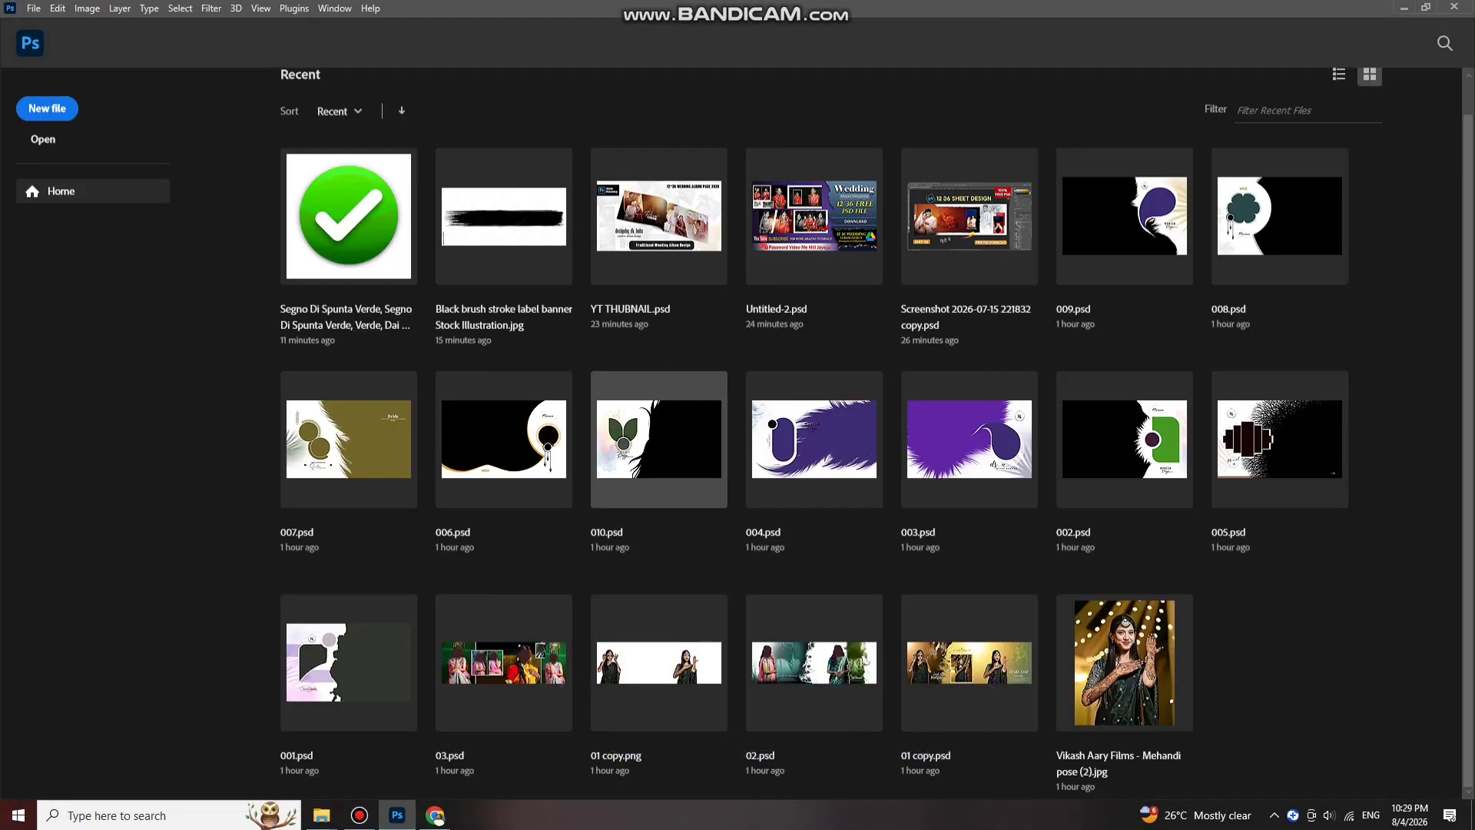
# Step: Create a 36 x 12 inch RGB document at 300 pixels/inch with a white background
pyautogui.hotkey('ctrl', 'n')
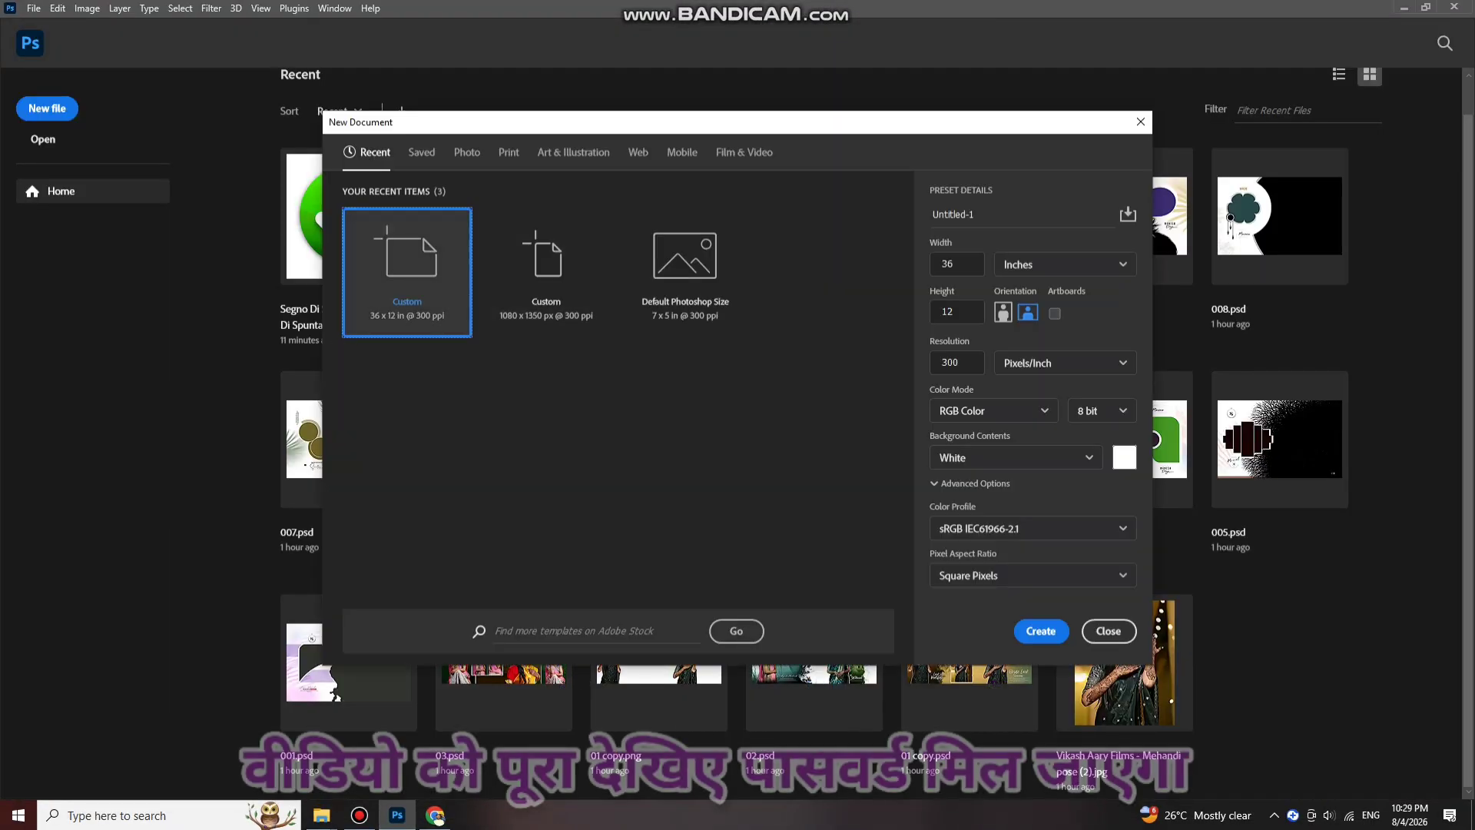
pyautogui.press('Return')
pyautogui.scroll(-2, 645, 395)
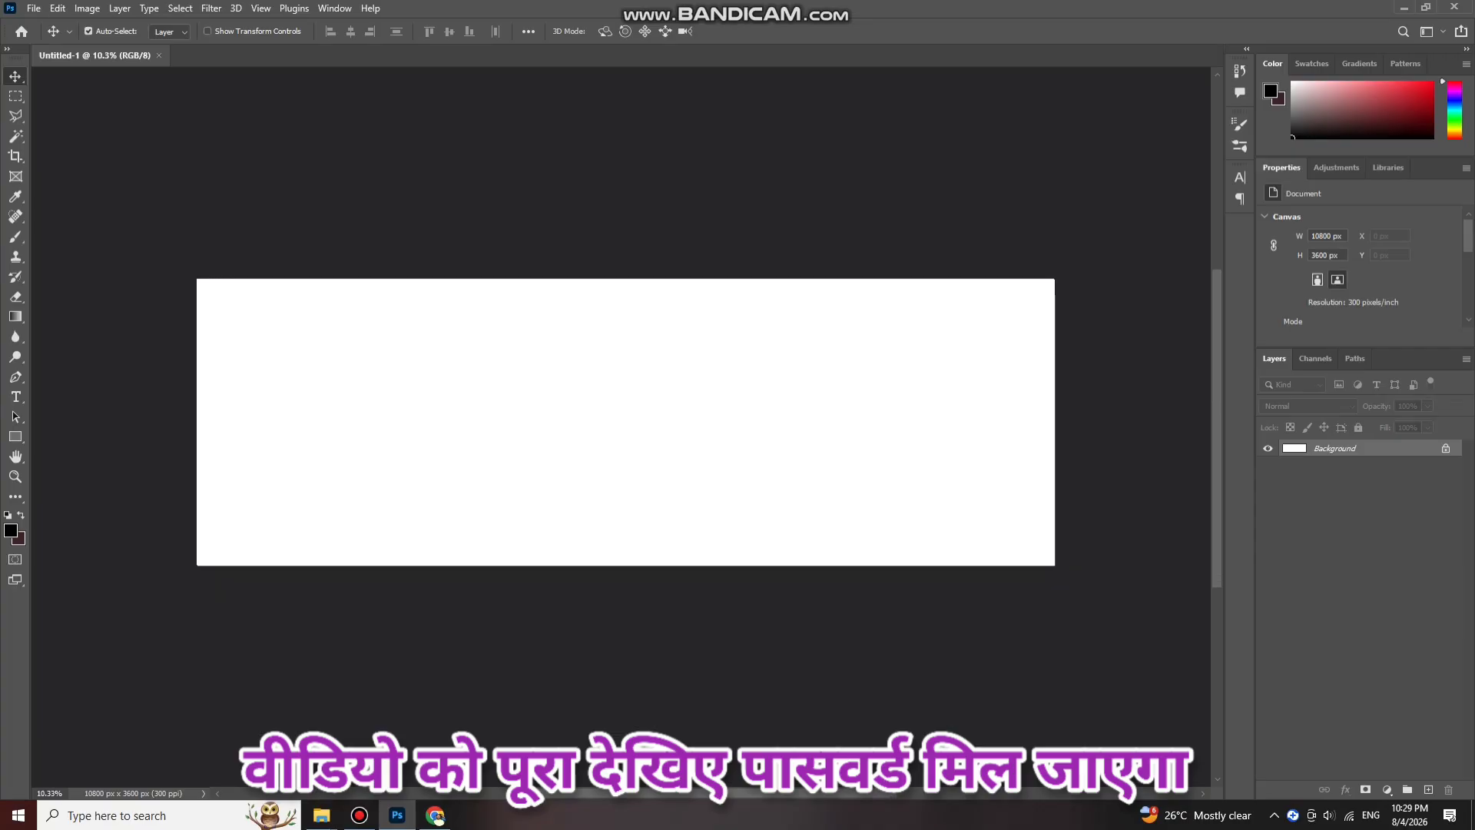
# Step: Show the rulers and place a vertical guide at the horizontal centre of the canvas
pyautogui.hotkey('ctrl', 'r')
pyautogui.scroll(1, 645, 396)
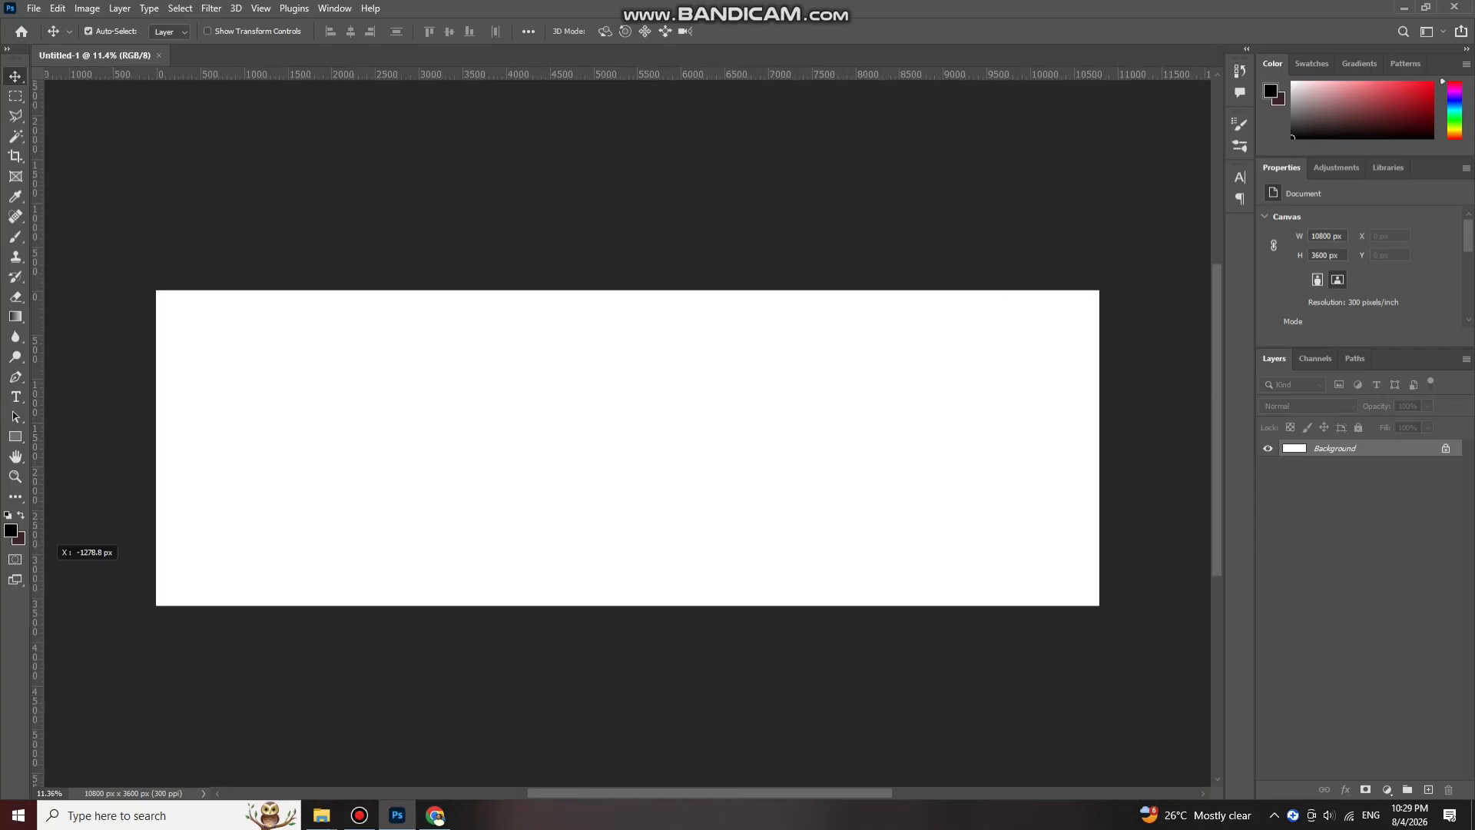
pyautogui.moveTo(51, 547); pyautogui.dragTo(628, 503)
pyautogui.scroll(-2, 633, 519)
pyautogui.scroll(3, 609, 459)
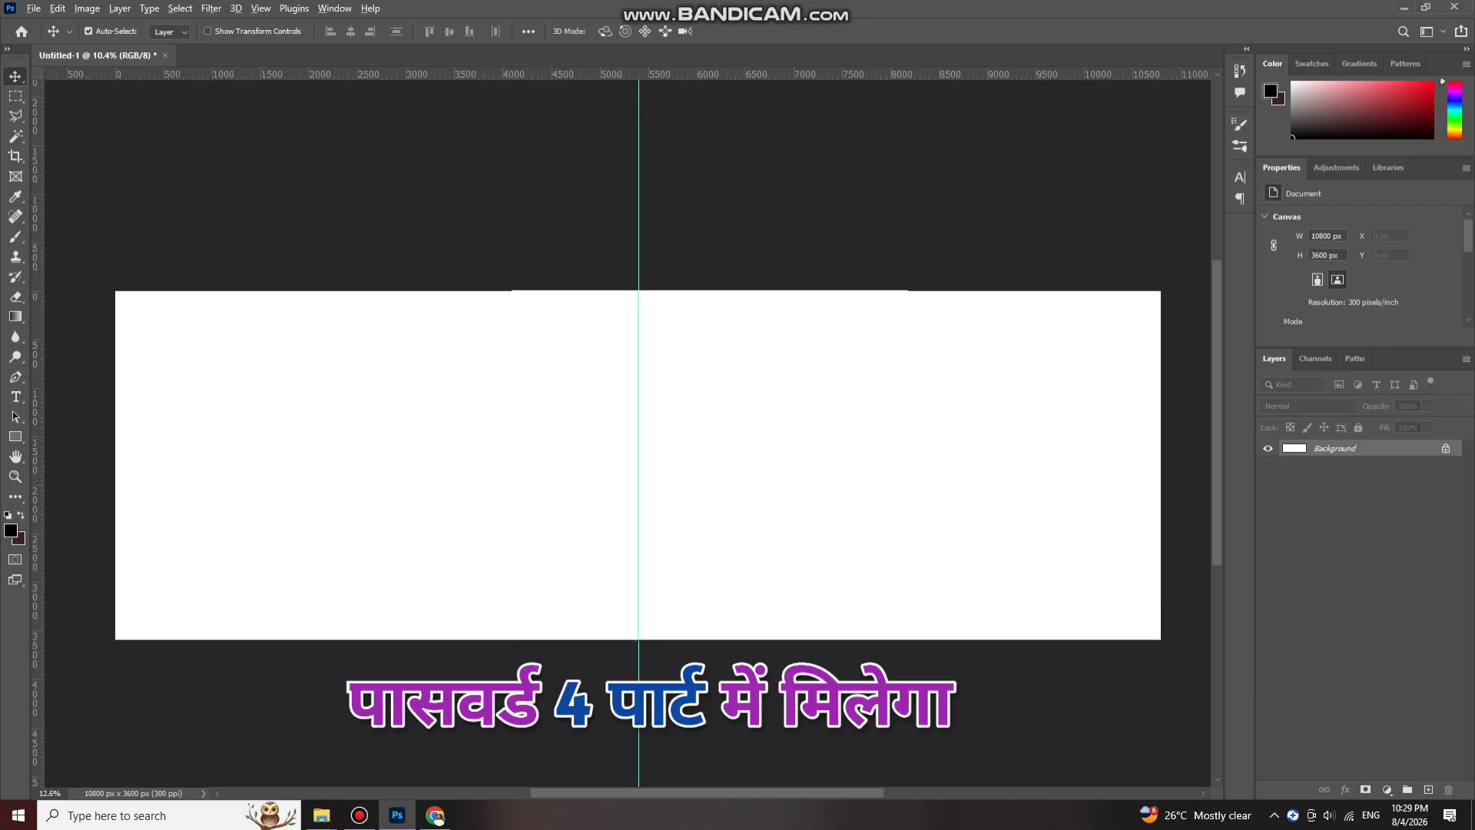
pyautogui.scroll(-3, 613, 416)
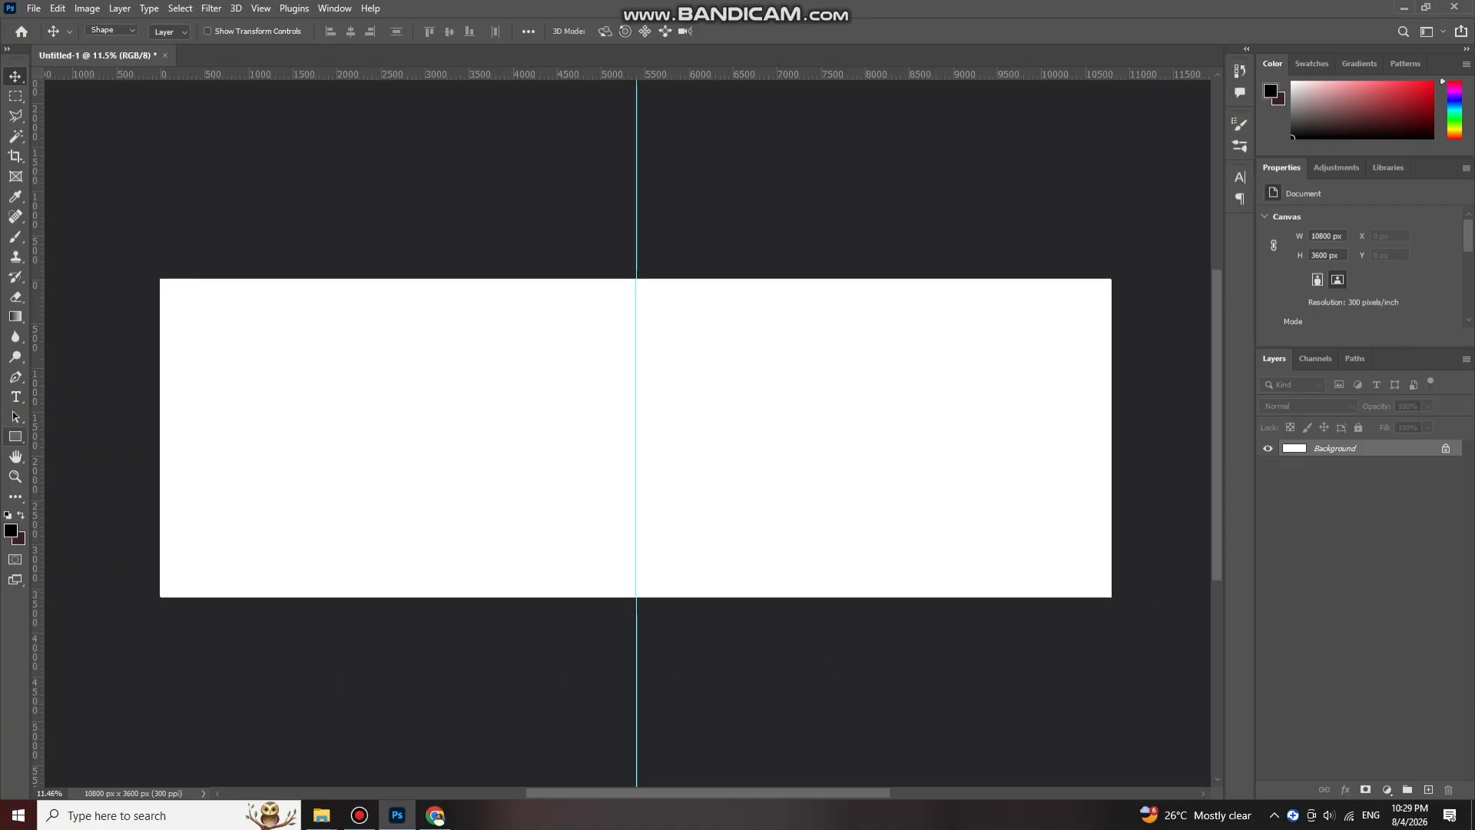
pyautogui.press('u')
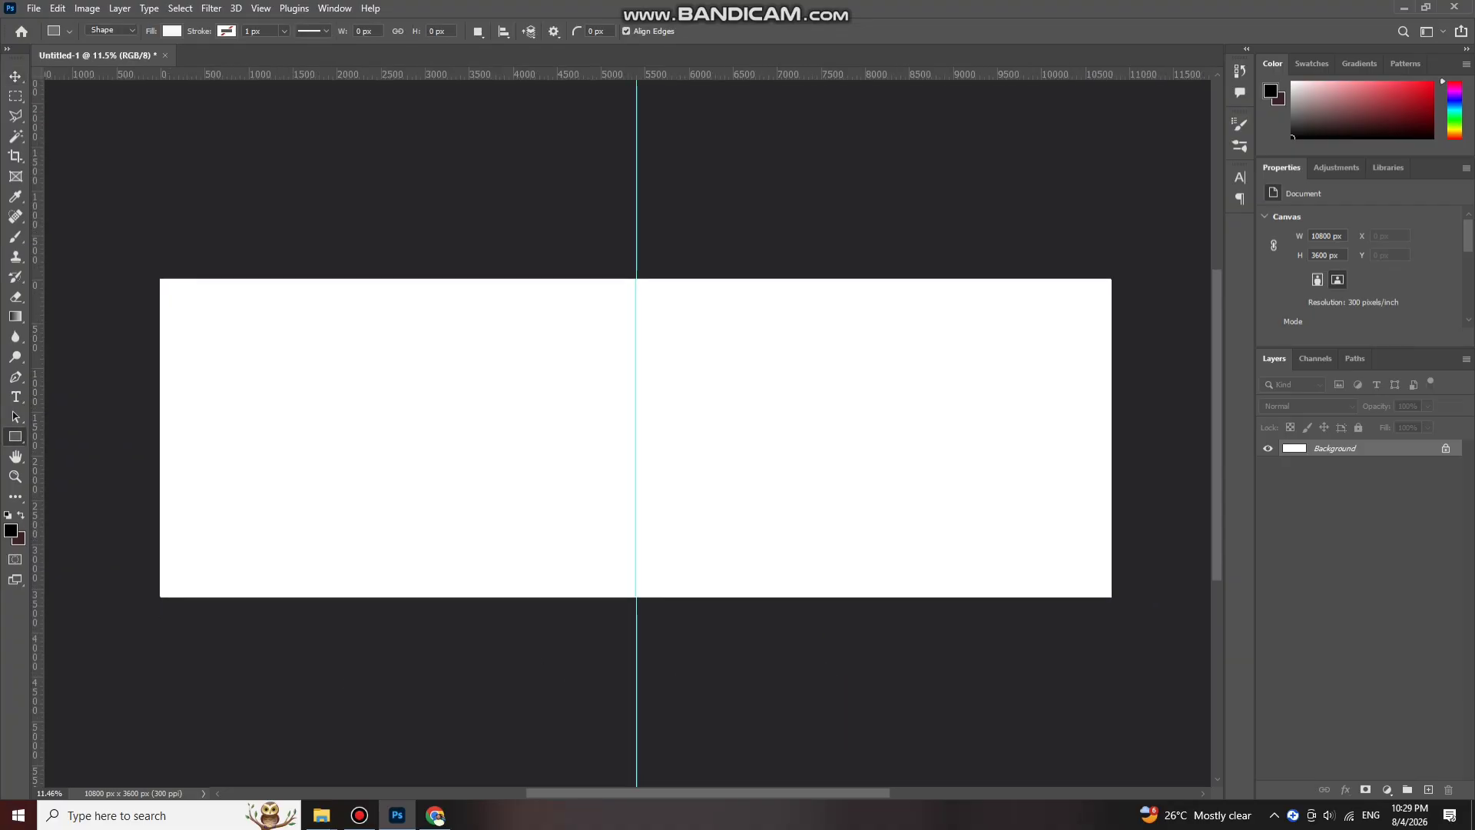
pyautogui.press('v')
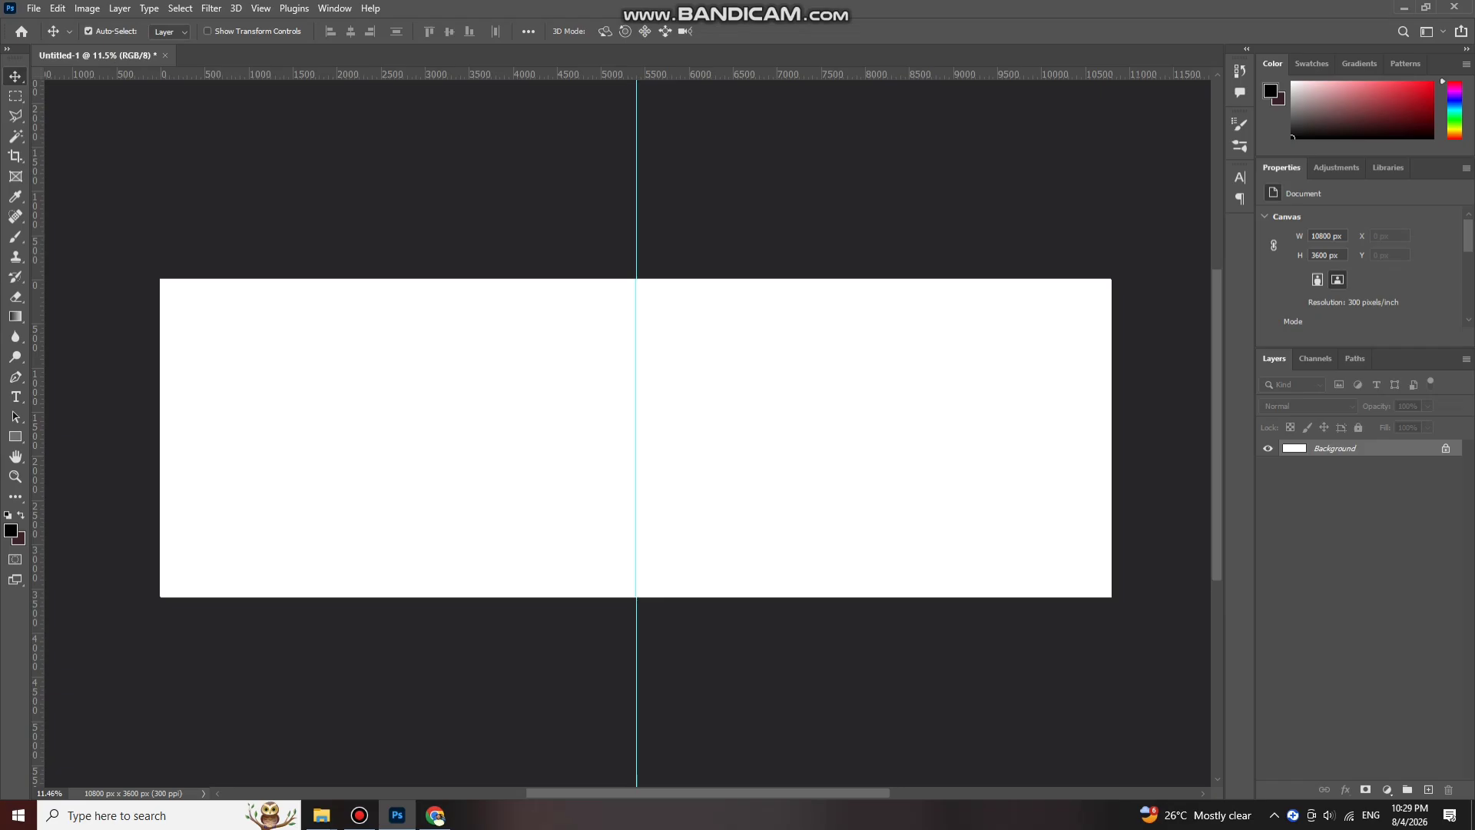
# Step: Place the green gradient image 75844e87226e203527dfc666a4eeaa3f from the CLOUR GRADIENT folder in the canvas's upper left and rotate it 90 degrees
pyautogui.moveTo(321, 815)
pyautogui.click(82, 745)
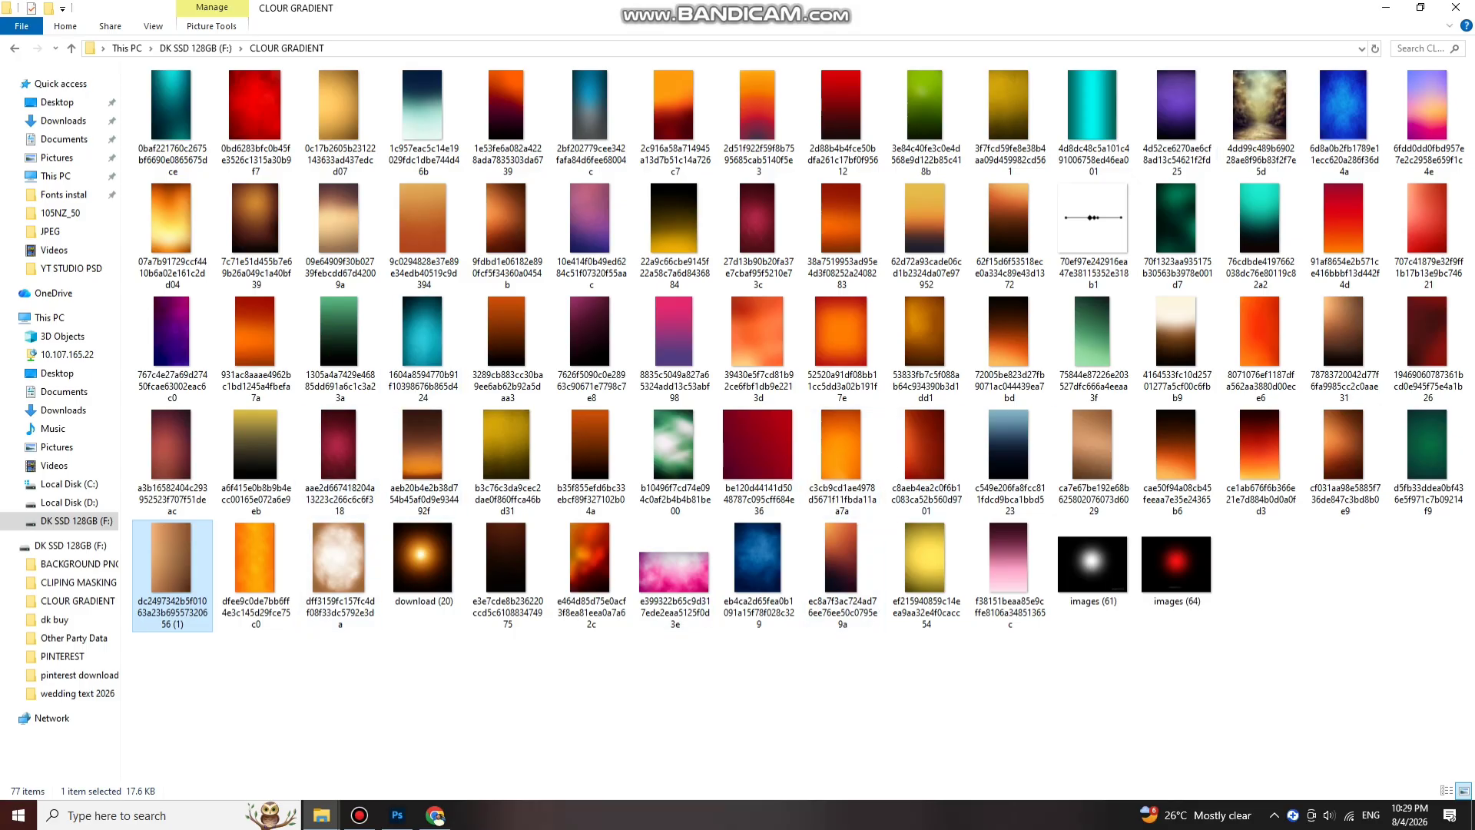
pyautogui.moveTo(1094, 330); pyautogui.dragTo(461, 476)
pyautogui.moveTo(651, 400); pyautogui.dragTo(287, 348)
pyautogui.rightClick(282, 399)
pyautogui.click(353, 527)
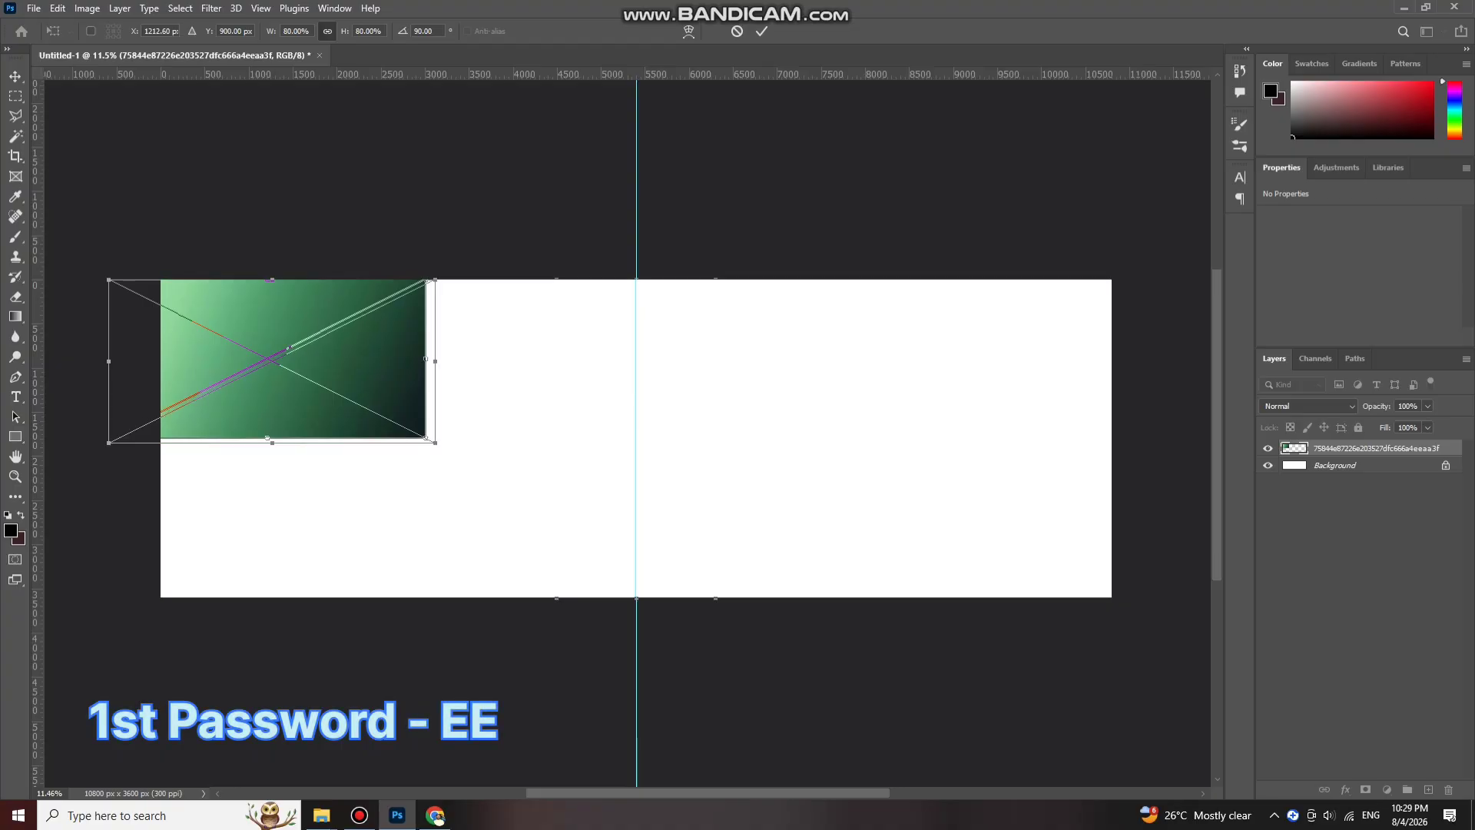
# Step: Scale the placed gradient to about 171% and position it to cover the canvas from its left edge past the centre guide
pyautogui.moveTo(427, 444); pyautogui.dragTo(786, 618)
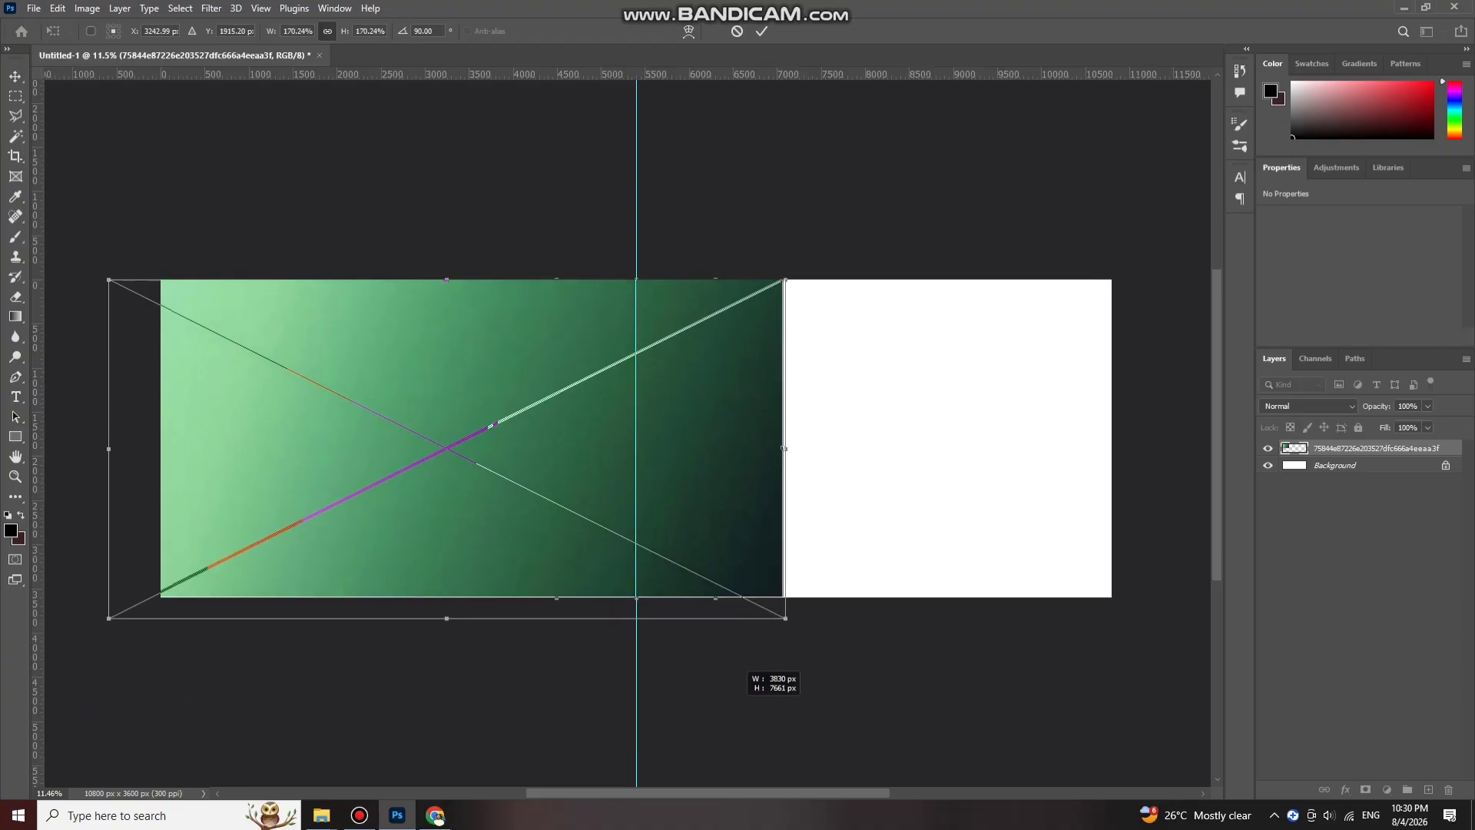
pyautogui.moveTo(694, 556); pyautogui.dragTo(718, 509)
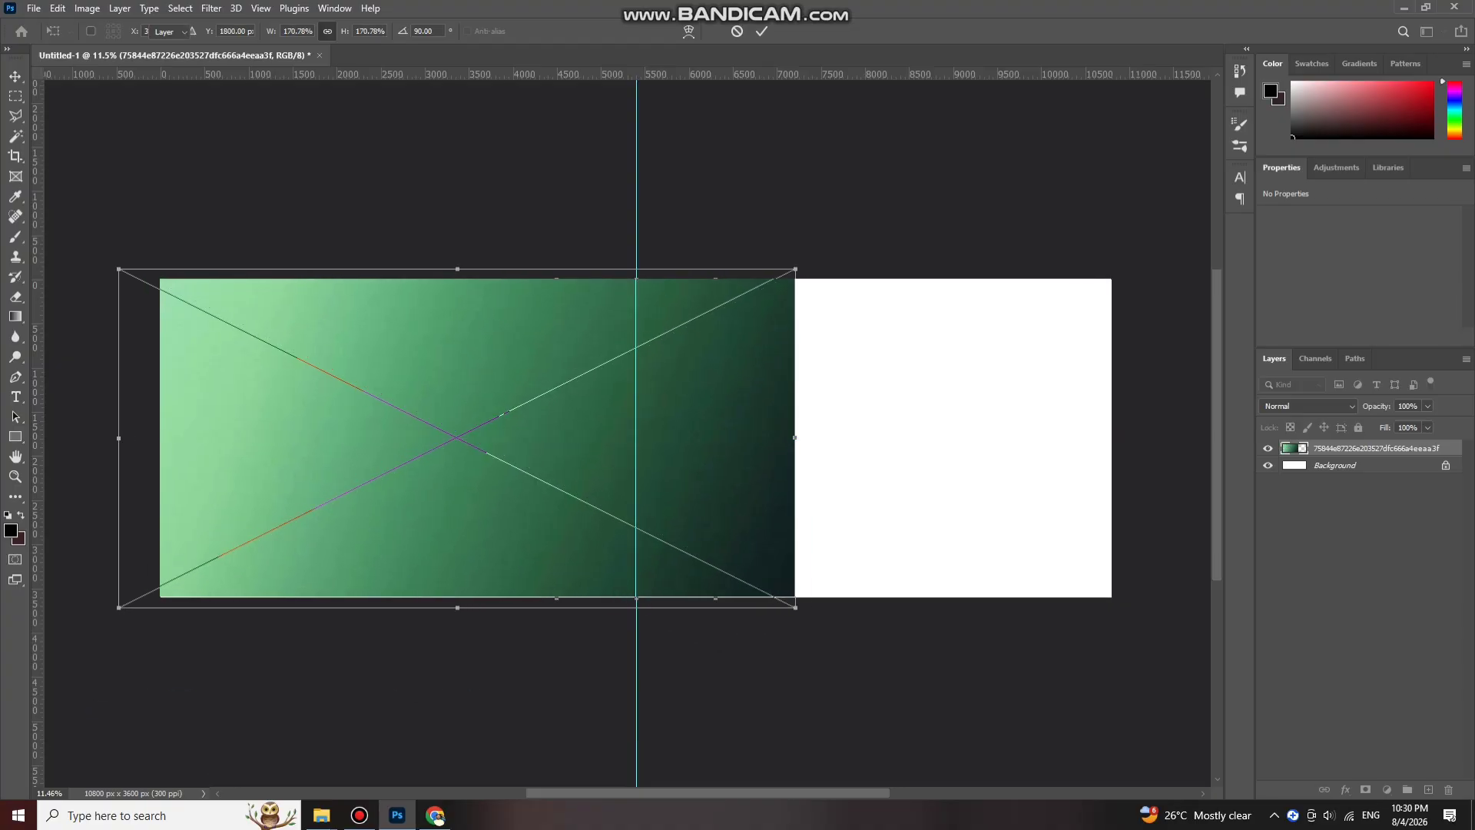
pyautogui.press('Return')
# Step: Rasterize the gradient layer and delete its part to the right of the centre guide
pyautogui.scroll(-2, 671, 359)
pyautogui.press('m')
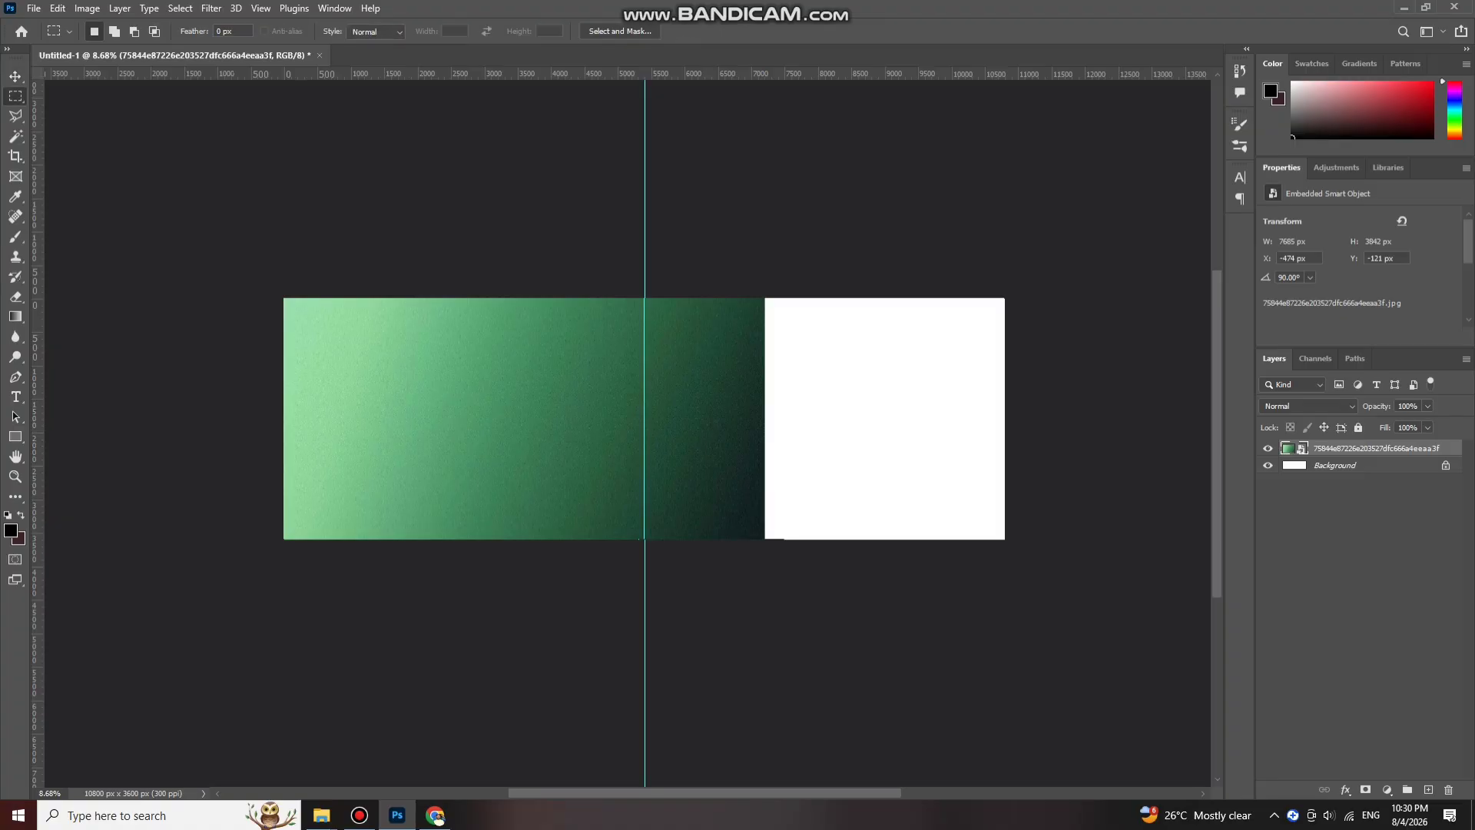
pyautogui.moveTo(646, 261)
pyautogui.mouseDown()
pyautogui.moveTo(765, 550)
pyautogui.moveTo(844, 588)
pyautogui.mouseUp()
pyautogui.press('e')
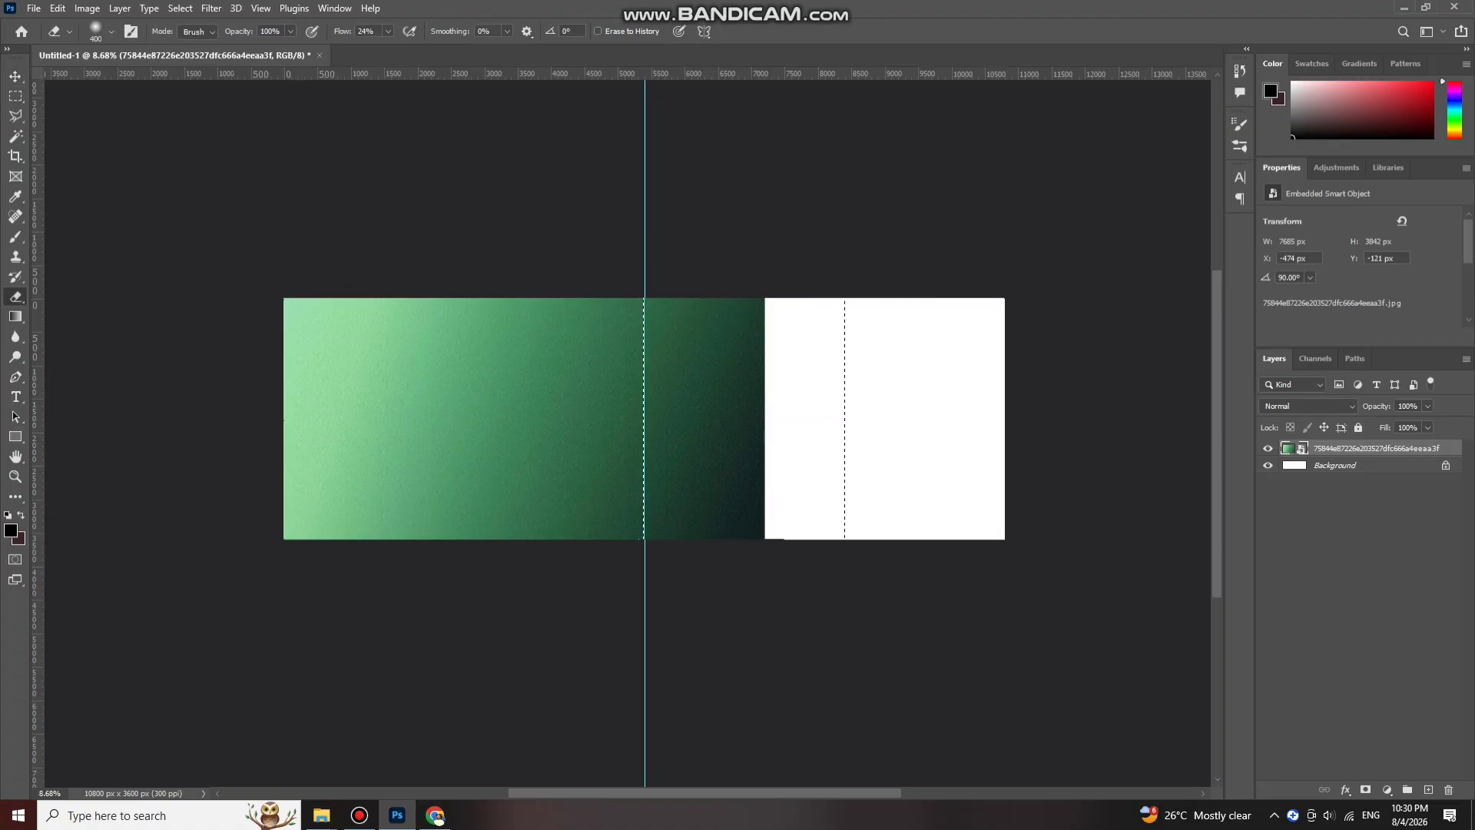
pyautogui.click(844, 588)
pyautogui.press('Return')
pyautogui.press('Return')
pyautogui.press('Delete')
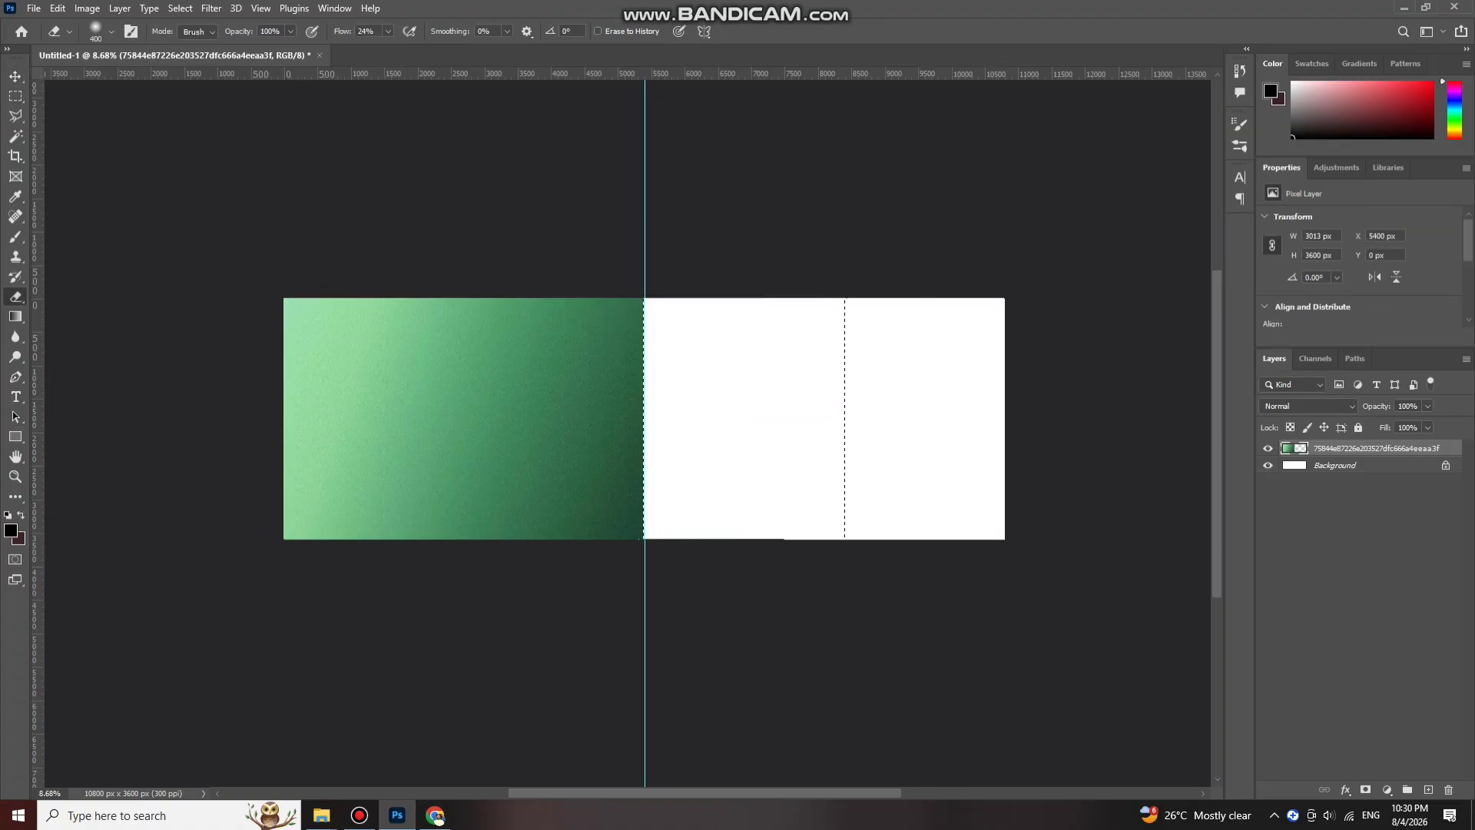
pyautogui.hotkey('ctrl', 'd')
# Step: Apply a Gaussian Blur with a radius of 72.6 pixels to the gradient layer
pyautogui.press('v')
pyautogui.scroll(3, 460, 442)
pyautogui.click(212, 8)
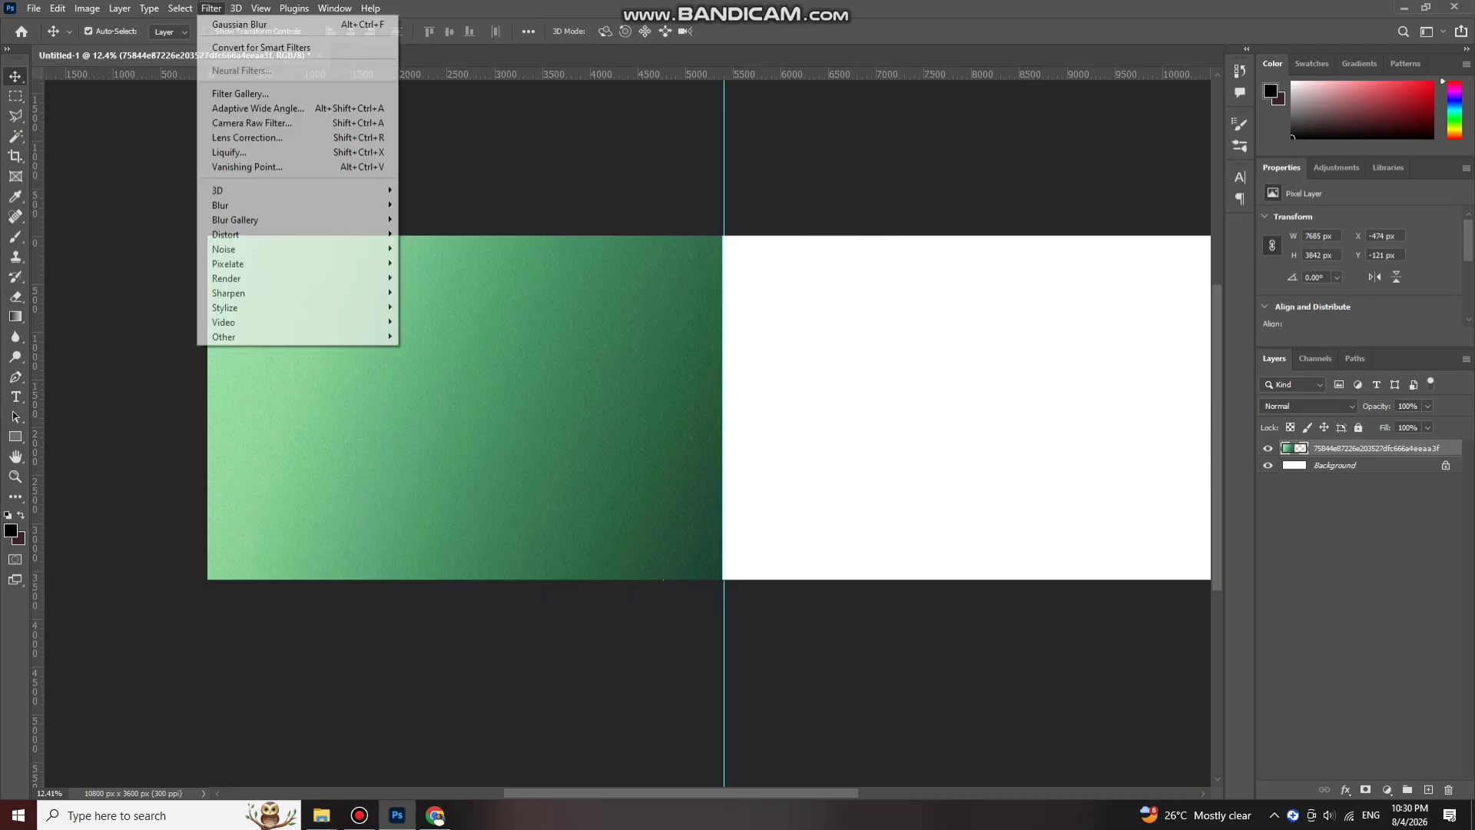
pyautogui.moveTo(308, 219)
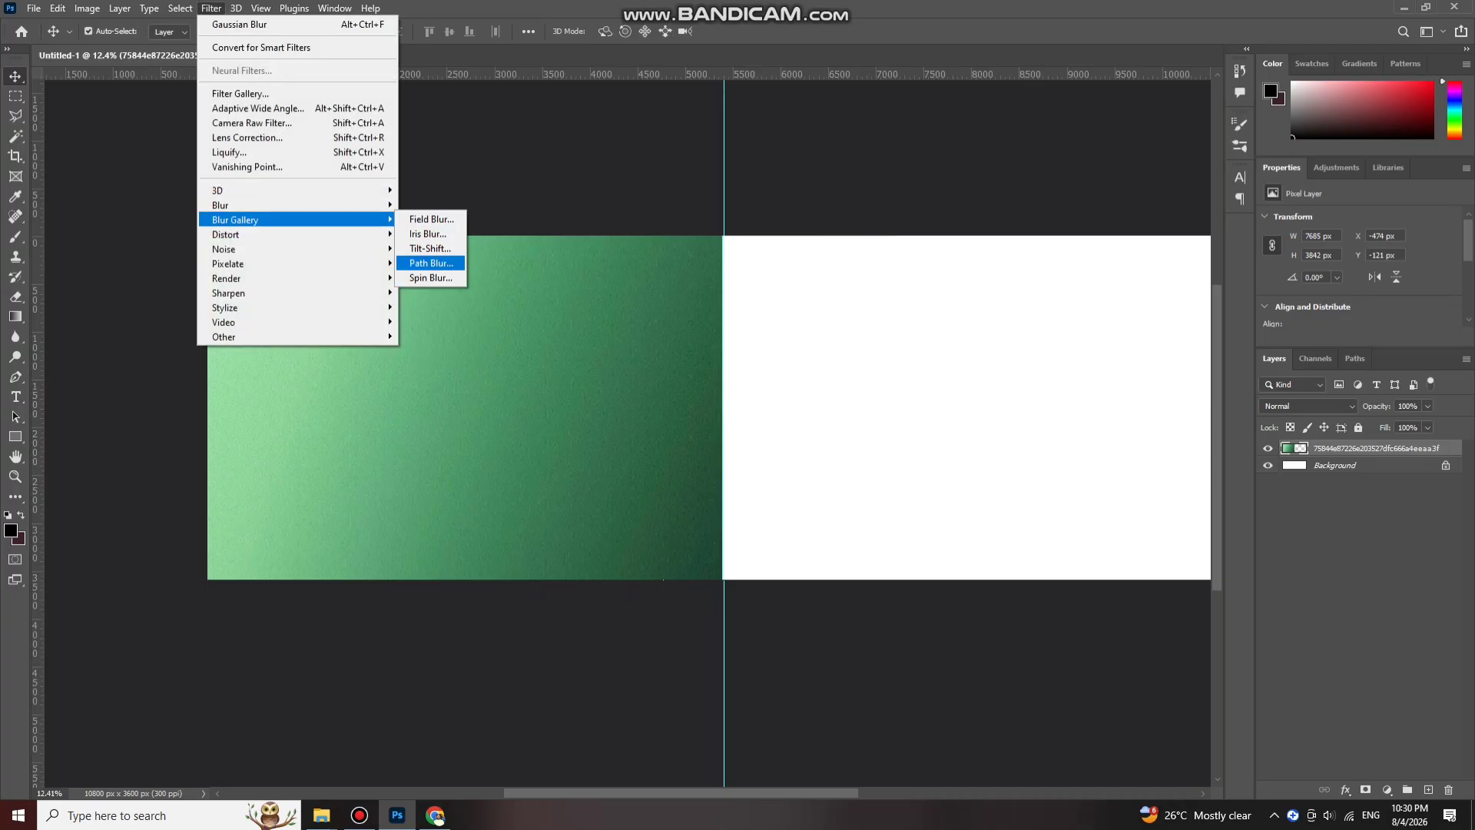
pyautogui.moveTo(223, 205)
pyautogui.click(439, 262)
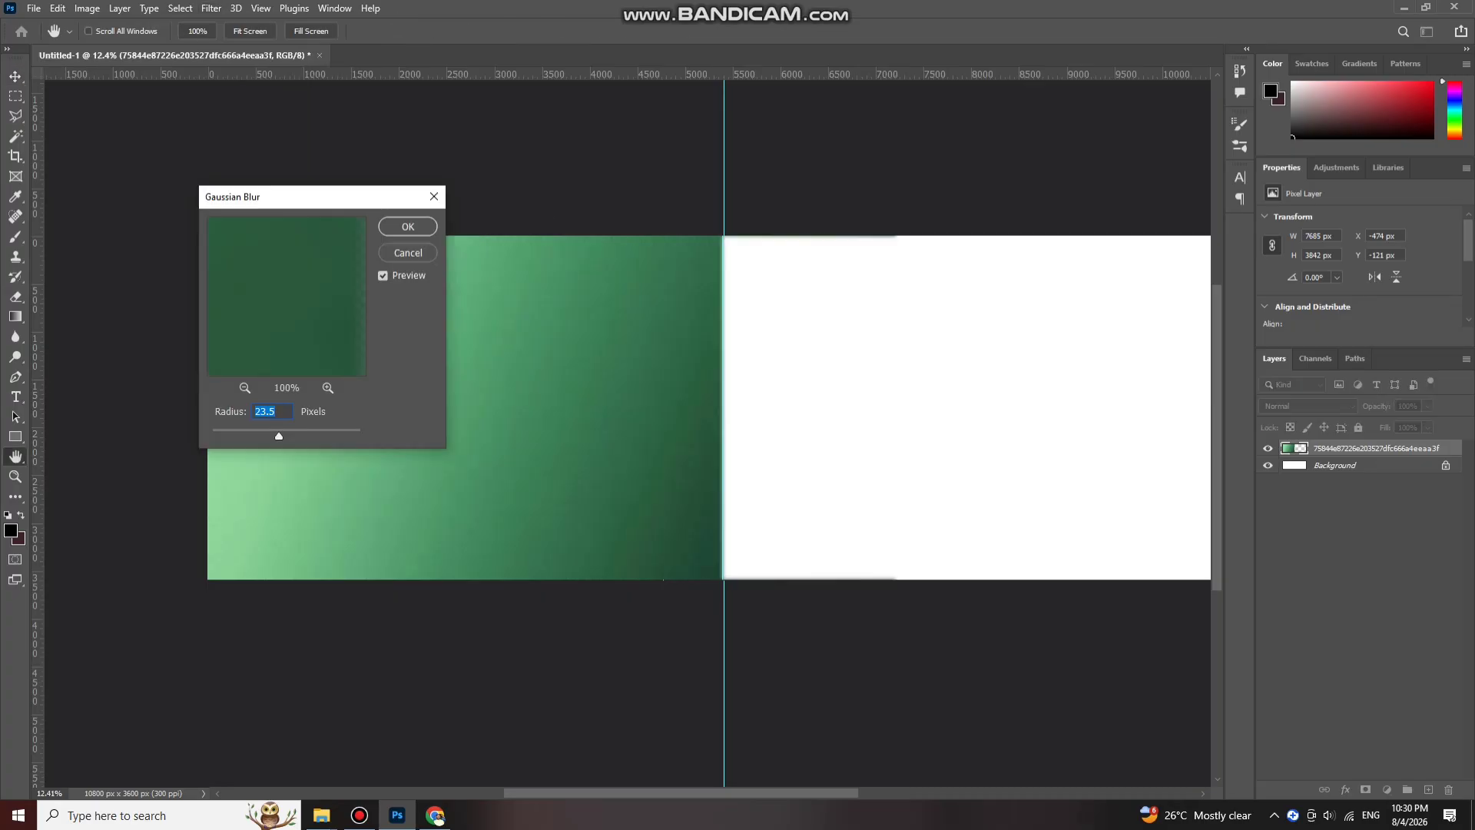
pyautogui.moveTo(279, 435); pyautogui.dragTo(300, 435)
pyautogui.click(408, 227)
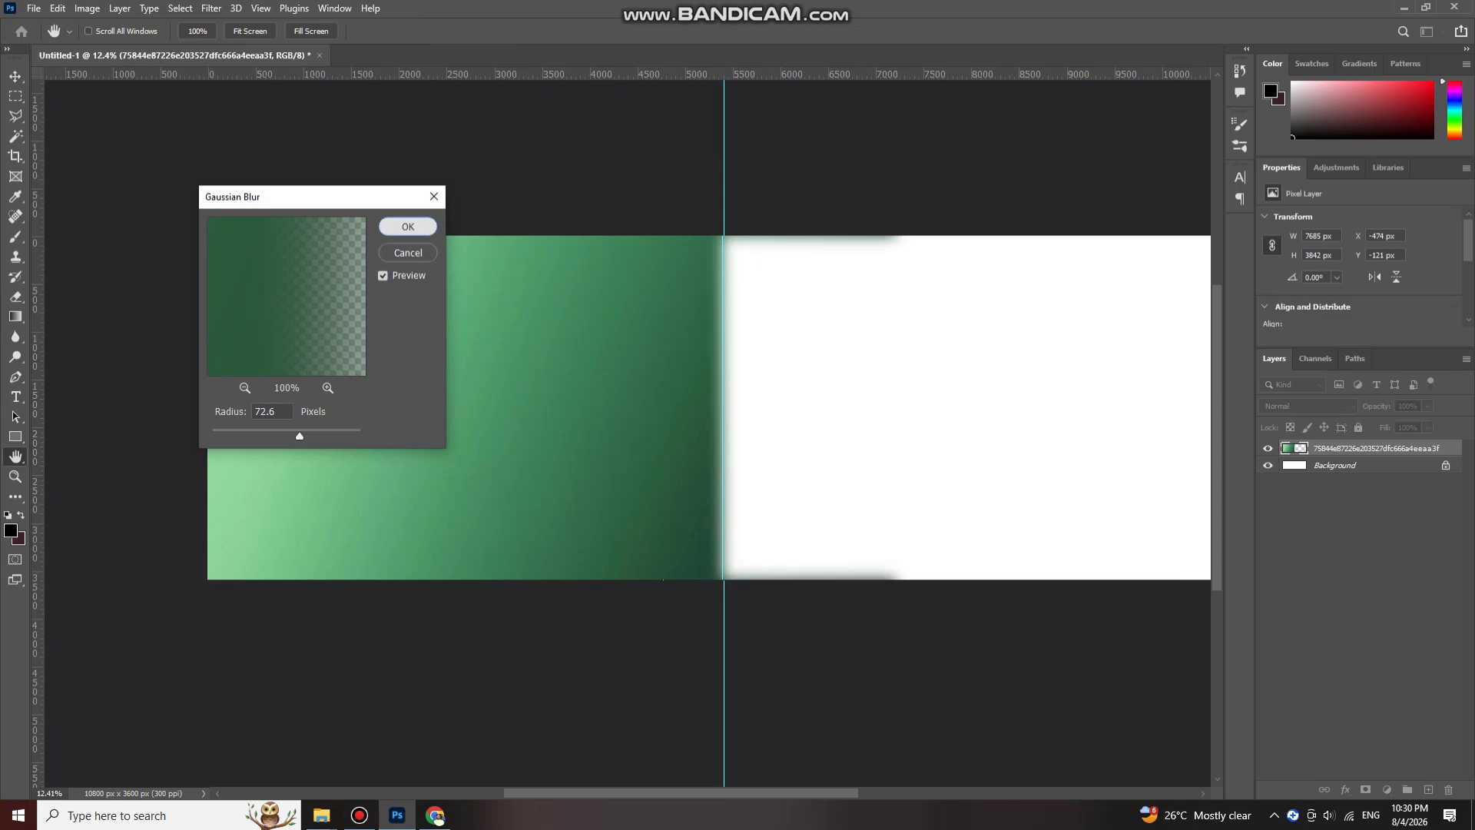
pyautogui.press('Return')
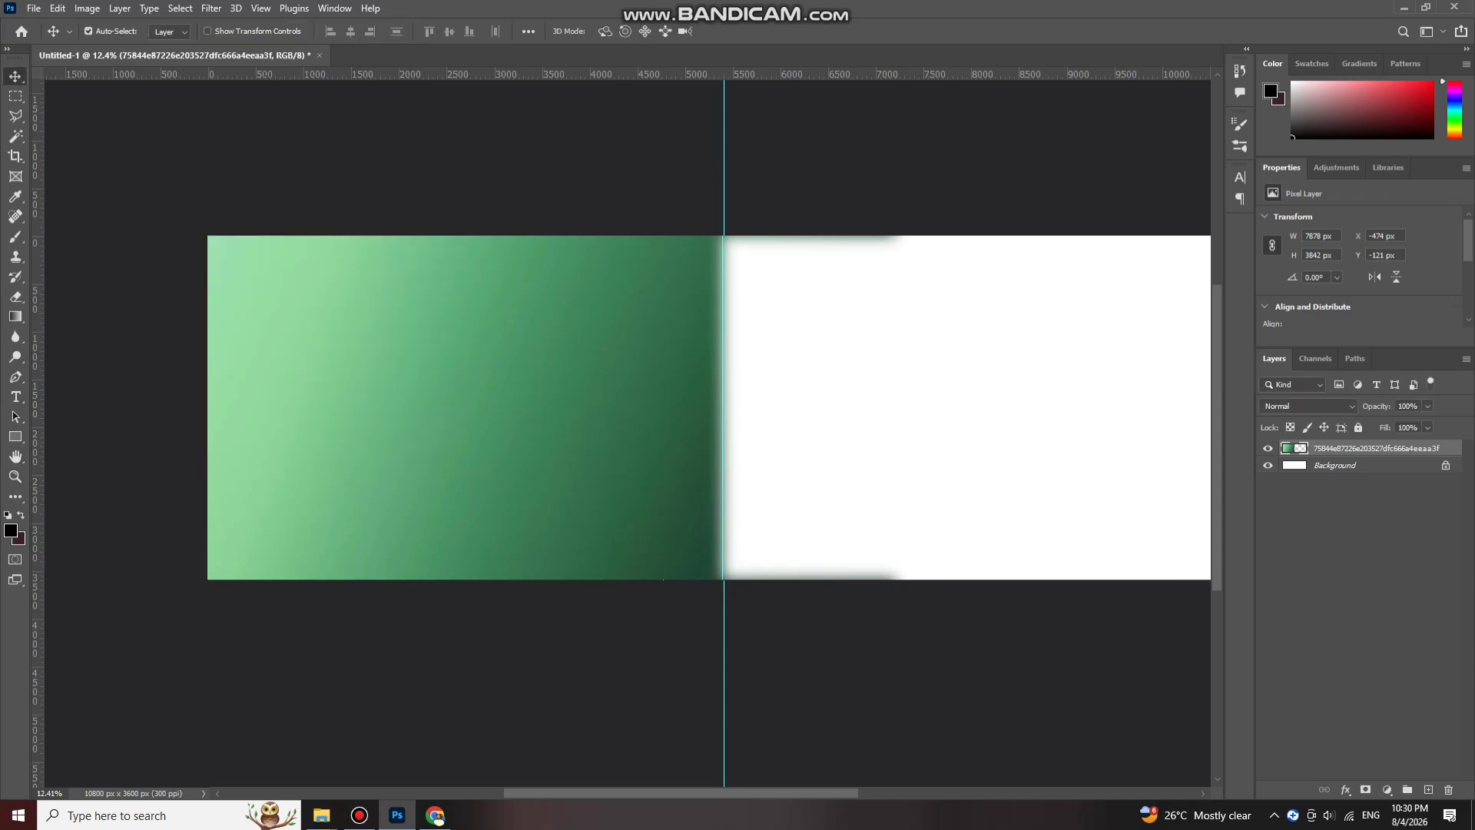
# Step: Delete the blurred strip along the gradient's right edge, starting at about 5180 px, and clear the selection
pyautogui.press('m')
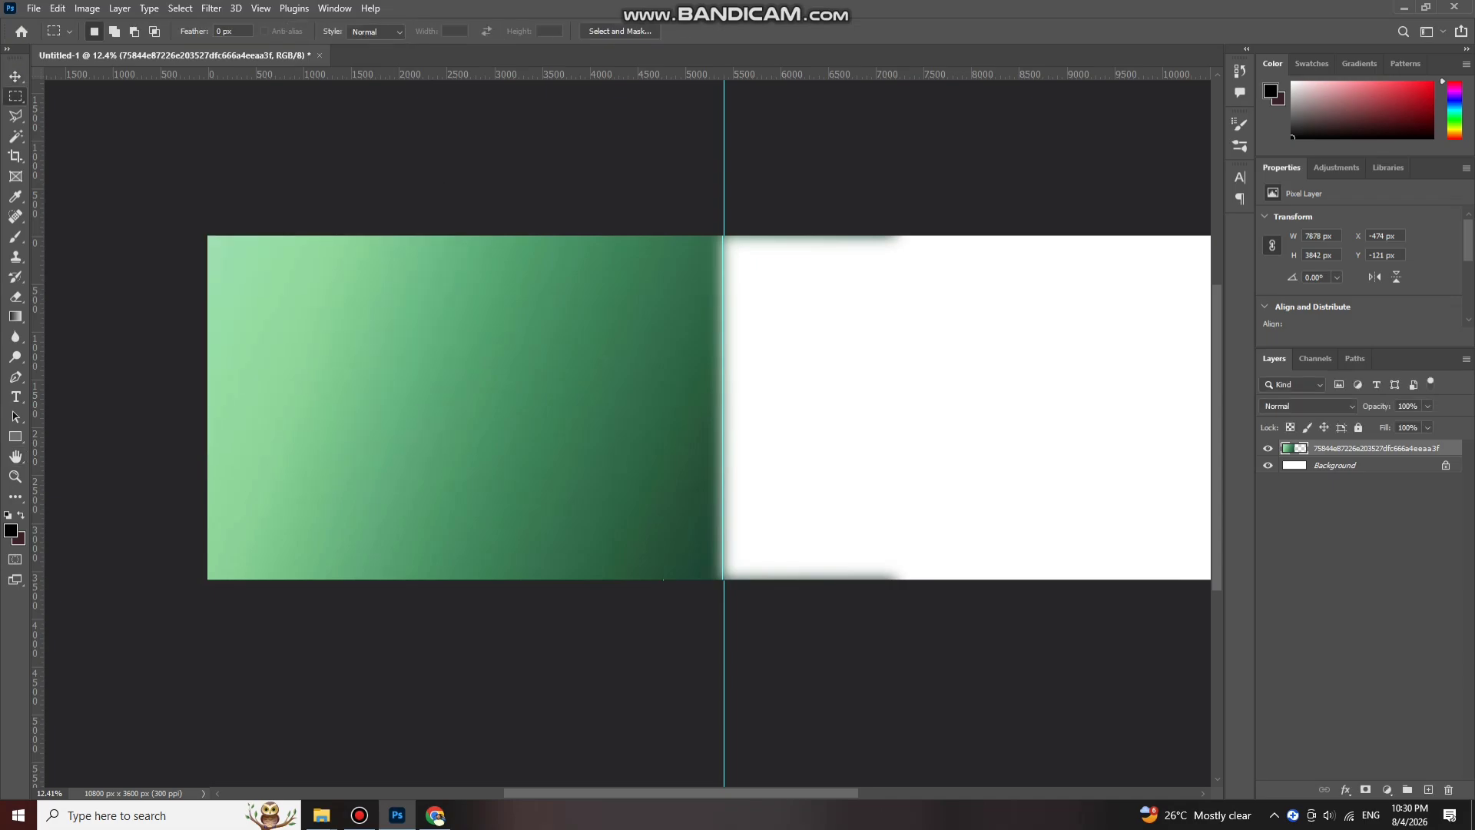
pyautogui.moveTo(700, 231); pyautogui.dragTo(844, 586)
pyautogui.press('Delete')
pyautogui.press('v')
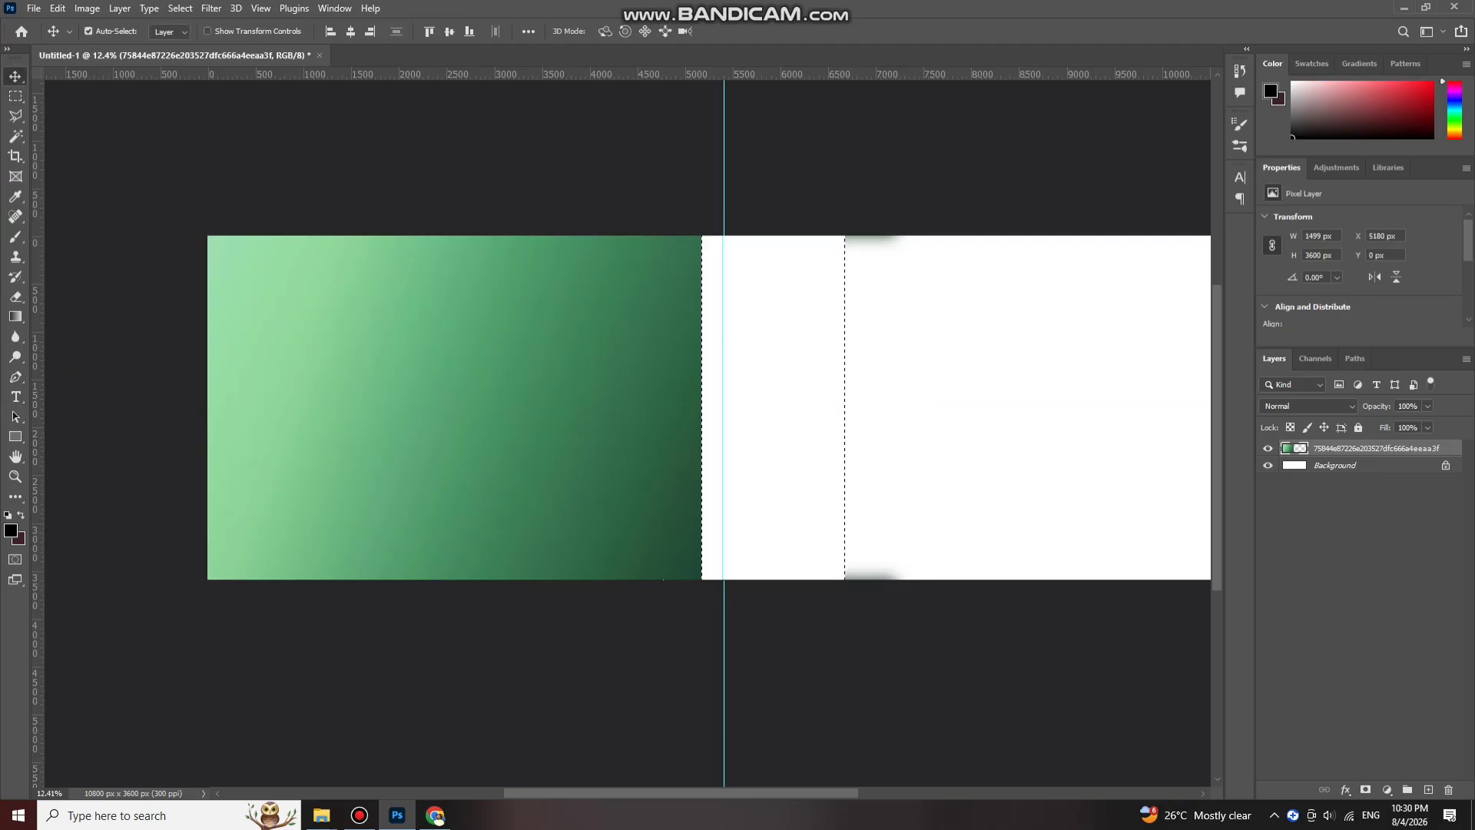
pyautogui.press('Right')
pyautogui.press('Return')
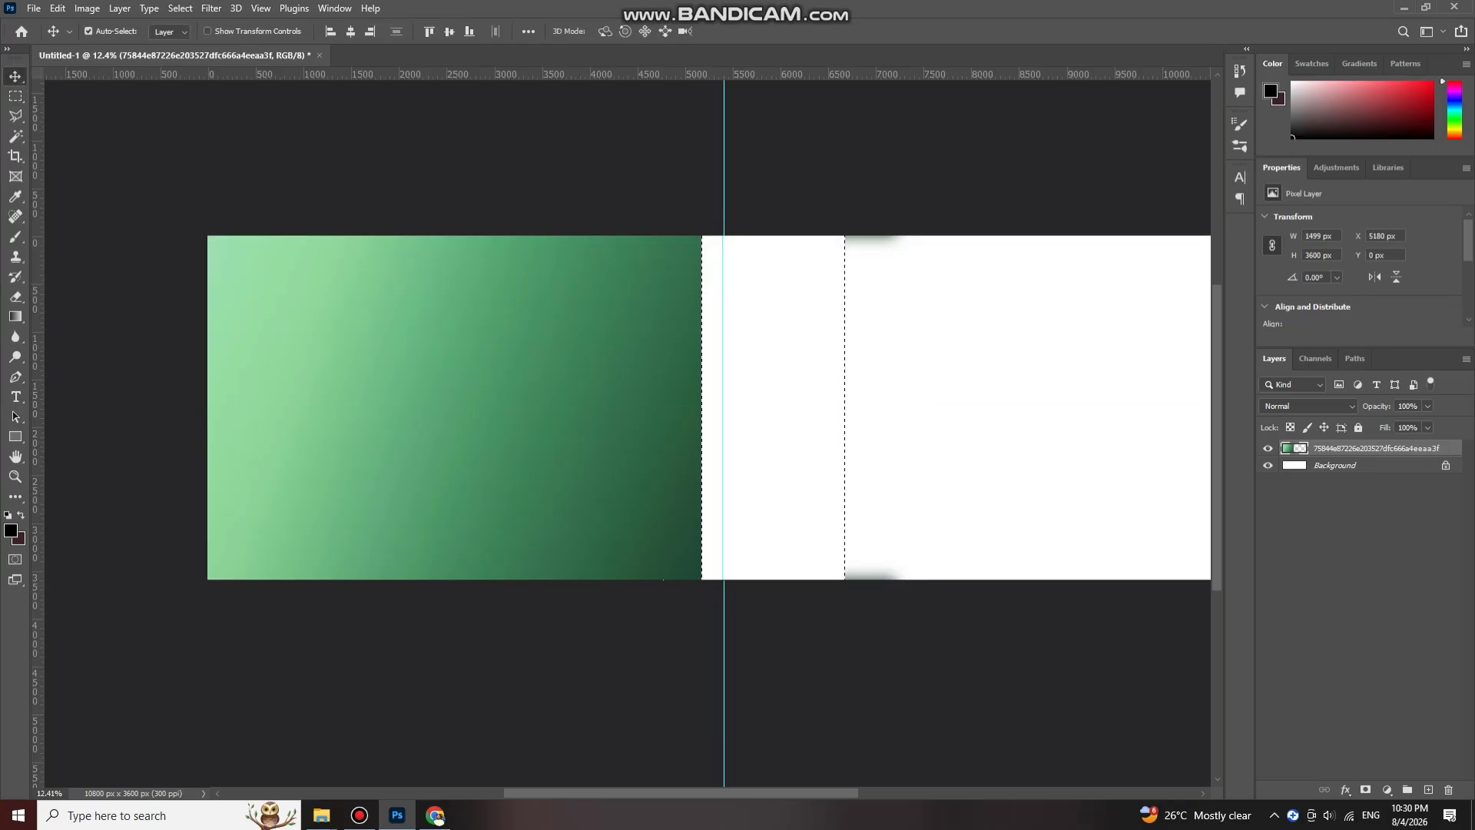
pyautogui.hotkey('ctrl', 'd')
# Step: Nudge the gradient layer to the right until its cut edge meets the centre guide
pyautogui.hotkey('shift', 'Right')
pyautogui.hotkey('shift', 'Right')
pyautogui.hotkey('shift', 'Right')
pyautogui.hotkey('shift', 'Right')
pyautogui.hotkey('shift', 'Right')
pyautogui.hotkey('shift', 'Right')
pyautogui.hotkey('shift', 'Right')
pyautogui.hotkey('shift', 'Right')
pyautogui.hotkey('shift', 'Right')
pyautogui.hotkey('shift', 'Right')
pyautogui.hotkey('shift', 'Right')
pyautogui.hotkey('shift', 'Right')
pyautogui.hotkey('shift', 'Right')
pyautogui.hotkey('shift', 'Right')
pyautogui.hotkey('shift', 'Right')
pyautogui.hotkey('shift', 'Right')
pyautogui.hotkey('shift', 'Right')
pyautogui.hotkey('shift', 'Right')
pyautogui.hotkey('shift', 'Right')
pyautogui.hotkey('shift', 'Right')
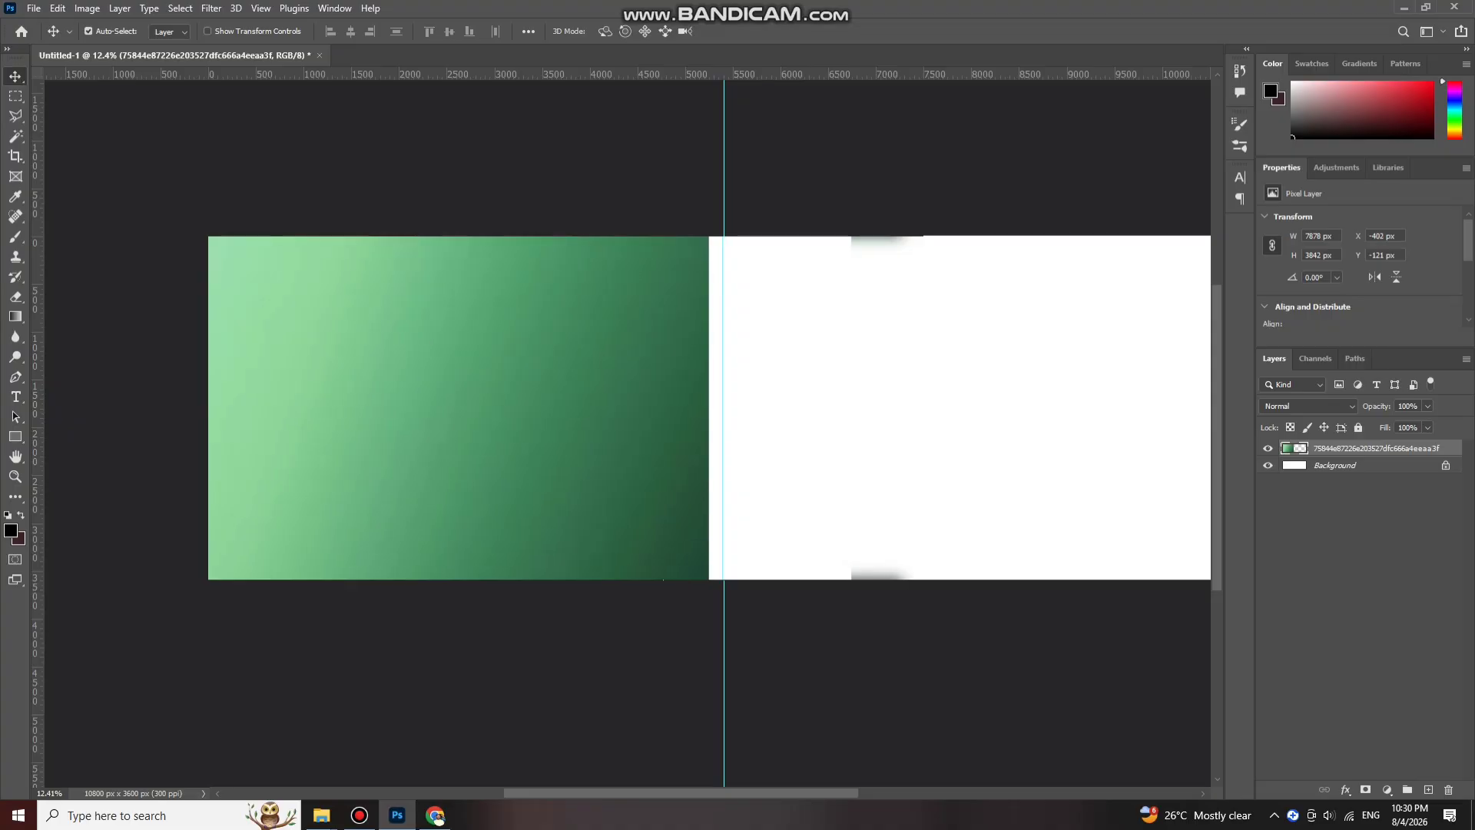
pyautogui.press('Right')
pyautogui.press('Right')
pyautogui.press('Right')
pyautogui.press('Right')
pyautogui.press('Right')
pyautogui.press('Right')
pyautogui.press('Right')
pyautogui.press('Right')
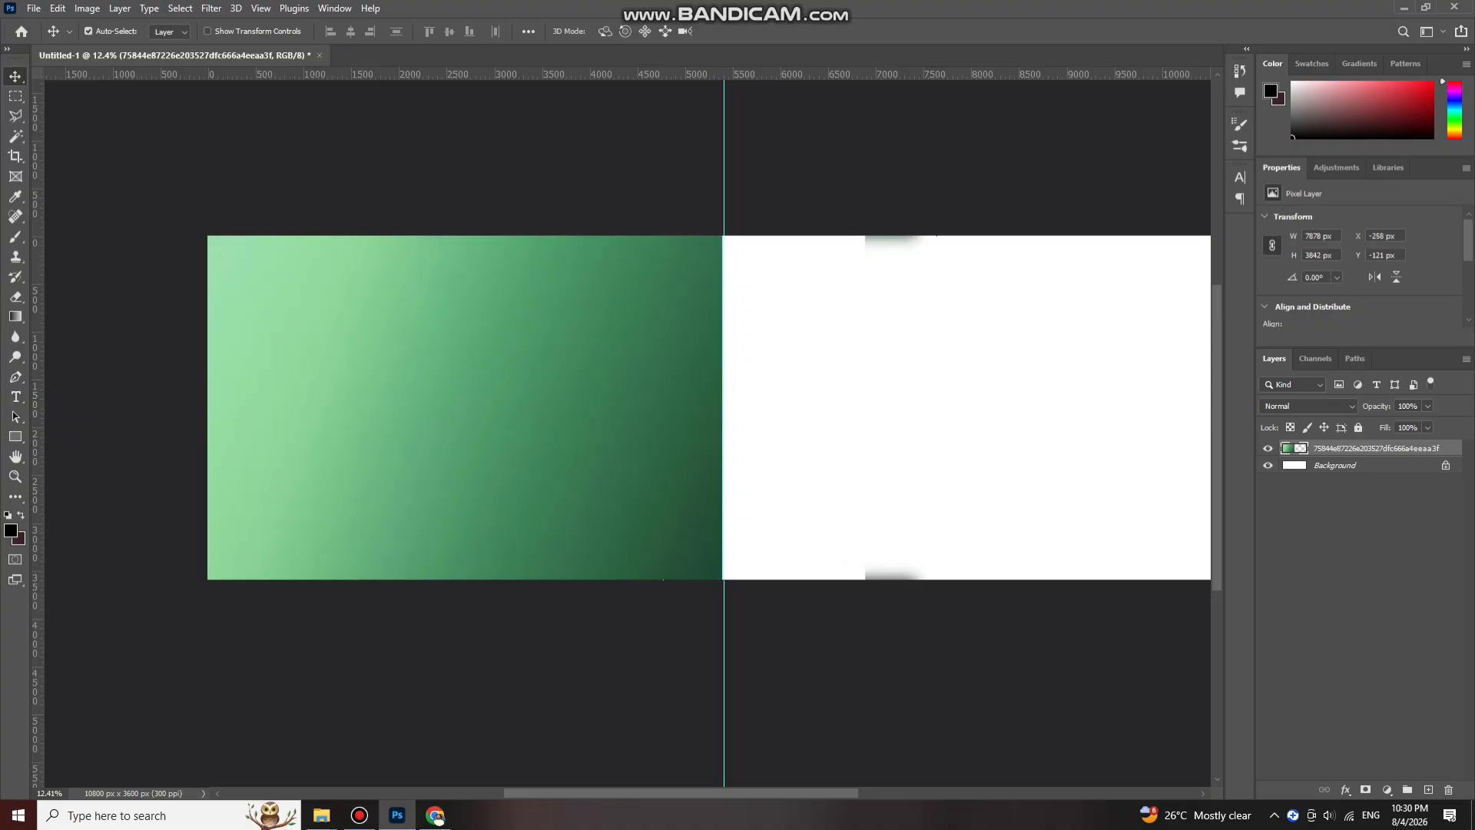
# Step: Remove the leftover blur smudges at the upper and lower edges of the canvas's right half
pyautogui.scroll(-1, 681, 328)
pyautogui.press('m')
pyautogui.moveTo(753, 244); pyautogui.dragTo(1065, 557)
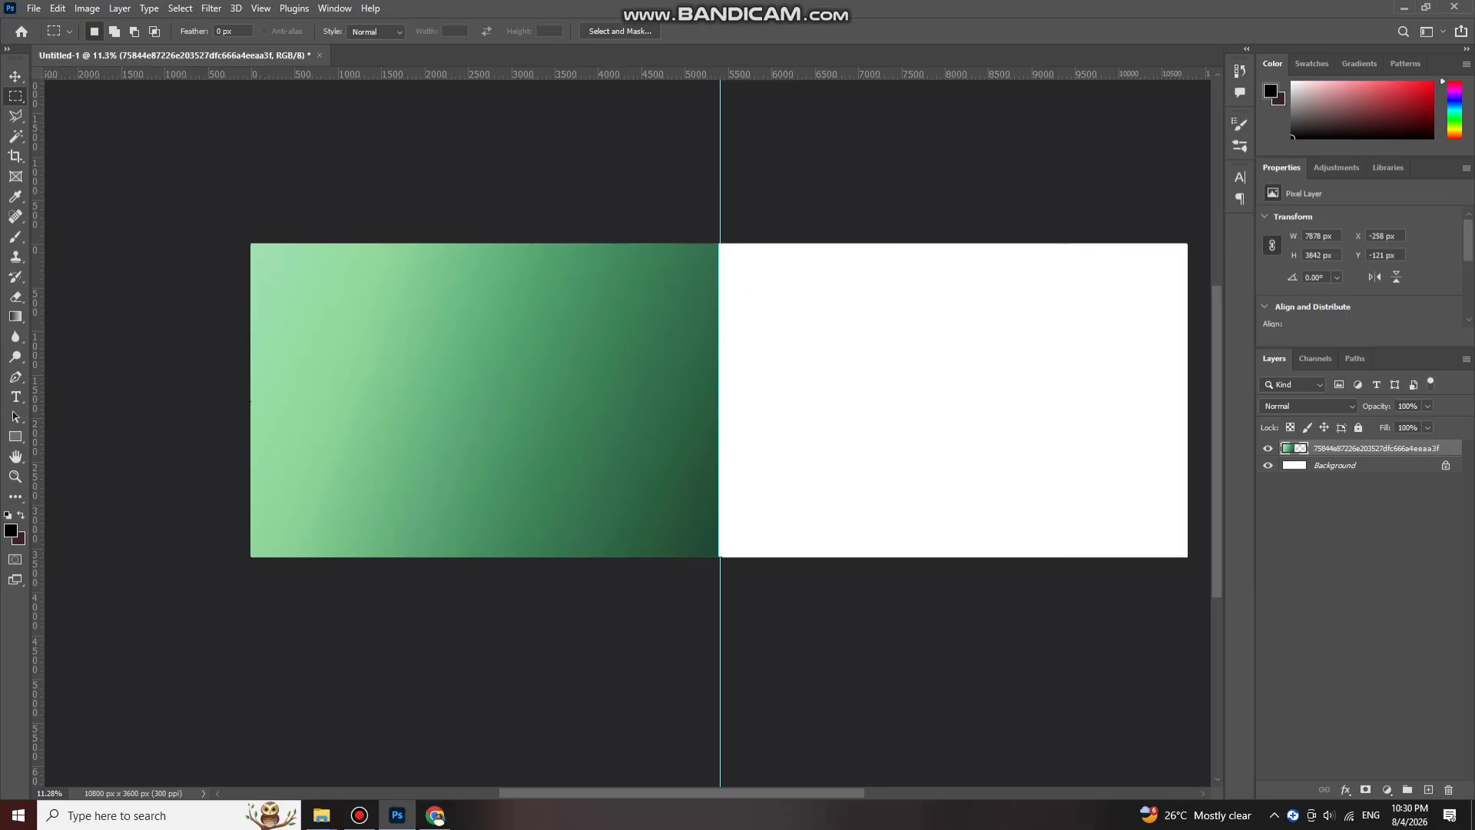
# Step: Set the gradient layer's opacity to 52%
pyautogui.press('v')
pyautogui.scroll(-2, 514, 231)
pyautogui.scroll(1, 462, 415)
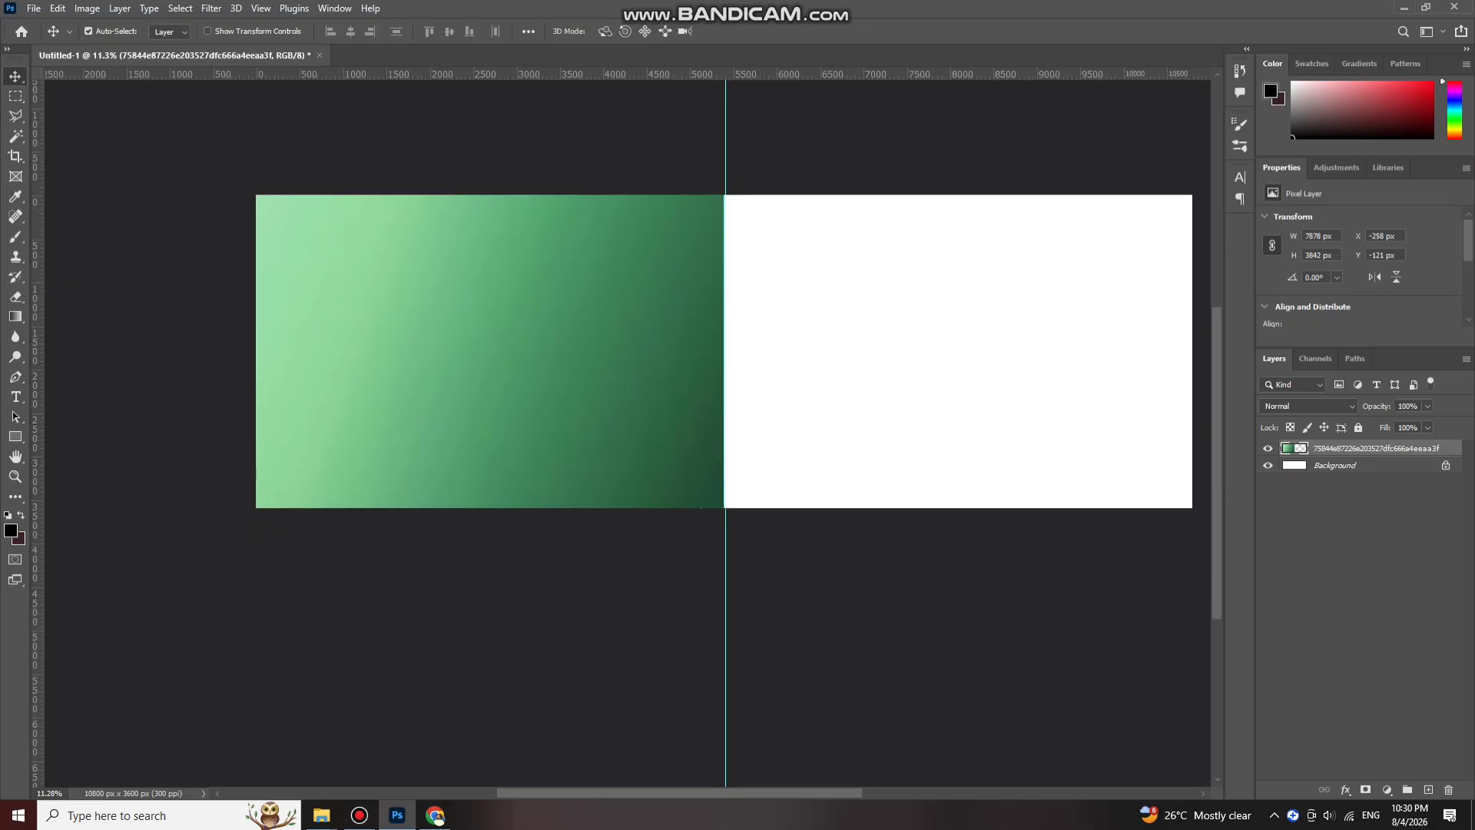
pyautogui.moveTo(1398, 424); pyautogui.dragTo(1390, 424)
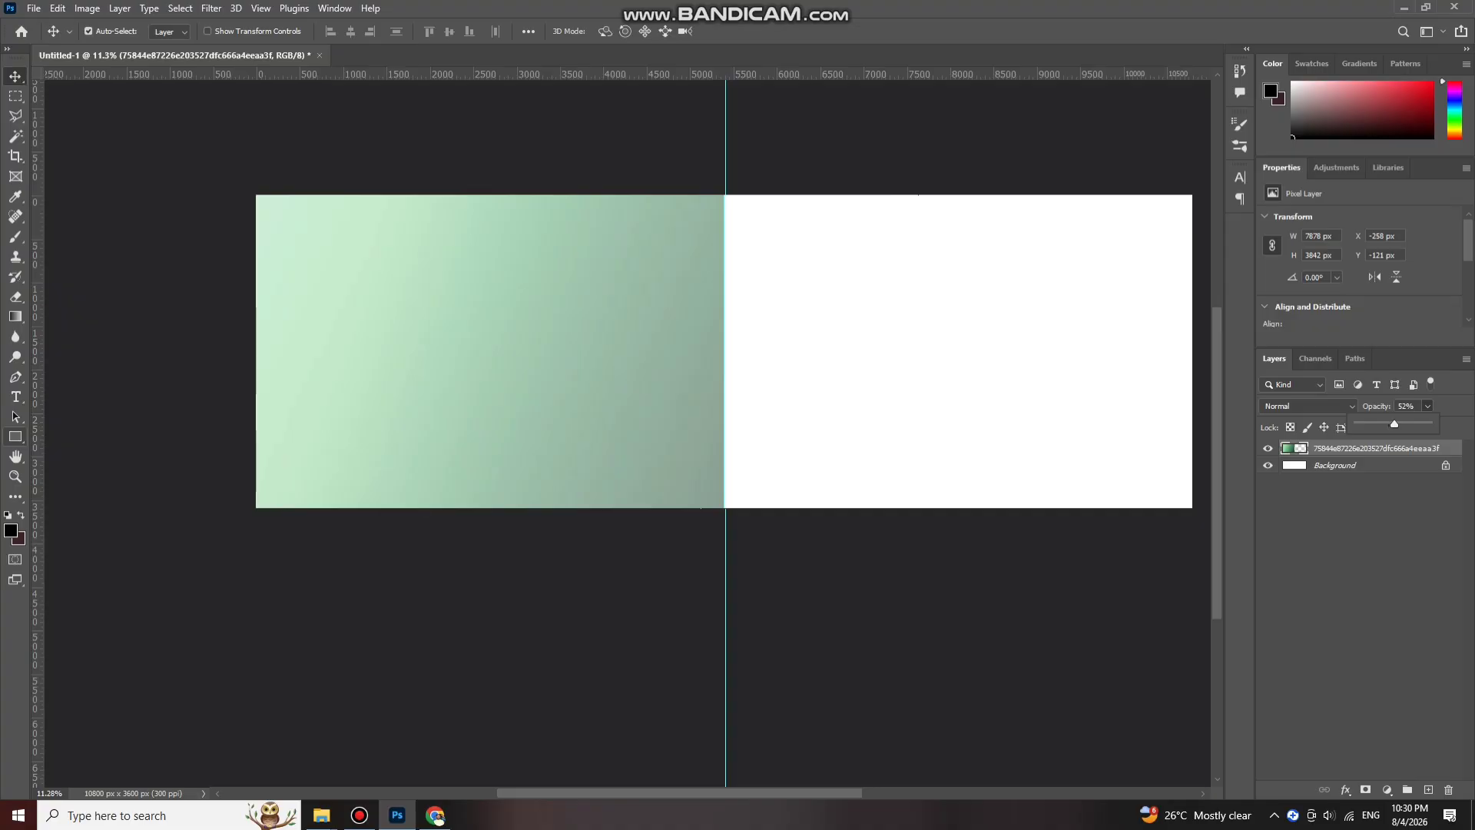
# Step: Draw a rectangle about 5153 x 3379 px inside the left-half gradient, leaving an even border, and fill it with black
pyautogui.click(15, 436)
pyautogui.scroll(2, 316, 321)
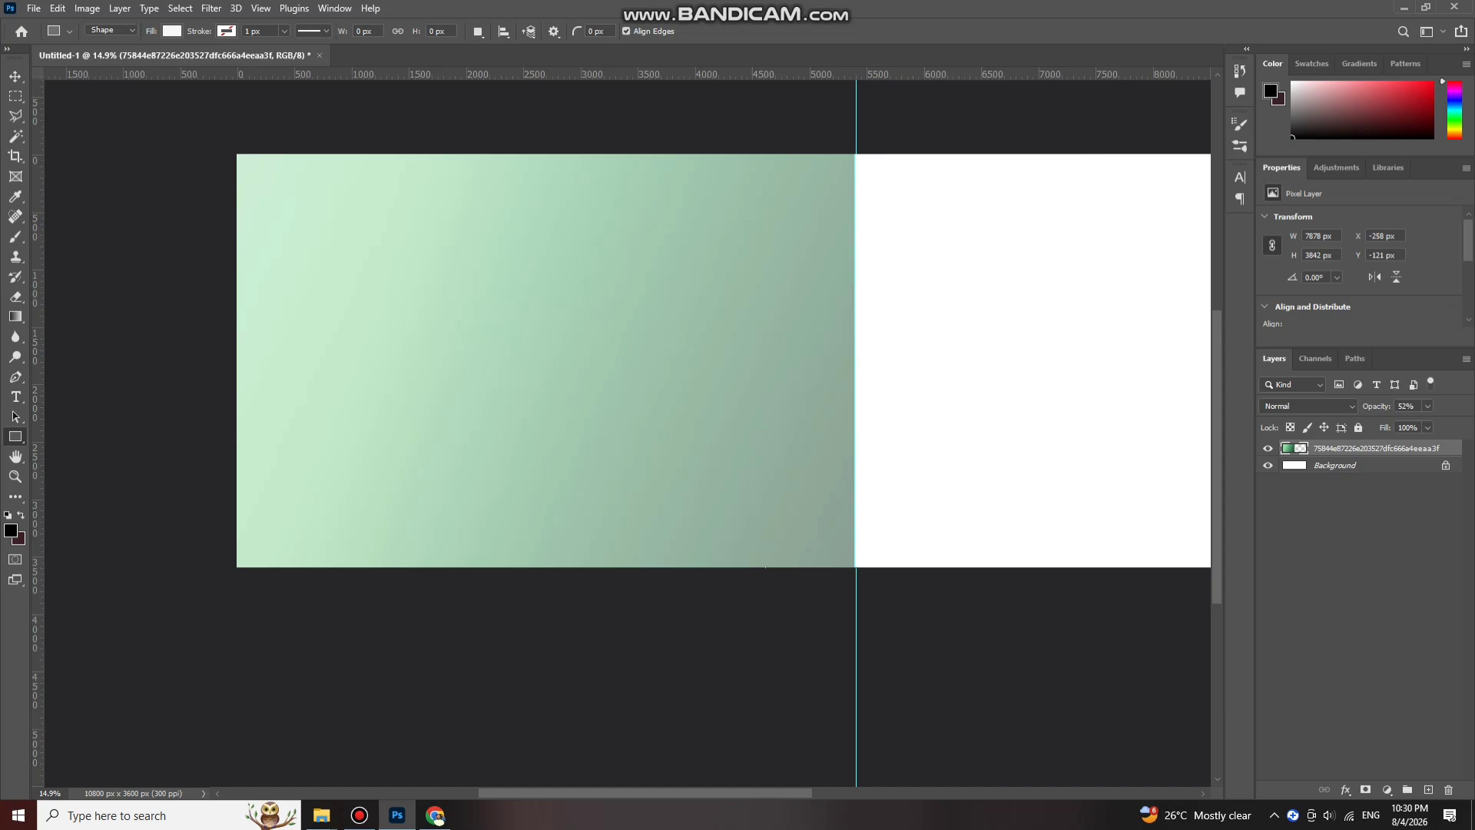
pyautogui.moveTo(260, 191); pyautogui.dragTo(840, 553)
pyautogui.click(172, 31)
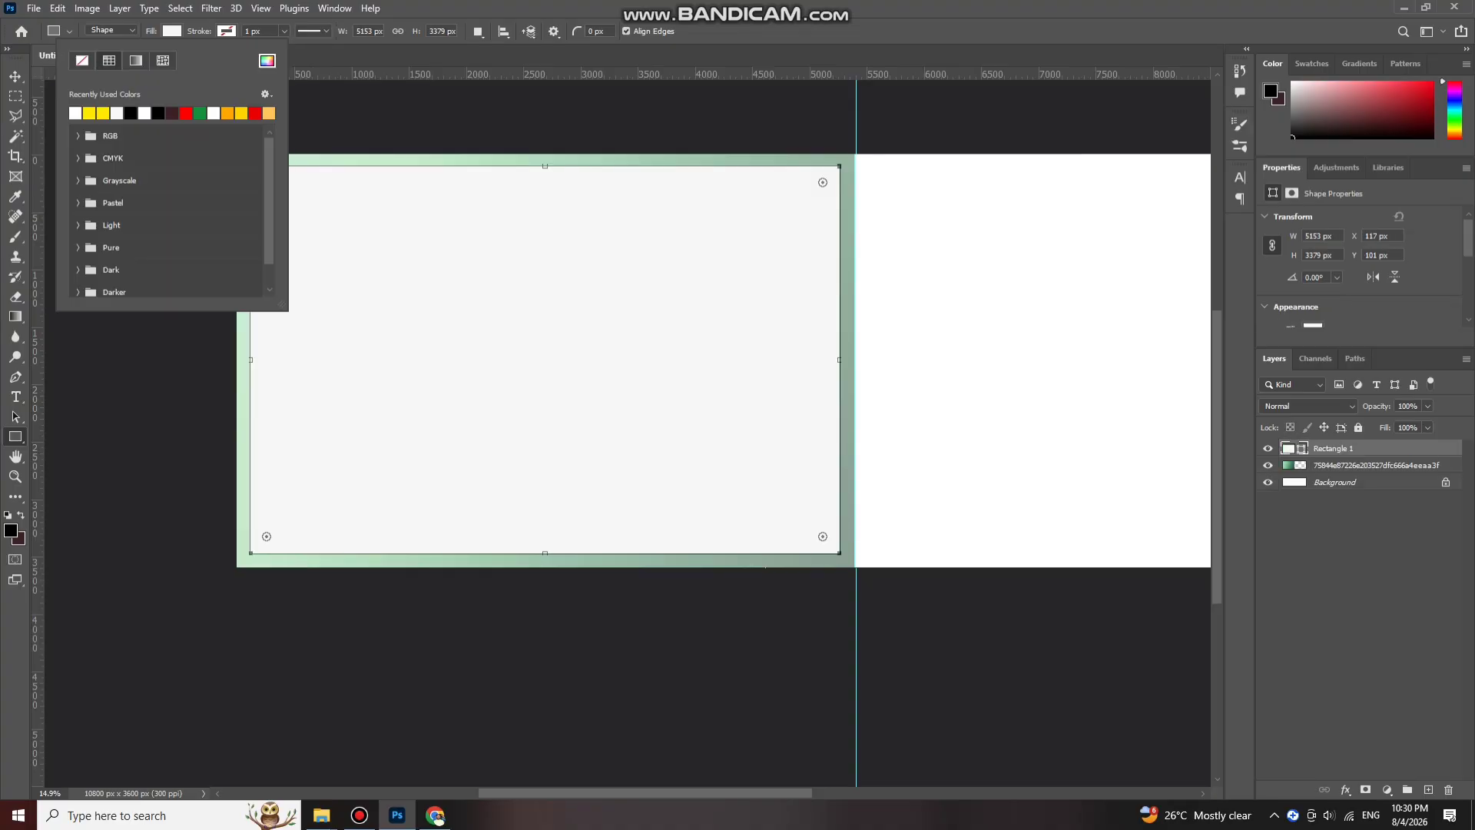
pyautogui.click(158, 113)
pyautogui.click(16, 76)
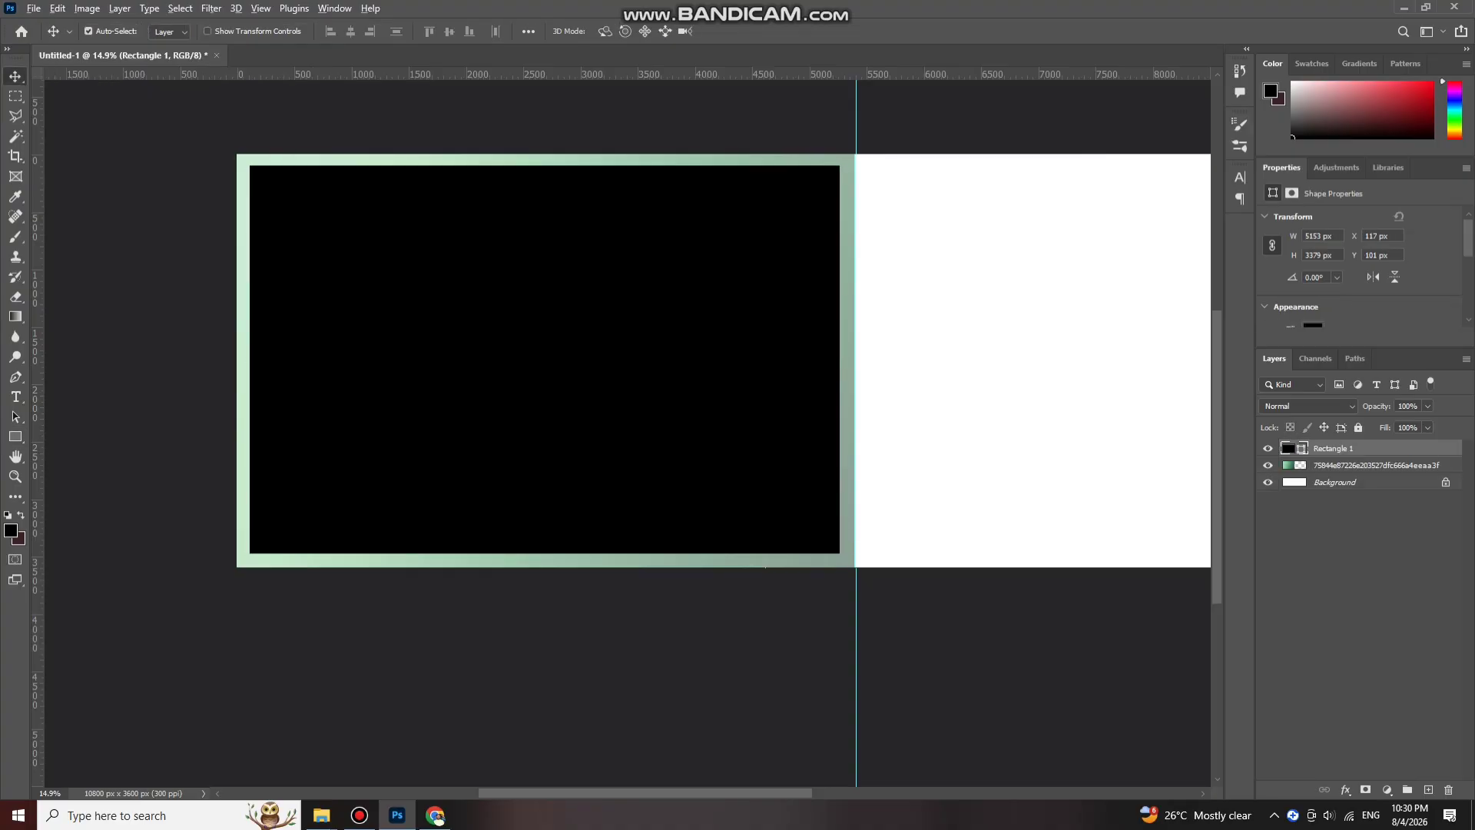
pyautogui.scroll(-1, 508, 319)
pyautogui.scroll(-1, 529, 308)
pyautogui.scroll(4, 527, 357)
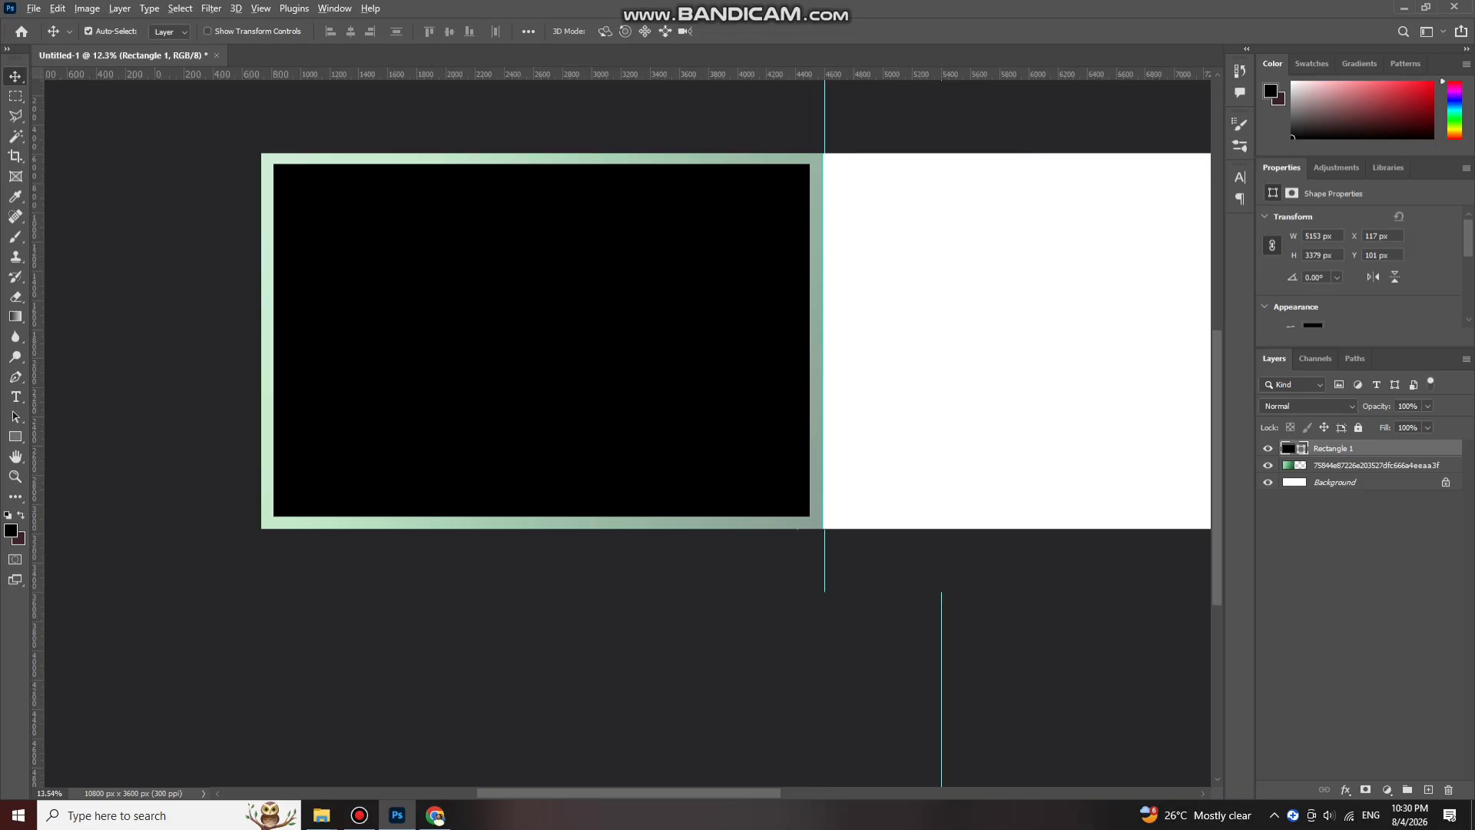
pyautogui.scroll(-1, 499, 430)
pyautogui.scroll(-2, 484, 381)
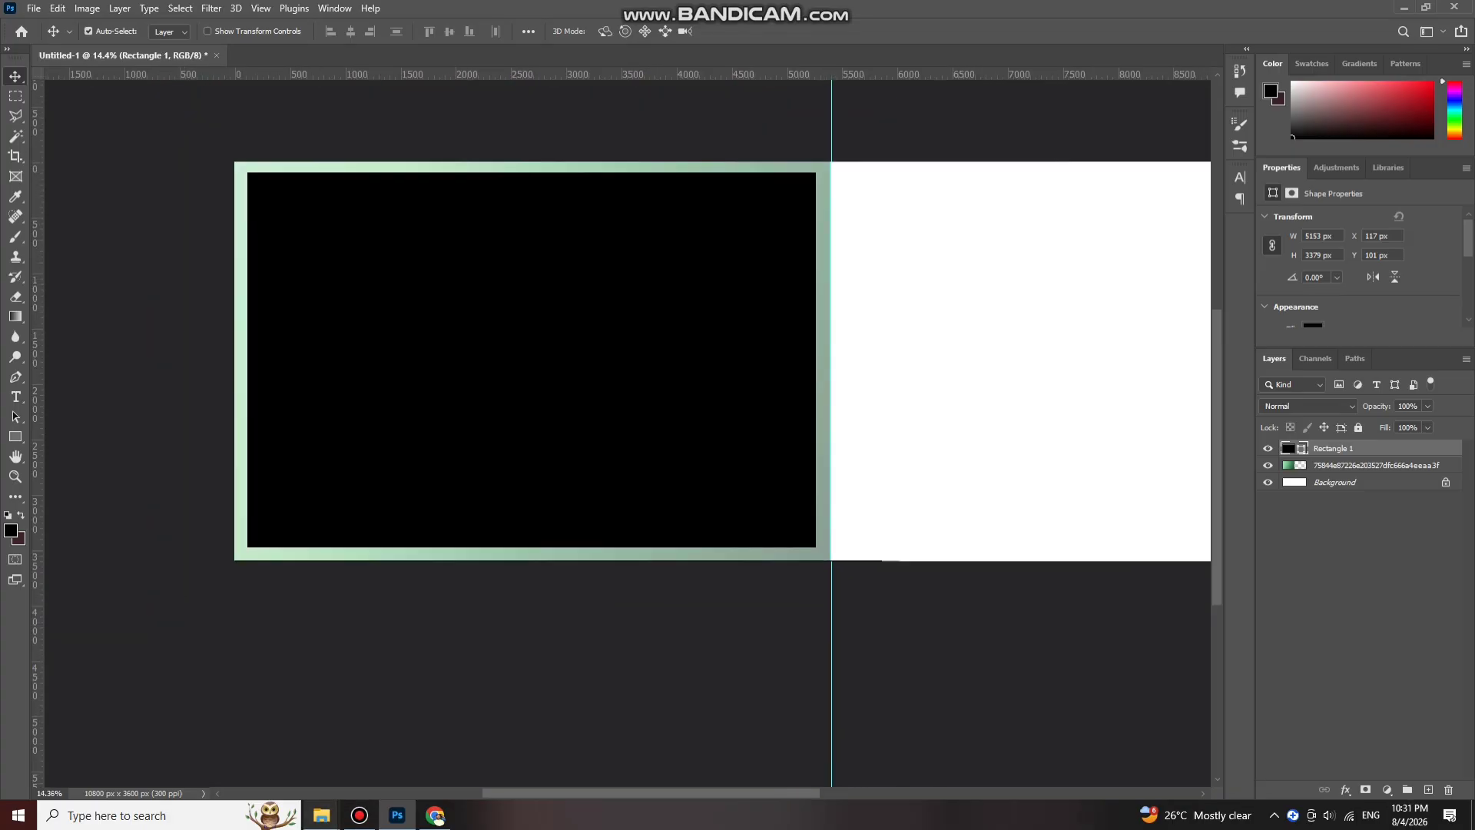
pyautogui.scroll(-1, 495, 484)
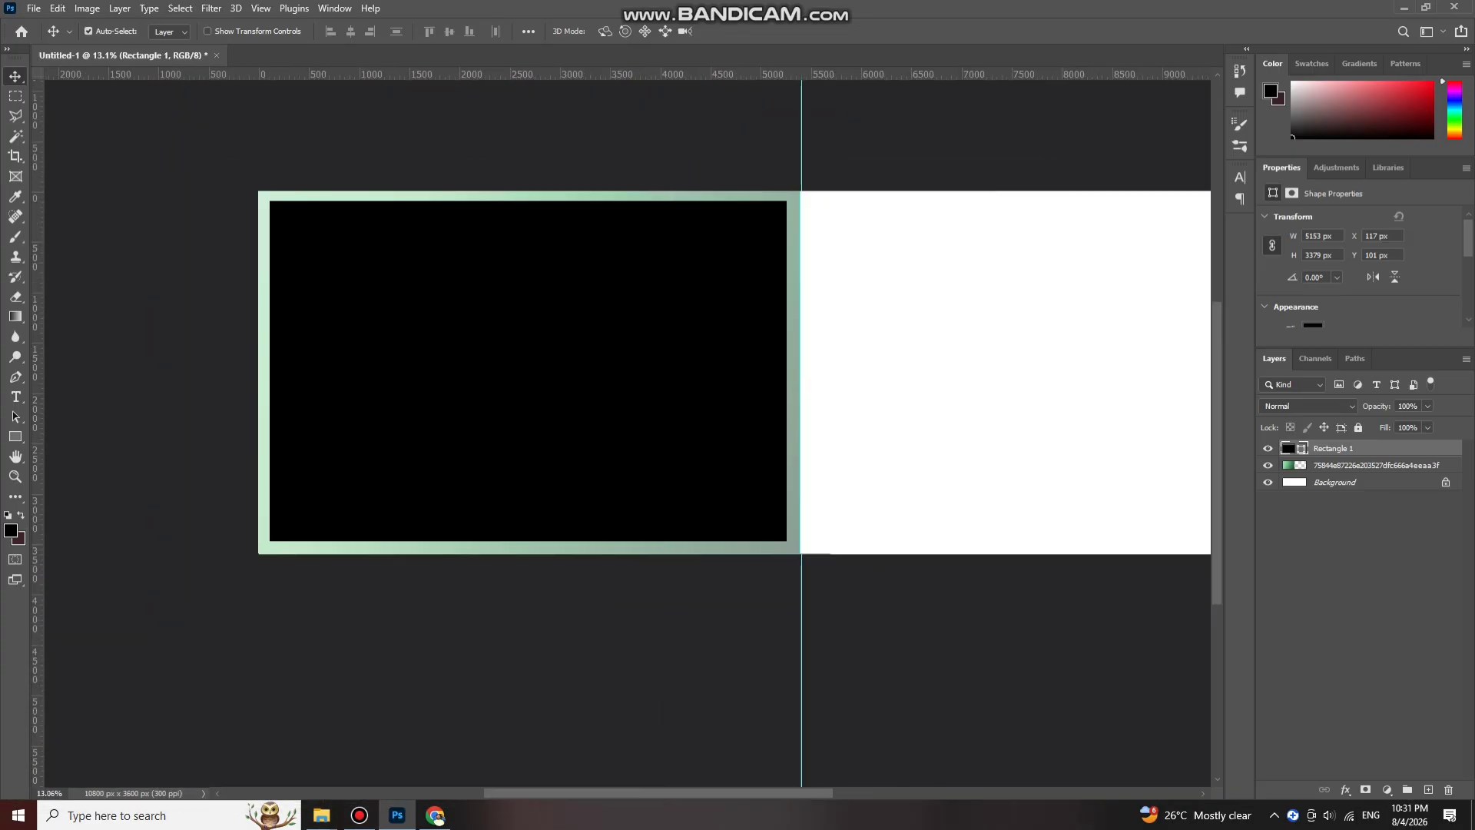
pyautogui.hscroll(4, 527, 499)
pyautogui.hscroll(-1, 527, 500)
pyautogui.scroll(-2, 527, 500)
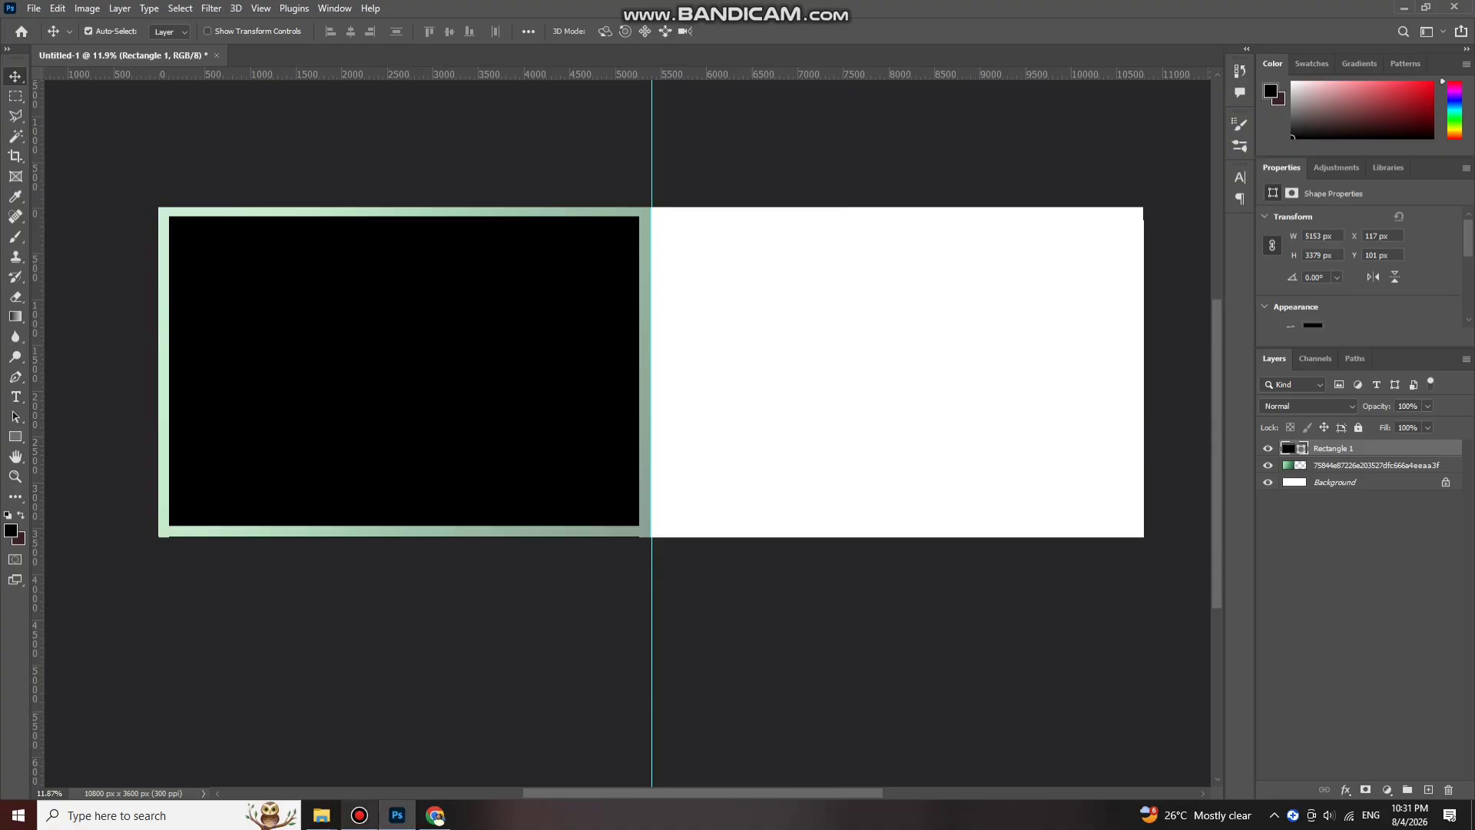
# Step: Place the download photo from the MARATHI COUPLE 2 folder over the black rectangle, scaled to about 5190 x 3460 px and clipped to it
pyautogui.click(321, 815)
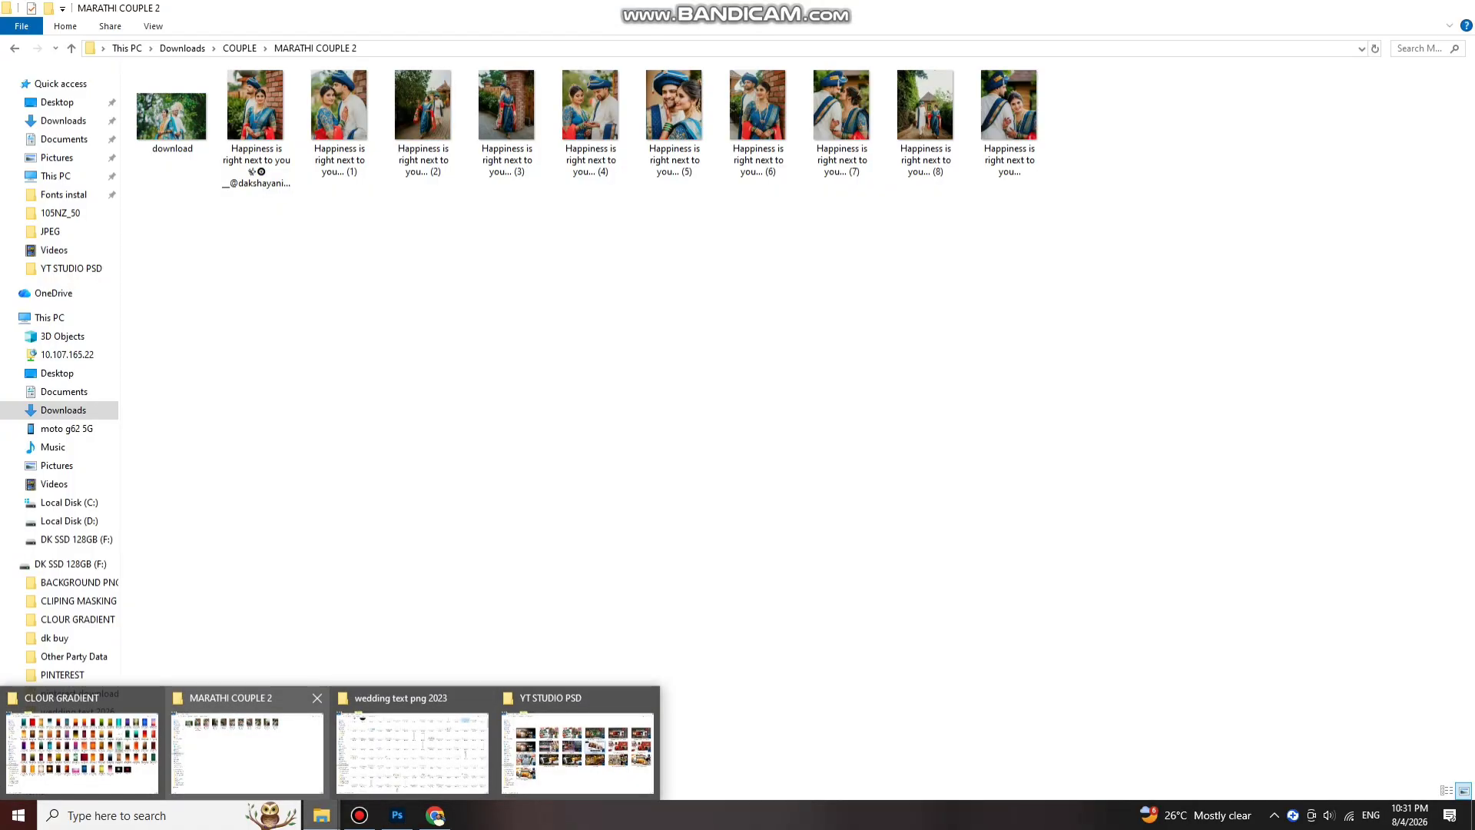
pyautogui.click(246, 749)
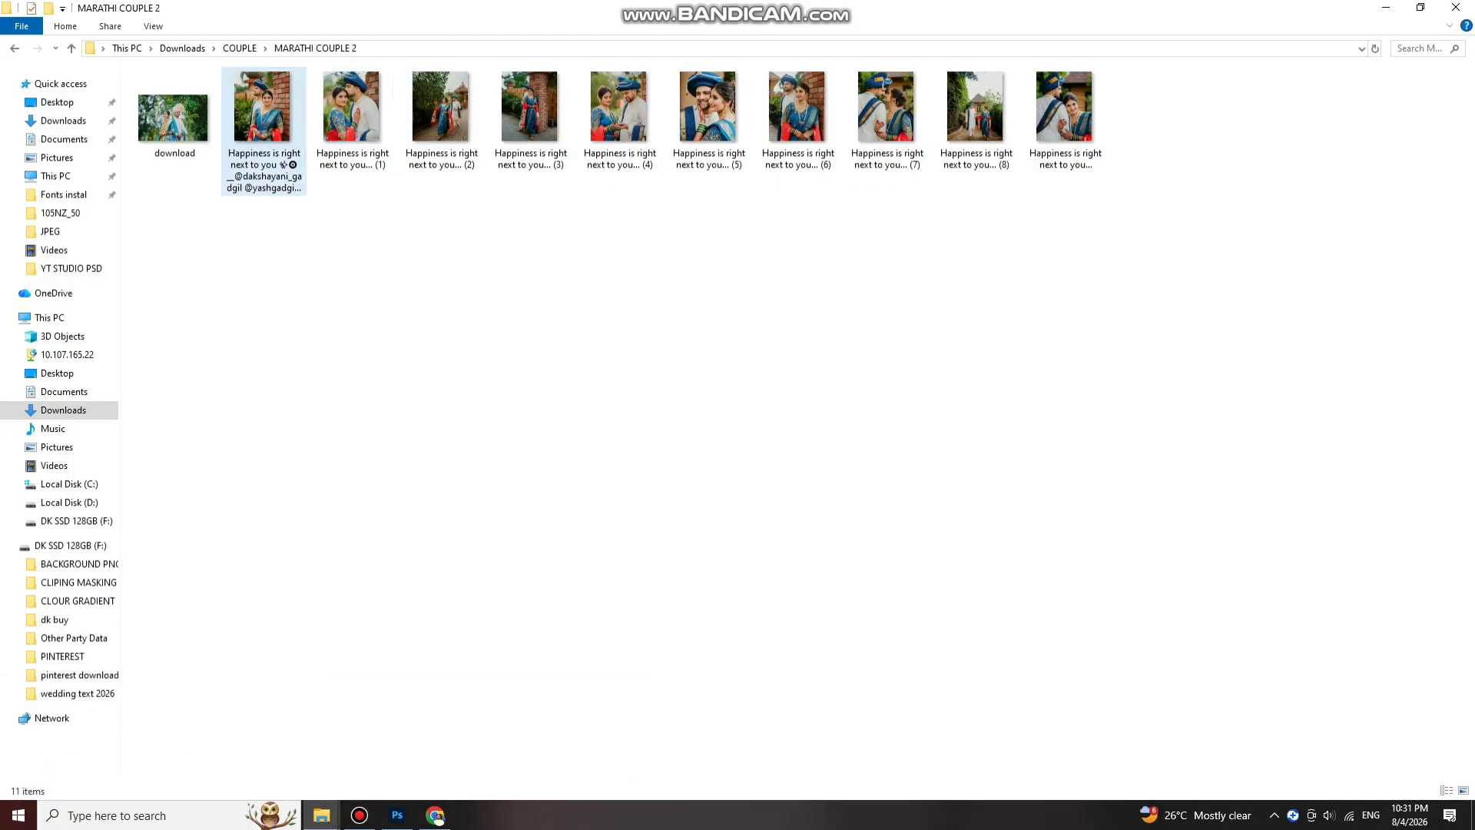
pyautogui.moveTo(171, 116); pyautogui.dragTo(419, 647)
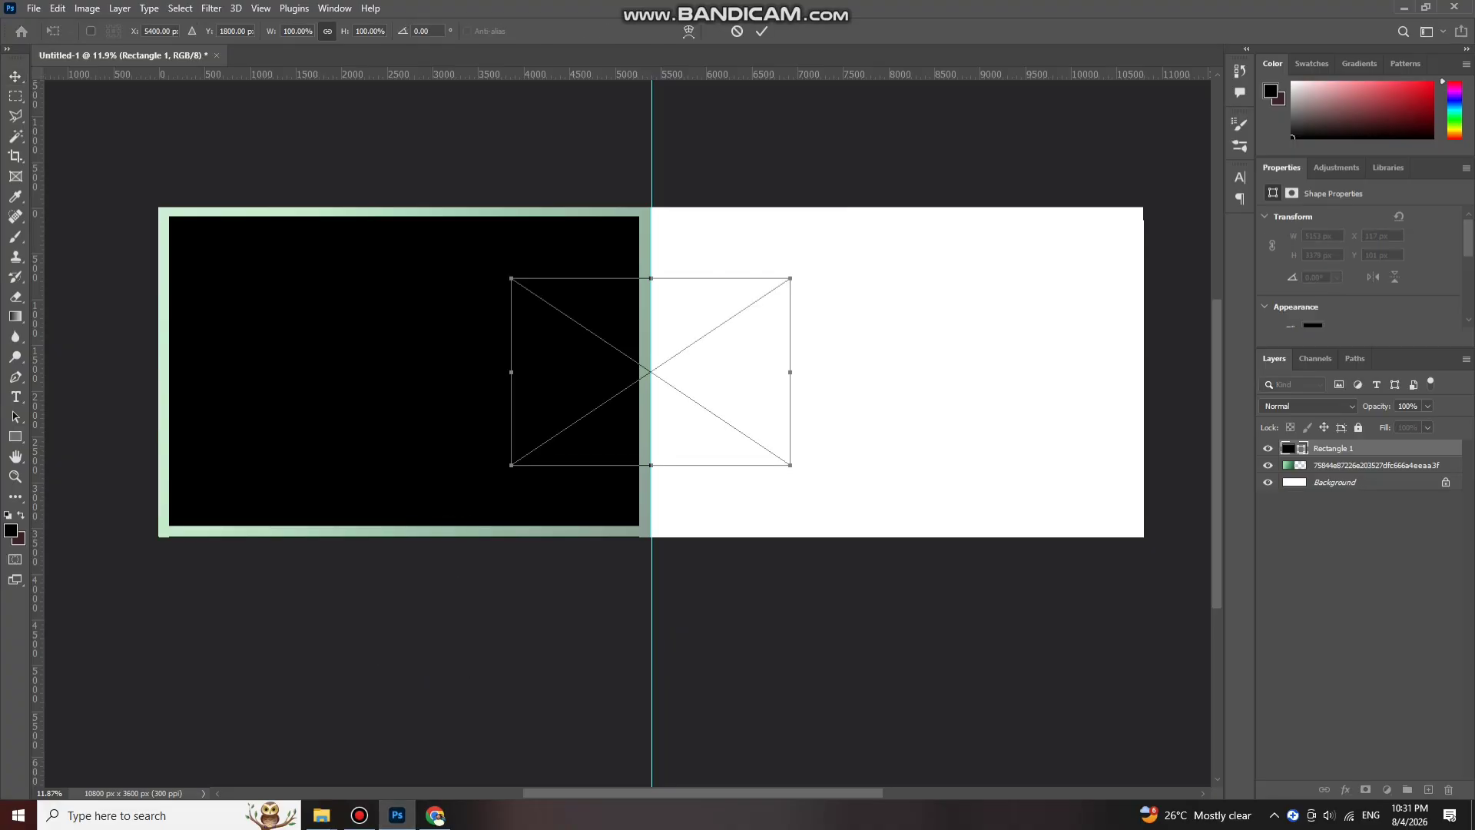
pyautogui.moveTo(572, 367); pyautogui.dragTo(294, 310)
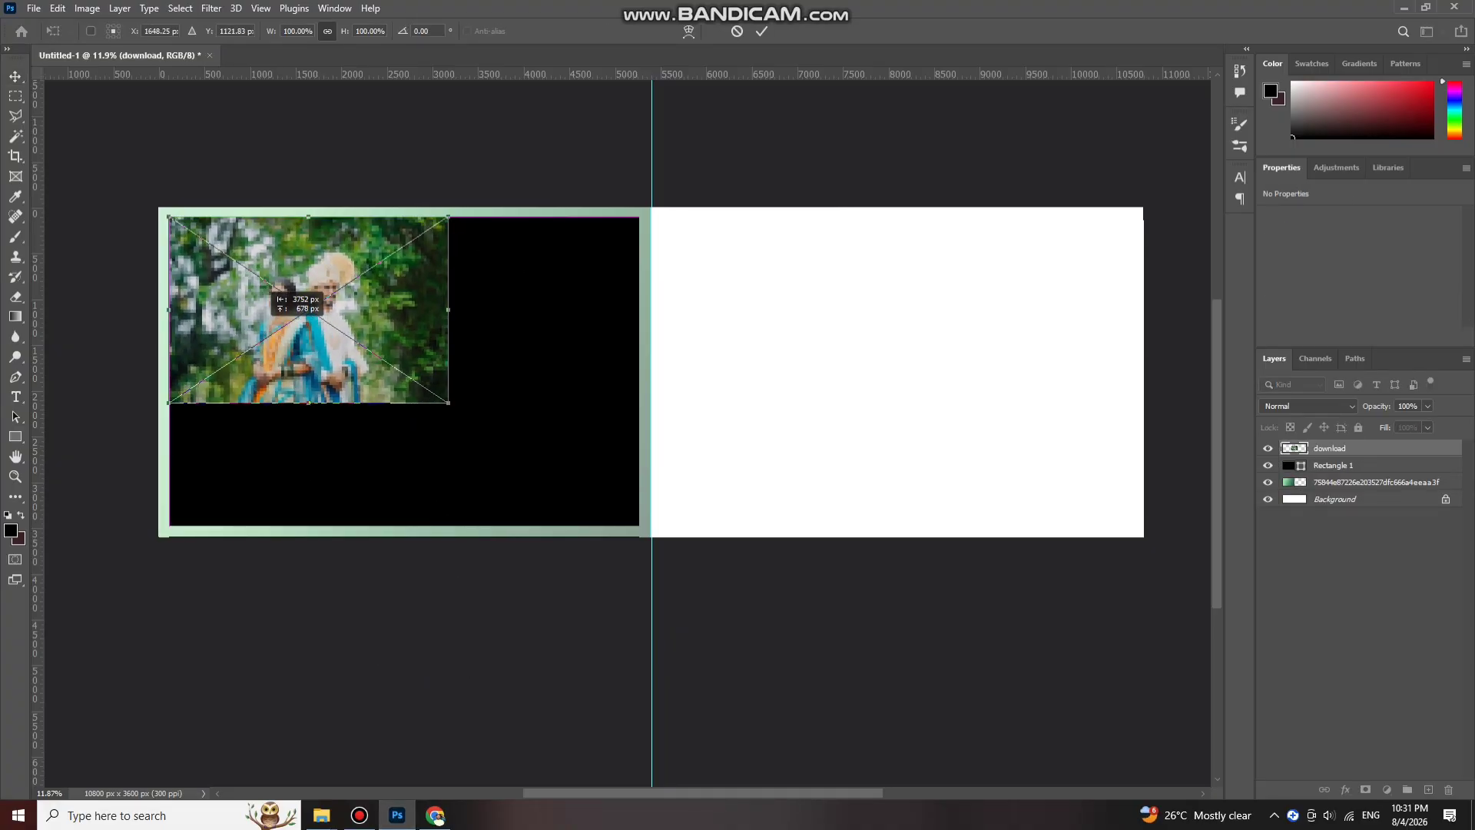
pyautogui.moveTo(448, 401); pyautogui.dragTo(642, 531)
pyautogui.press('Return')
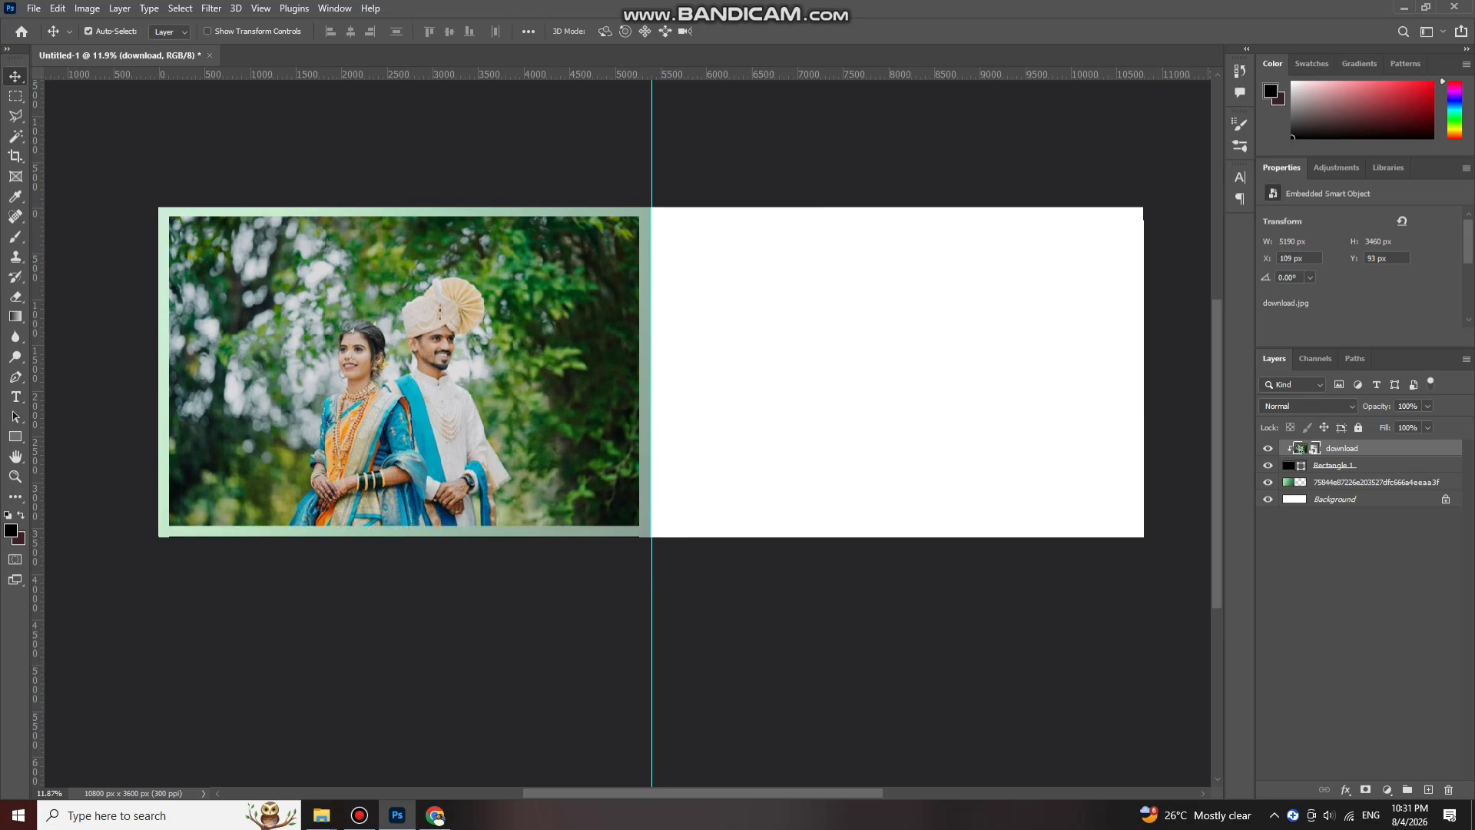
# Step: Add a layer mask to the couple photo and invert it to solid black
pyautogui.scroll(-1, 461, 400)
pyautogui.scroll(1, 519, 422)
pyautogui.scroll(-1, 523, 423)
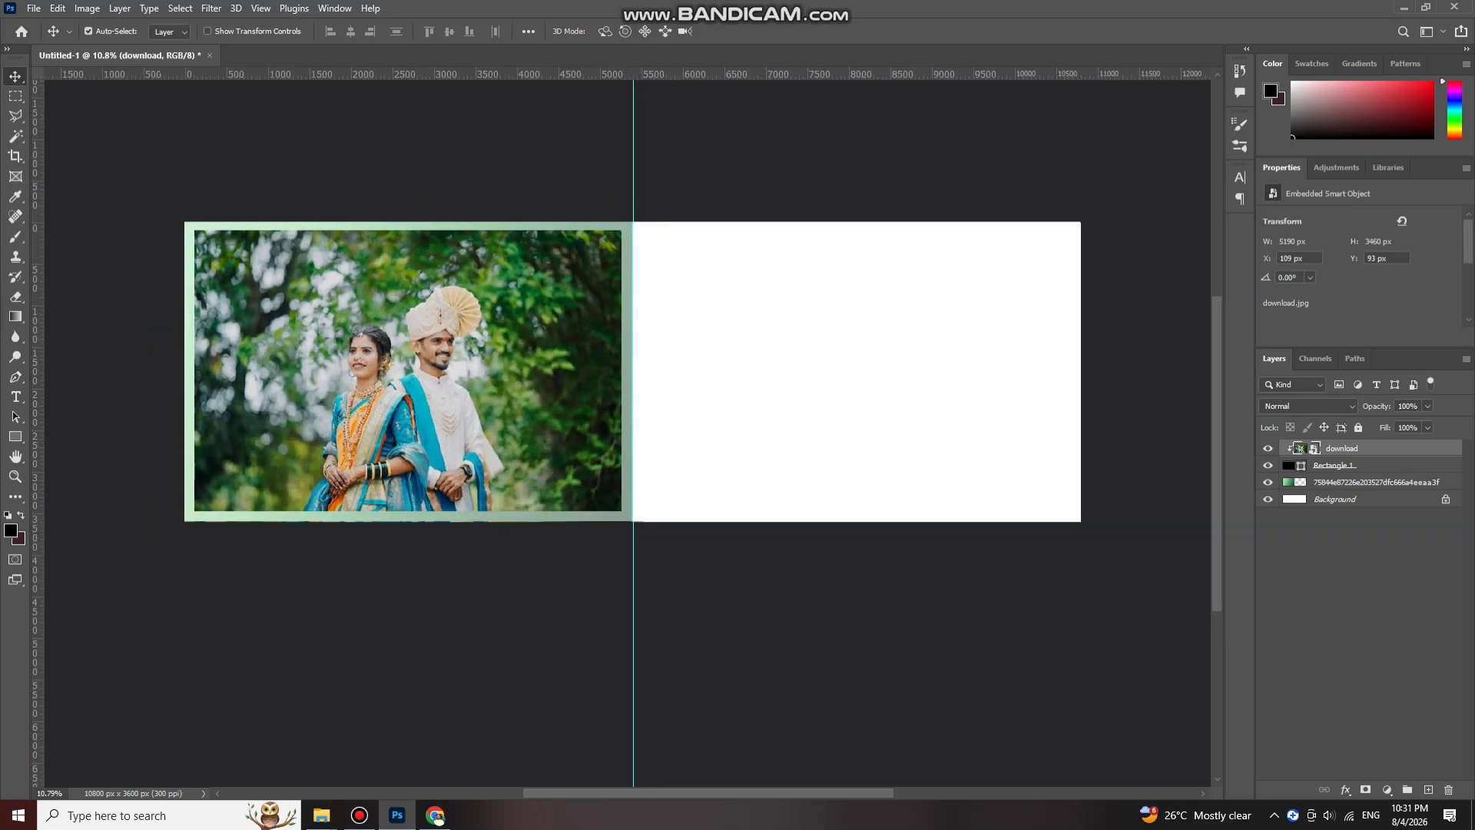
pyautogui.scroll(3, 552, 427)
pyautogui.scroll(-1, 523, 387)
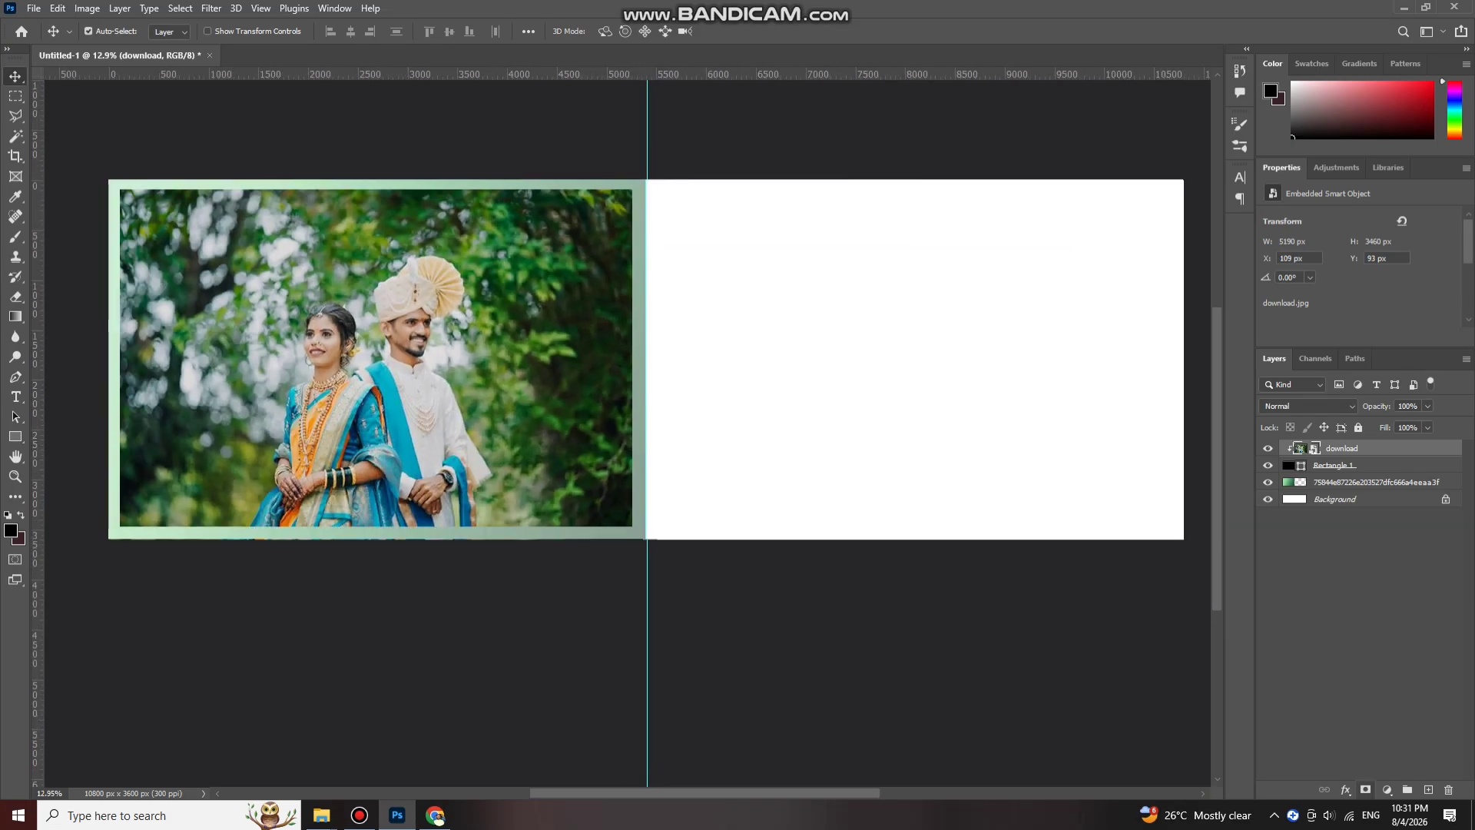
pyautogui.click(1365, 789)
pyautogui.hotkey('ctrl', 'i')
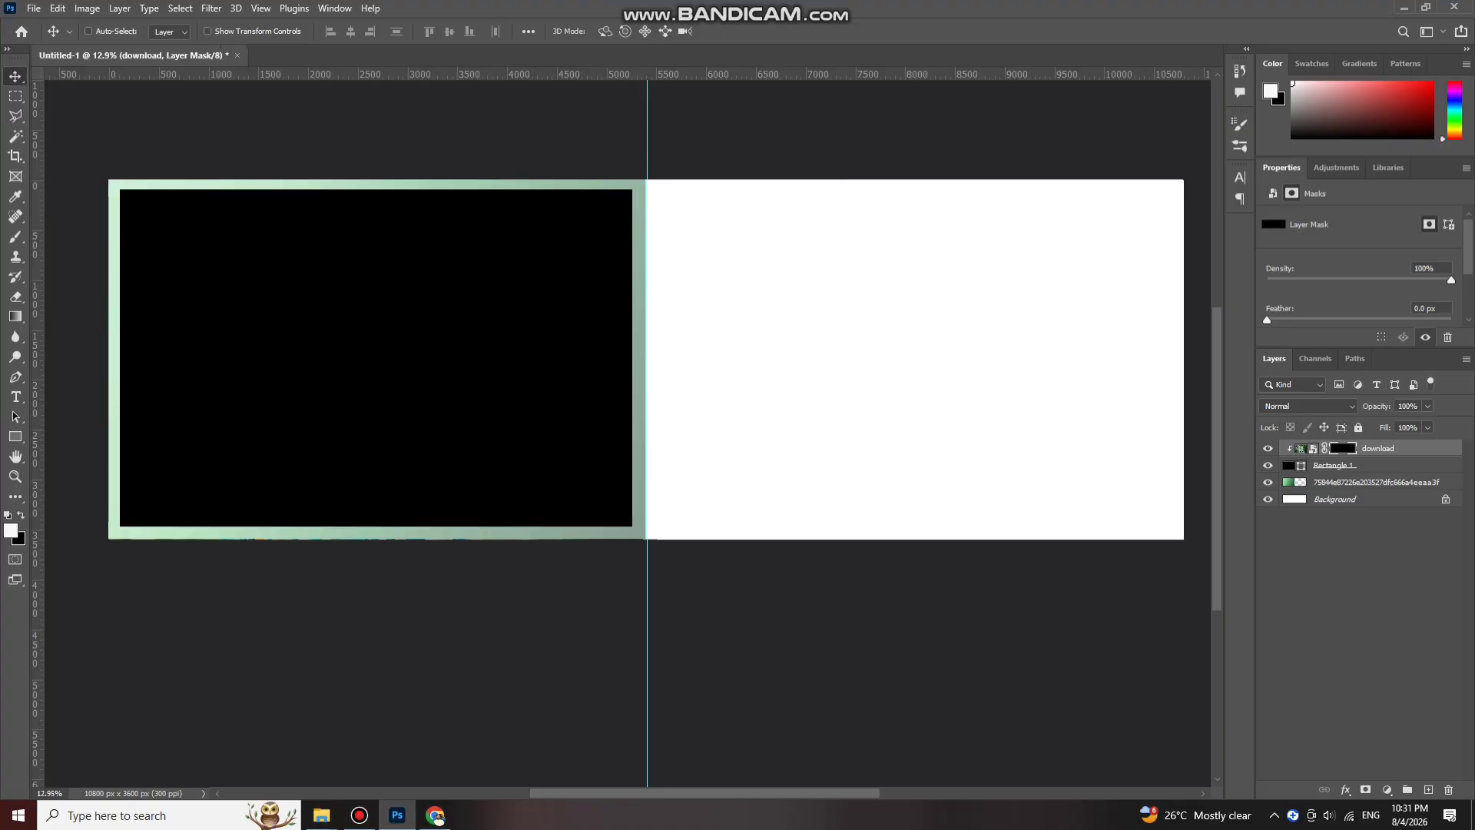
# Step: Paint white on the photo's mask with a soft 2400 px brush at 22% flow, revealing the couple and leaving the photo's edges faded
pyautogui.press('b')
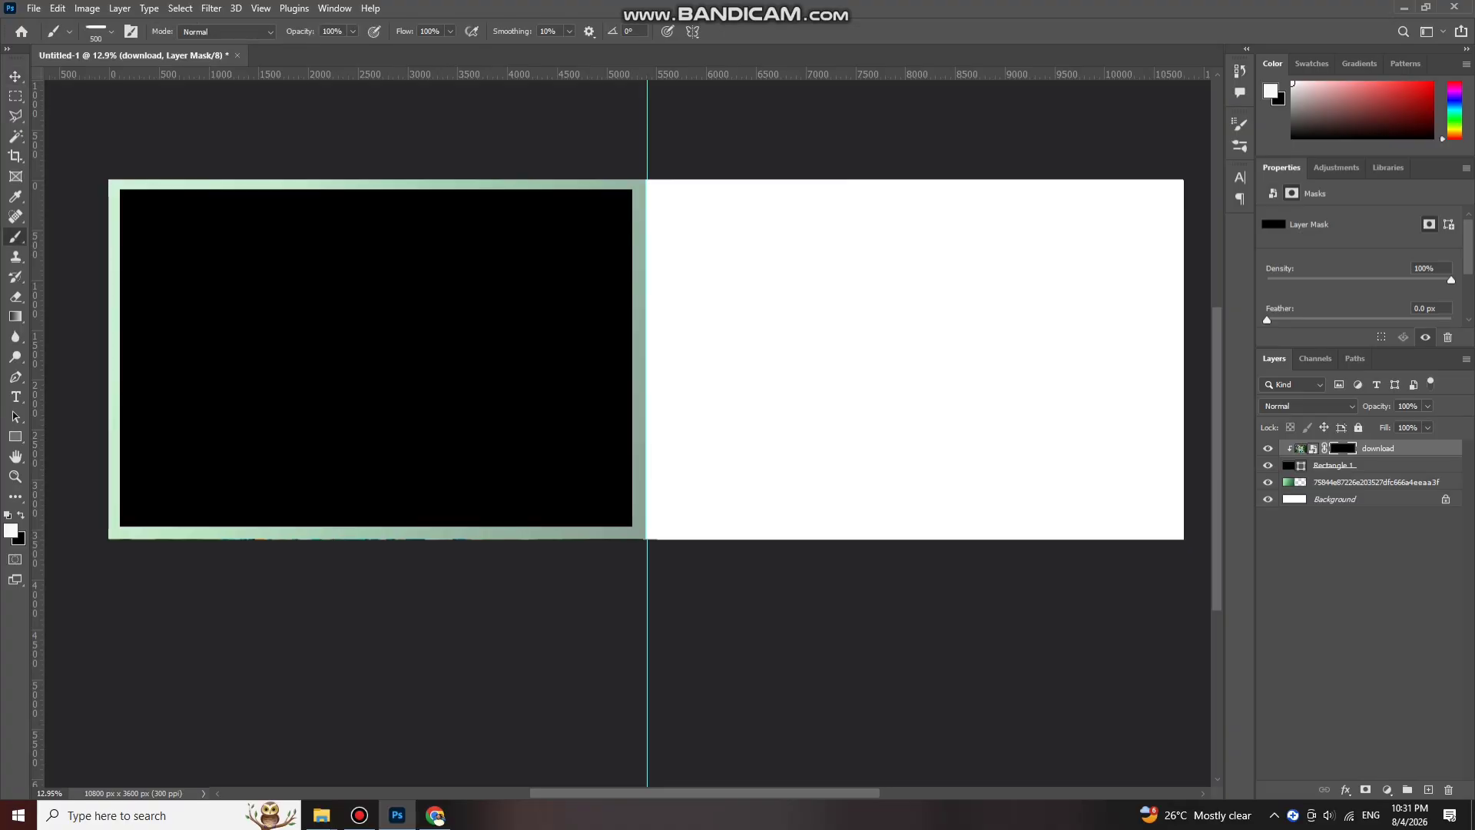
pyautogui.rightClick(15, 236)
pyautogui.click(79, 237)
pyautogui.click(112, 32)
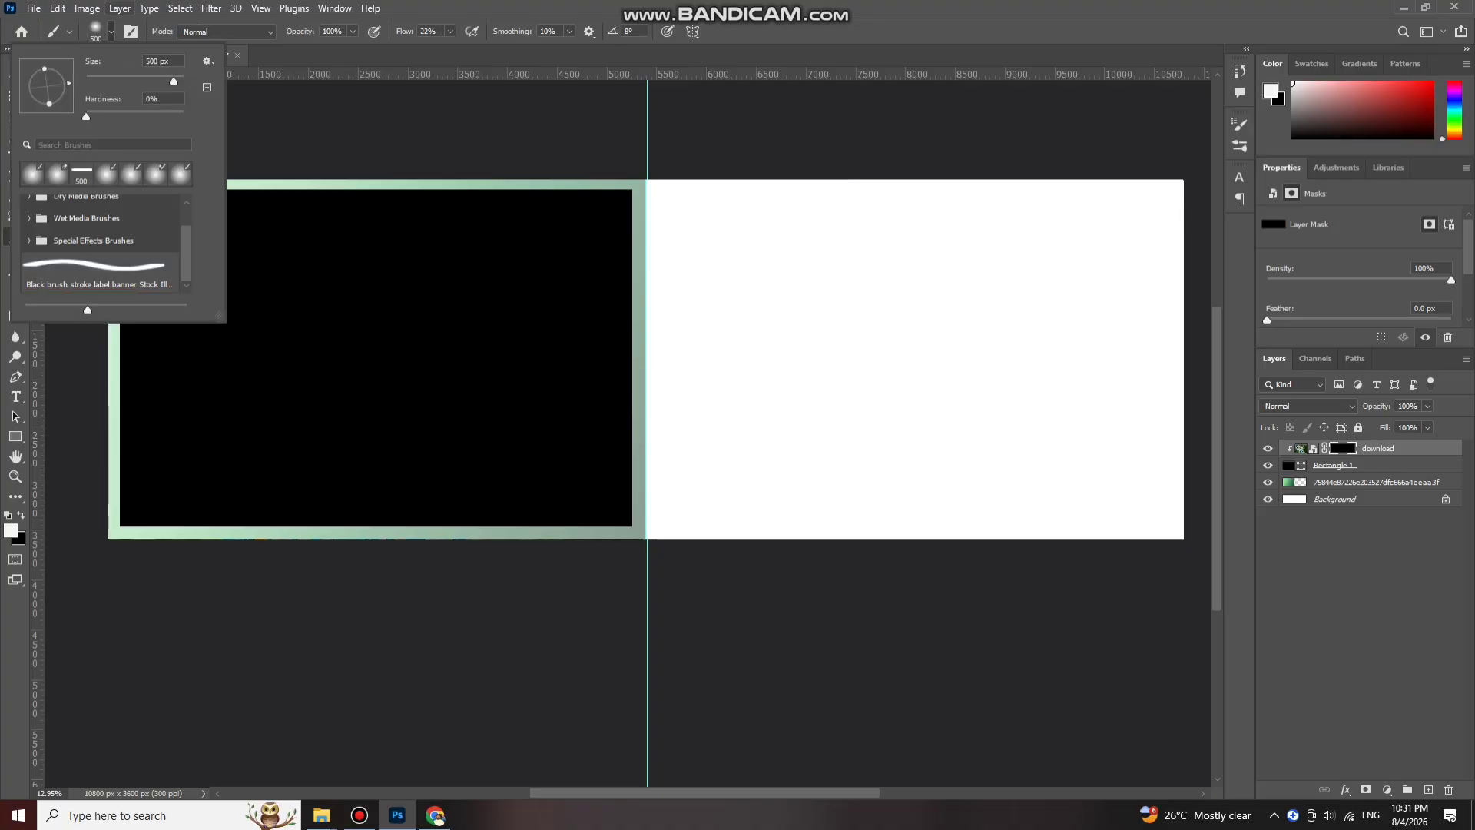
pyautogui.click(111, 32)
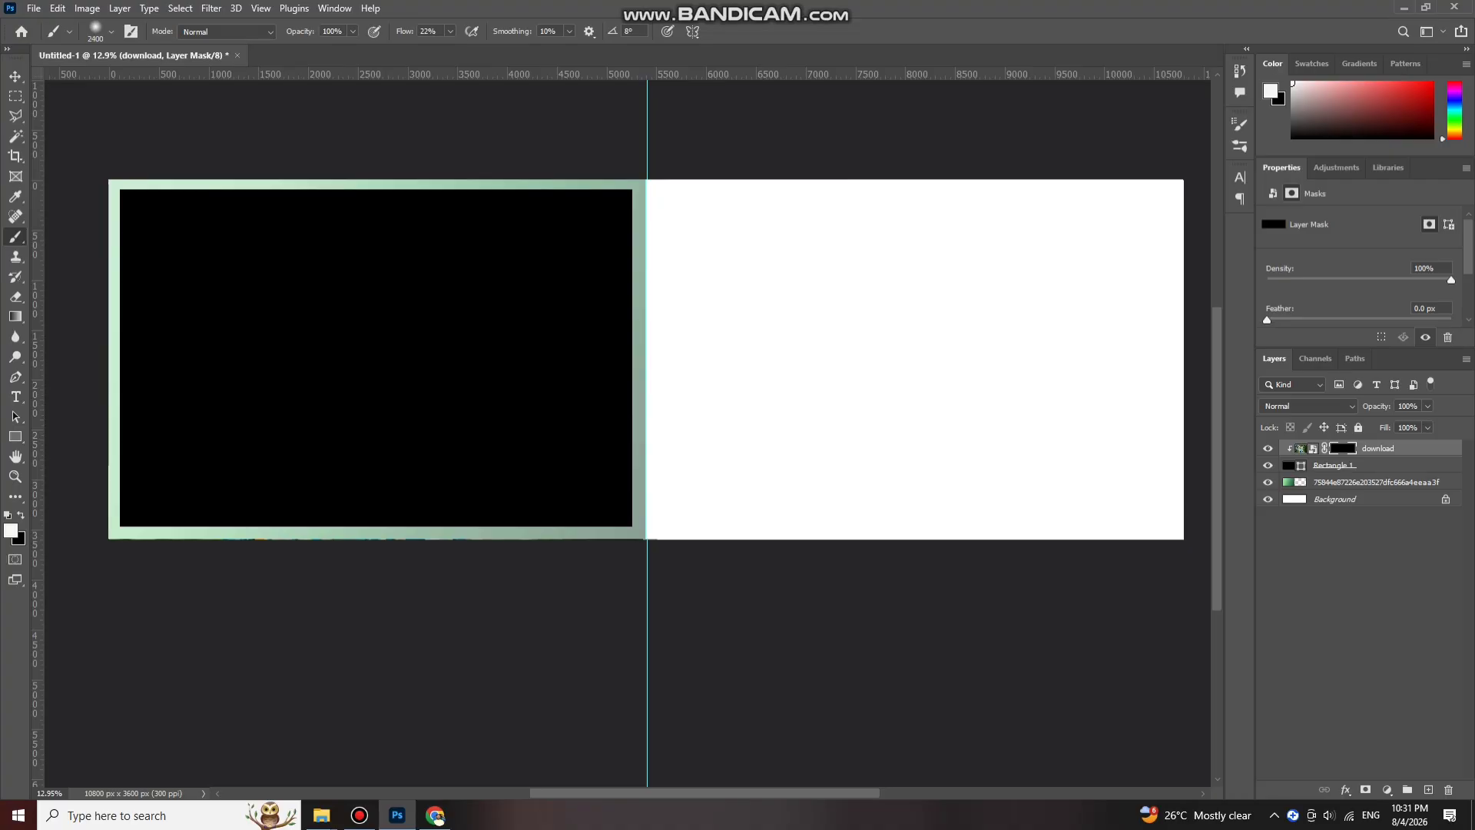
pyautogui.click(250, 299)
pyautogui.click(351, 300)
pyautogui.click(457, 298)
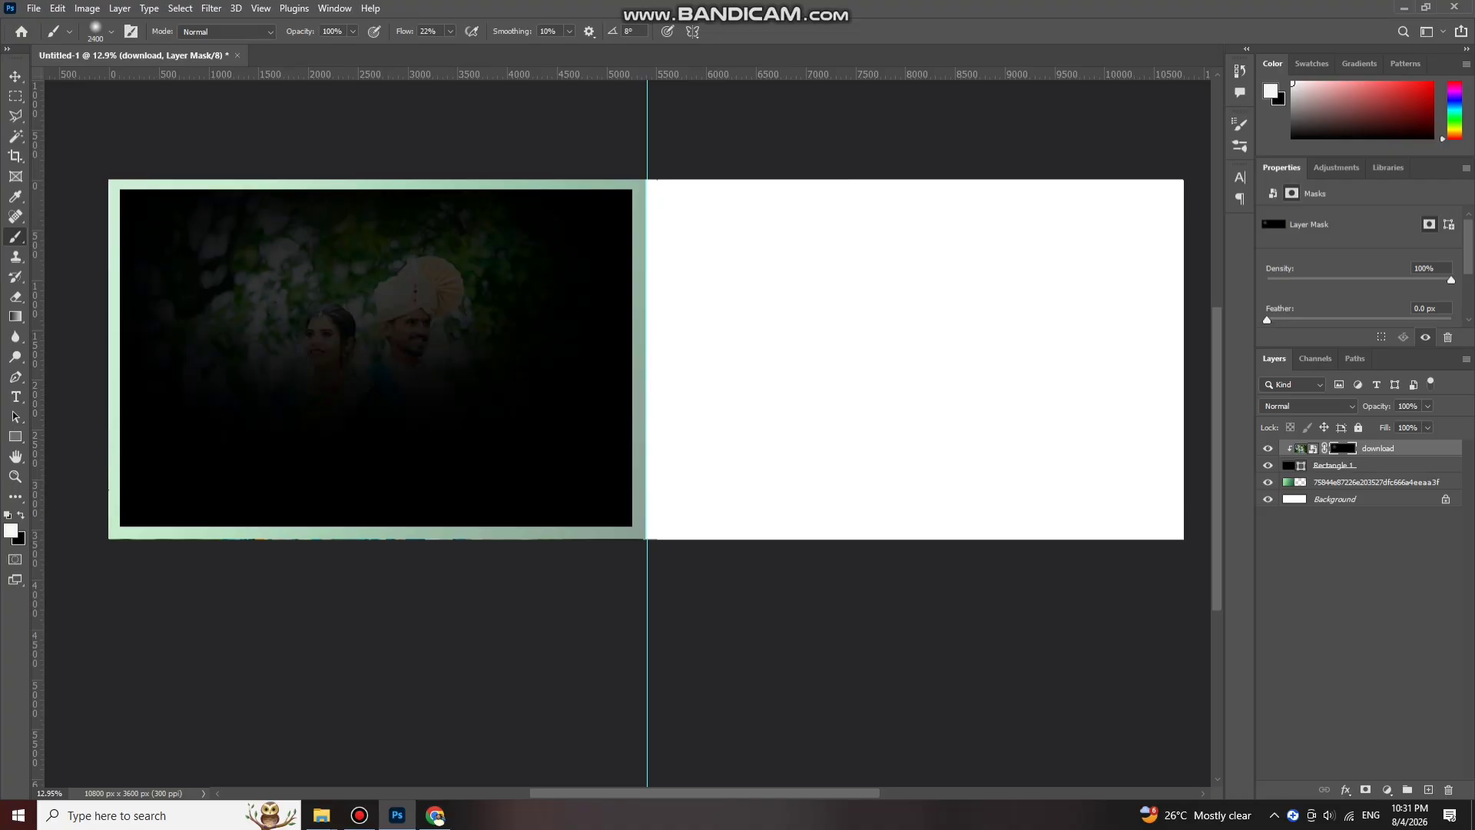
pyautogui.click(524, 287)
pyautogui.click(489, 428)
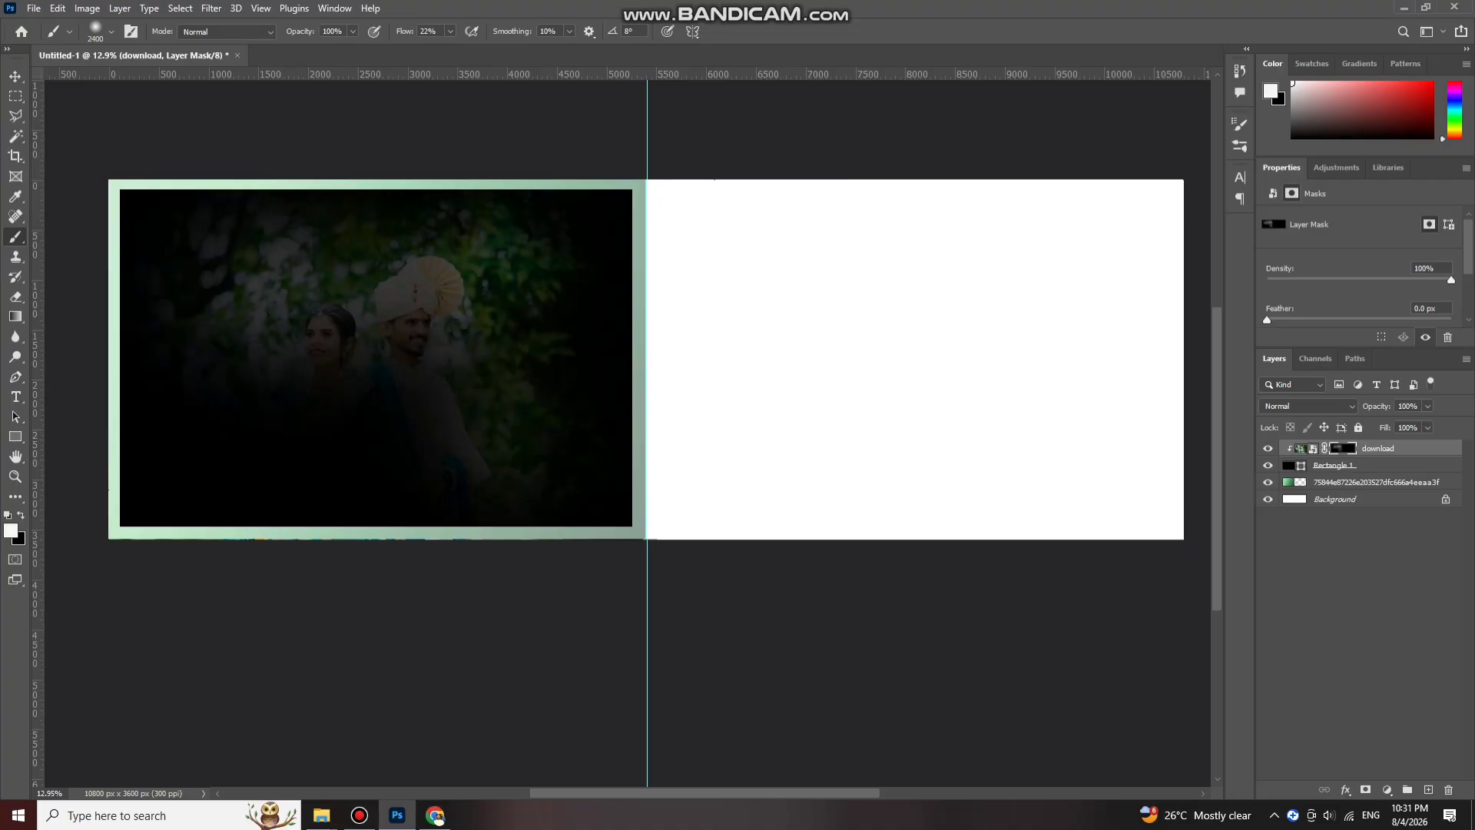
pyautogui.click(322, 407)
pyautogui.click(217, 386)
pyautogui.click(360, 430)
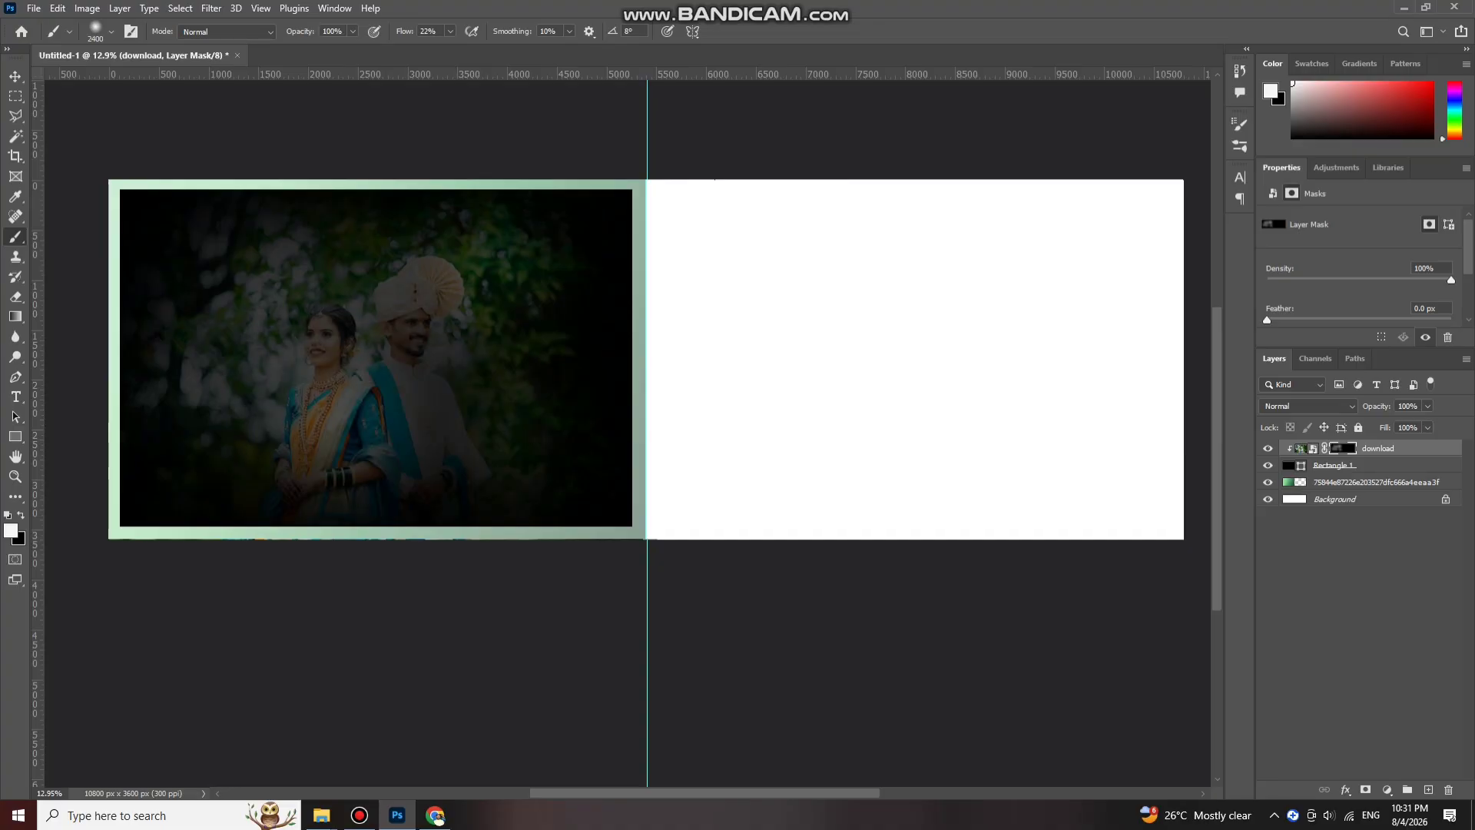
pyautogui.click(387, 413)
pyautogui.click(401, 413)
pyautogui.click(426, 372)
pyautogui.click(441, 316)
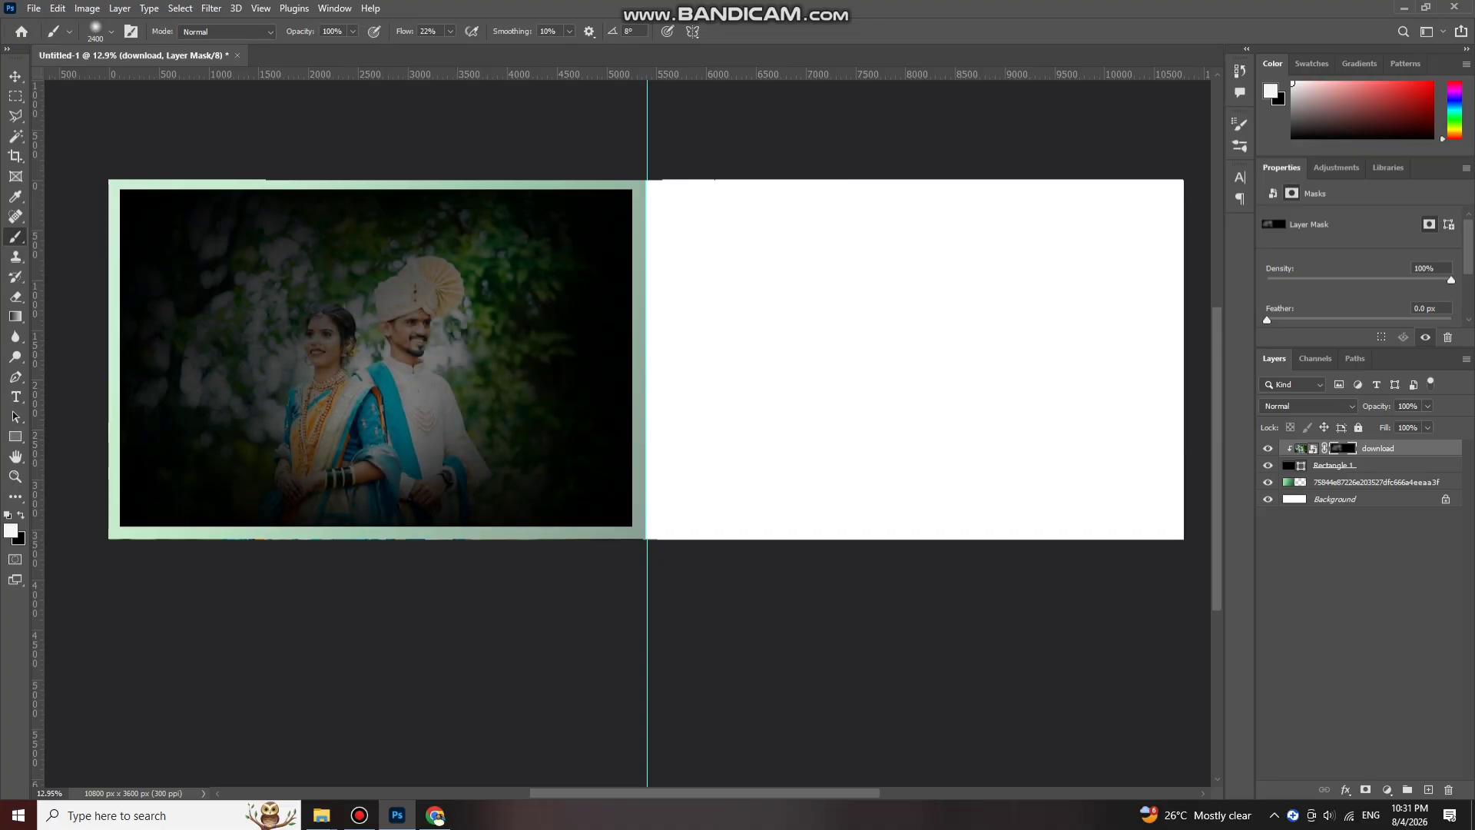
pyautogui.click(449, 300)
pyautogui.click(408, 280)
pyautogui.click(378, 279)
pyautogui.click(366, 278)
pyautogui.click(326, 281)
pyautogui.click(314, 280)
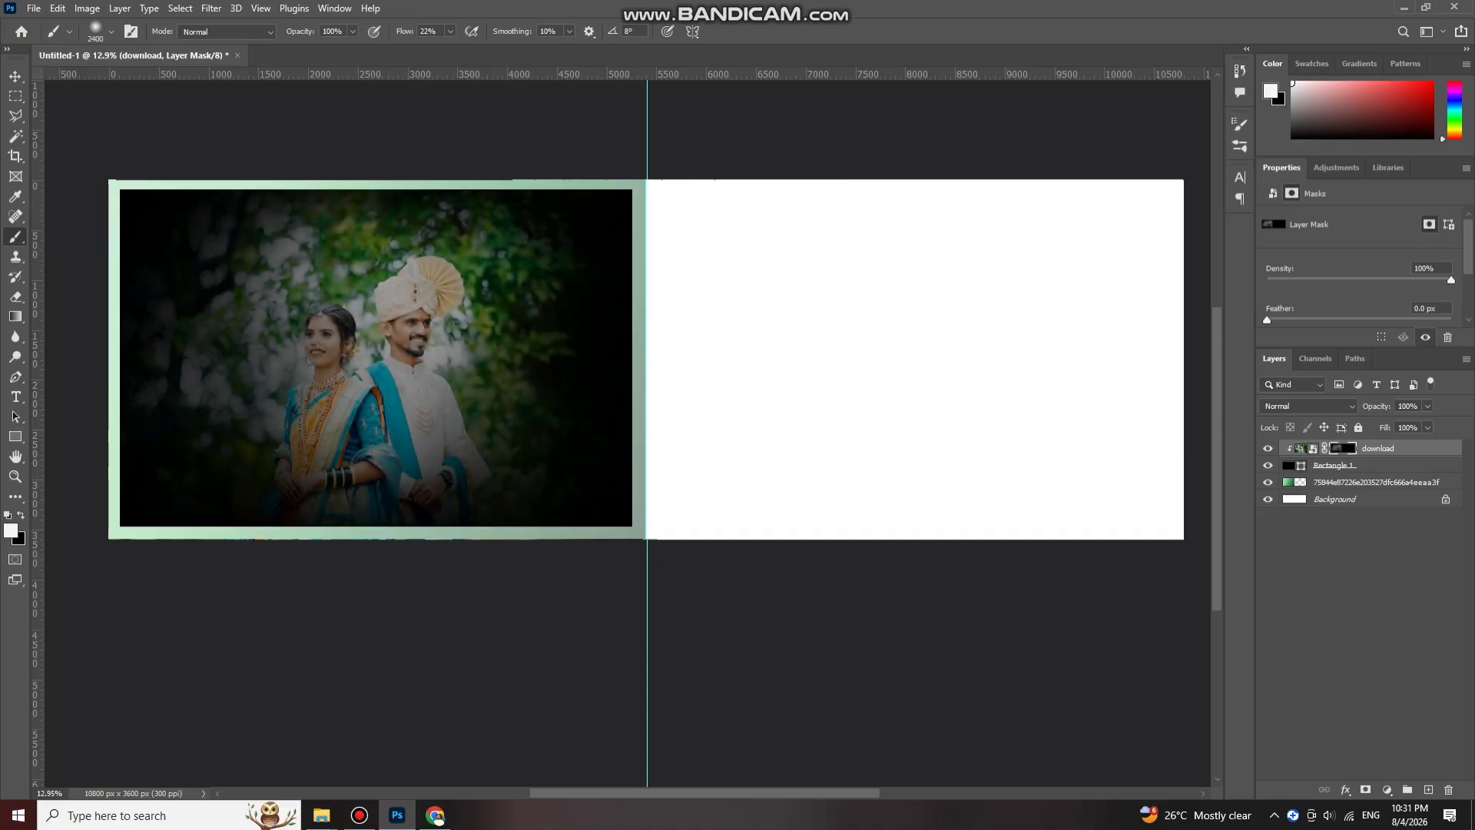
pyautogui.click(295, 284)
pyautogui.click(260, 348)
pyautogui.click(311, 380)
pyautogui.click(407, 375)
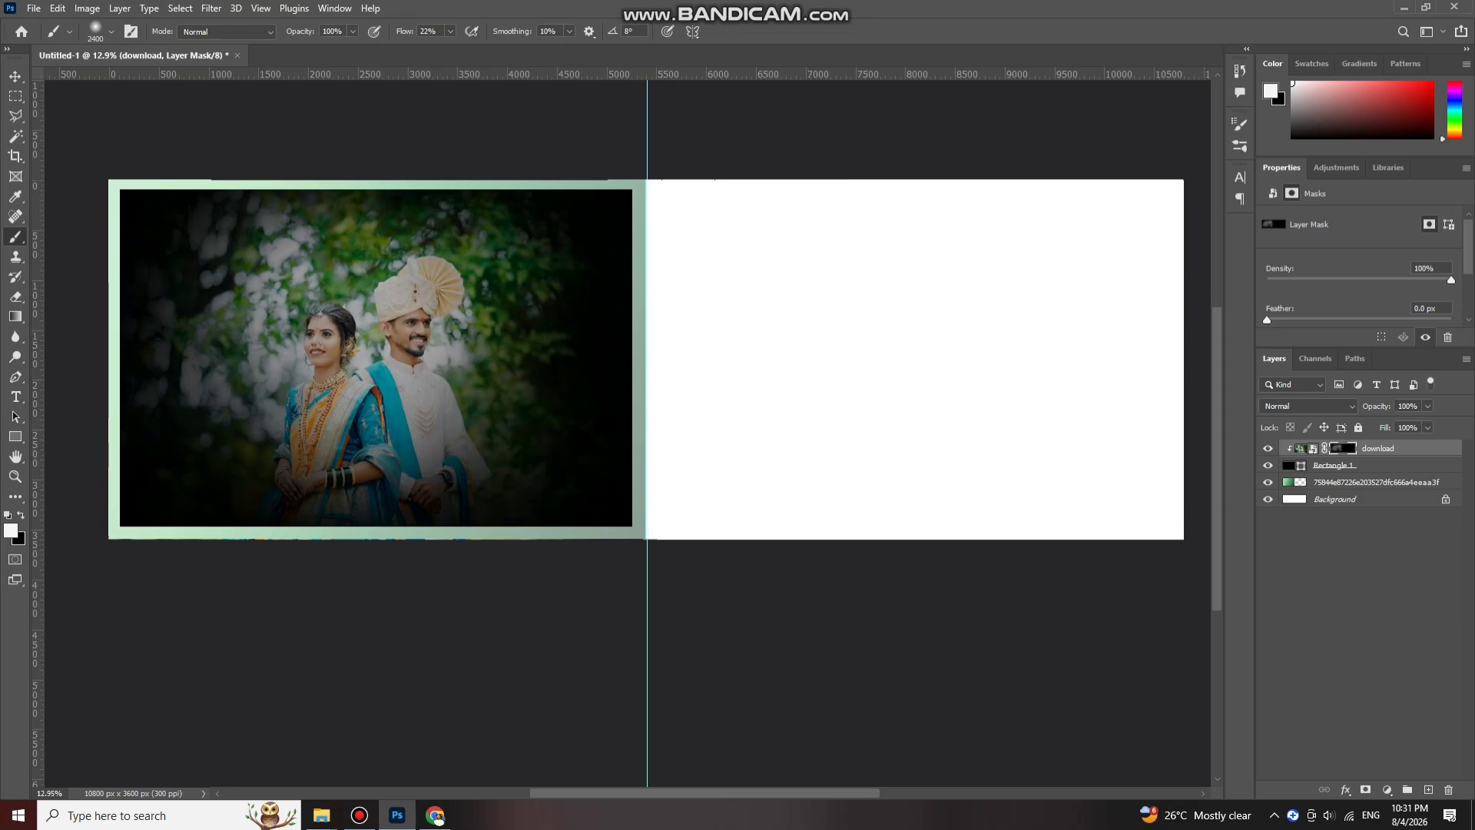
pyautogui.click(436, 352)
pyautogui.click(418, 289)
pyautogui.click(277, 252)
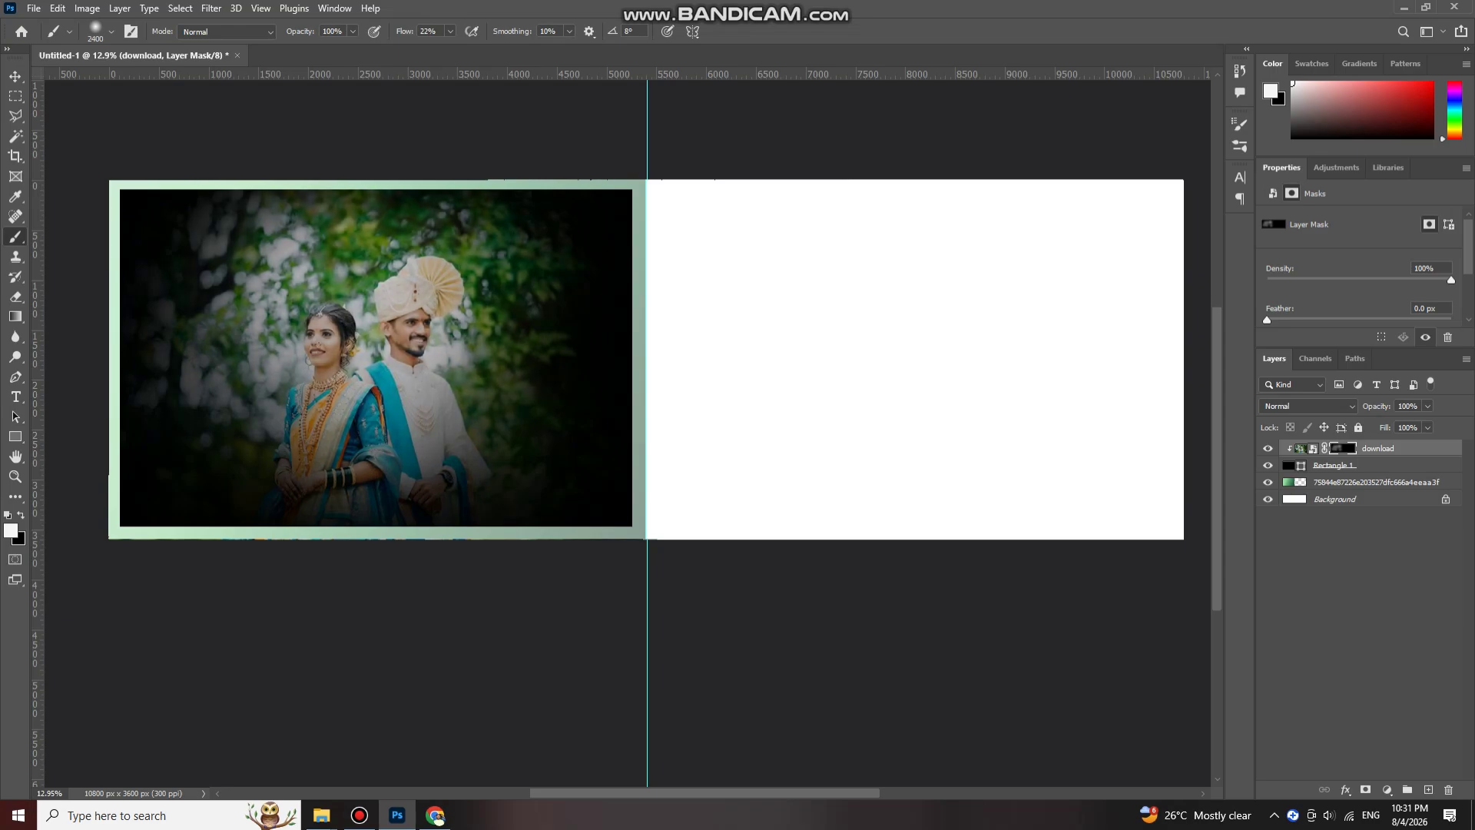
pyautogui.click(275, 250)
pyautogui.click(225, 261)
pyautogui.click(219, 314)
pyautogui.click(231, 366)
pyautogui.click(232, 386)
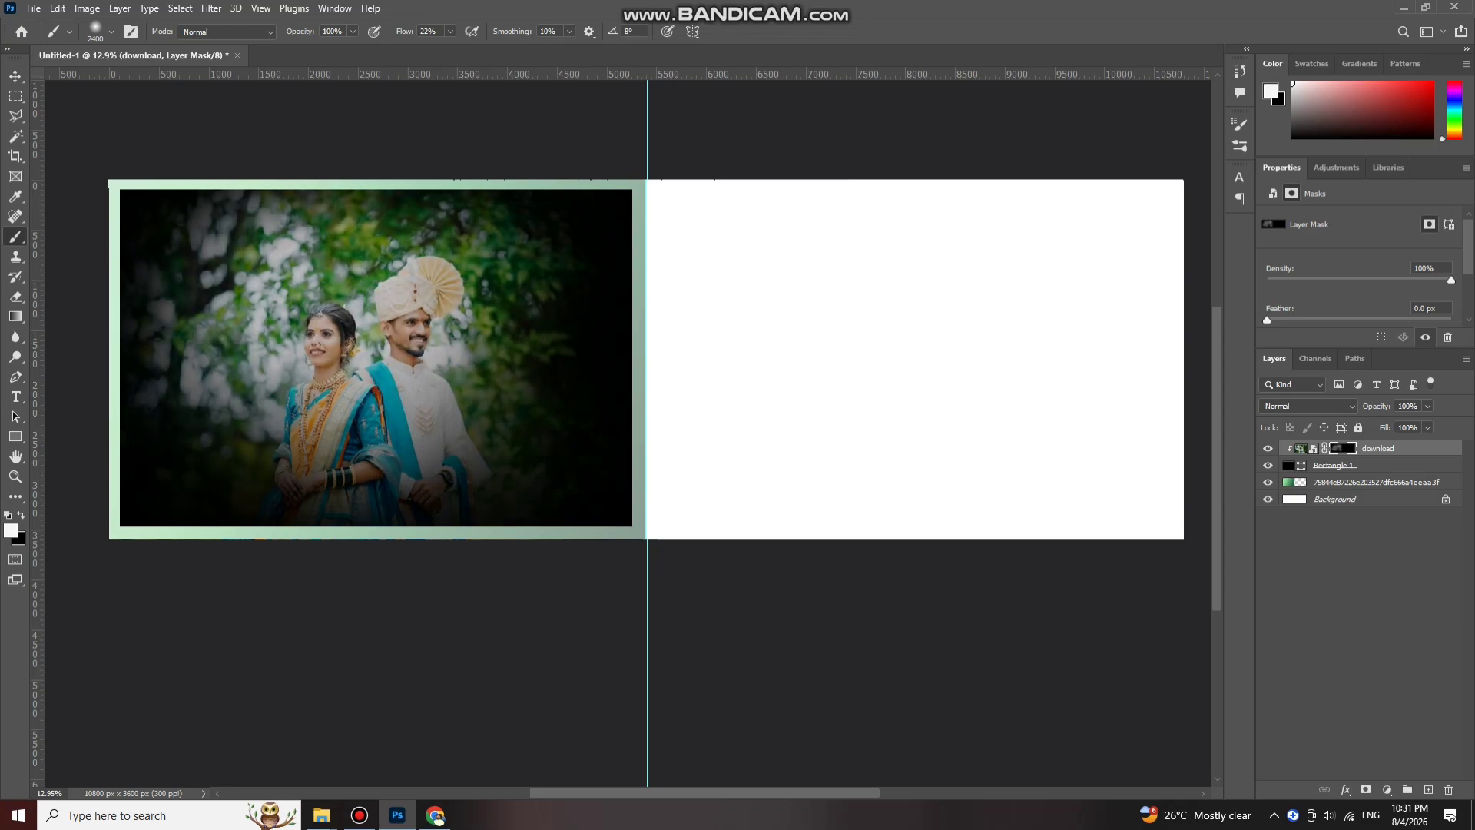
pyautogui.click(242, 401)
pyautogui.click(289, 435)
pyautogui.click(423, 430)
pyautogui.click(475, 421)
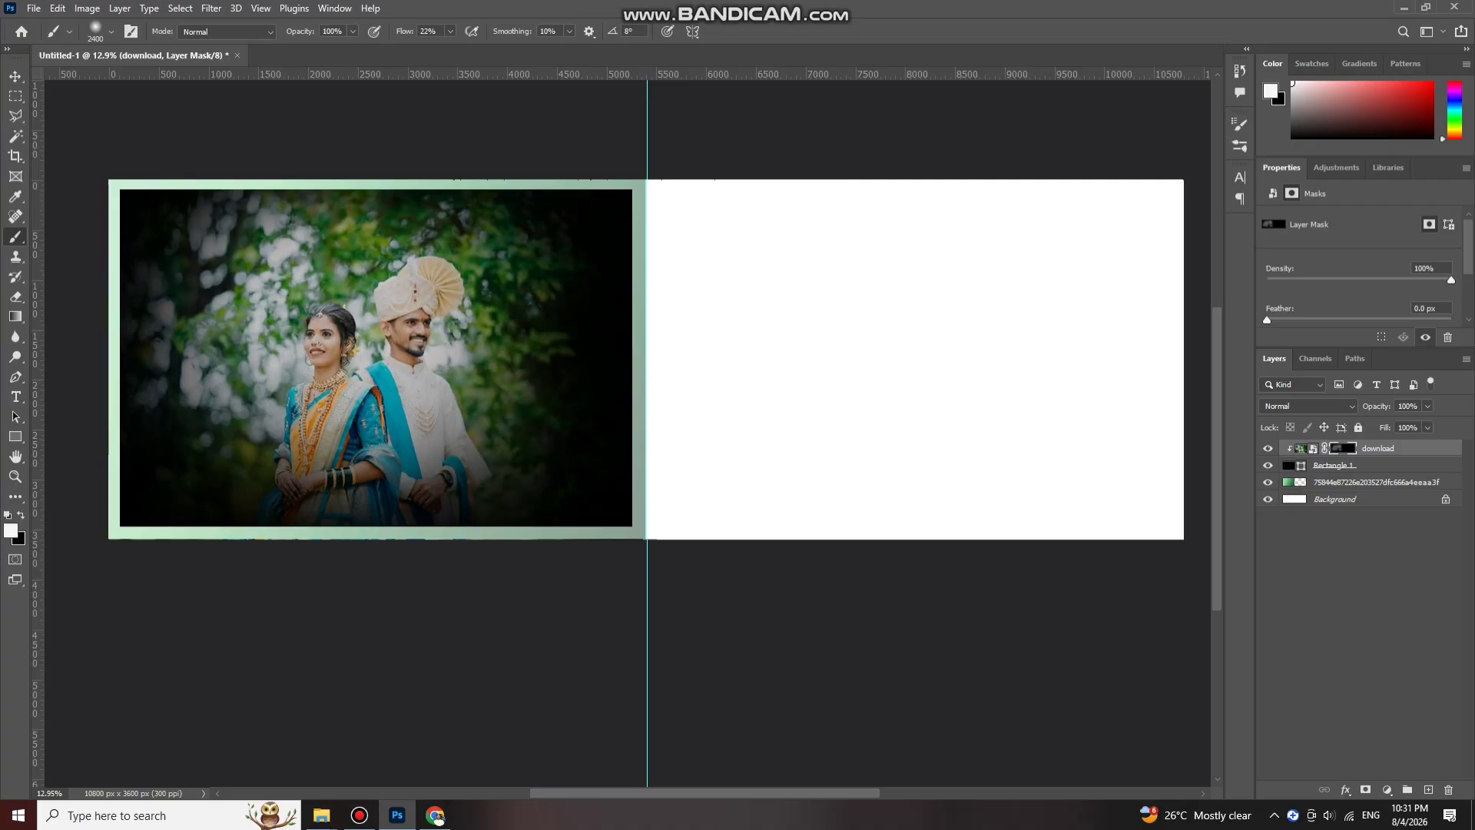
pyautogui.click(503, 384)
pyautogui.click(513, 334)
pyautogui.click(496, 288)
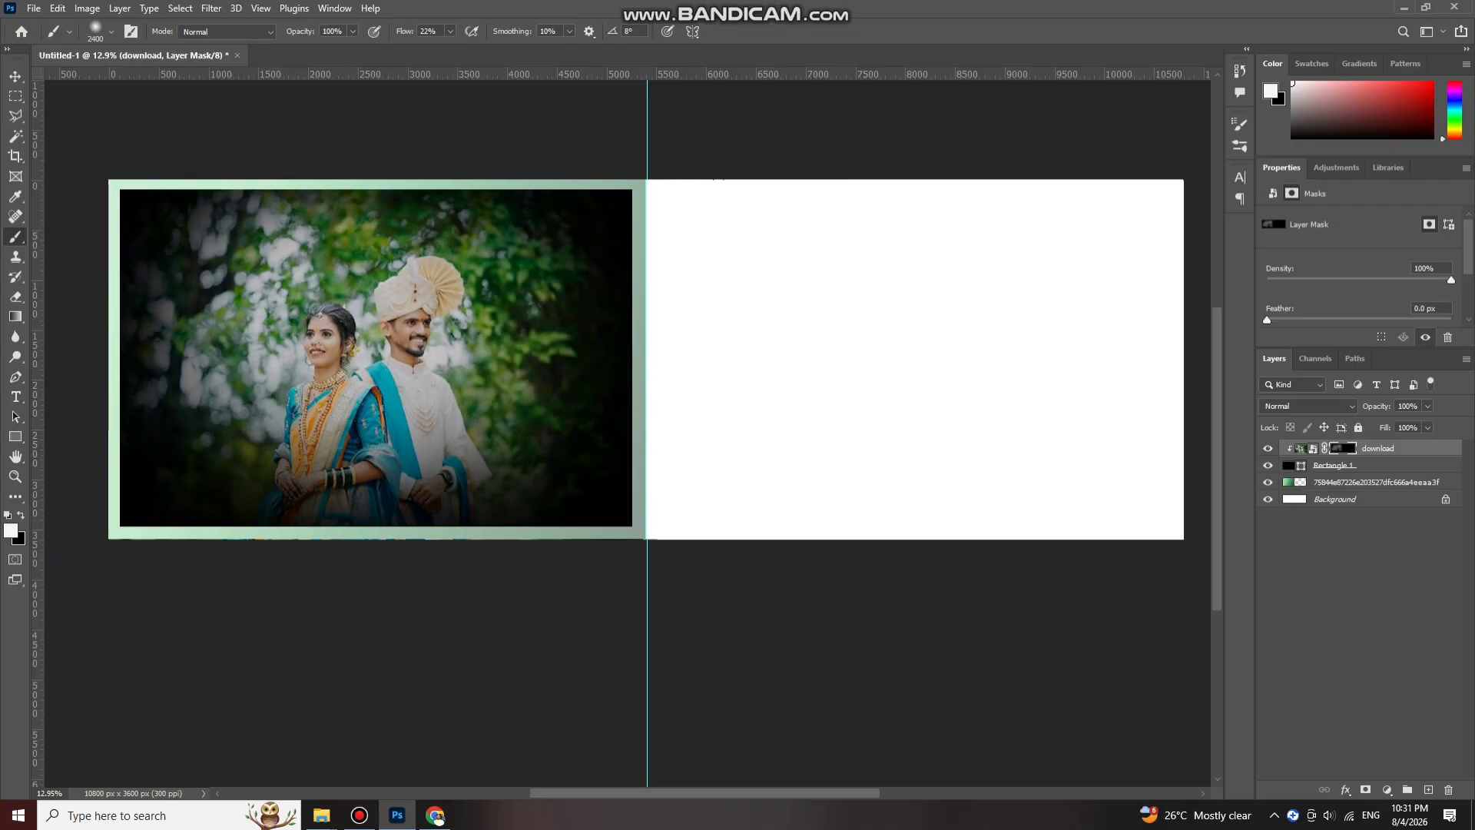
pyautogui.click(211, 233)
pyautogui.click(166, 332)
pyautogui.click(206, 377)
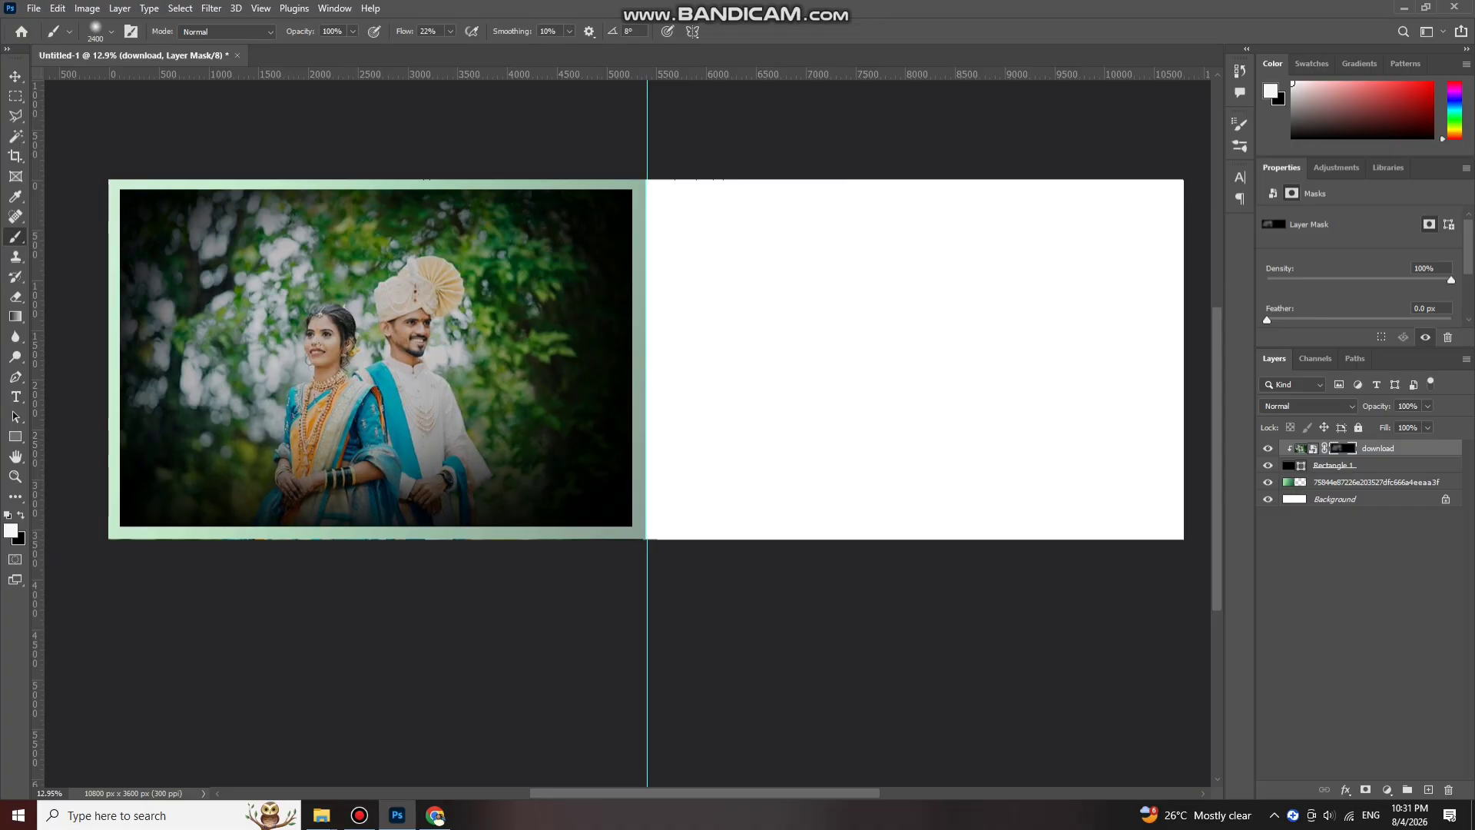
pyautogui.click(475, 453)
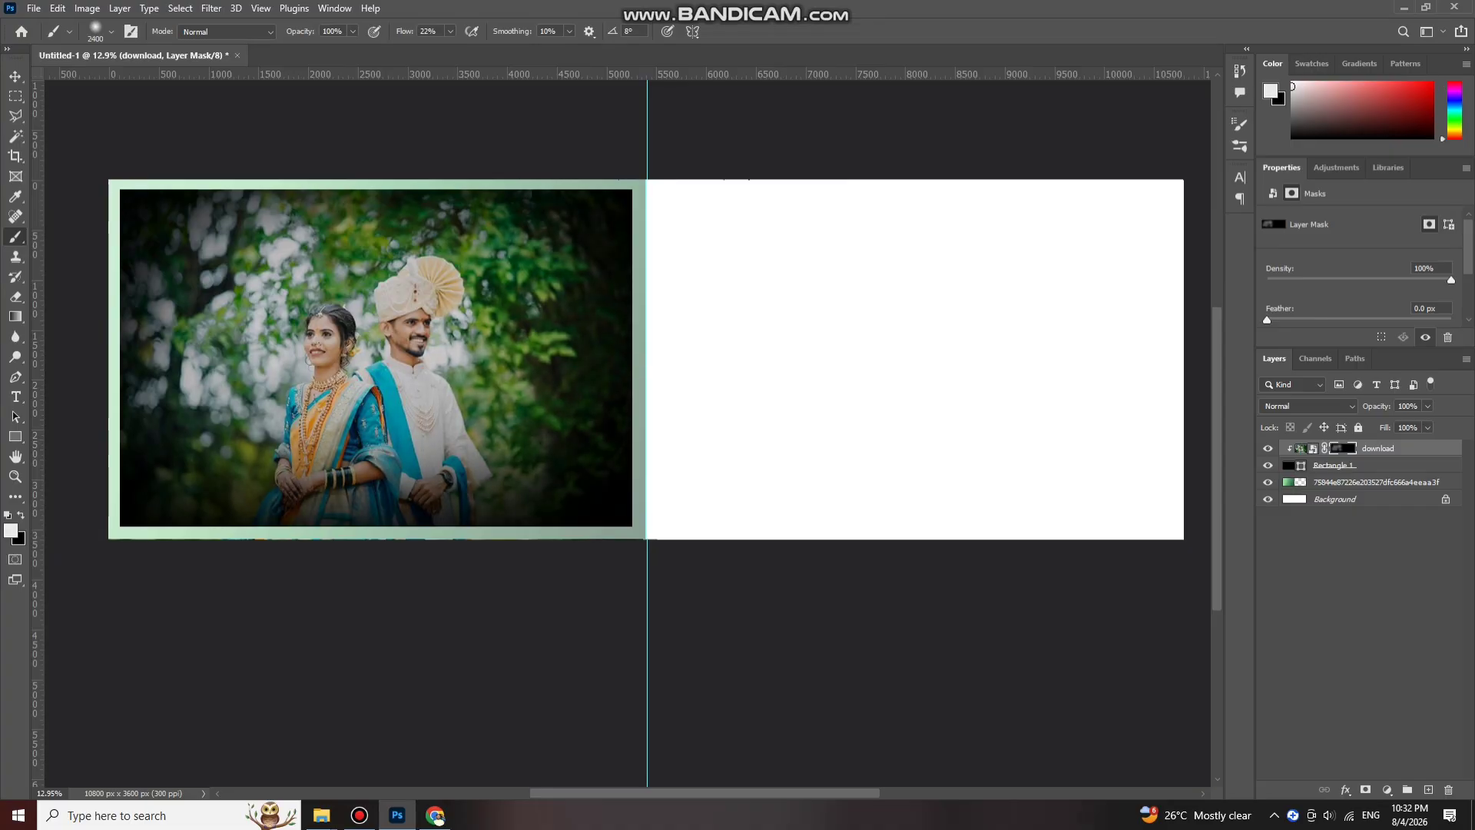
pyautogui.click(351, 526)
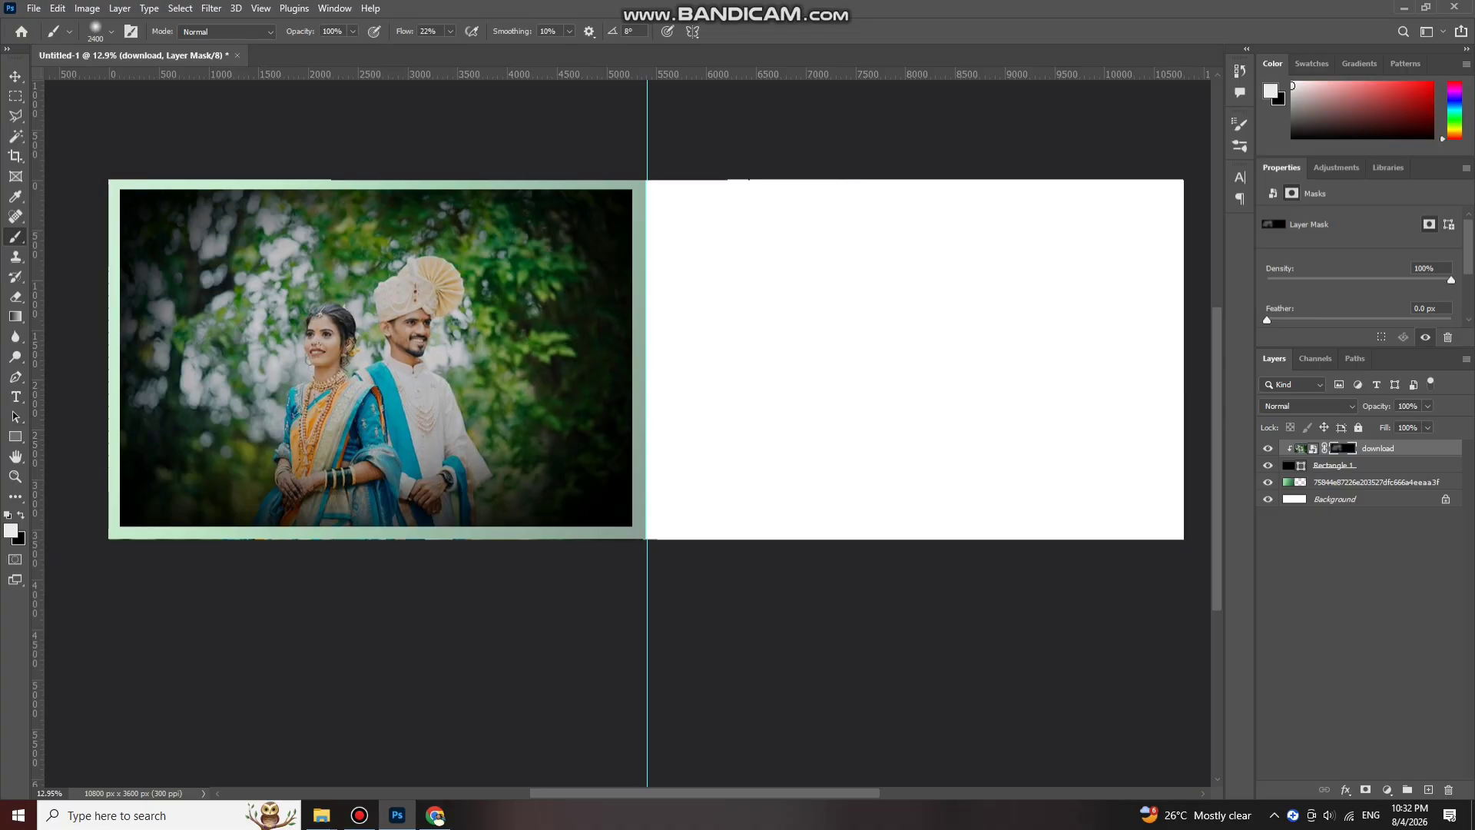
# Step: Fill a new layer, clipped between the black rectangle and the photo, with the green linear gradient and set its opacity to 35%
pyautogui.press('v')
pyautogui.scroll(-2, 627, 361)
pyautogui.scroll(-5, 627, 361)
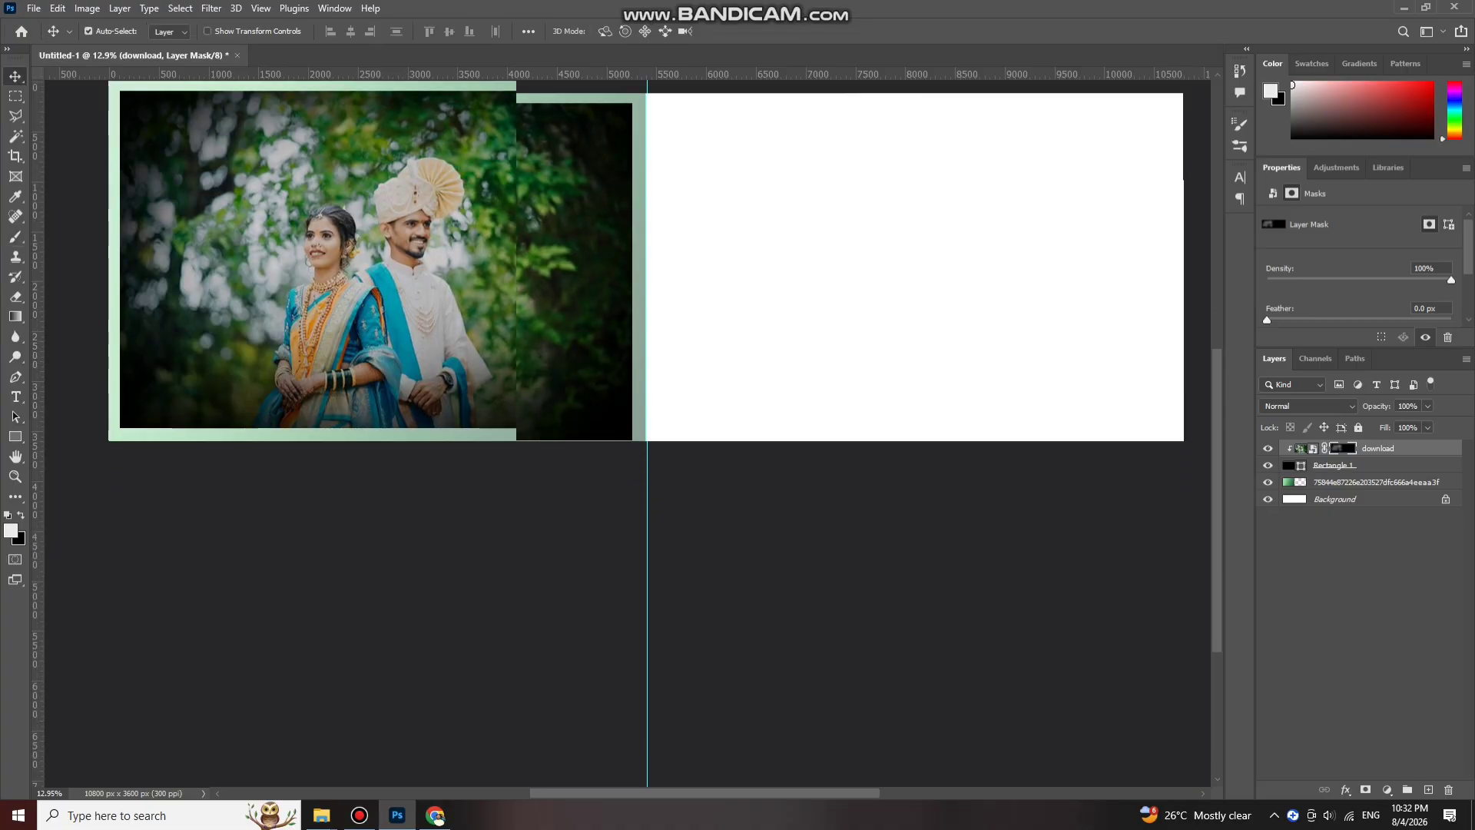
pyautogui.scroll(2, 627, 361)
pyautogui.scroll(5, 627, 361)
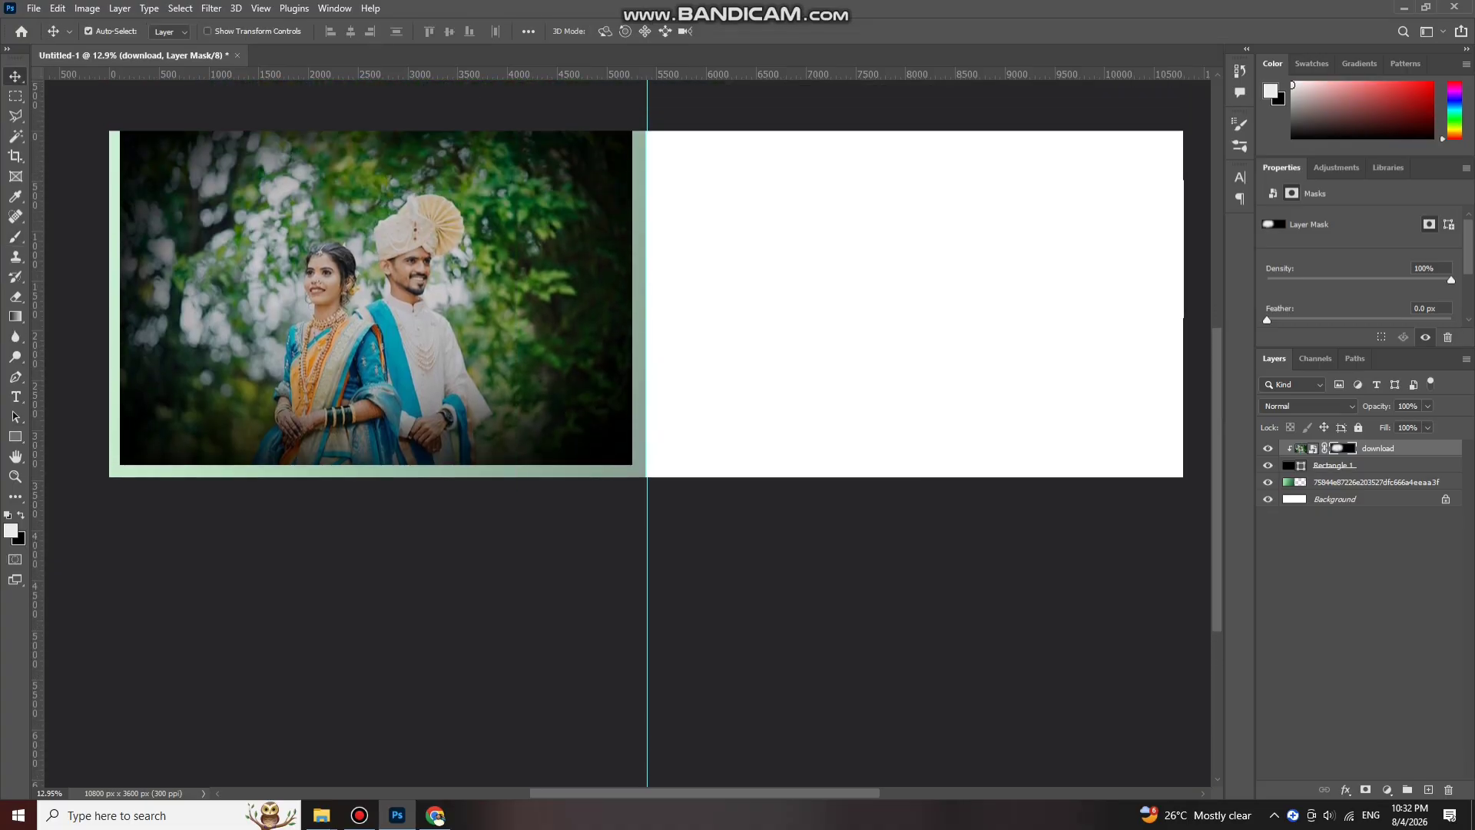
pyautogui.click(1334, 465)
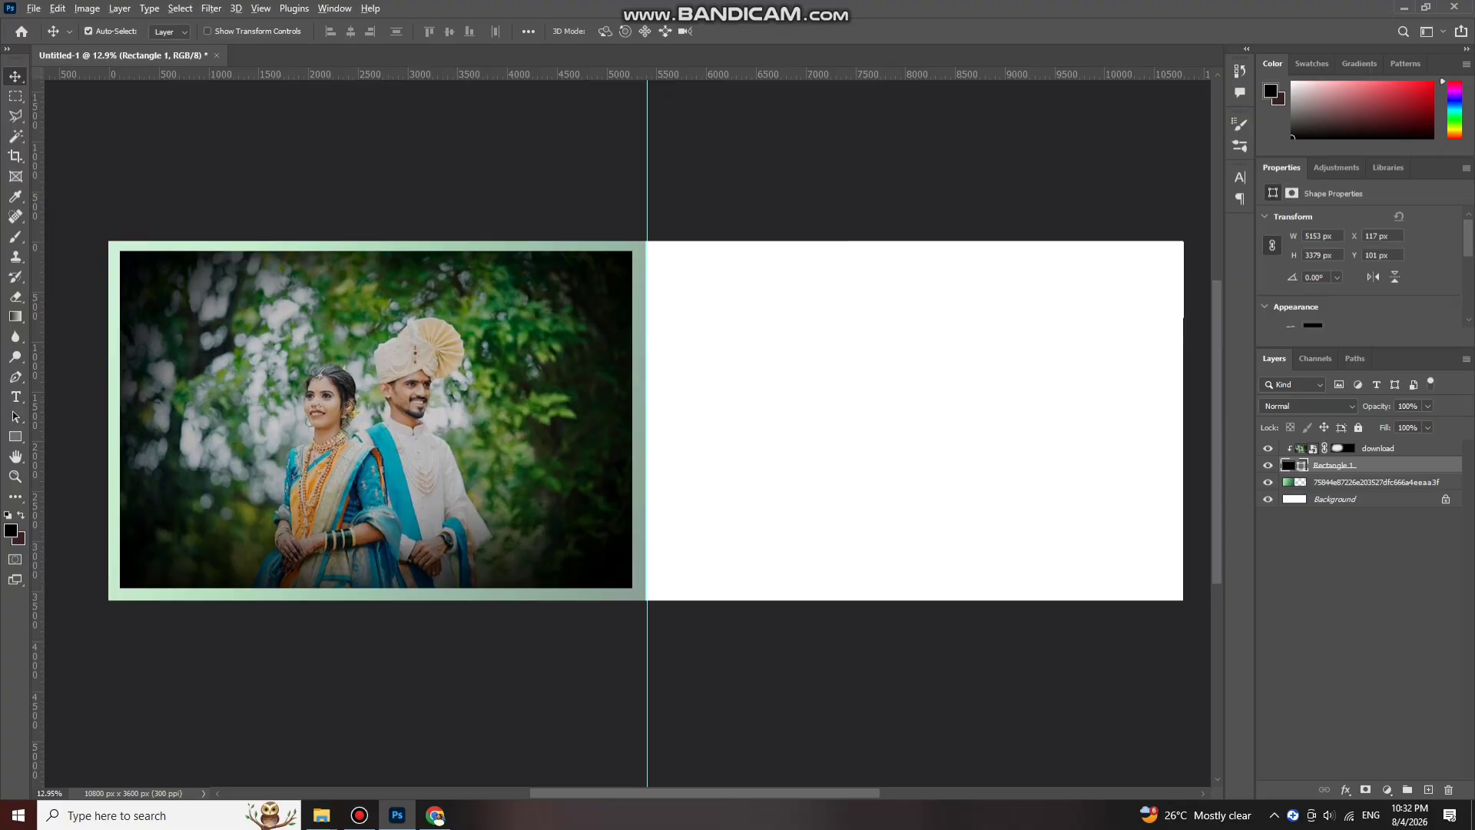
pyautogui.scroll(-2, 638, 402)
pyautogui.scroll(2, 491, 460)
pyautogui.scroll(-2, 511, 411)
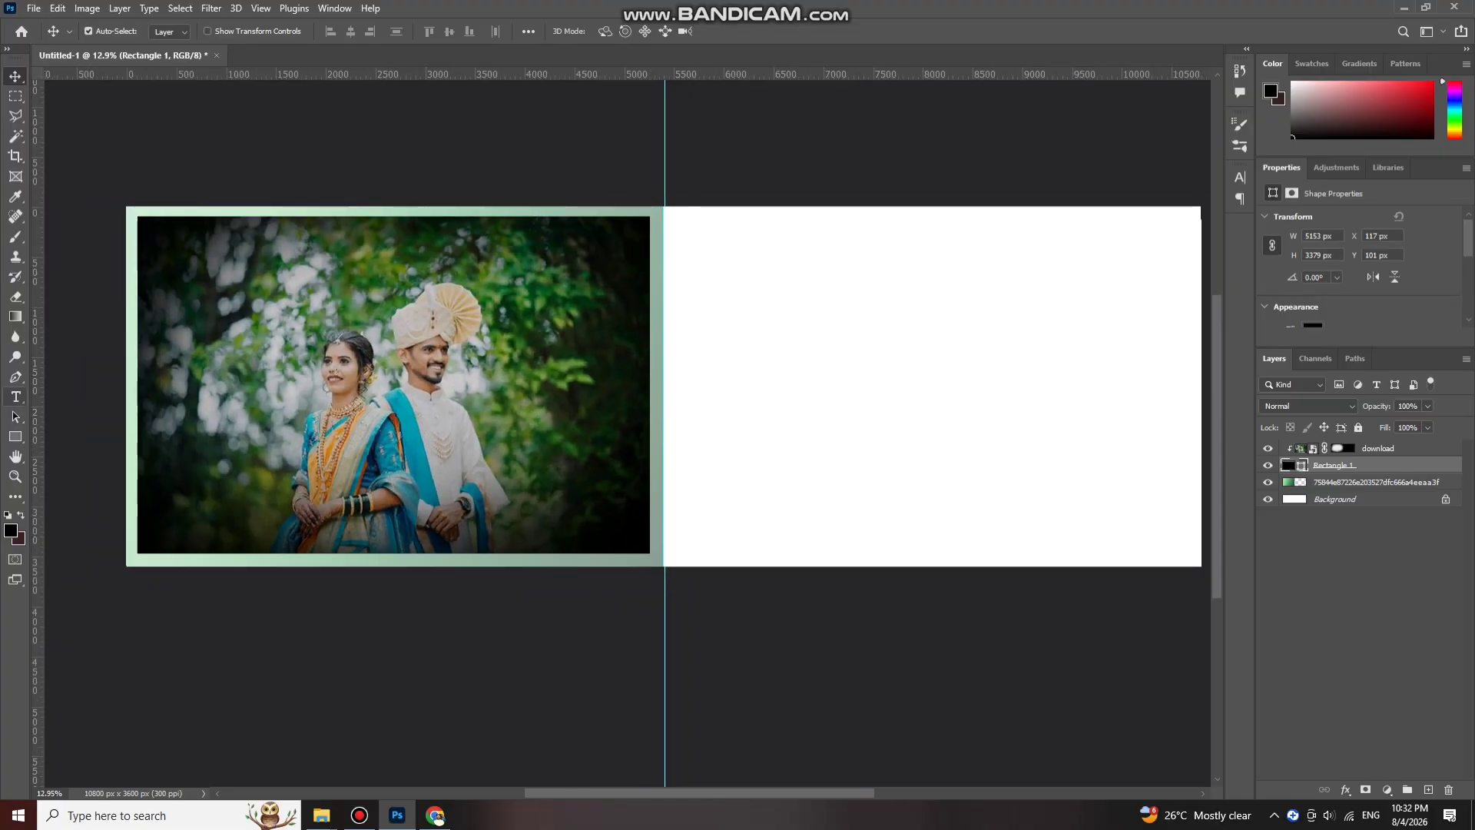
pyautogui.click(16, 316)
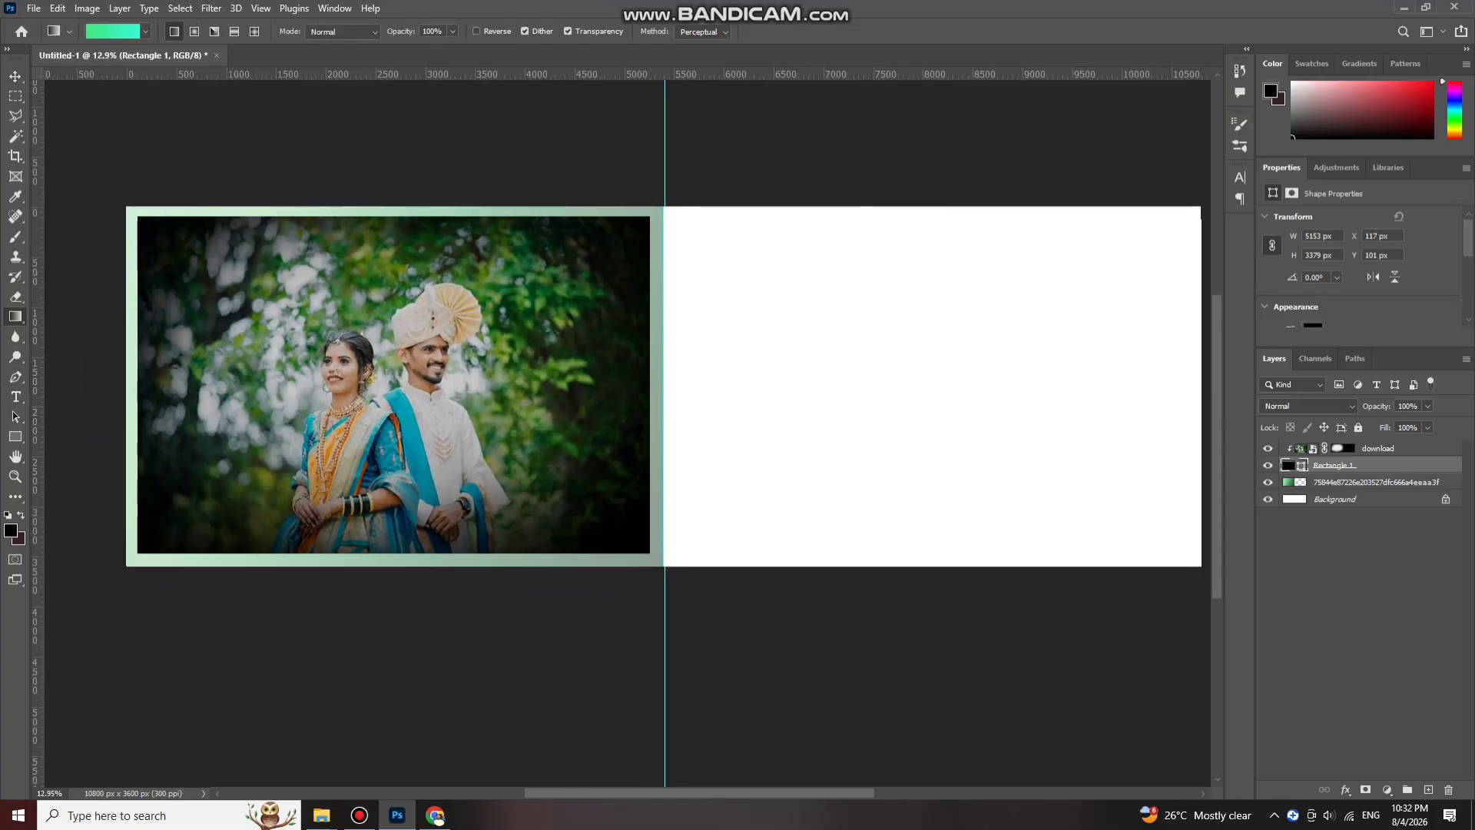
pyautogui.click(1428, 790)
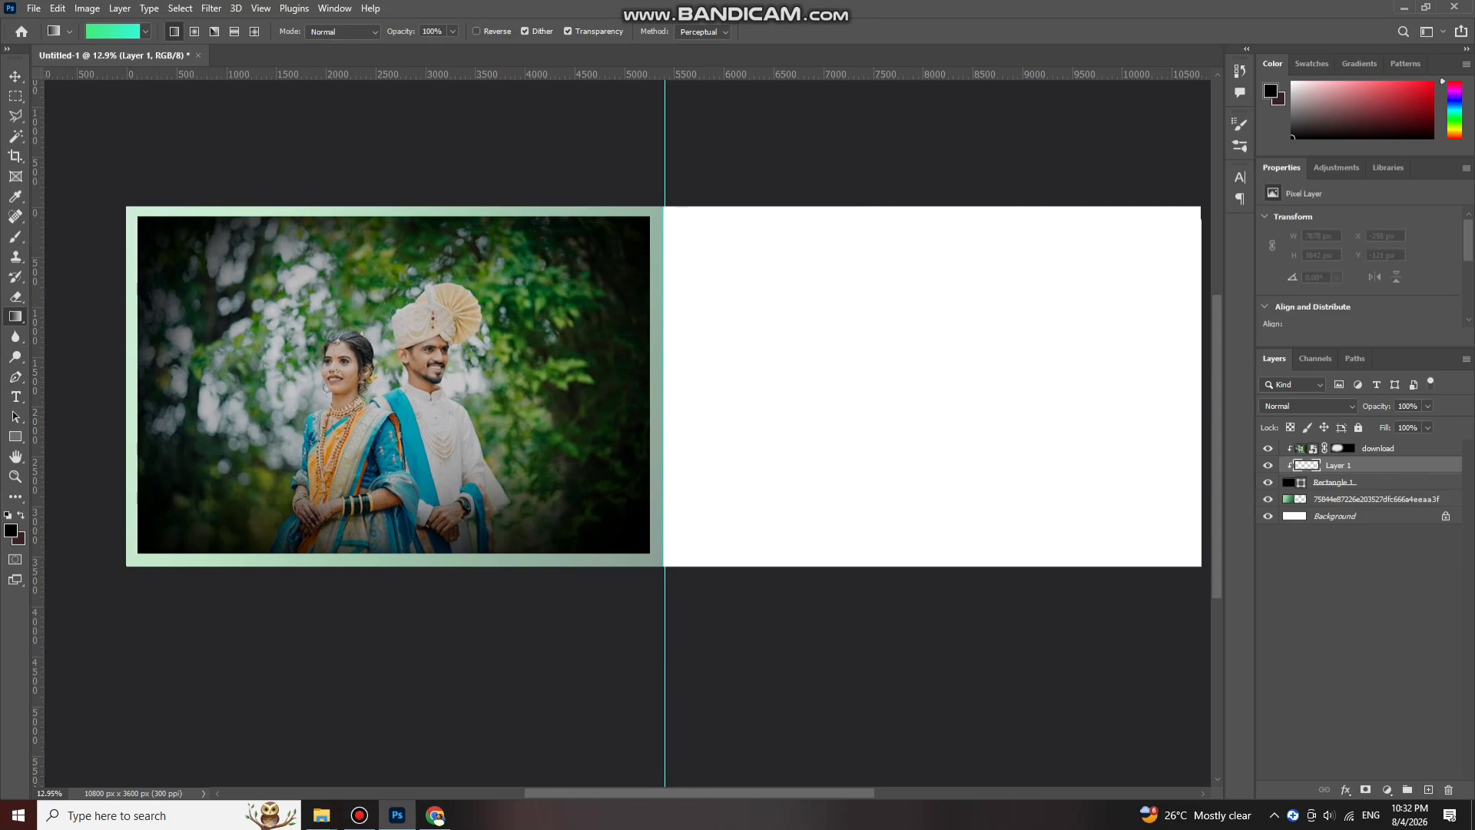
pyautogui.moveTo(285, 491); pyautogui.dragTo(254, 567)
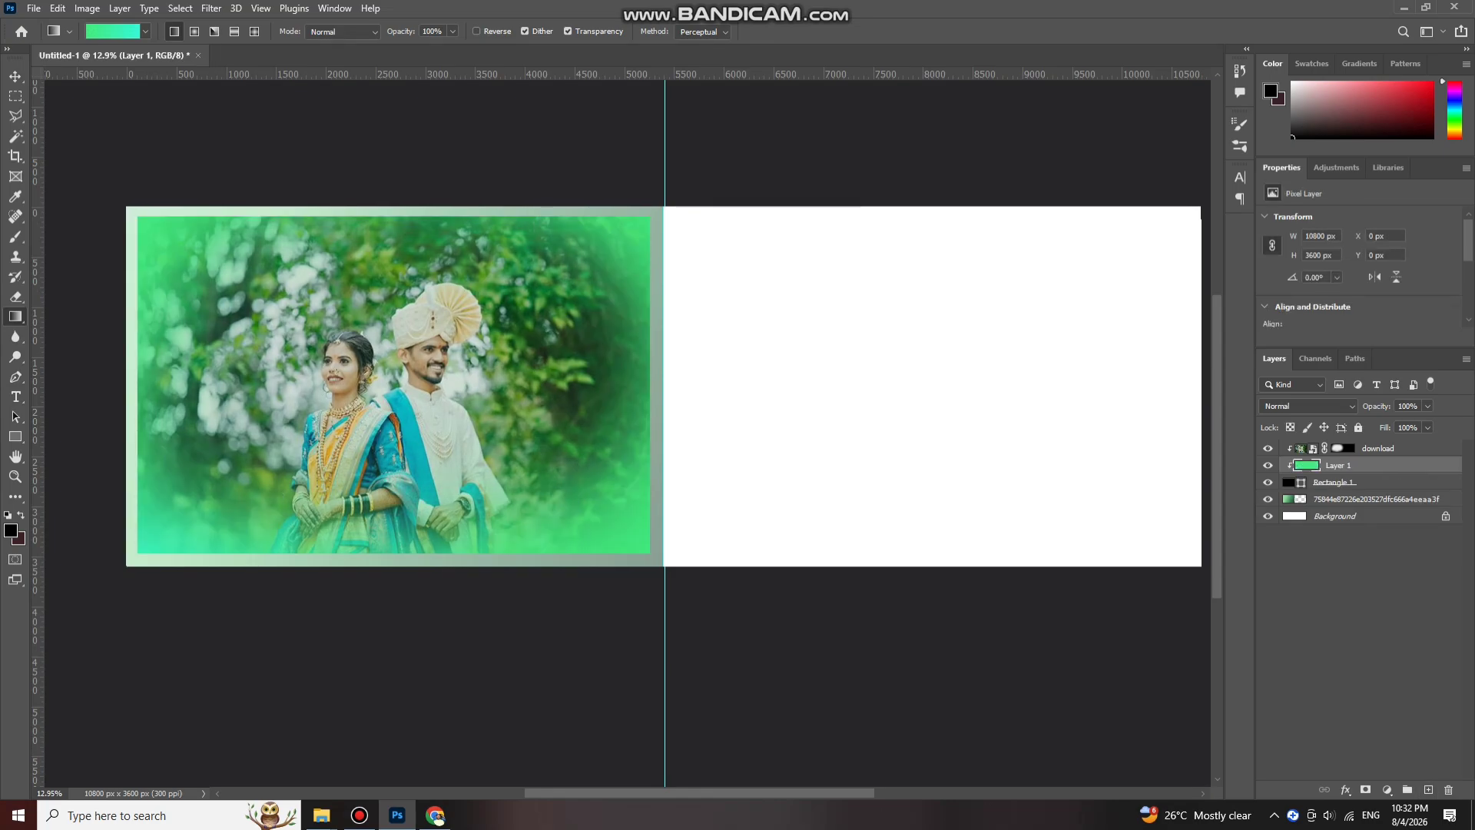
pyautogui.moveTo(1427, 424); pyautogui.dragTo(1380, 423)
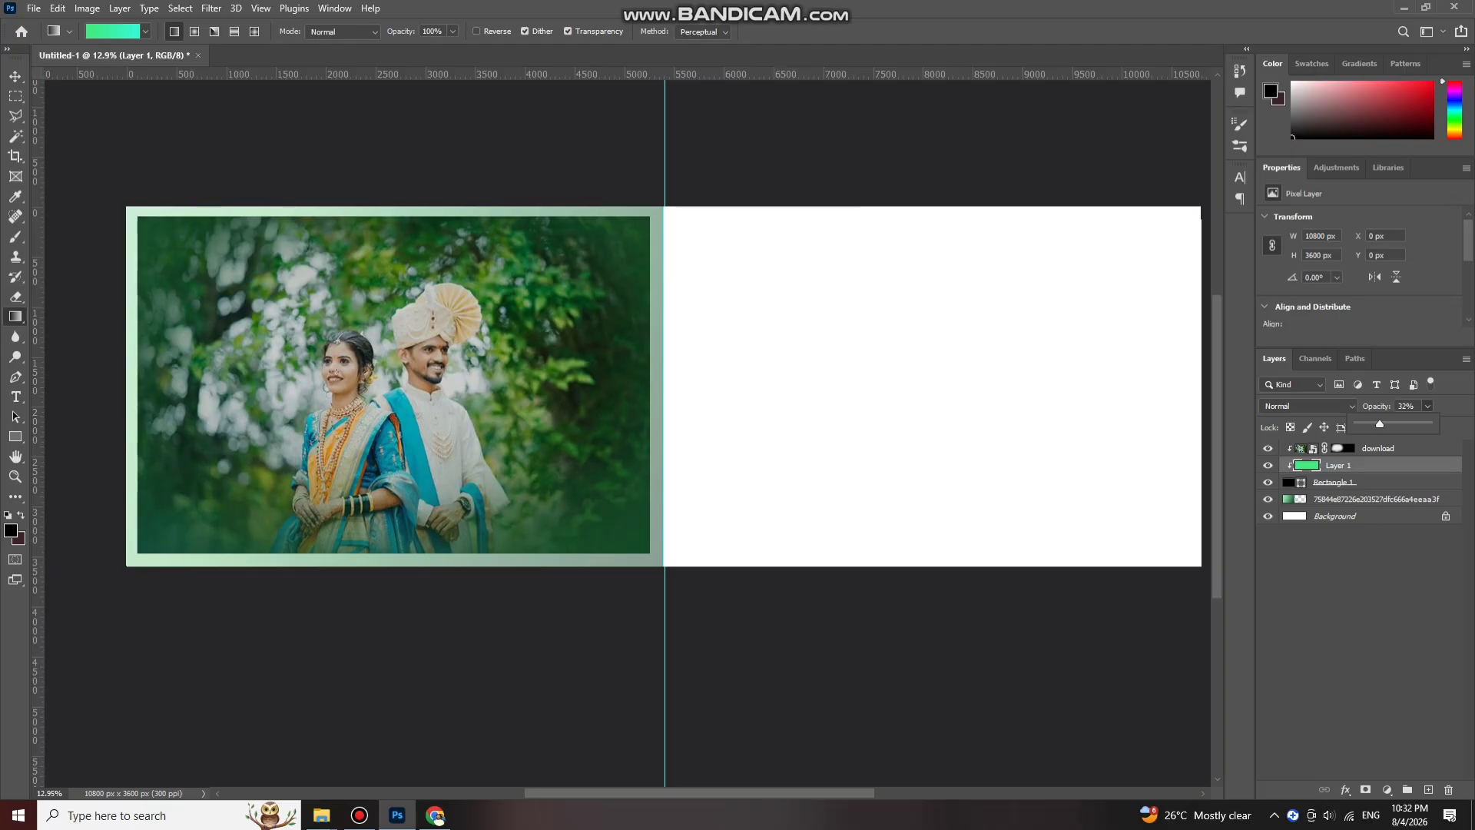
pyautogui.press('v')
pyautogui.scroll(-4, 375, 378)
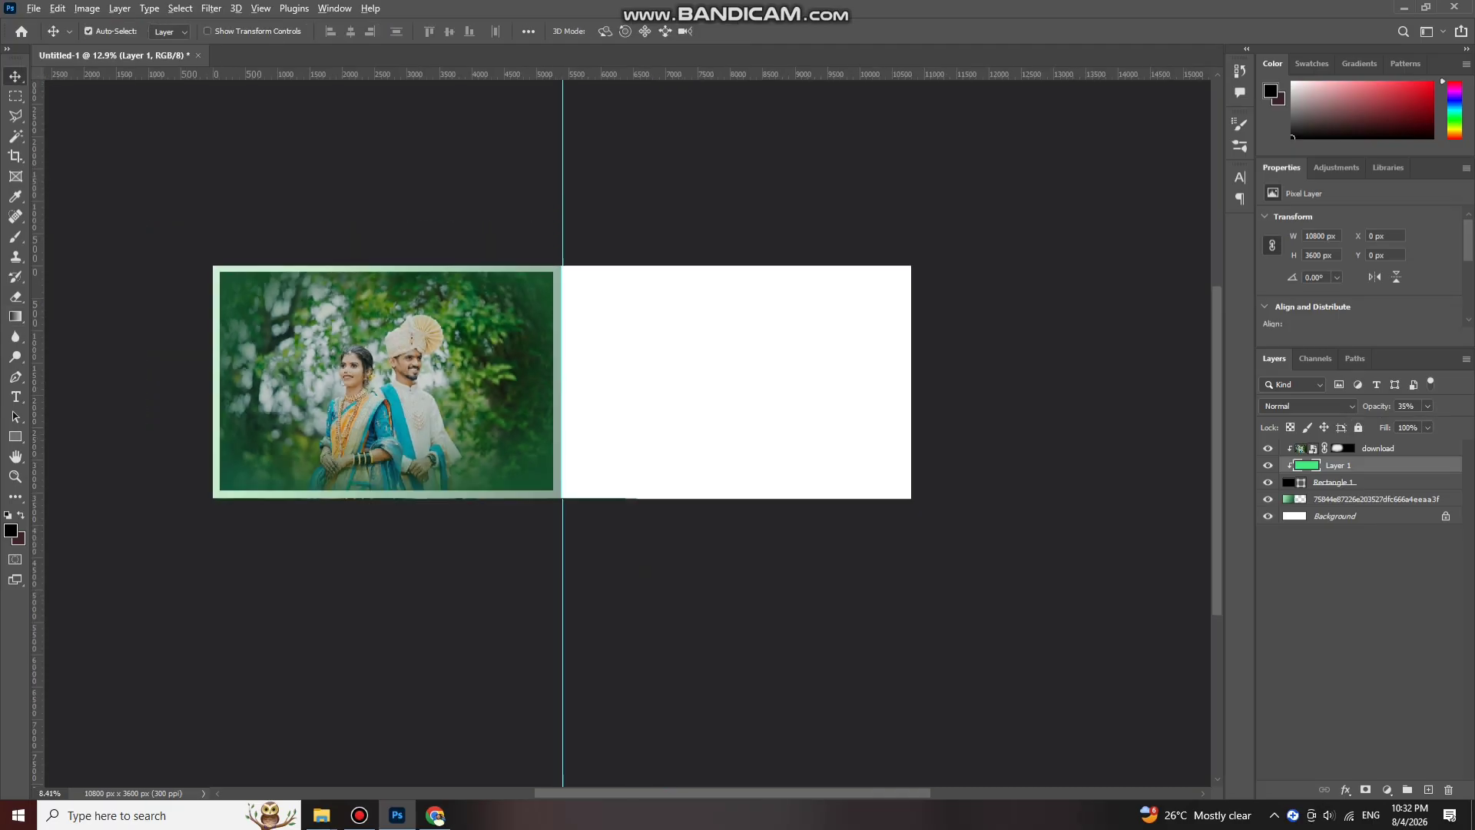
pyautogui.scroll(3, 427, 365)
pyautogui.hscroll(4, 779, 550)
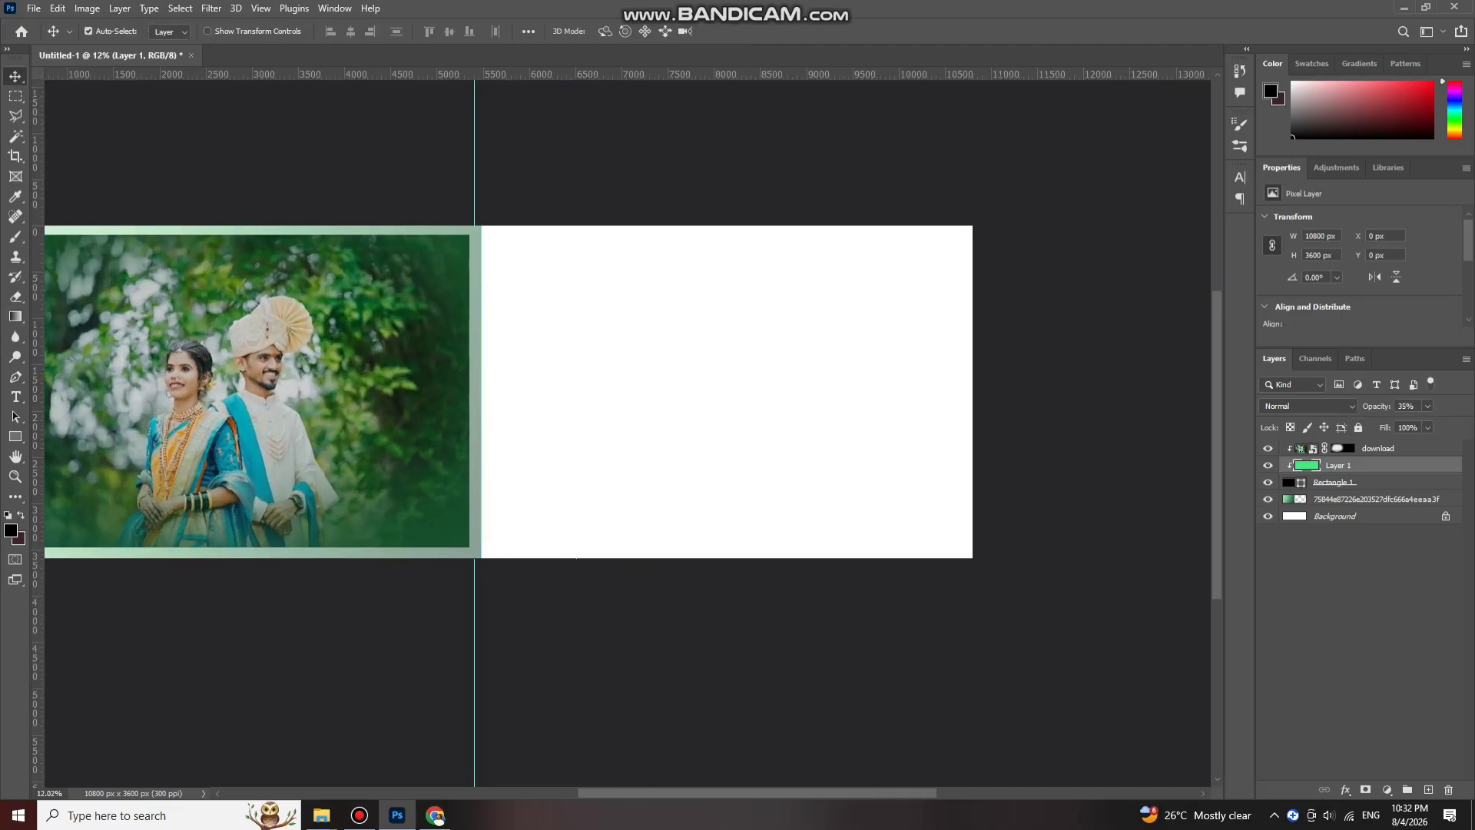
pyautogui.scroll(-1, 780, 549)
pyautogui.scroll(1, 783, 496)
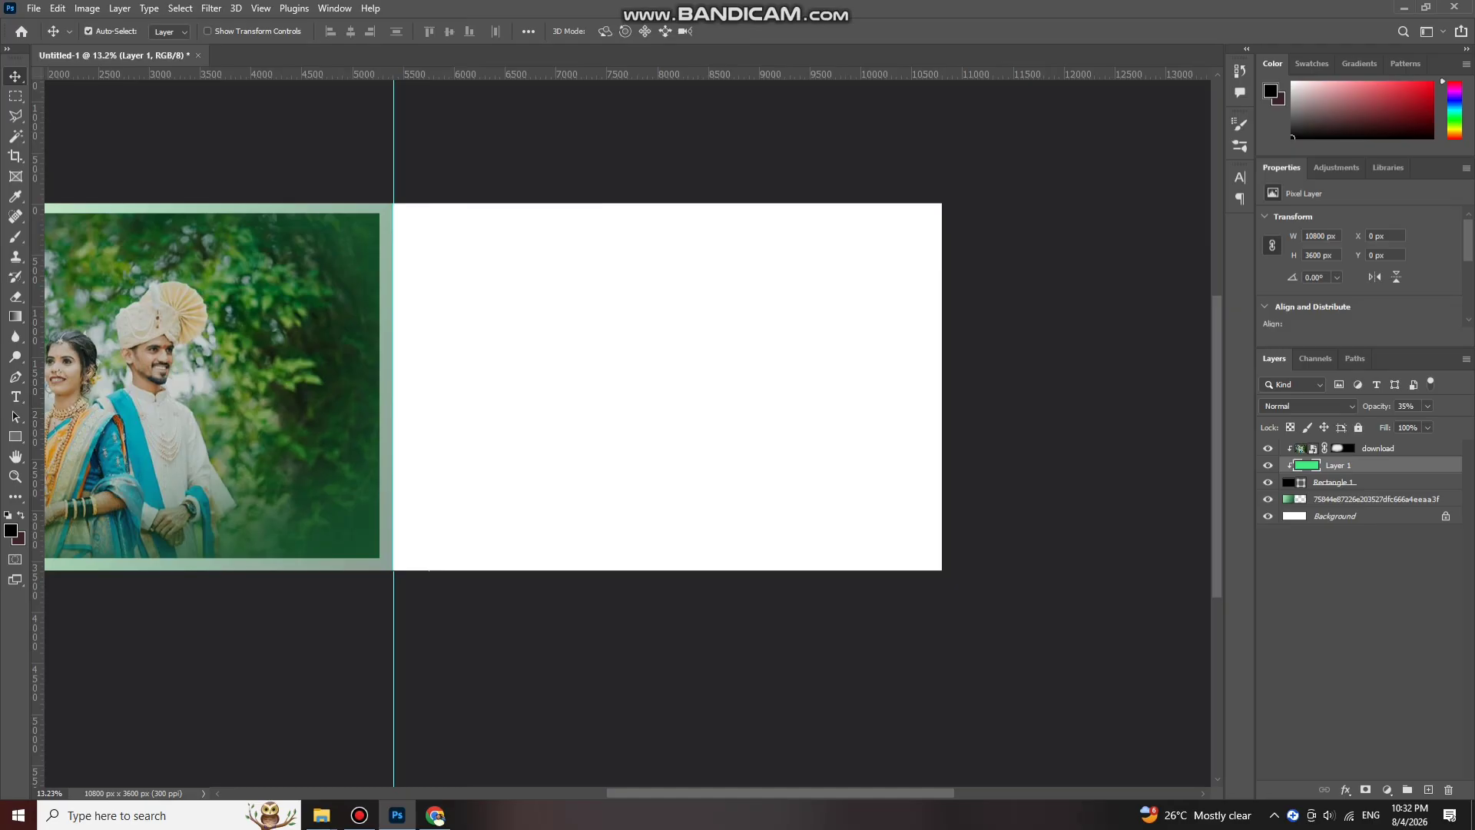
# Step: Draw a black rectangle about 2151 x 4298 px starting at the centre guide and move its layer directly above the Background
pyautogui.scroll(2, 492, 411)
pyautogui.press('u')
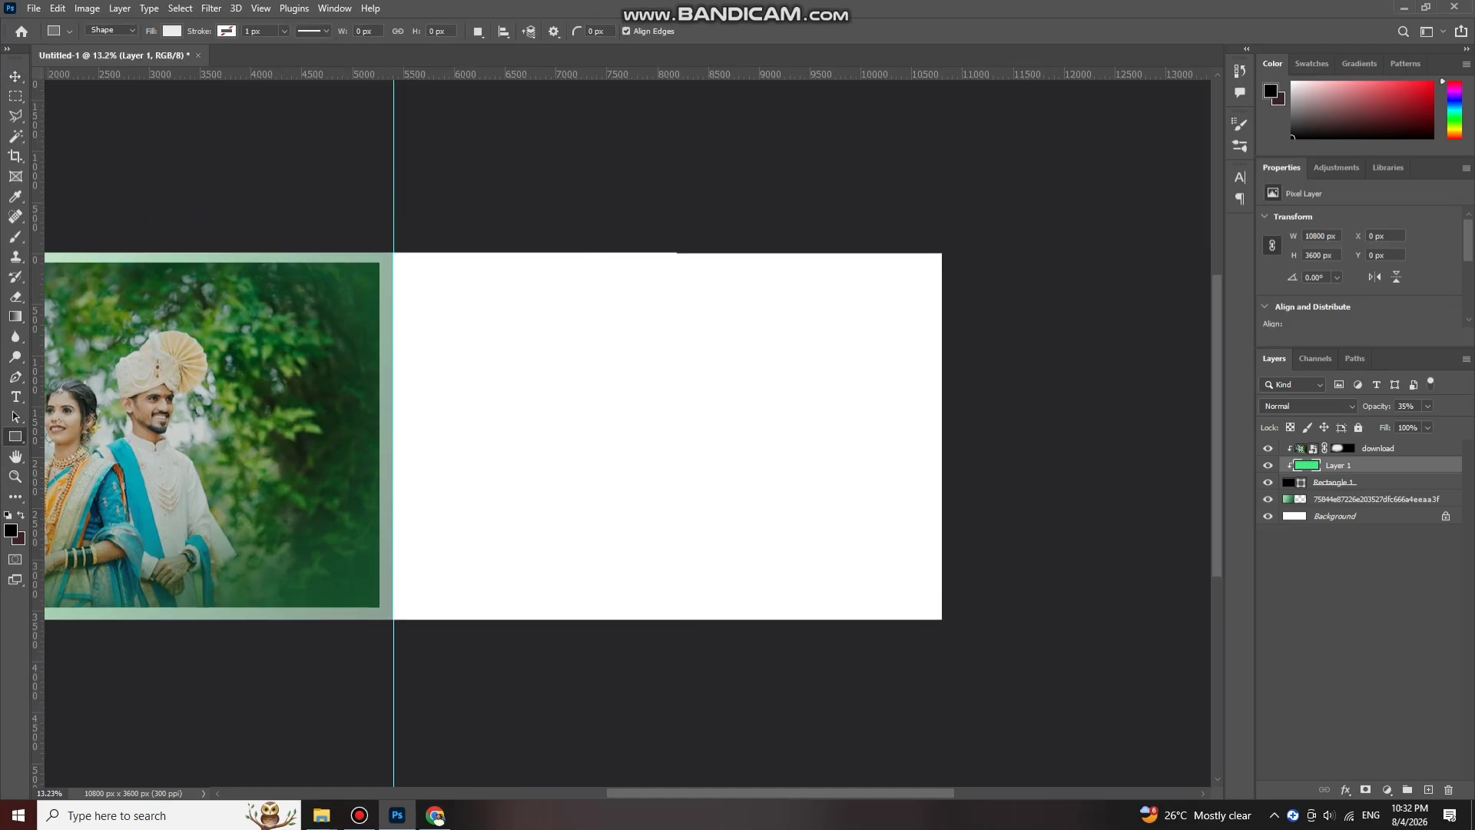
pyautogui.moveTo(393, 226); pyautogui.dragTo(612, 666)
pyautogui.click(172, 32)
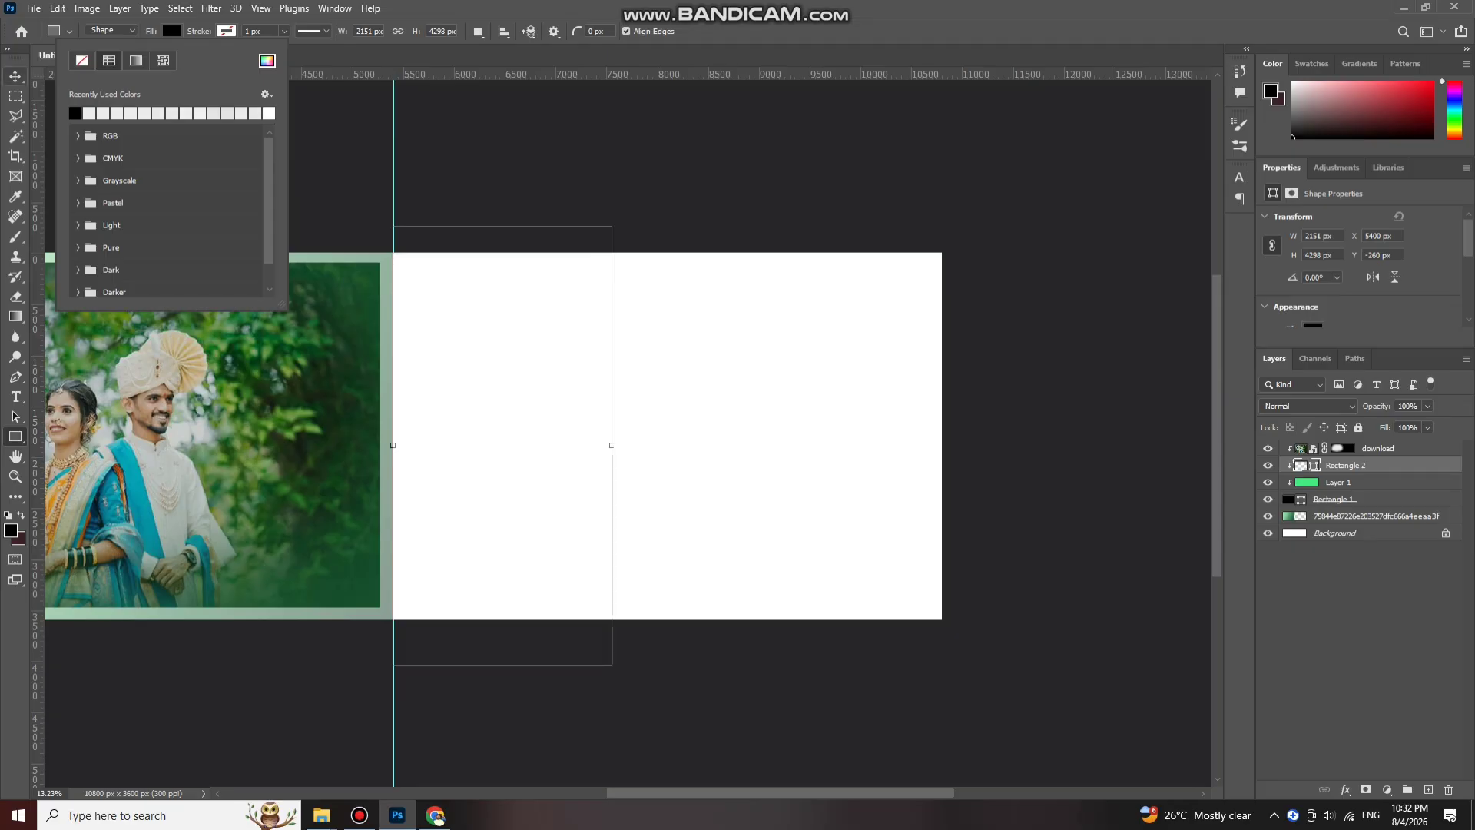
pyautogui.press('Escape')
pyautogui.press('v')
pyautogui.moveTo(1298, 464); pyautogui.dragTo(1298, 524)
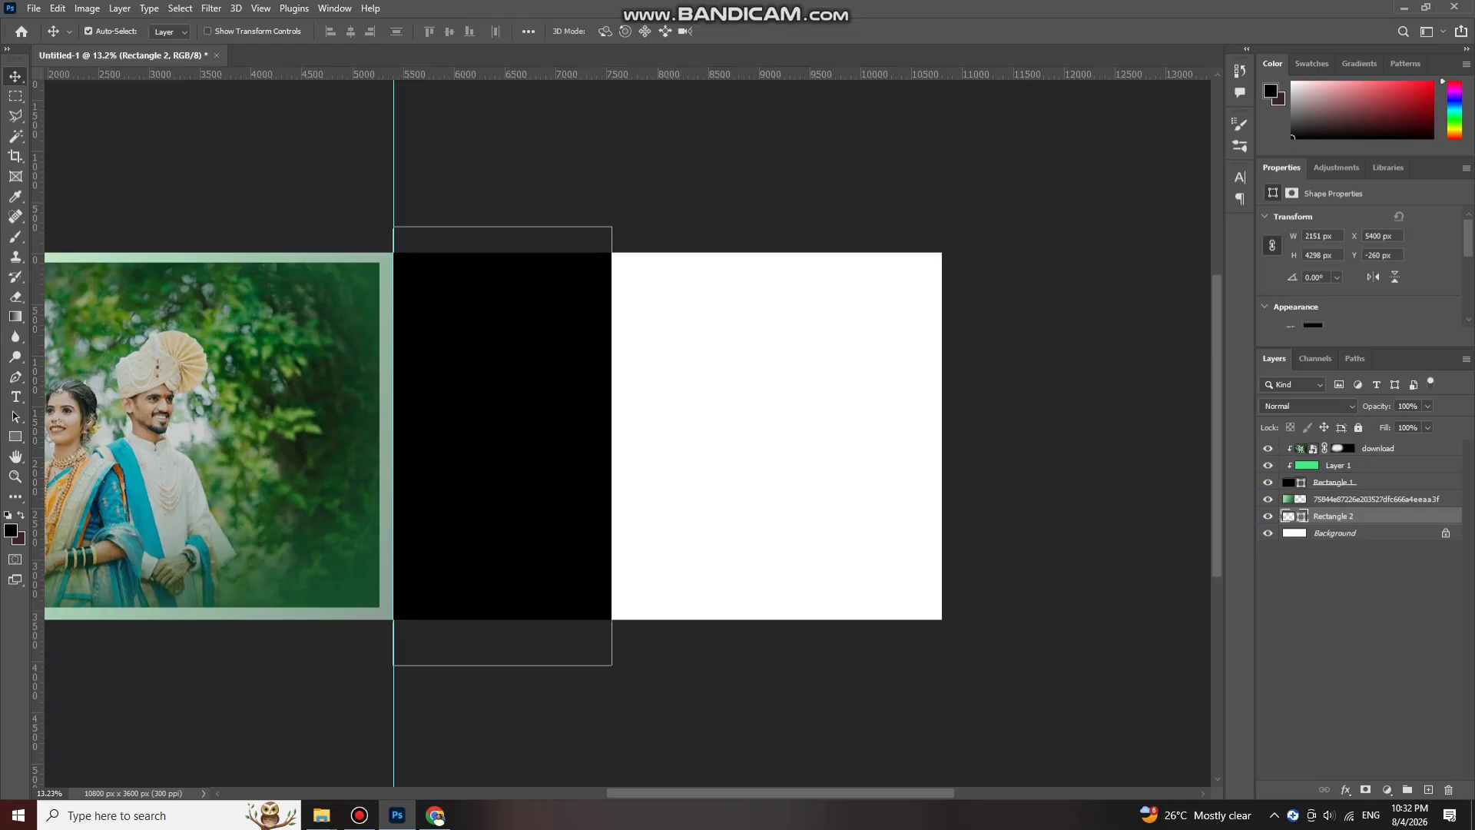
# Step: Duplicate the black rectangle into two smaller copies of about 1403 x 2350 px, side by side with a narrow gap
pyautogui.scroll(-1, 553, 439)
pyautogui.scroll(2, 553, 440)
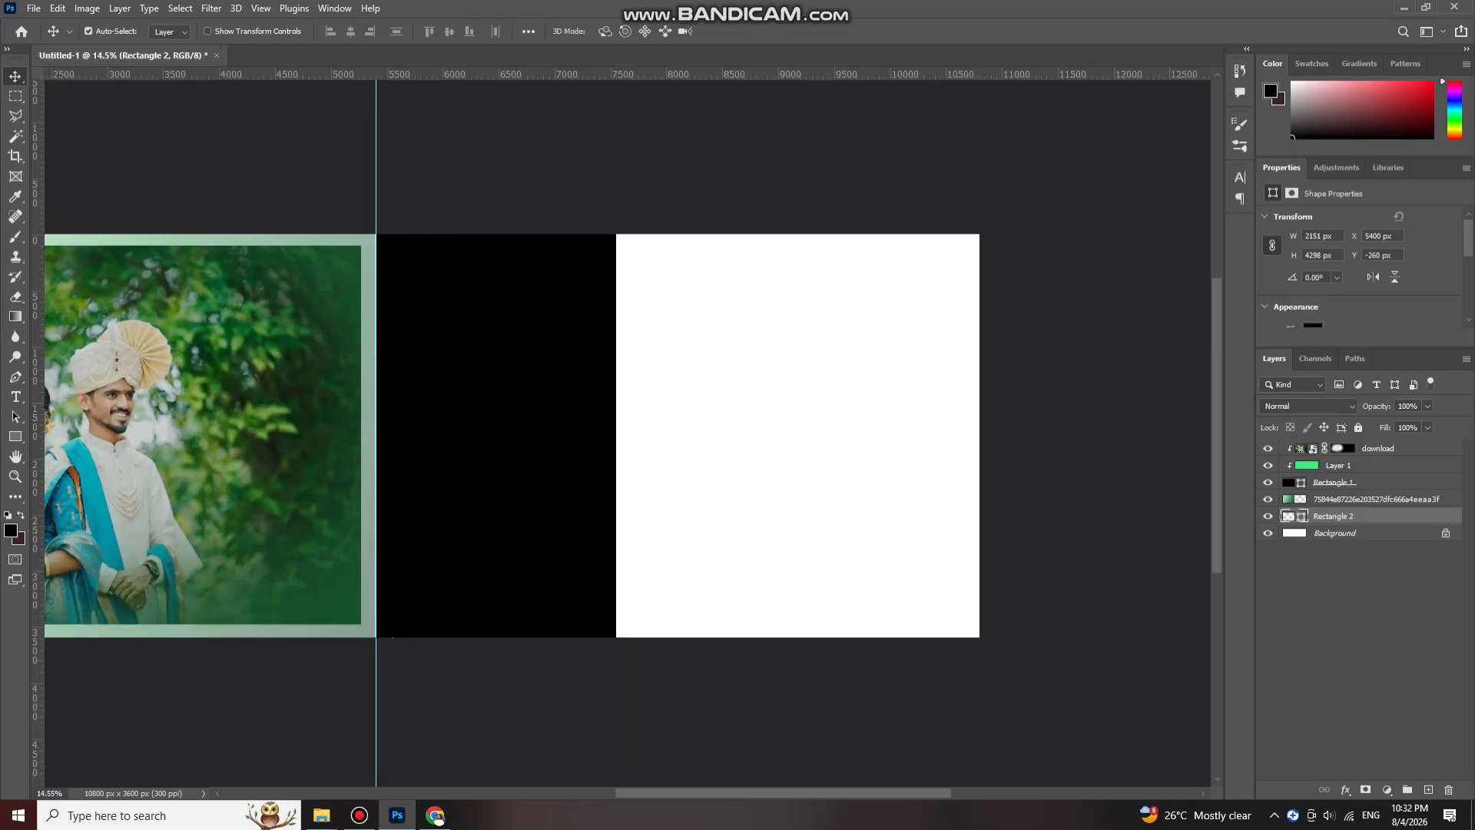
pyautogui.scroll(-1, 553, 439)
pyautogui.moveTo(553, 440); pyautogui.dragTo(685, 458)
pyautogui.hotkey('ctrl', 't')
pyautogui.moveTo(685, 458); pyautogui.dragTo(790, 404)
pyautogui.press('Return')
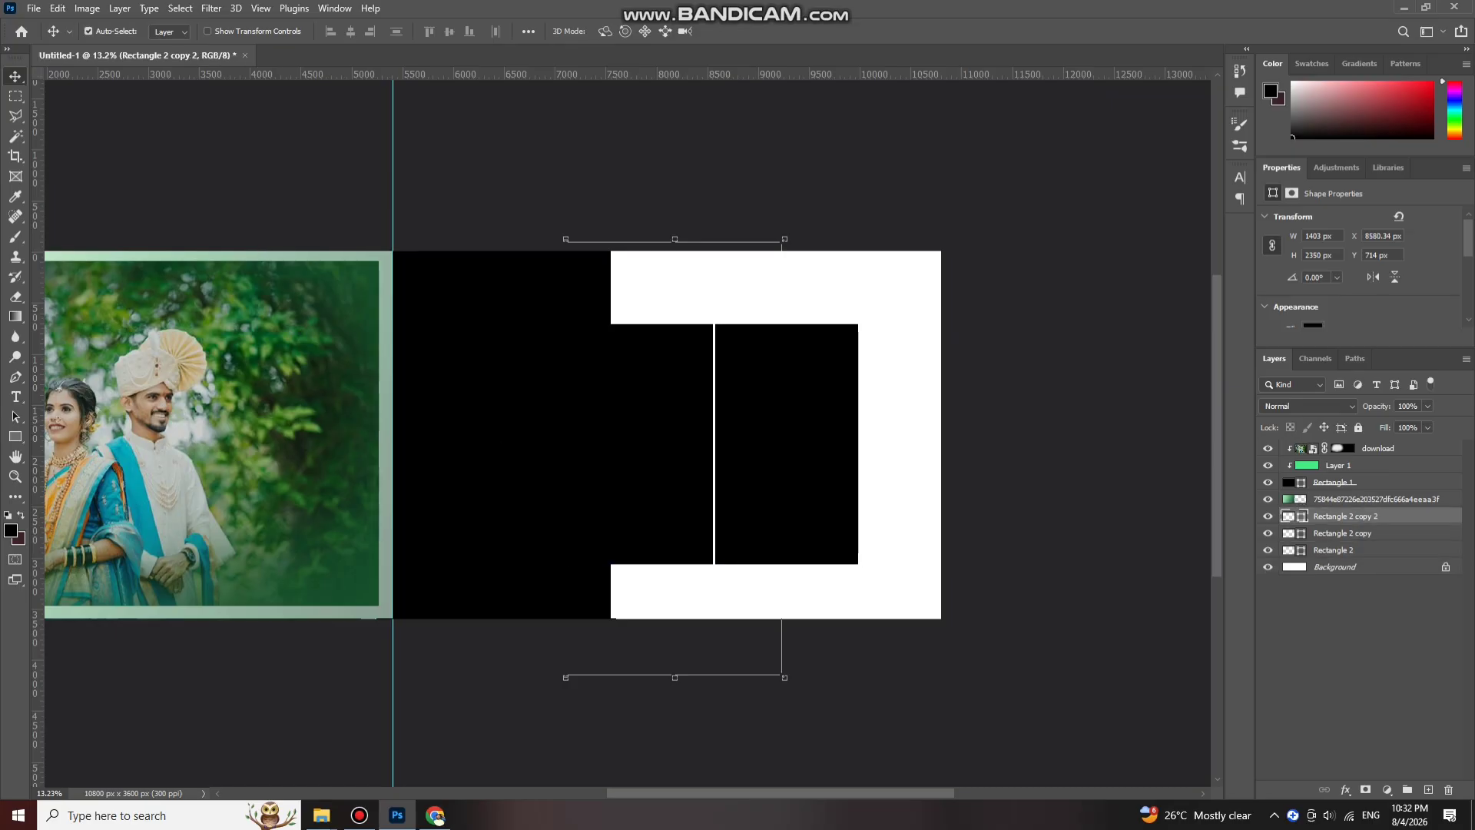
# Step: Scale both small rectangles together to about 2294 x 1905 px overall and shift them toward the page's lower part
pyautogui.keyDown('ctrl'); pyautogui.click(1343, 533); pyautogui.keyUp('ctrl')
pyautogui.hotkey('ctrl', 't')
pyautogui.moveTo(714, 323); pyautogui.dragTo(715, 371)
pyautogui.moveTo(713, 441)
pyautogui.mouseDown()
pyautogui.moveTo(713, 454)
pyautogui.moveTo(718, 423)
pyautogui.moveTo(708, 435)
pyautogui.mouseUp()
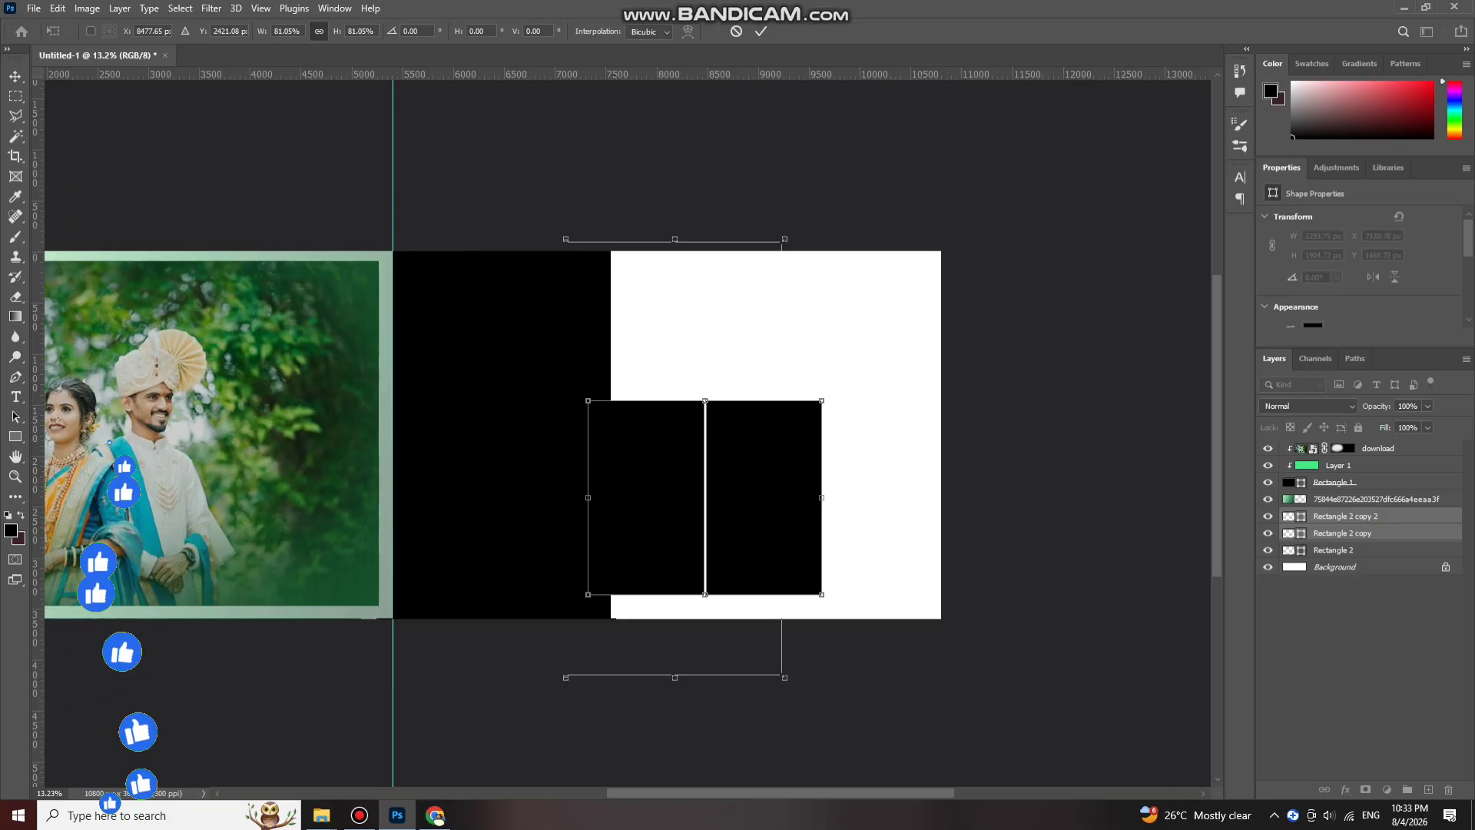
pyautogui.press('Return')
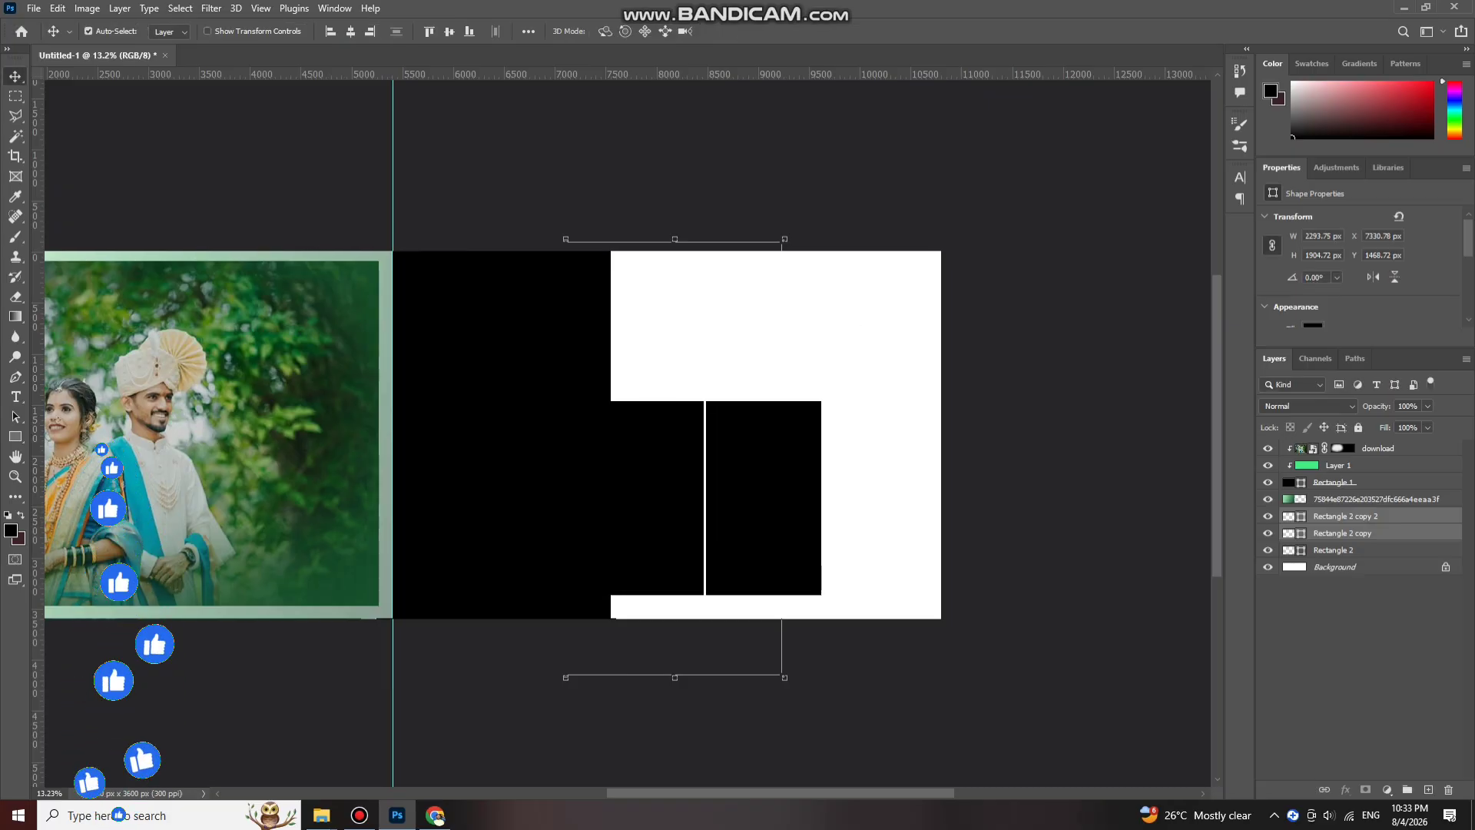
pyautogui.click(857, 406)
pyautogui.scroll(1, 858, 405)
pyautogui.scroll(1, 846, 364)
pyautogui.scroll(-1, 846, 363)
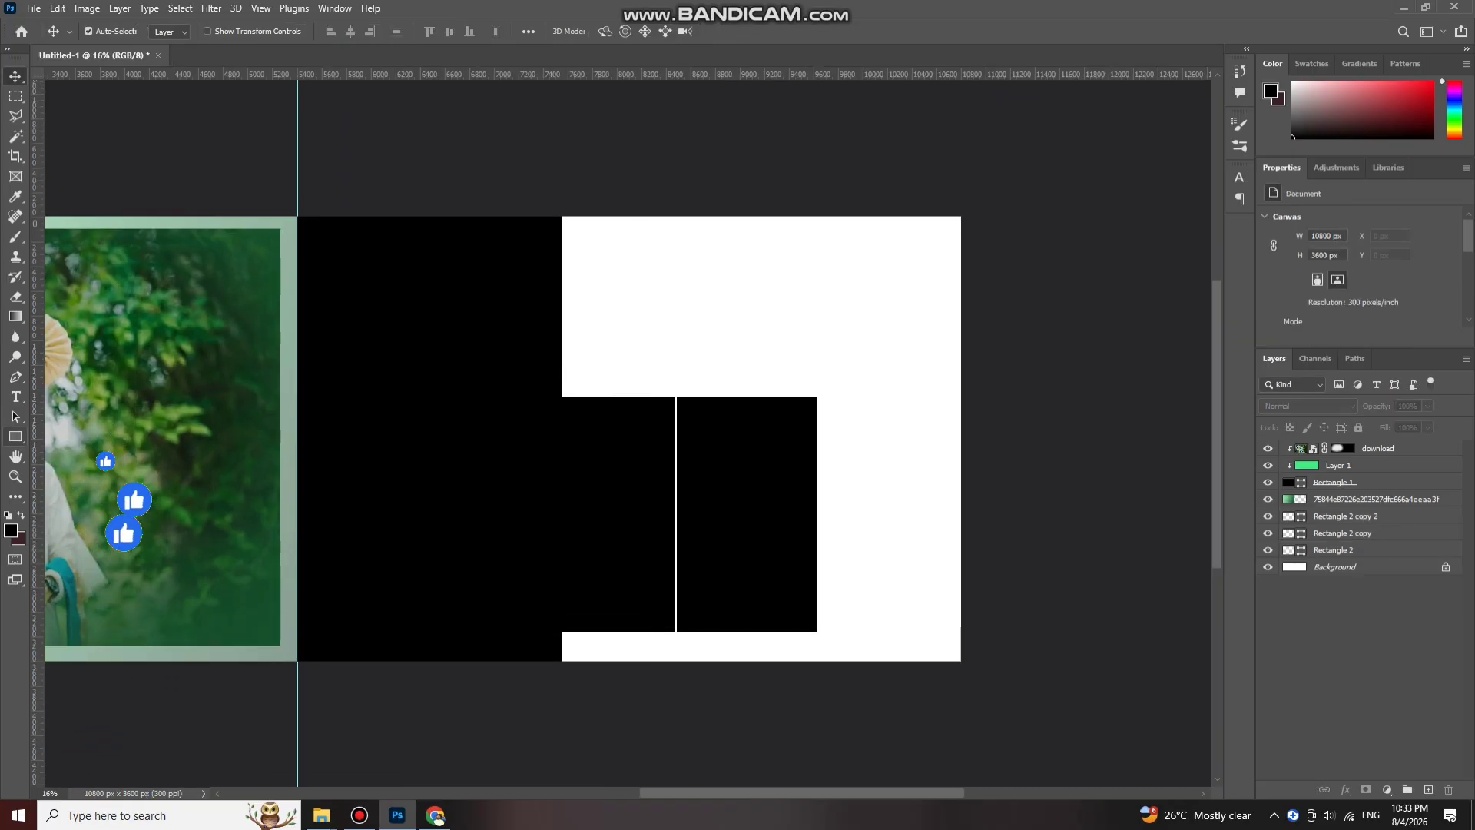
pyautogui.press('u')
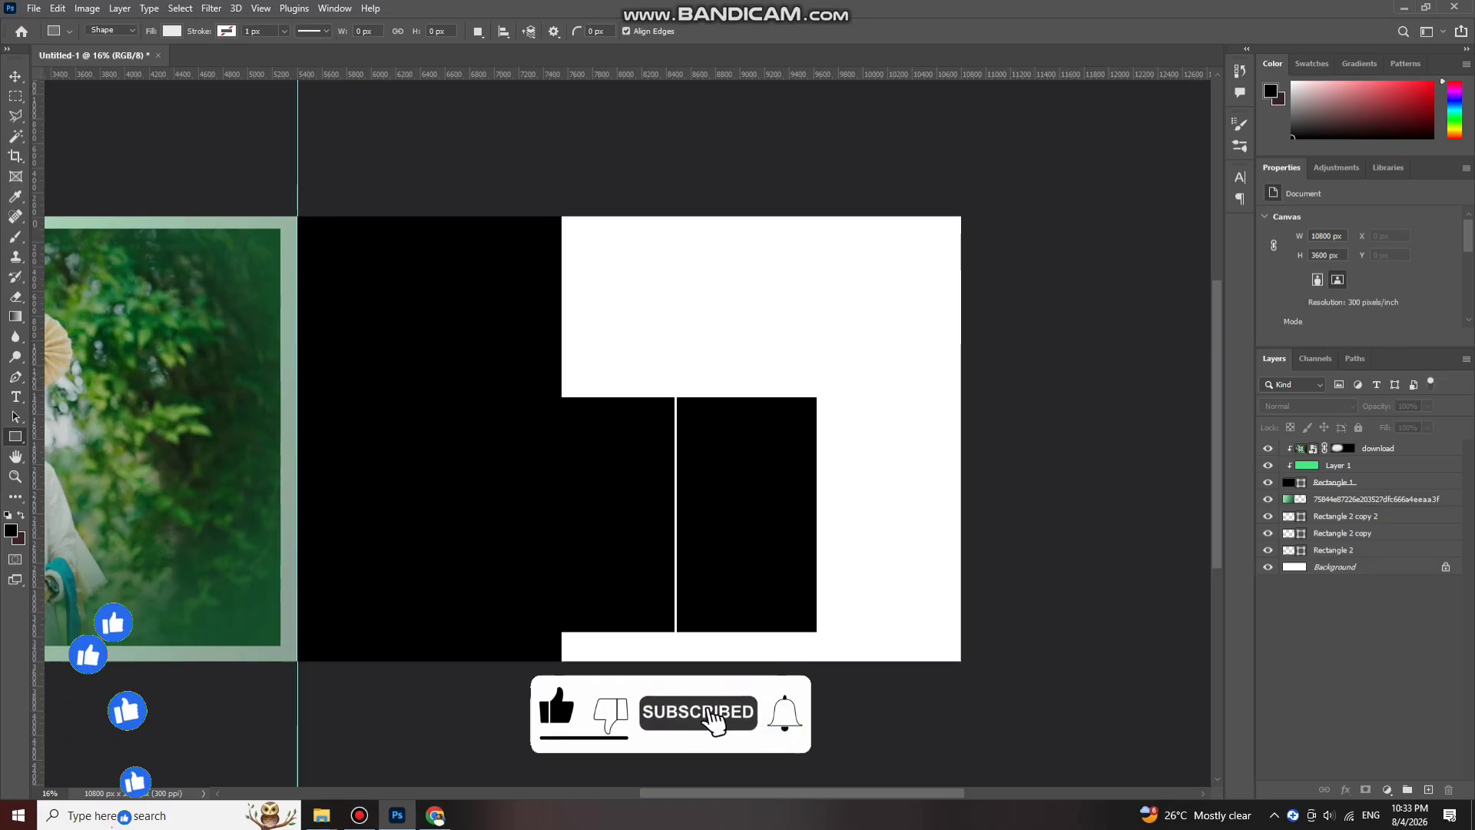
pyautogui.press('v')
pyautogui.scroll(-3, 628, 431)
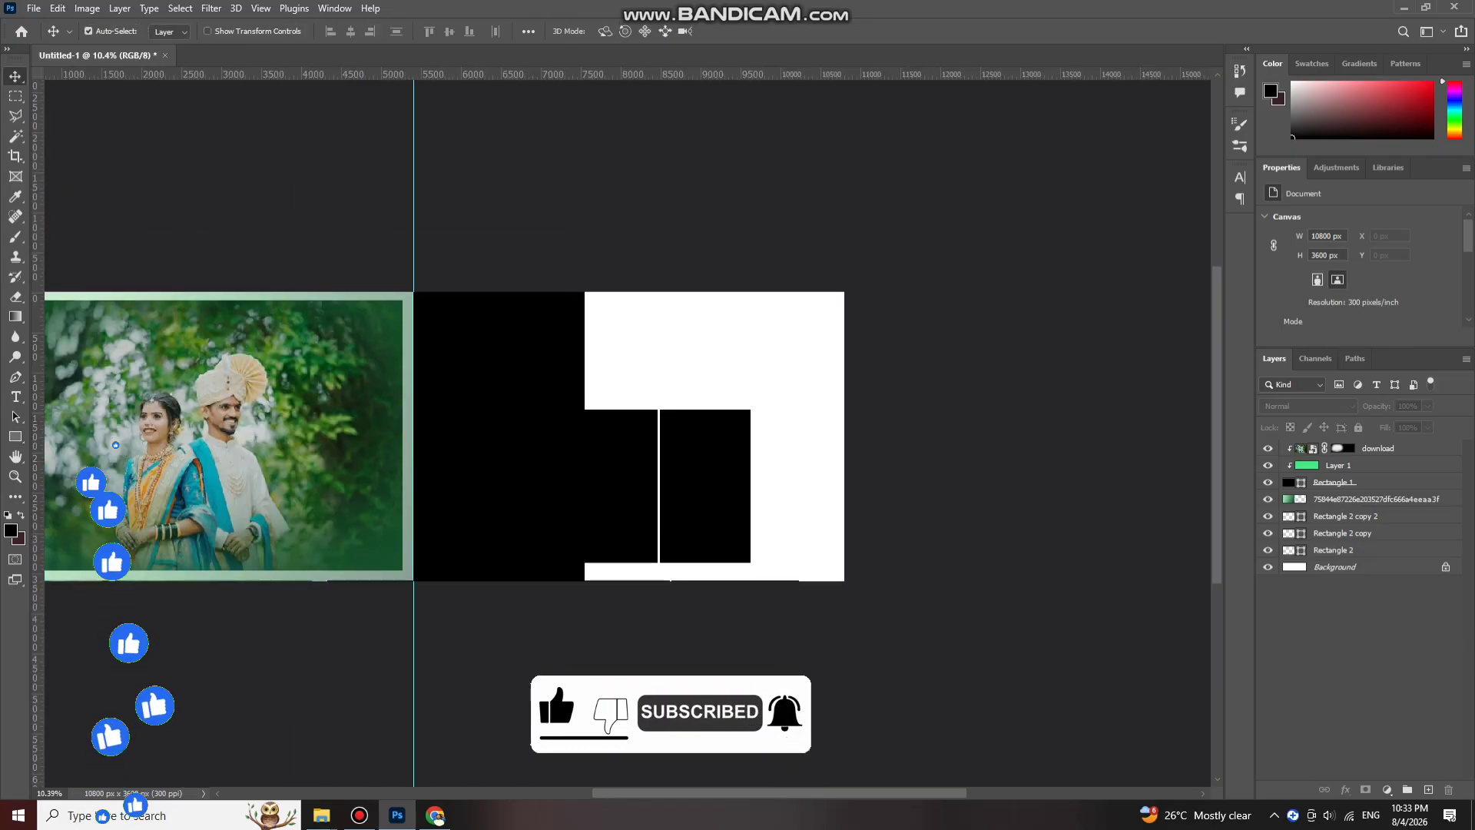
pyautogui.scroll(2, 798, 490)
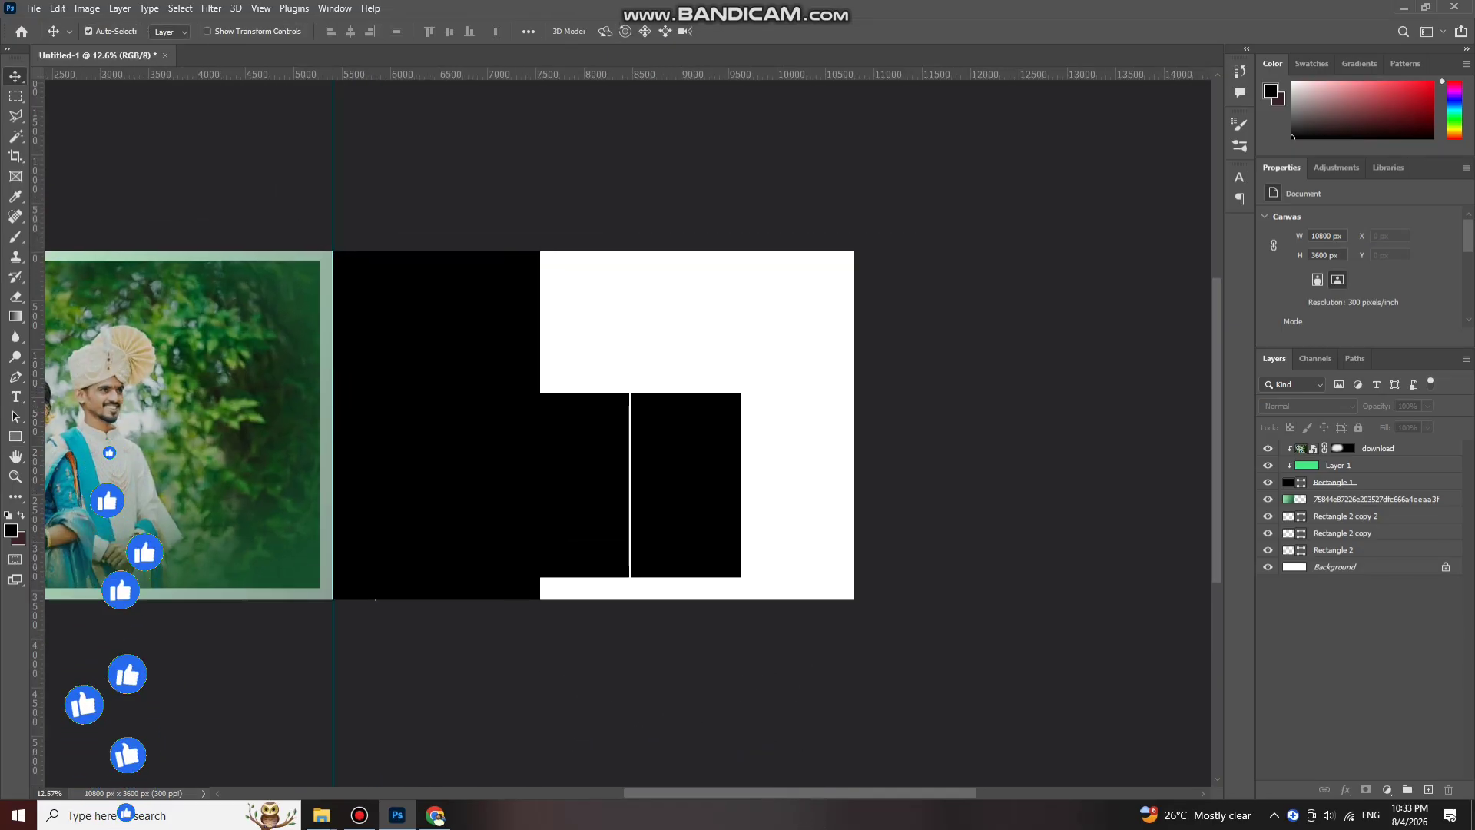
pyautogui.scroll(1, 799, 336)
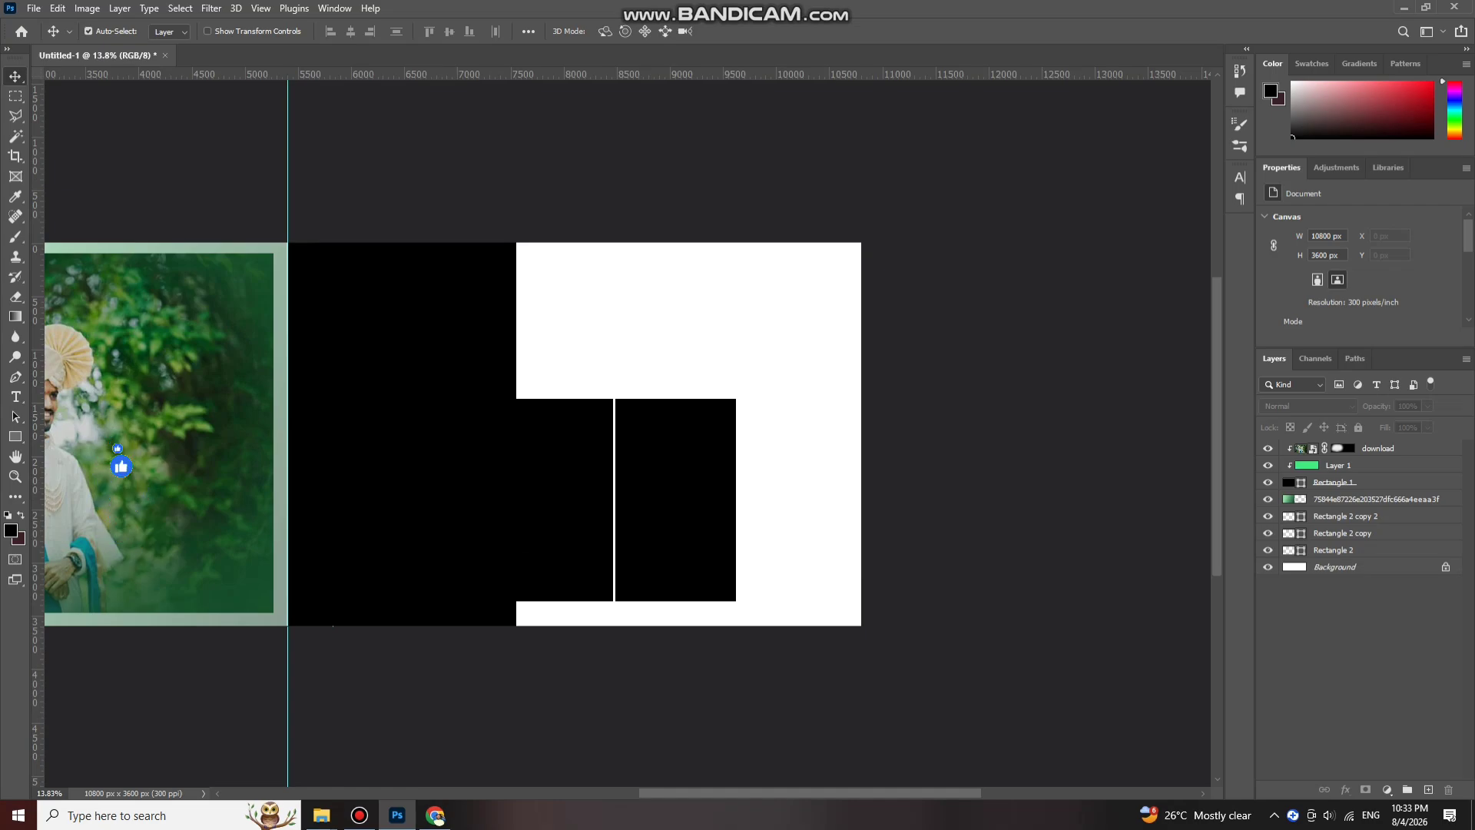
# Step: Draw a rectangle about 1491 x 1511 px above the two small rectangles and fill it with dark maroon (RGB 55, 9, 9)
pyautogui.press('u')
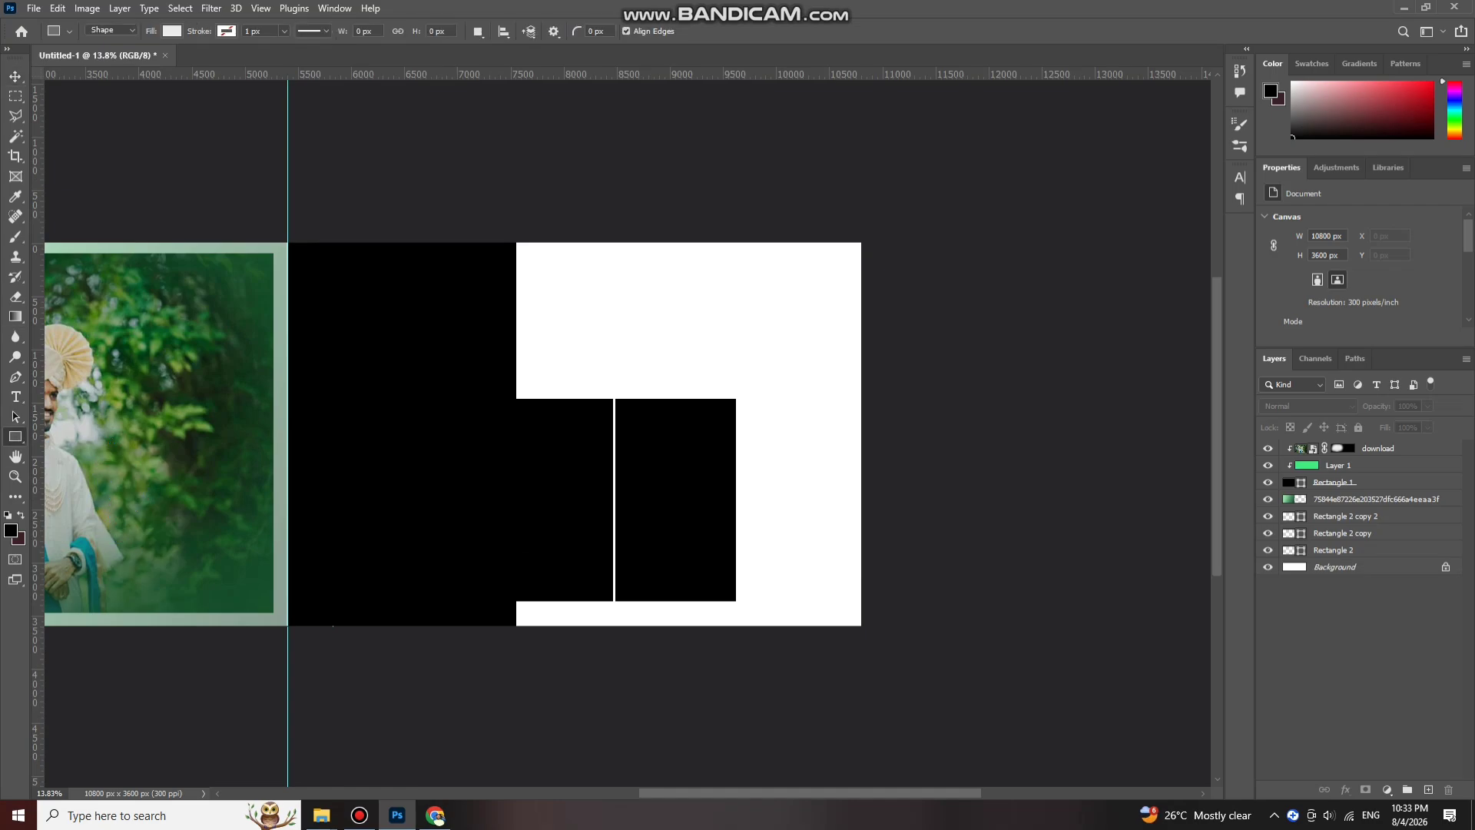
pyautogui.moveTo(513, 237); pyautogui.dragTo(672, 398)
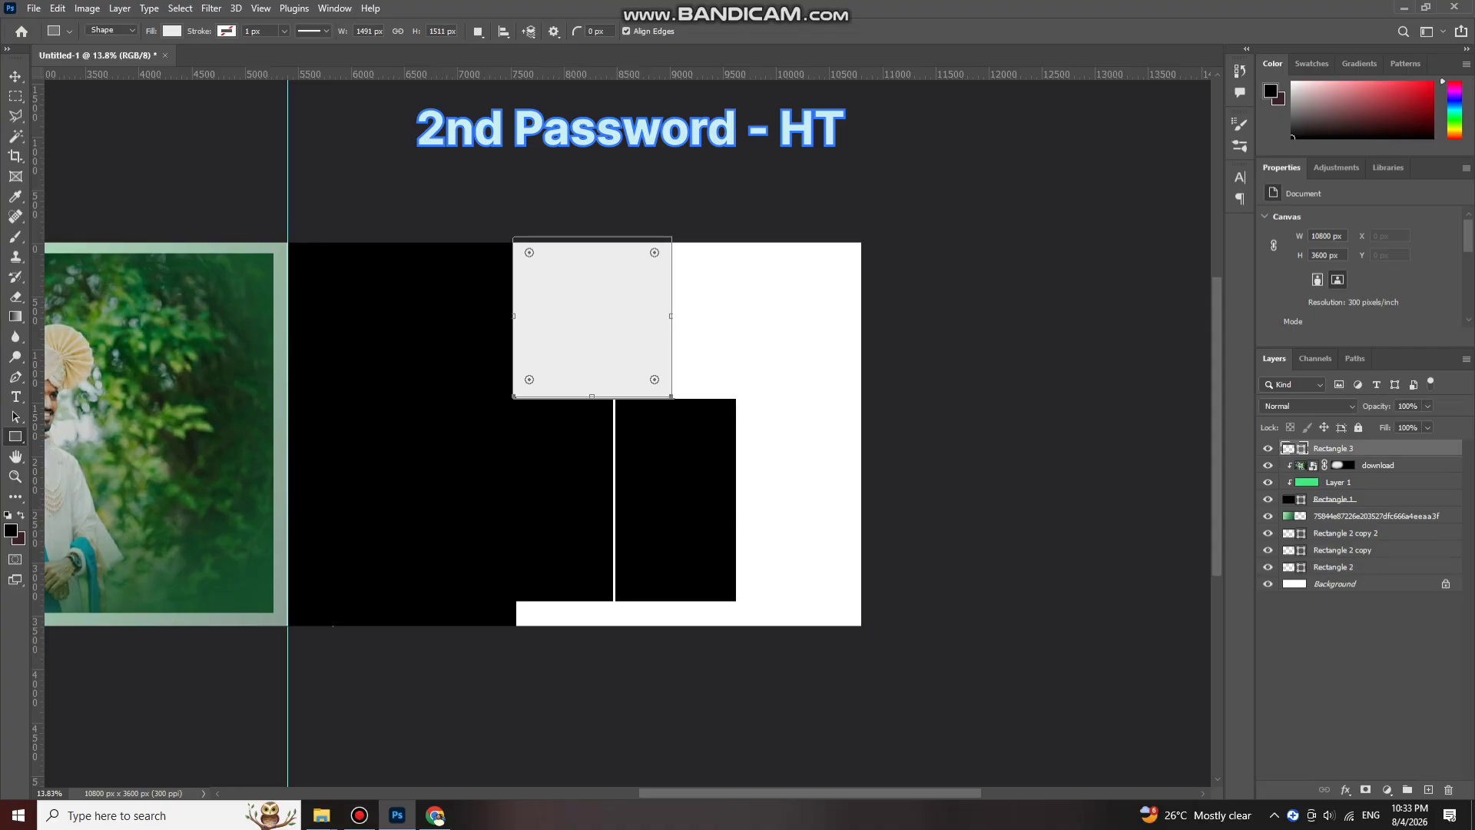
pyautogui.click(172, 32)
pyautogui.click(266, 61)
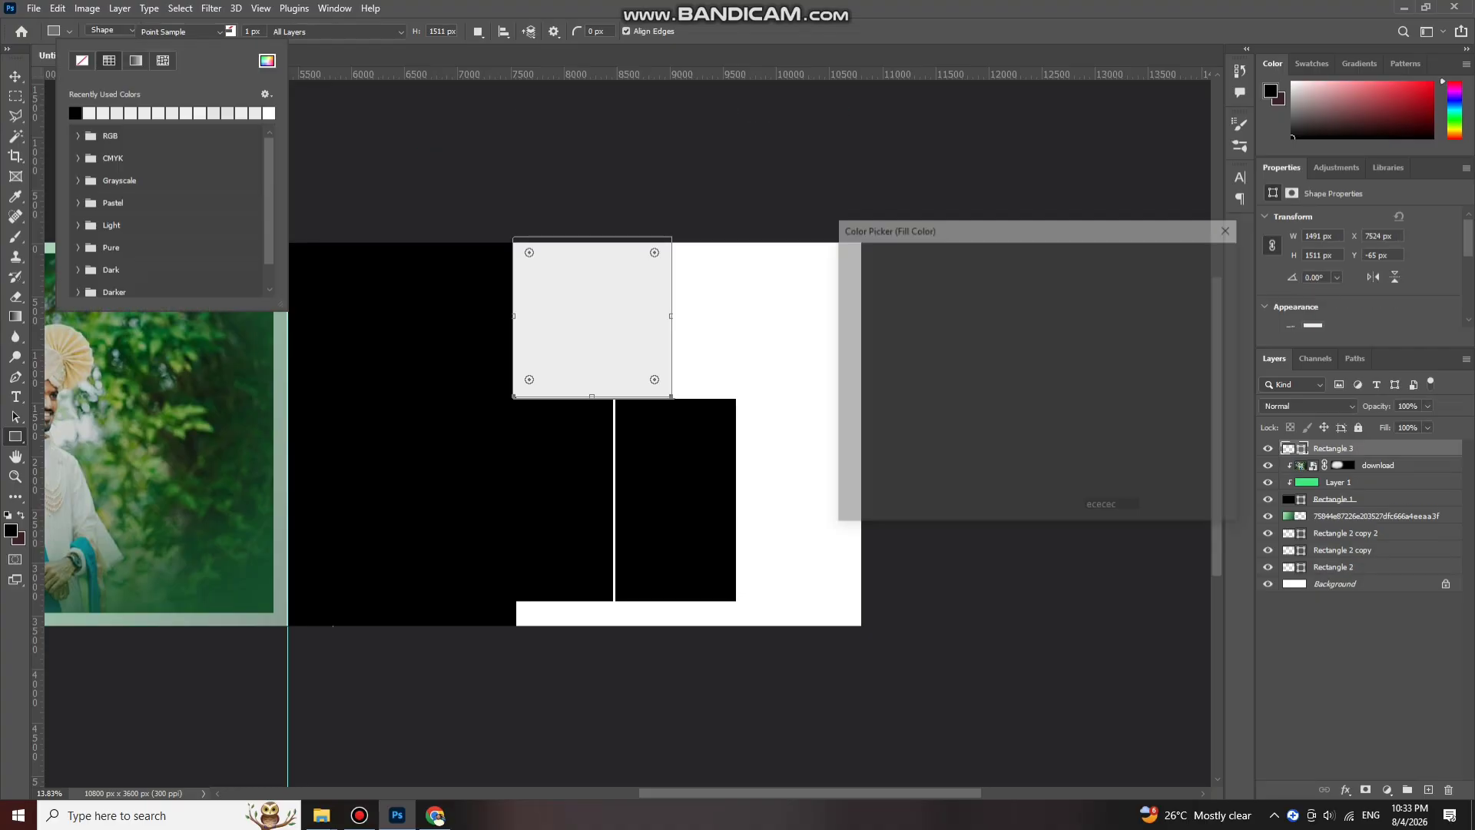
pyautogui.click(1027, 386)
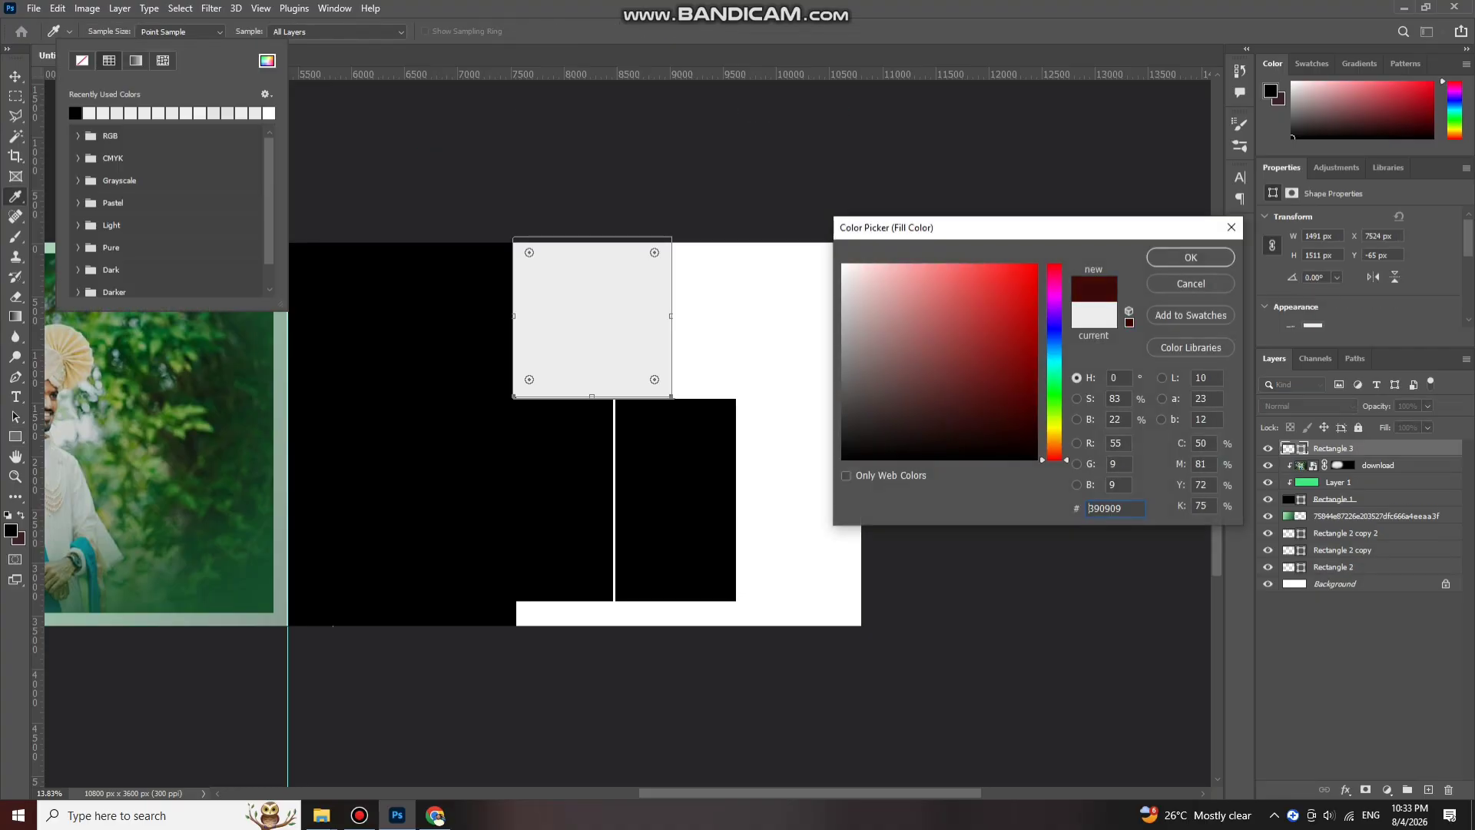
pyautogui.press('Return')
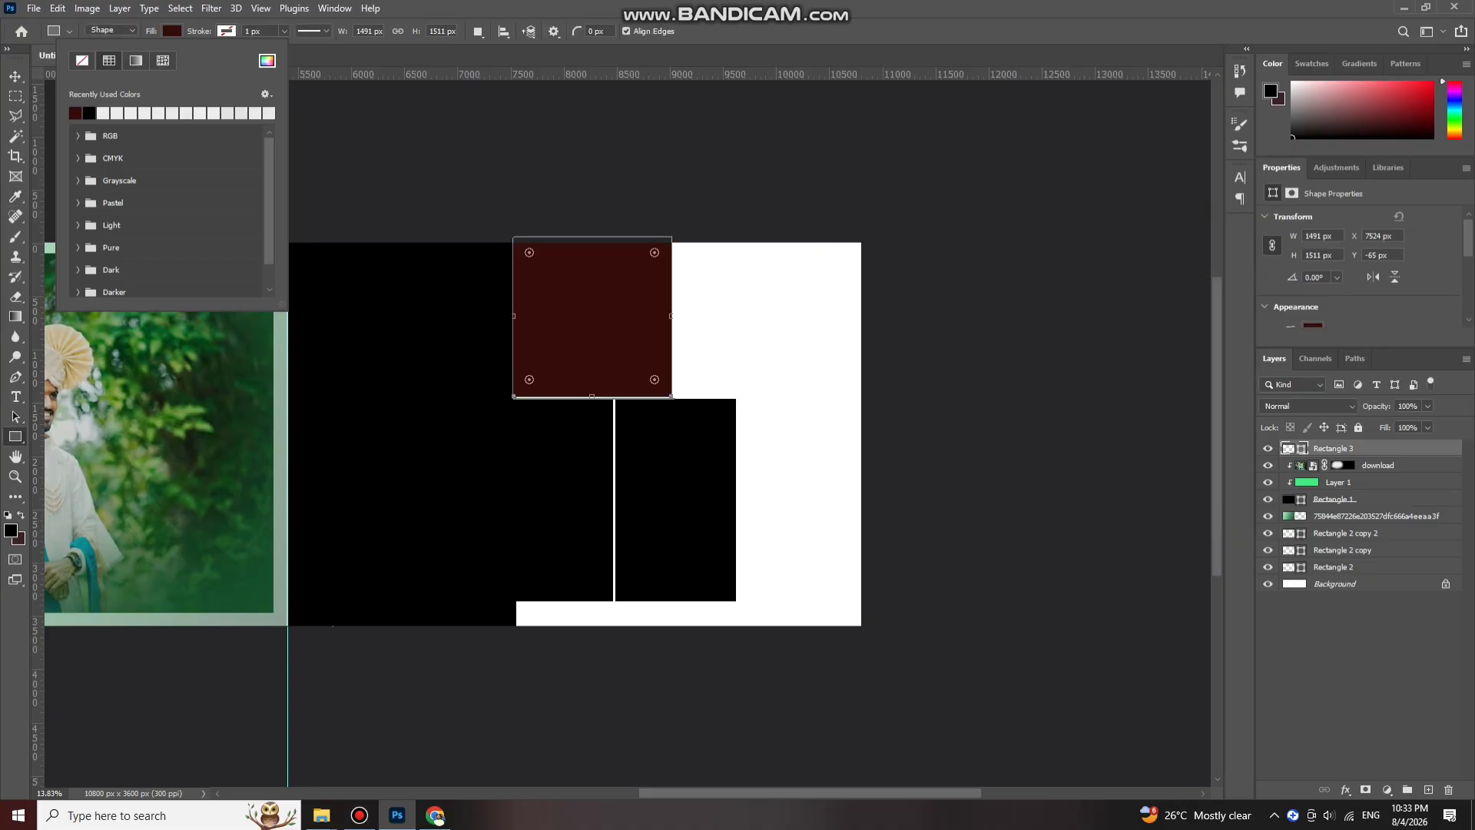
# Step: Set the maroon rectangle's opacity to 45% and move it flush against the black rectangles beside and below it
pyautogui.press('v')
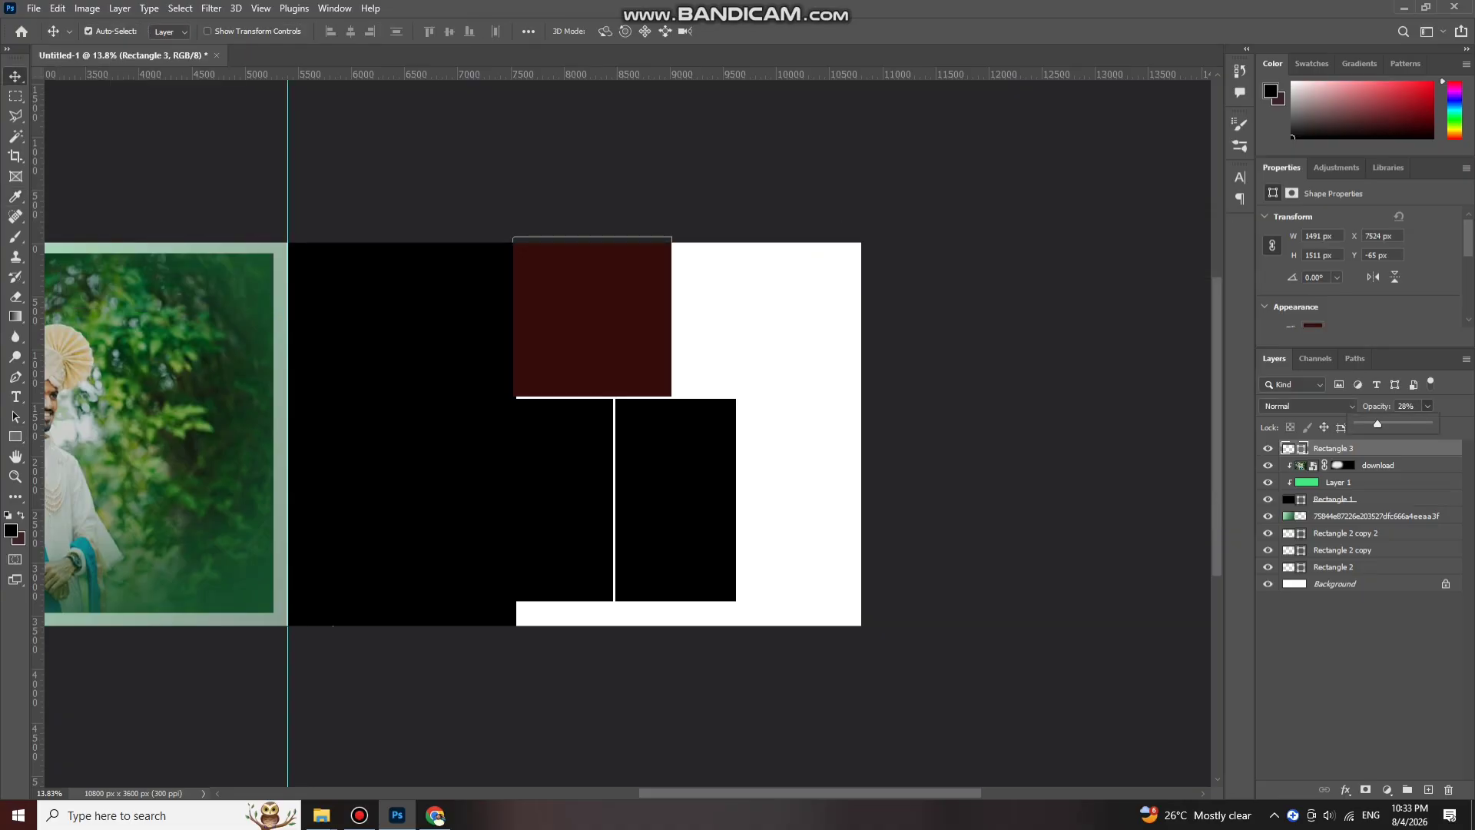
pyautogui.moveTo(1378, 425); pyautogui.dragTo(1381, 425)
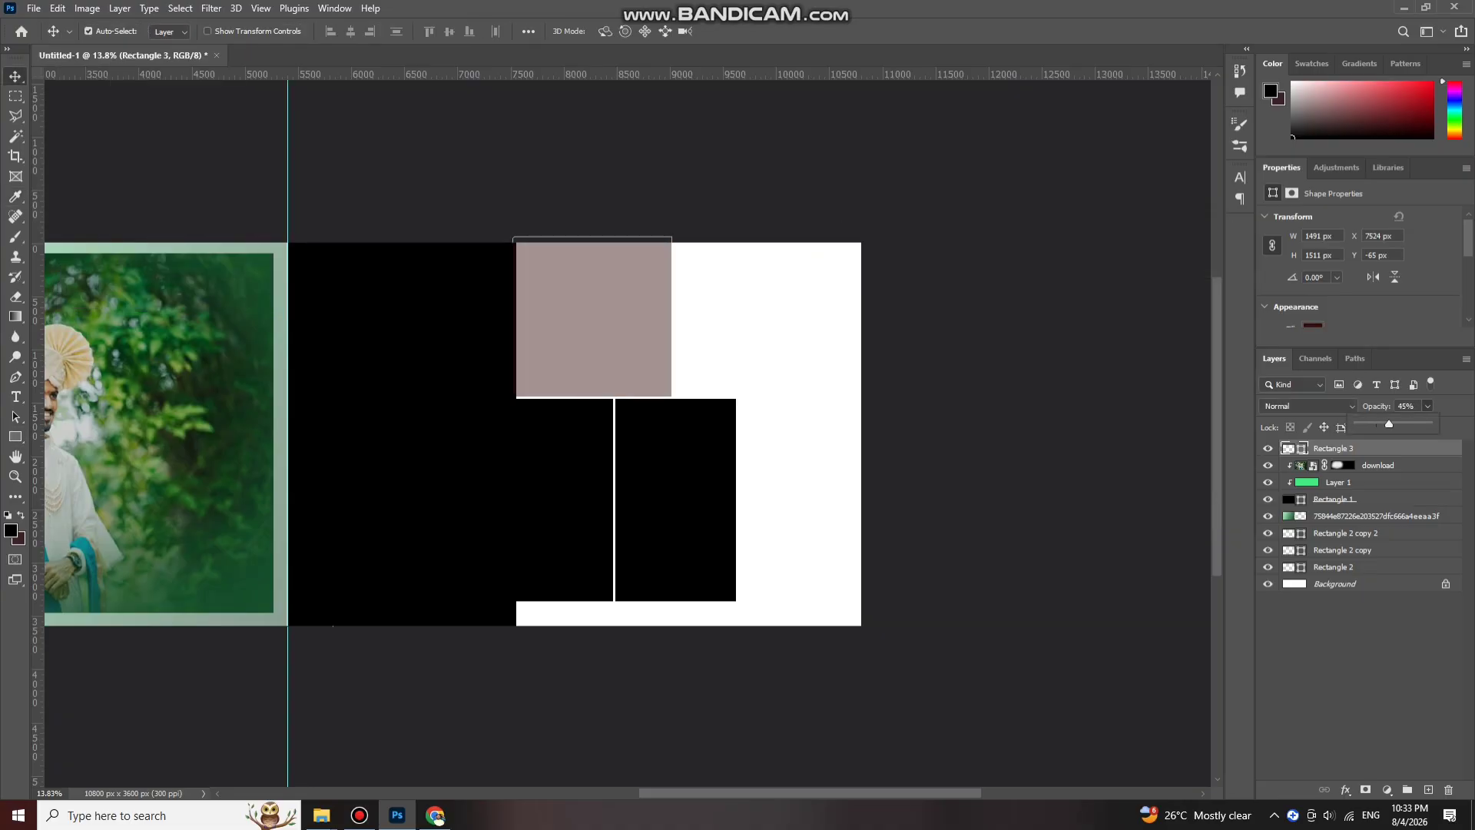
pyautogui.moveTo(602, 292); pyautogui.dragTo(613, 293)
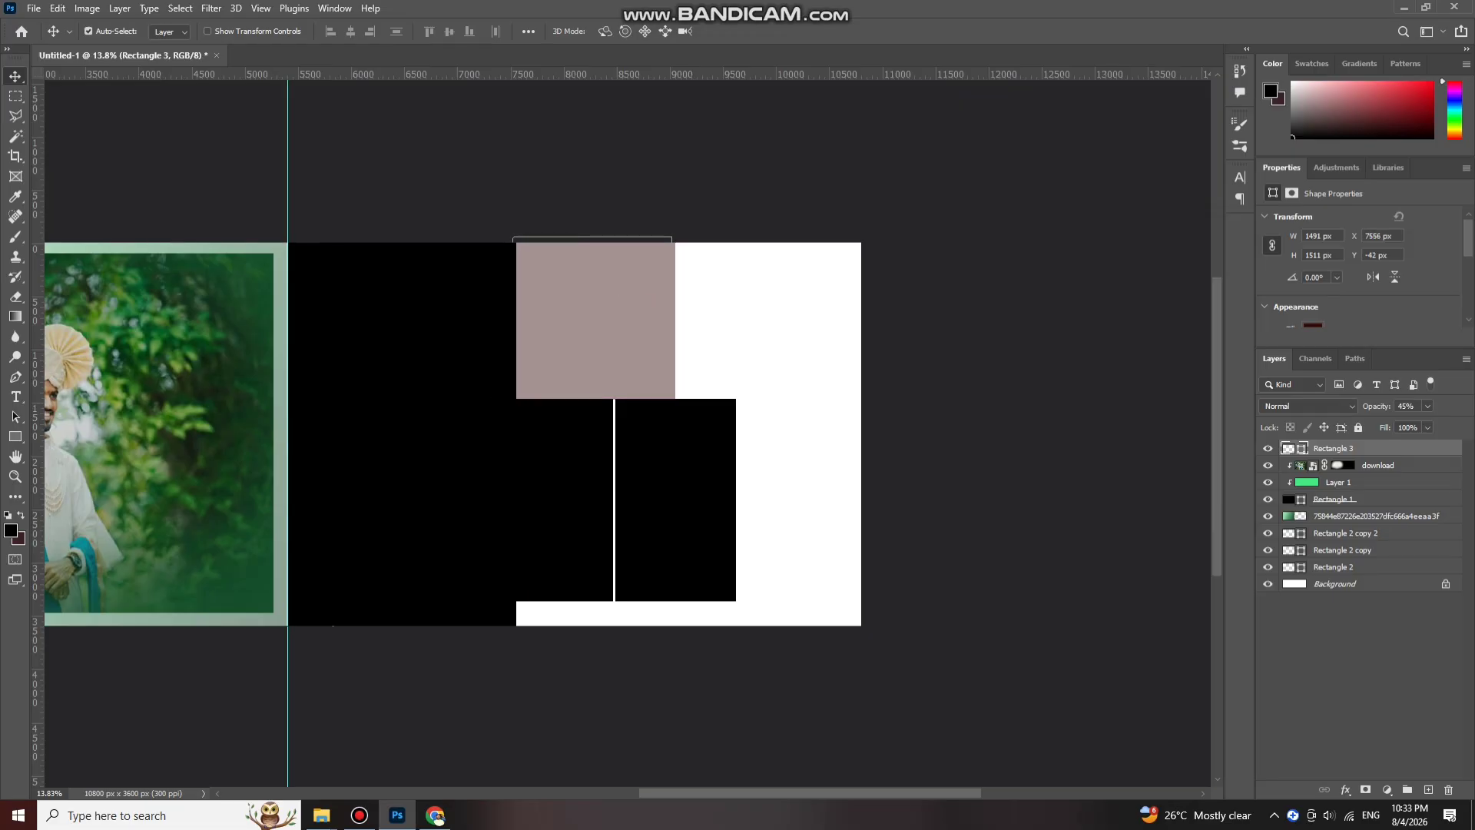
pyautogui.scroll(-1, 653, 436)
pyautogui.scroll(-1, 691, 437)
pyautogui.click(778, 432)
pyautogui.scroll(1, 777, 432)
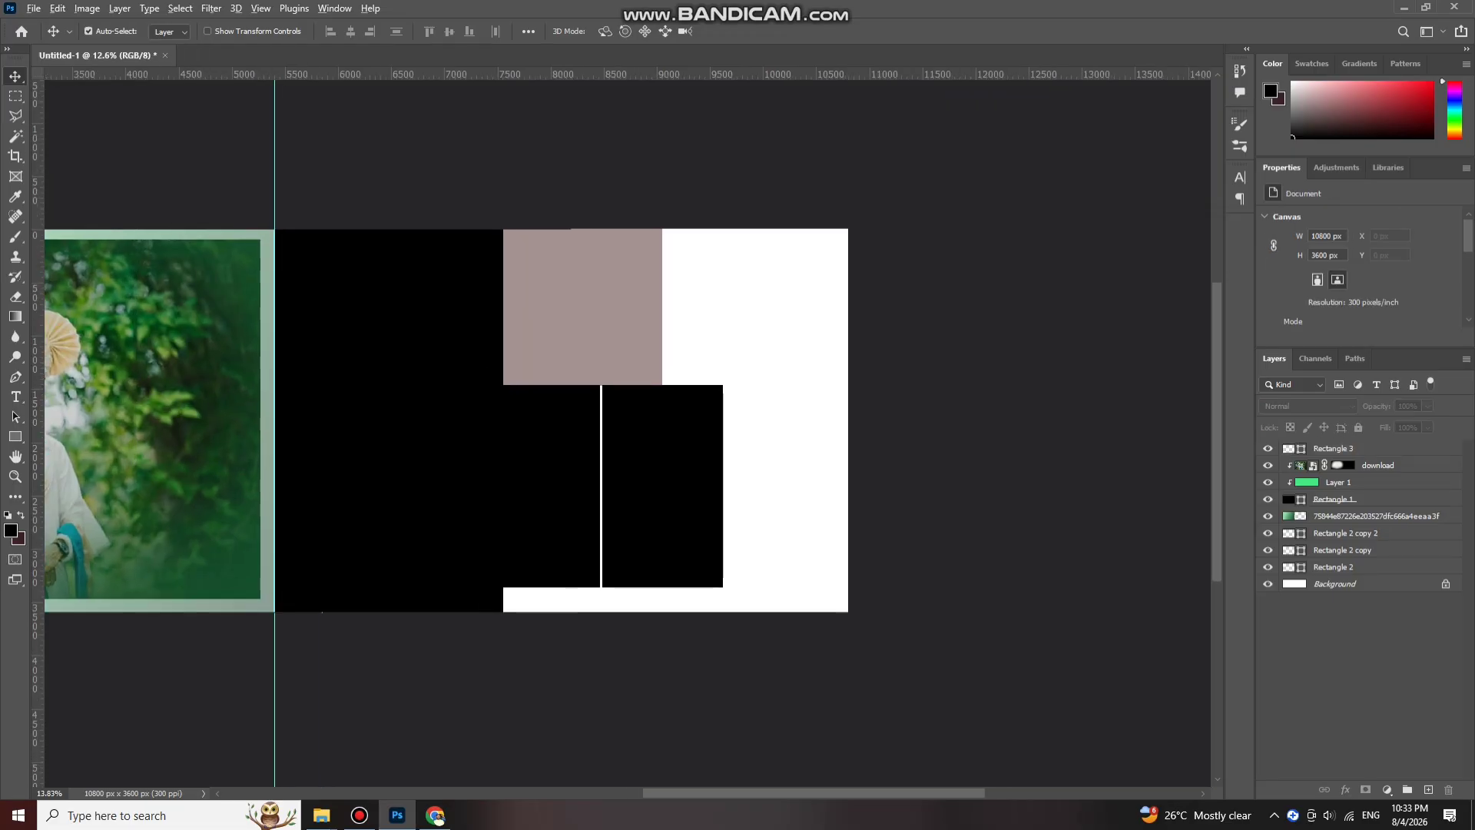
pyautogui.click(582, 306)
pyautogui.press('ctrl')
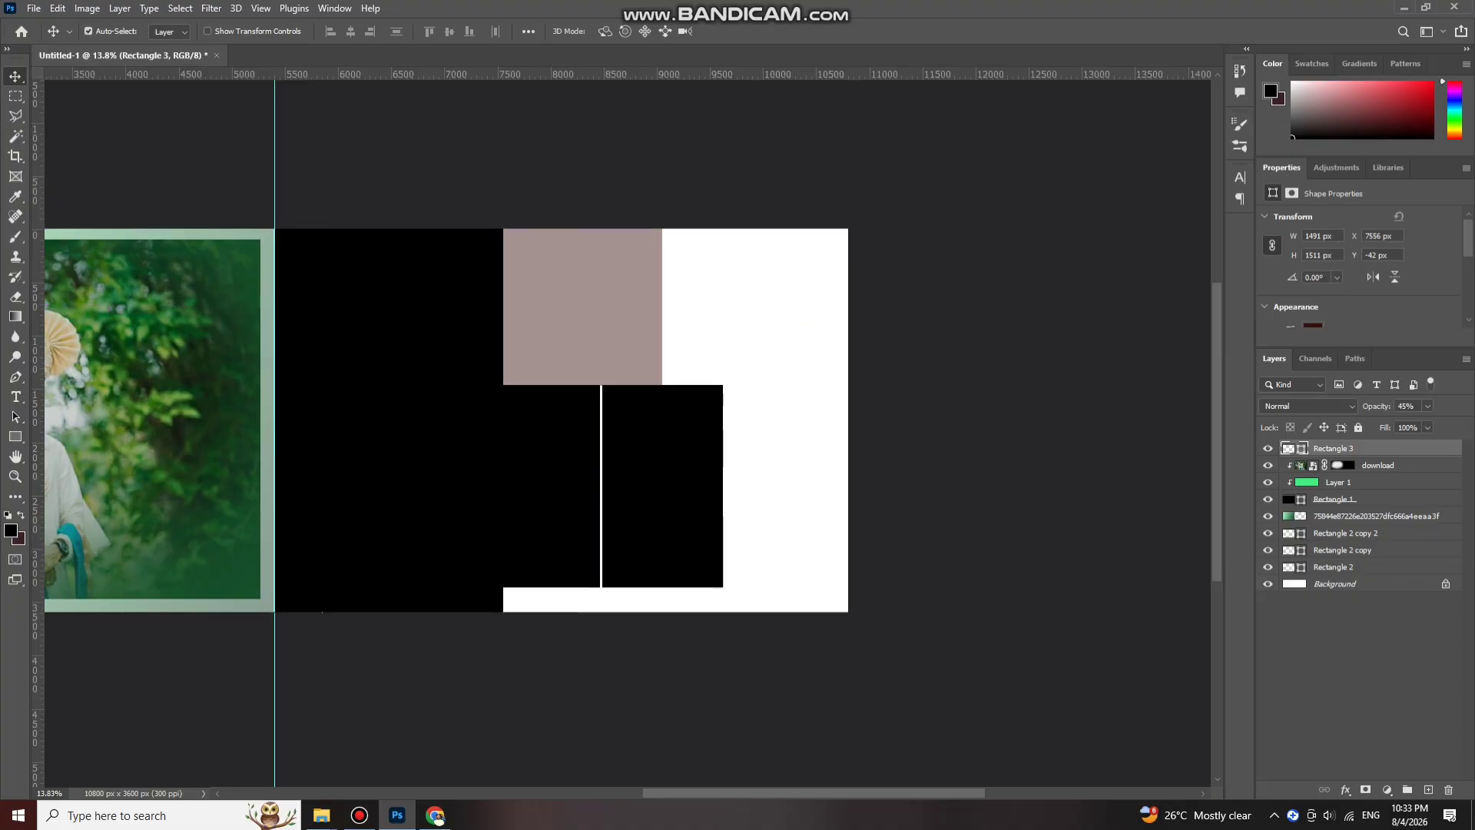
pyautogui.click(776, 307)
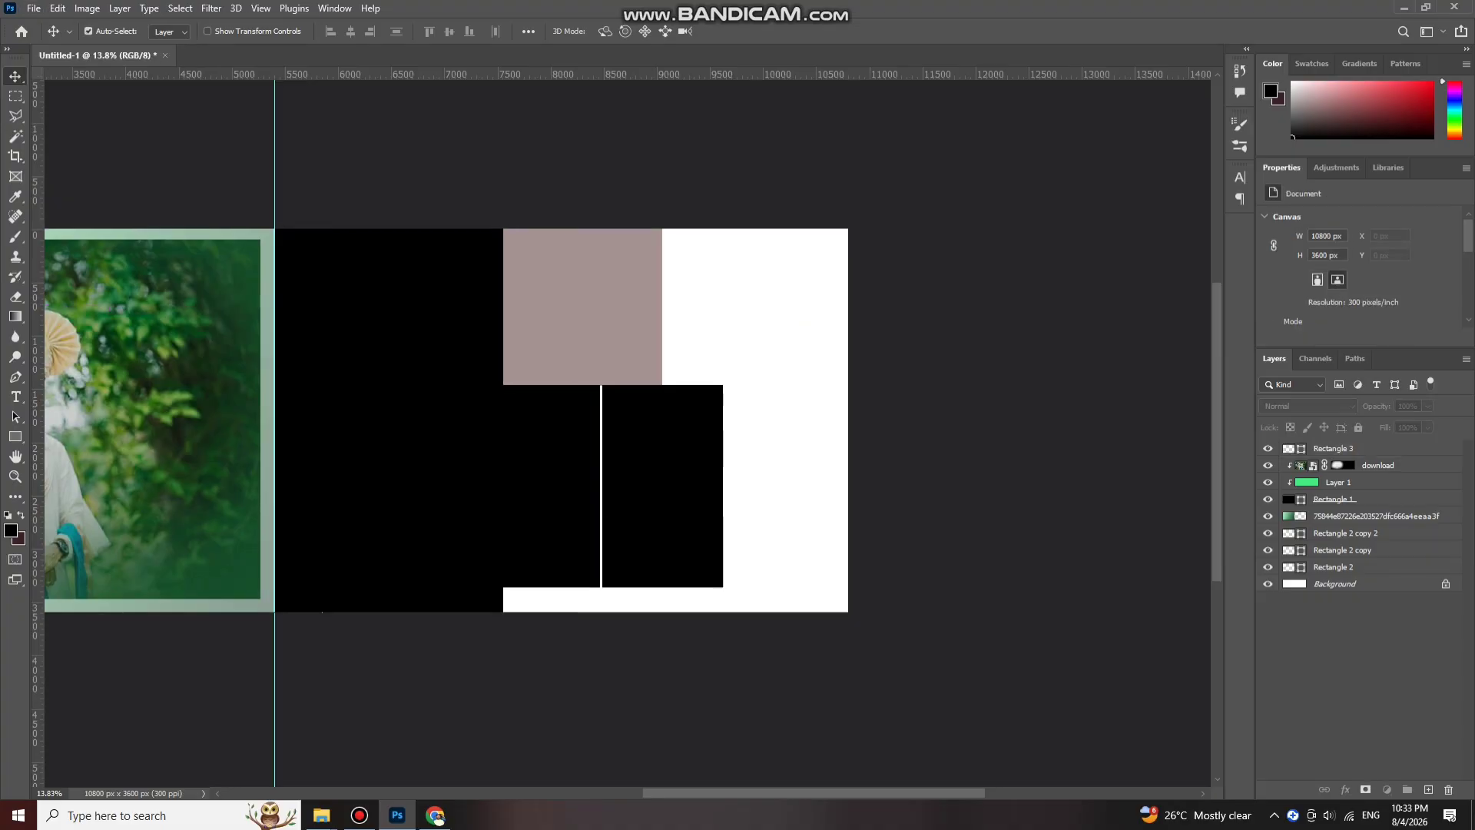
# Step: Unlock the Background layer and bring in the "Happiness is right next to you... (3)" photo from the MARATHI COUPLE 2 folder above it
pyautogui.click(1445, 584)
pyautogui.moveTo(321, 815)
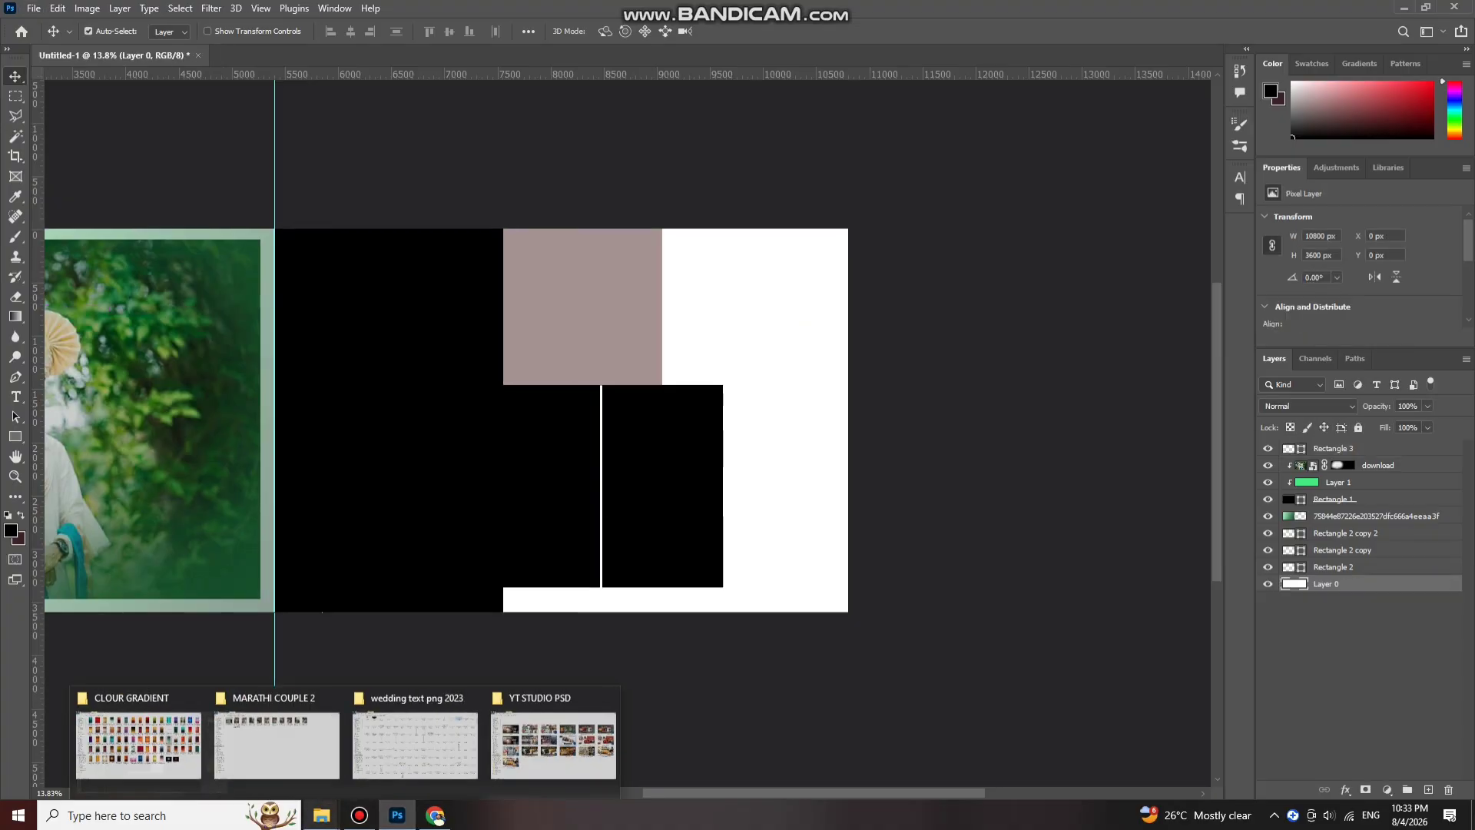
pyautogui.click(267, 739)
pyautogui.scroll(2, 632, 160)
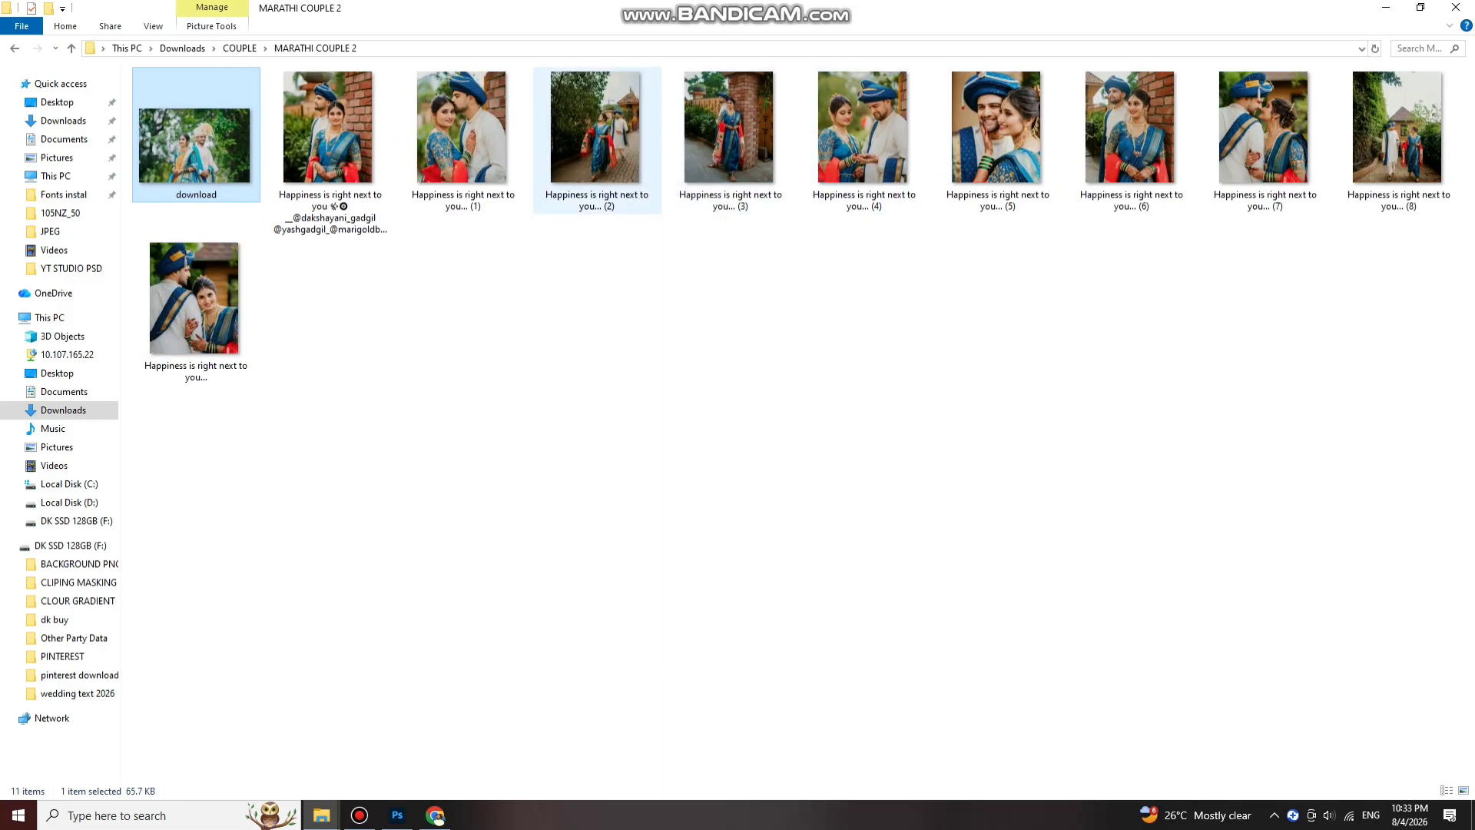
pyautogui.moveTo(624, 144); pyautogui.dragTo(583, 262)
pyautogui.moveTo(728, 127); pyautogui.dragTo(447, 420)
# Step: Scale the placed photo to about 3975 x 4951 px, clip it to the white base layer and position the couple near the spread's right edge
pyautogui.moveTo(600, 420); pyautogui.dragTo(908, 407)
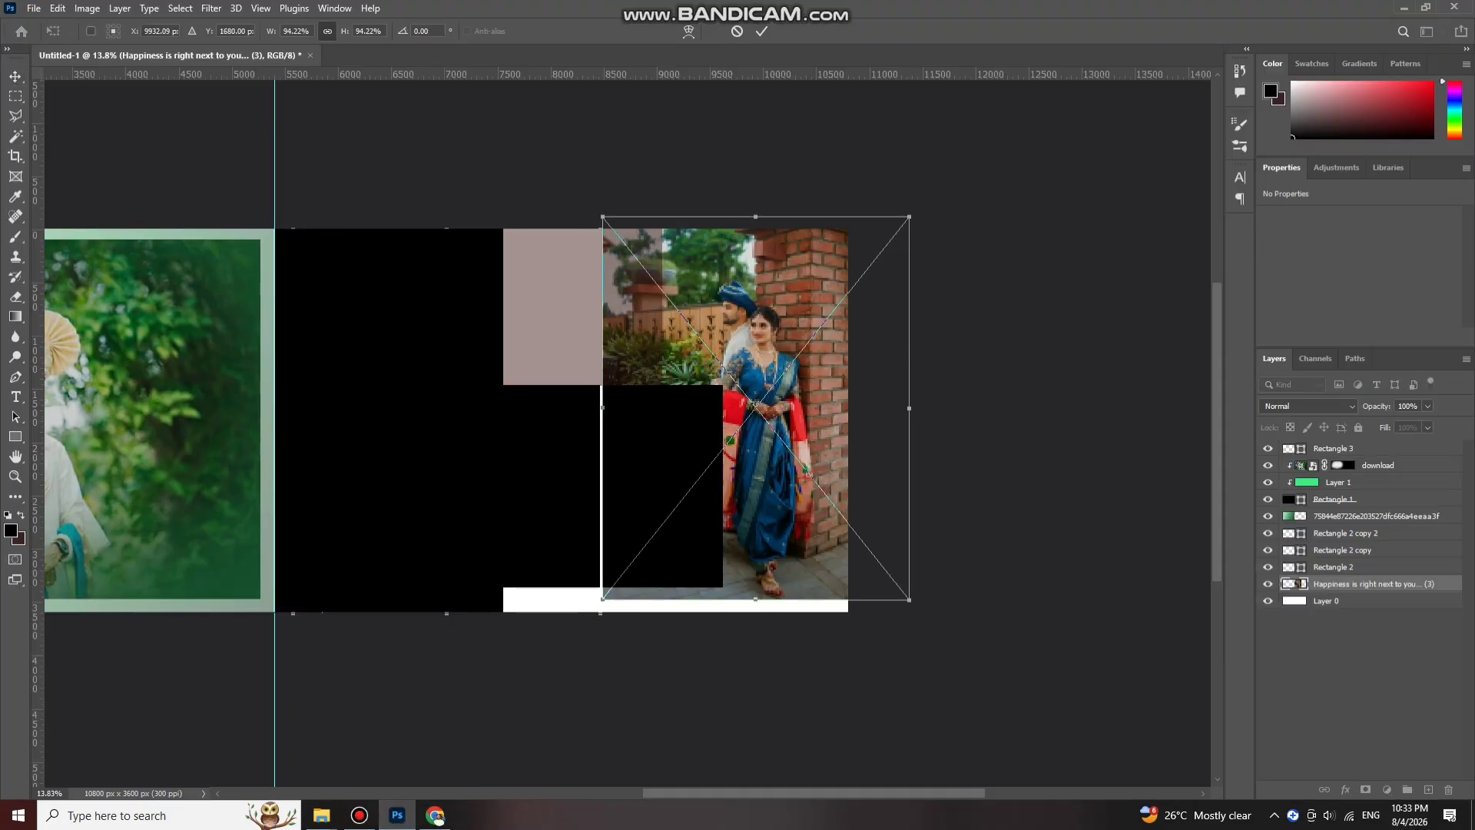
pyautogui.moveTo(756, 600); pyautogui.dragTo(770, 571)
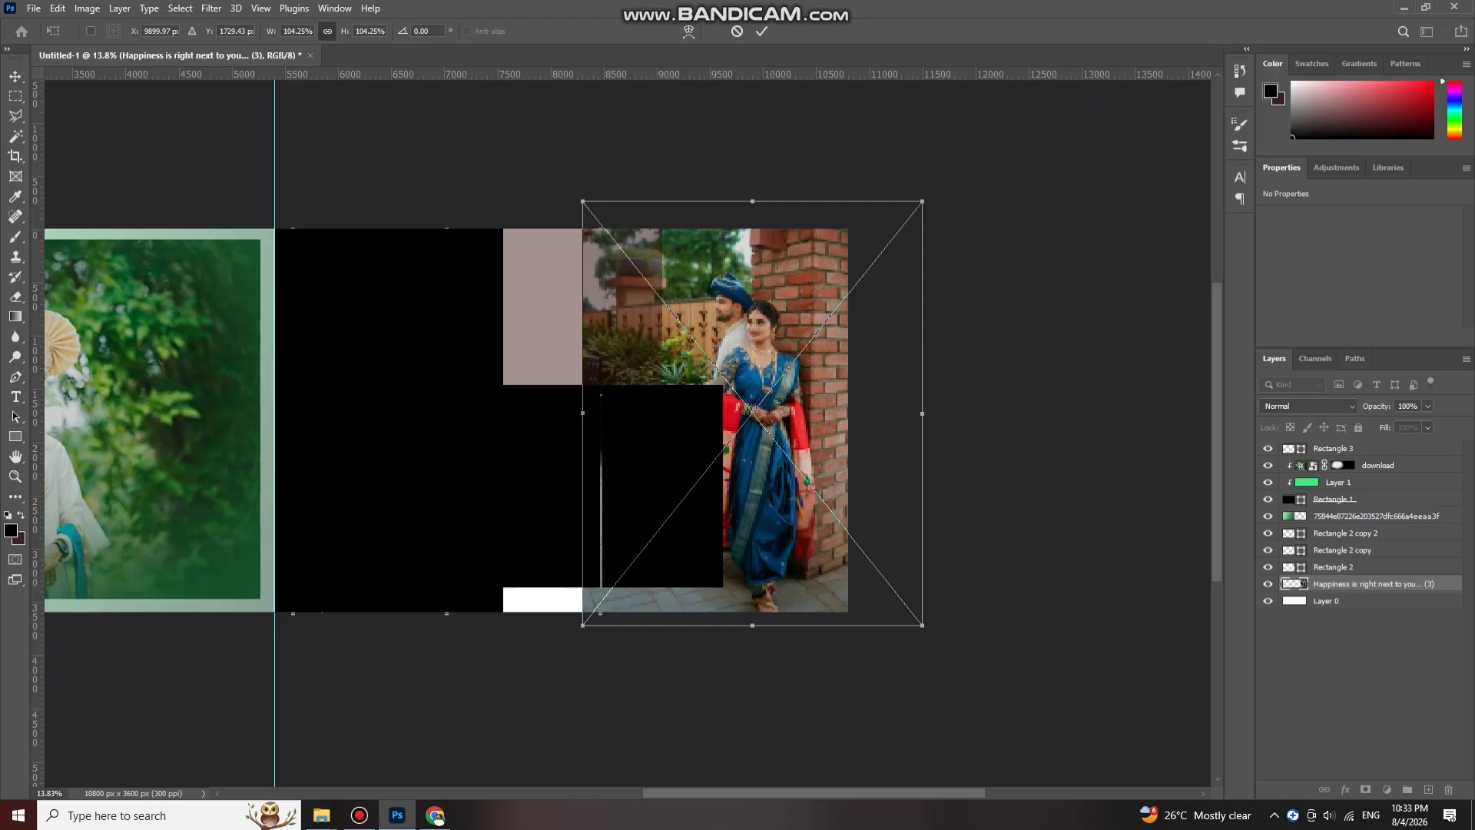
pyautogui.moveTo(753, 625); pyautogui.dragTo(757, 582)
pyautogui.press('Return')
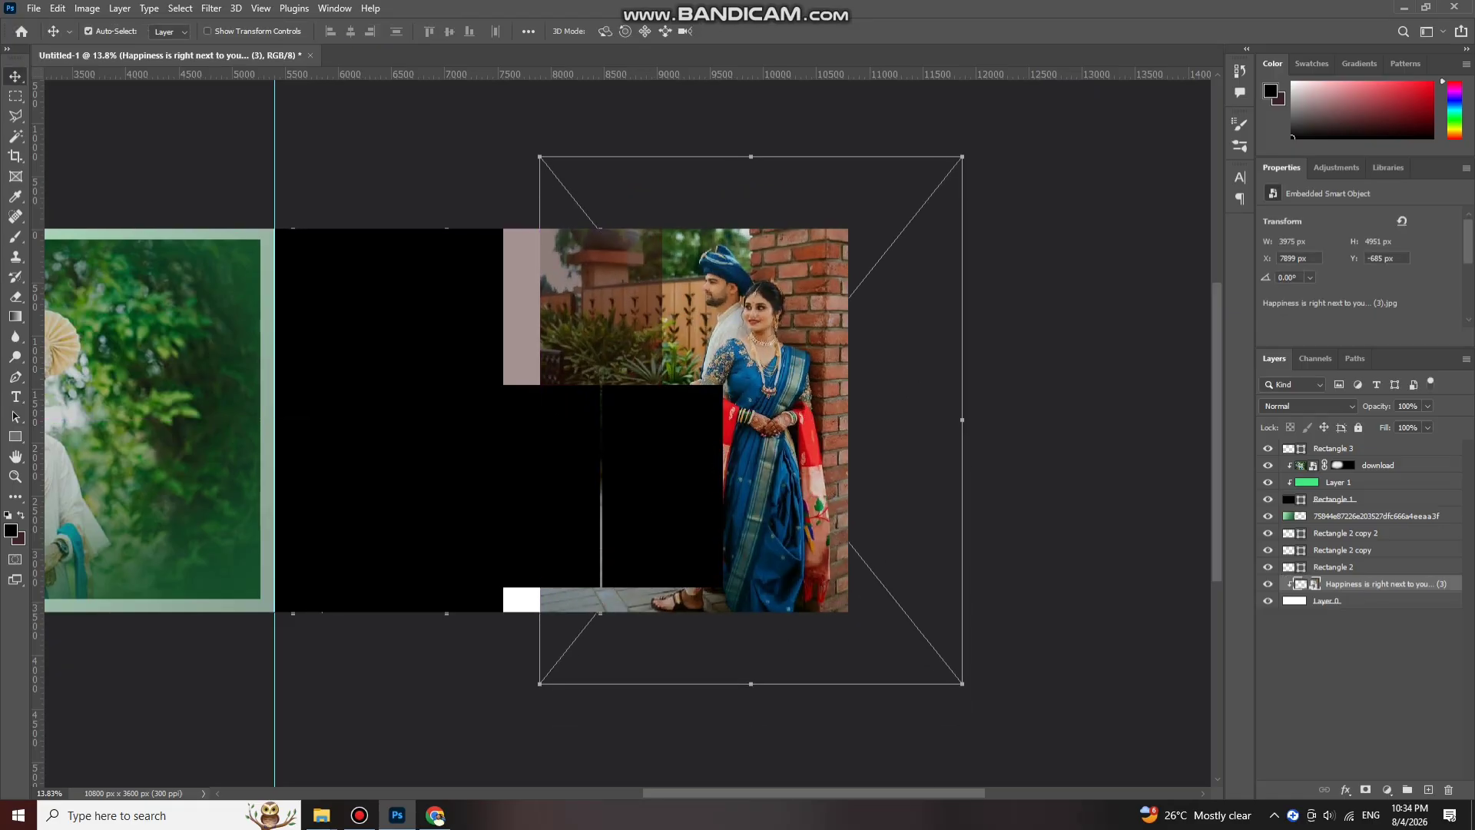
pyautogui.moveTo(778, 347)
pyautogui.mouseDown()
pyautogui.moveTo(814, 349)
pyautogui.moveTo(786, 347)
pyautogui.mouseUp()
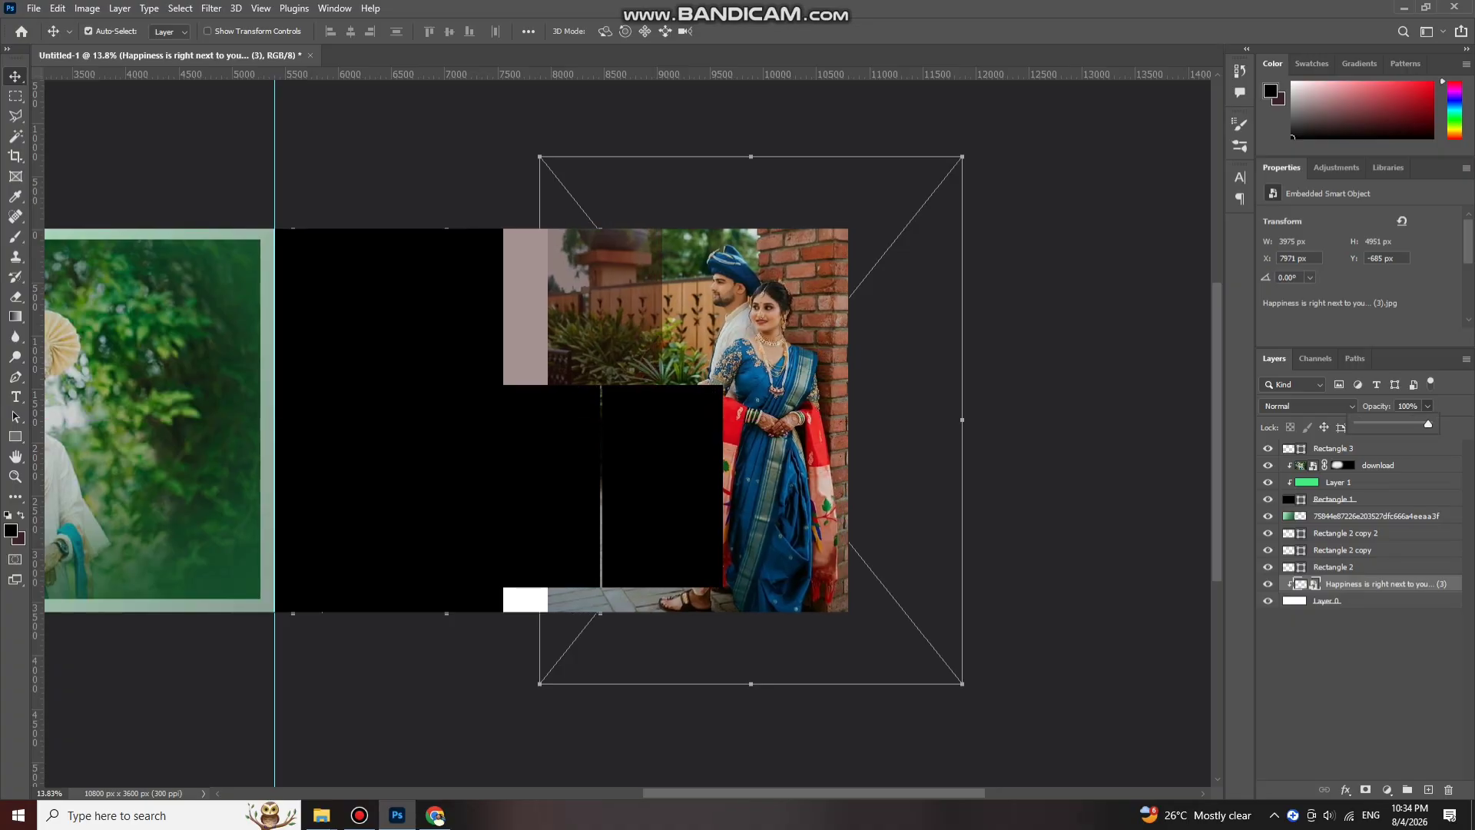
# Step: Set the clipped couple photo's blend mode to Luminosity and its opacity to 70%
pyautogui.click(1308, 407)
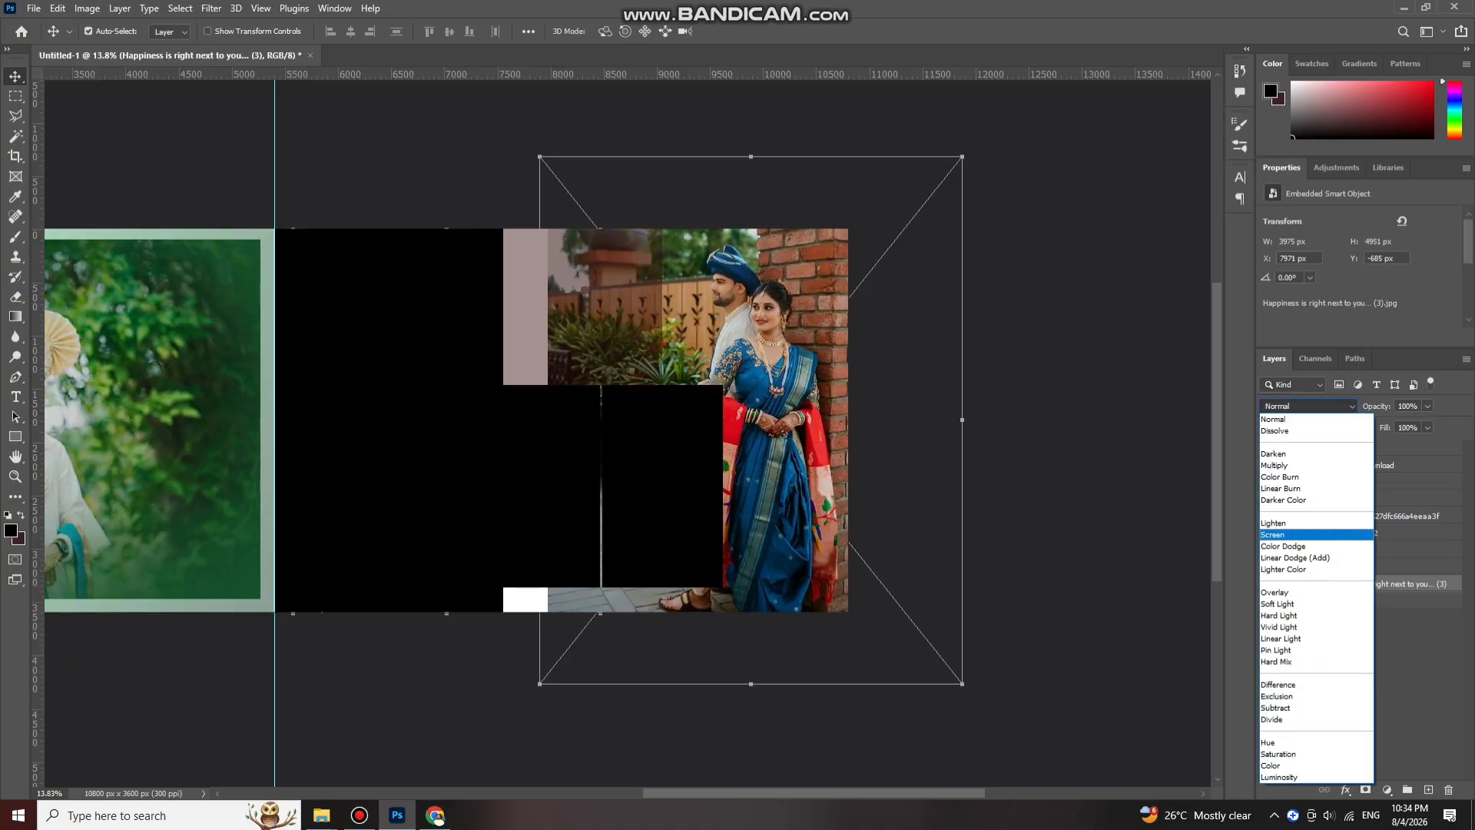
pyautogui.press('Down')
pyautogui.press('Down')
pyautogui.press('Down')
pyautogui.press('Down')
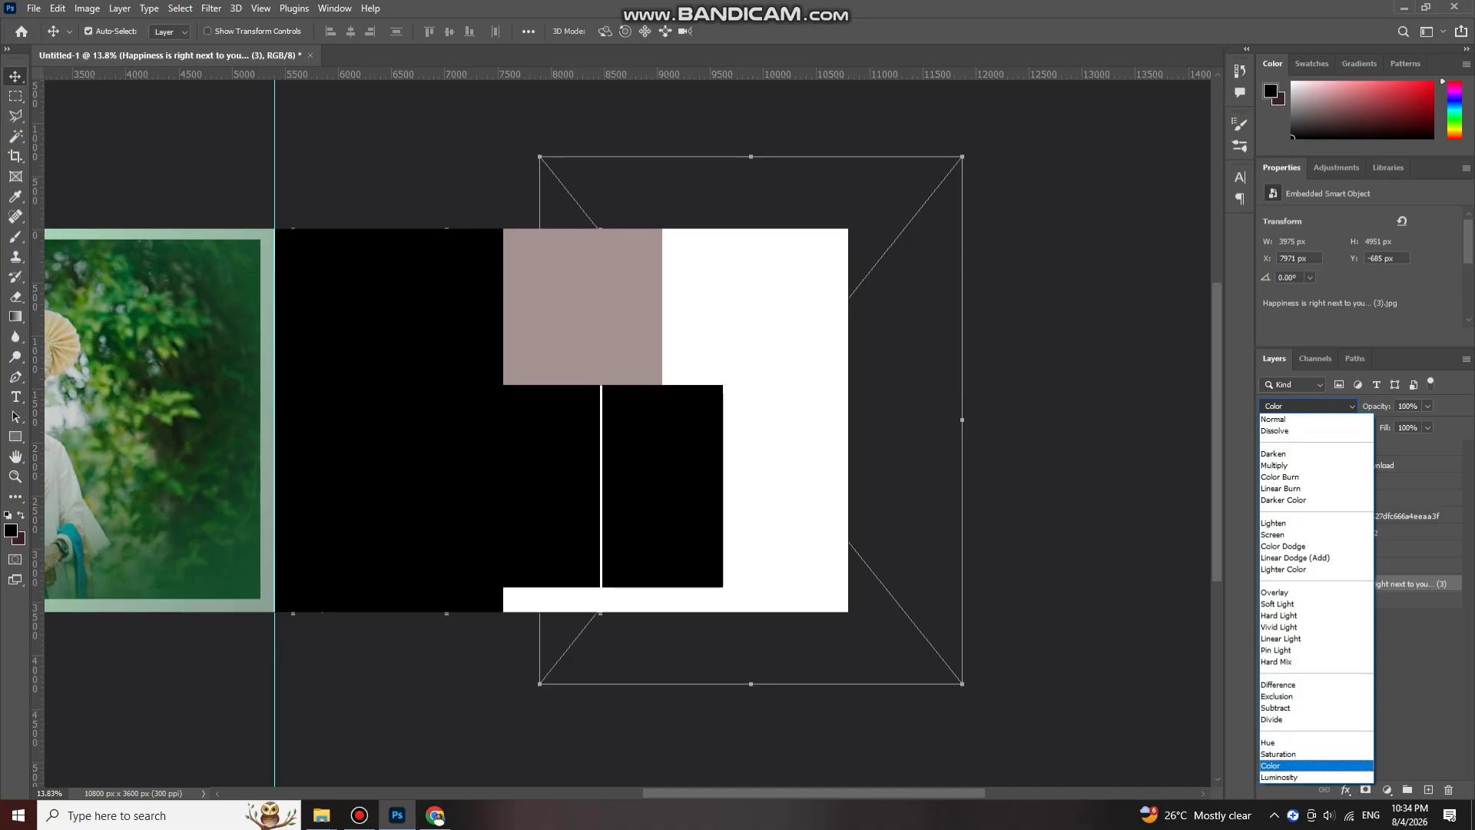
pyautogui.press('Return')
pyautogui.moveTo(1429, 424); pyautogui.dragTo(1402, 424)
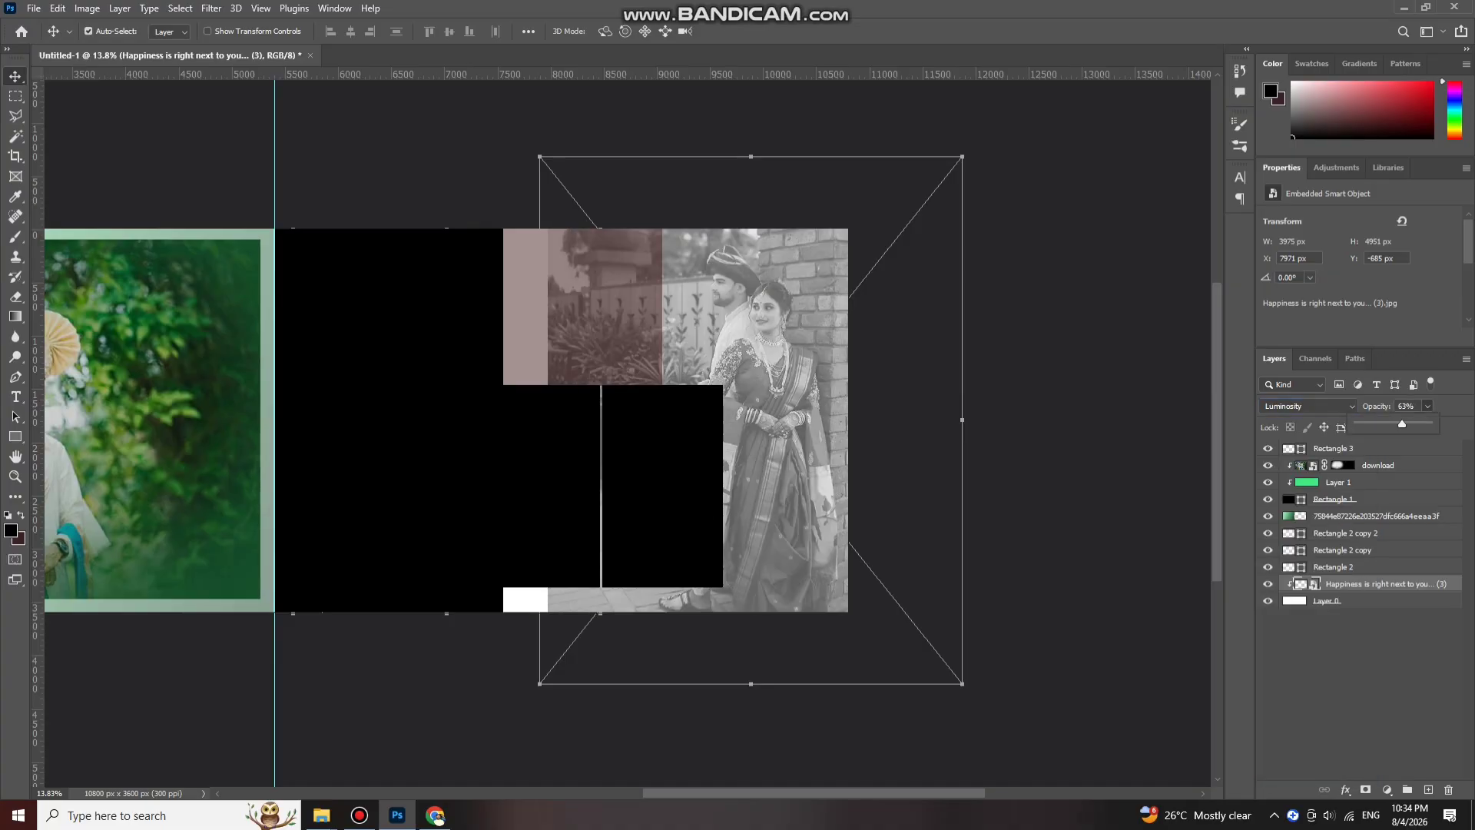
# Step: Move the maroon rectangle's layer beneath the black rectangles, directly above the grey couple photo
pyautogui.scroll(-1, 785, 333)
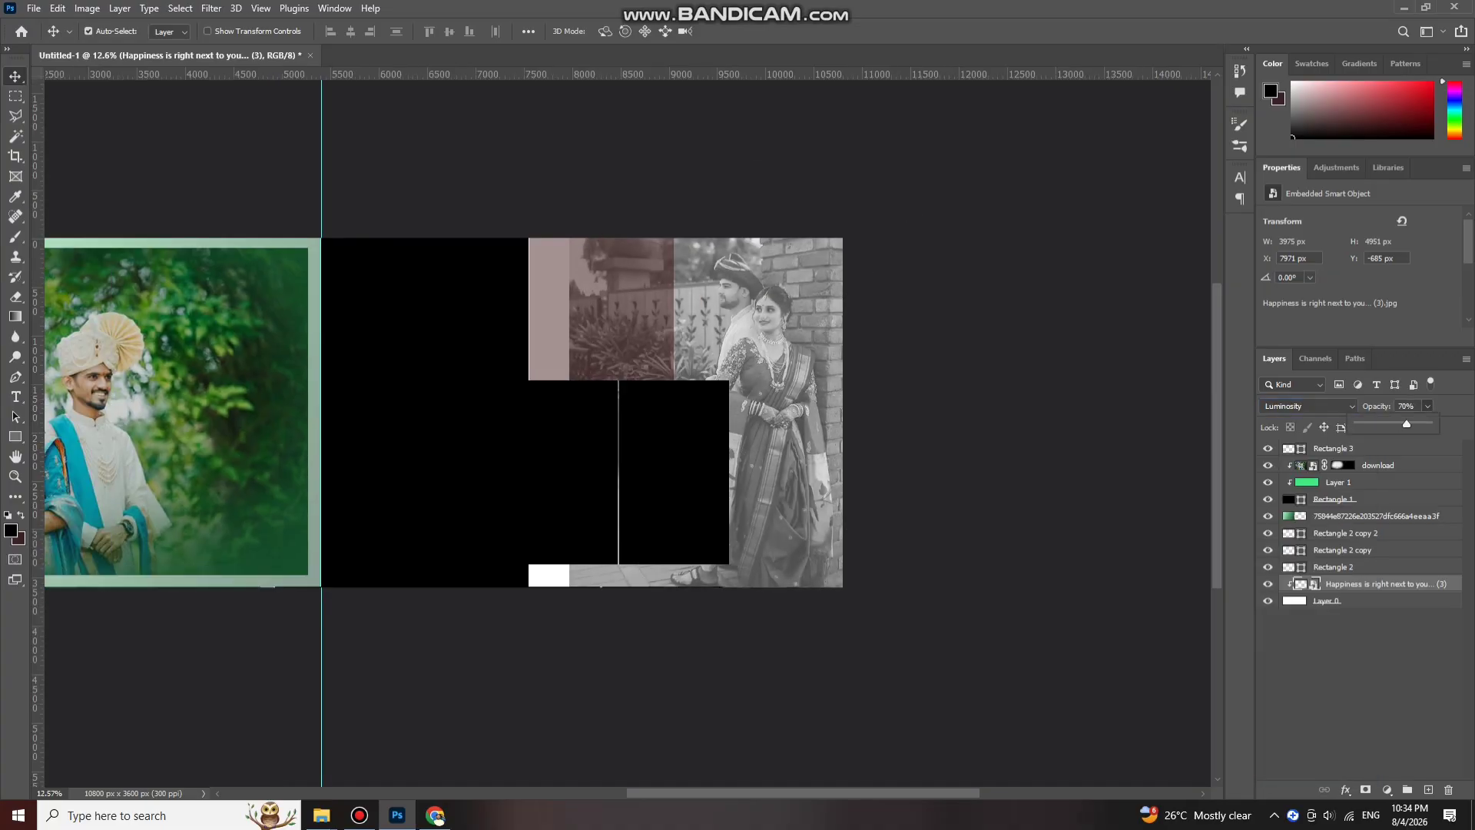
pyautogui.click(607, 311)
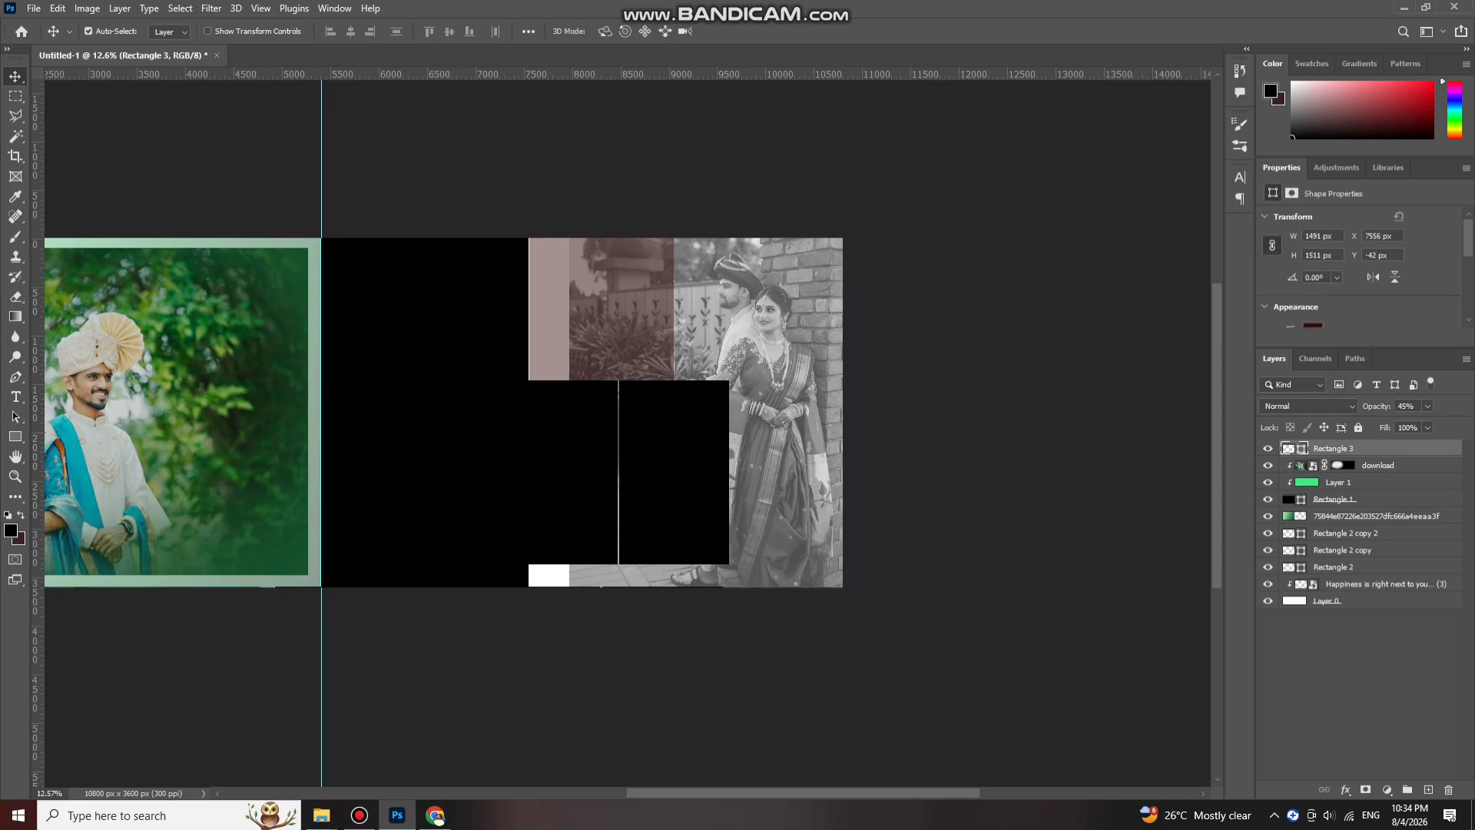
pyautogui.moveTo(1298, 448); pyautogui.dragTo(1299, 576)
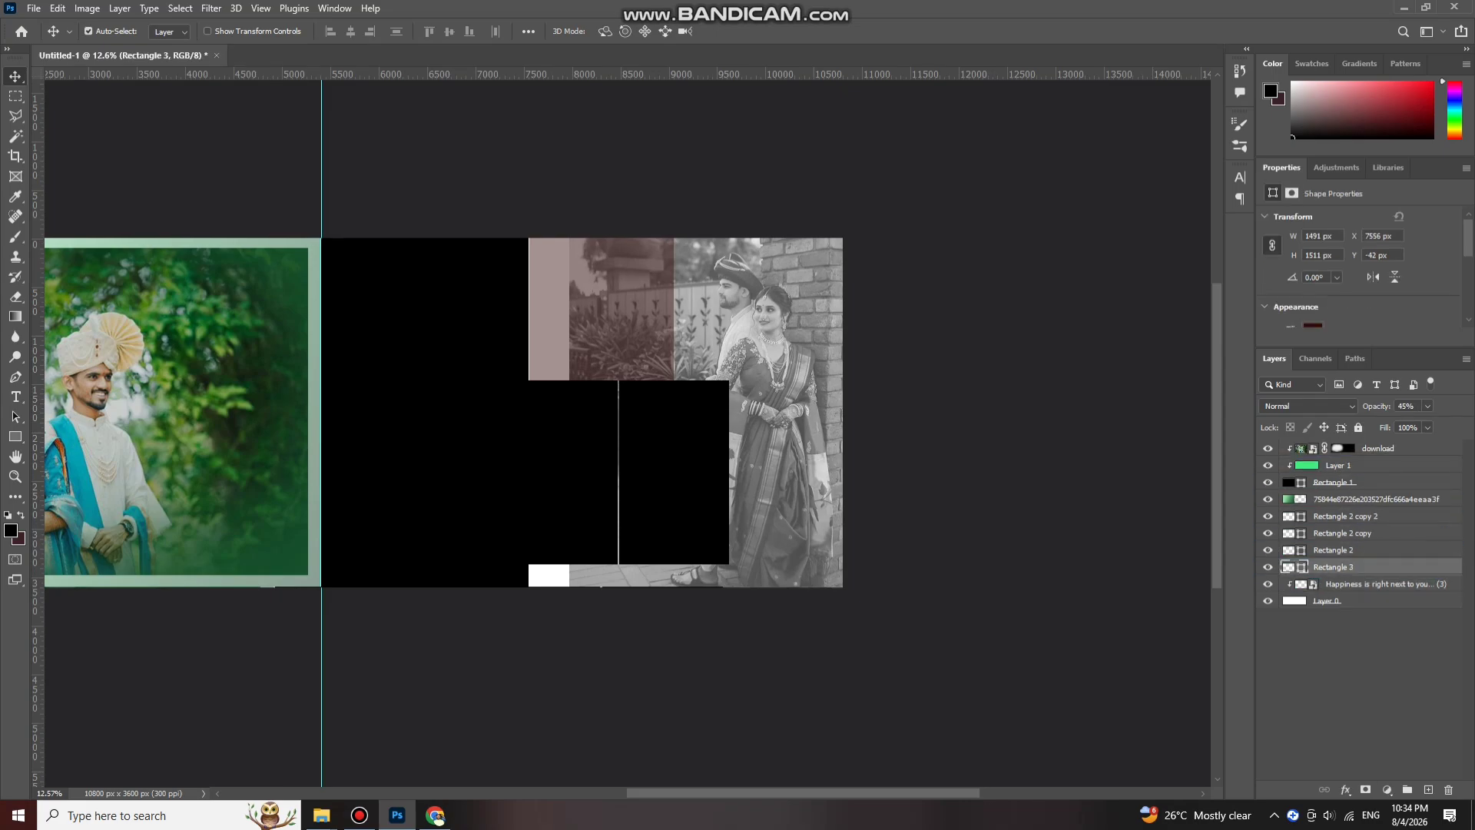
# Step: Delete the maroon rectangle and enlarge the grey couple photo to about 4417 x 5503 px, filling the area beside the tall black rectangle
pyautogui.press('Delete')
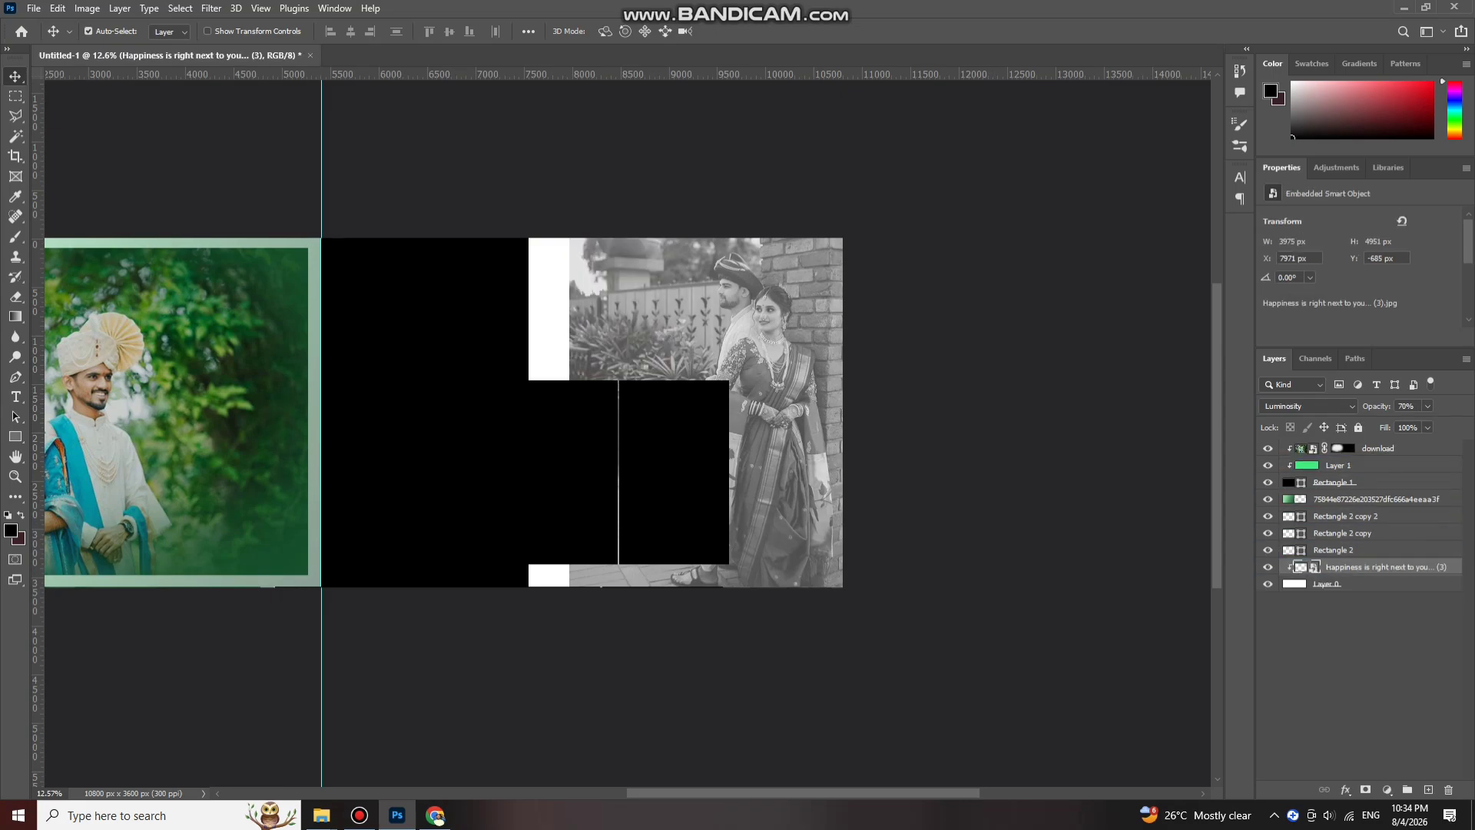
pyautogui.scroll(2, 542, 384)
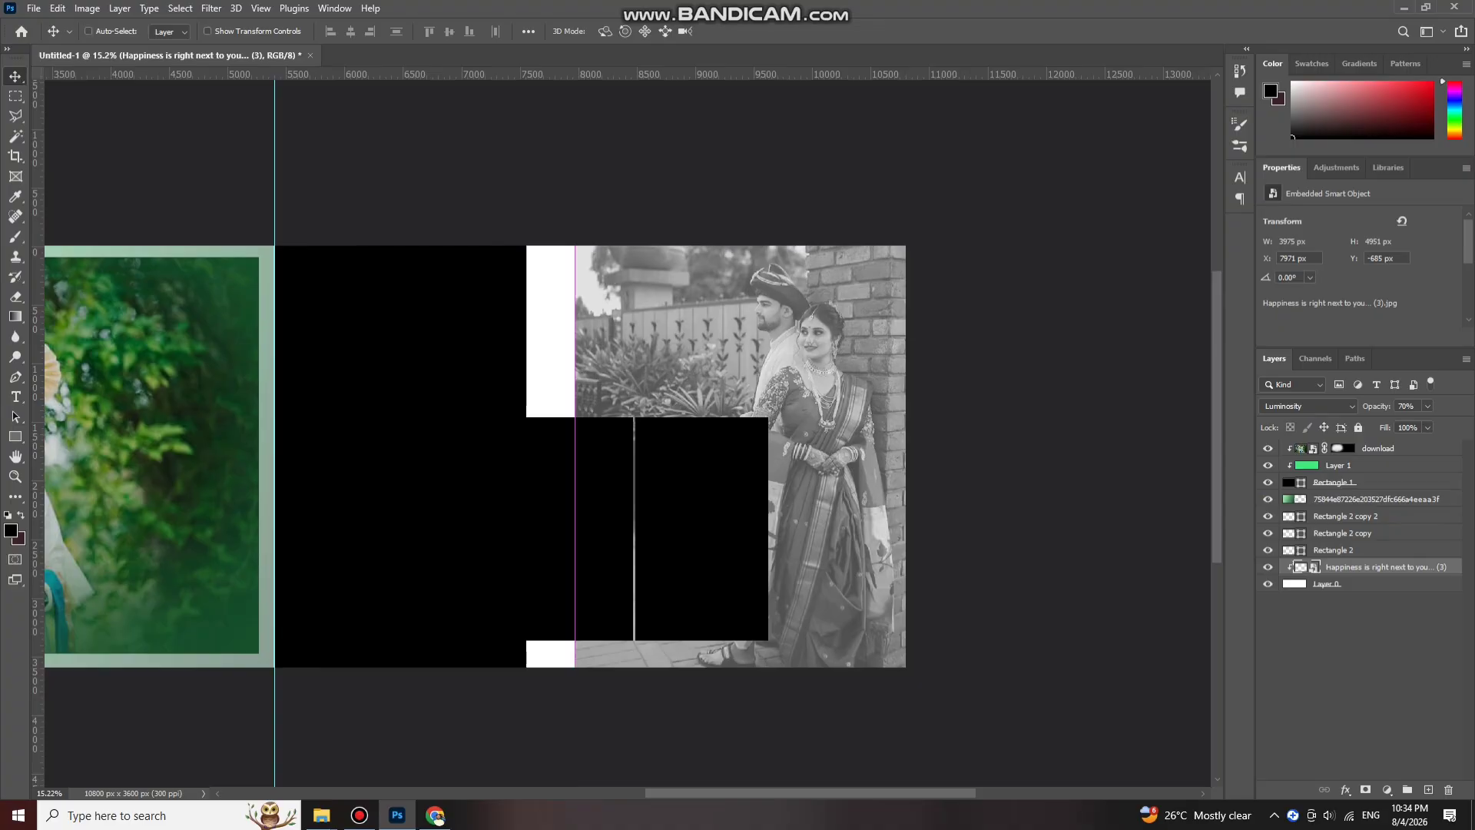
pyautogui.hotkey('ctrl', 't')
pyautogui.scroll(-2, 773, 344)
pyautogui.moveTo(633, 625); pyautogui.dragTo(597, 670)
pyautogui.press('Return')
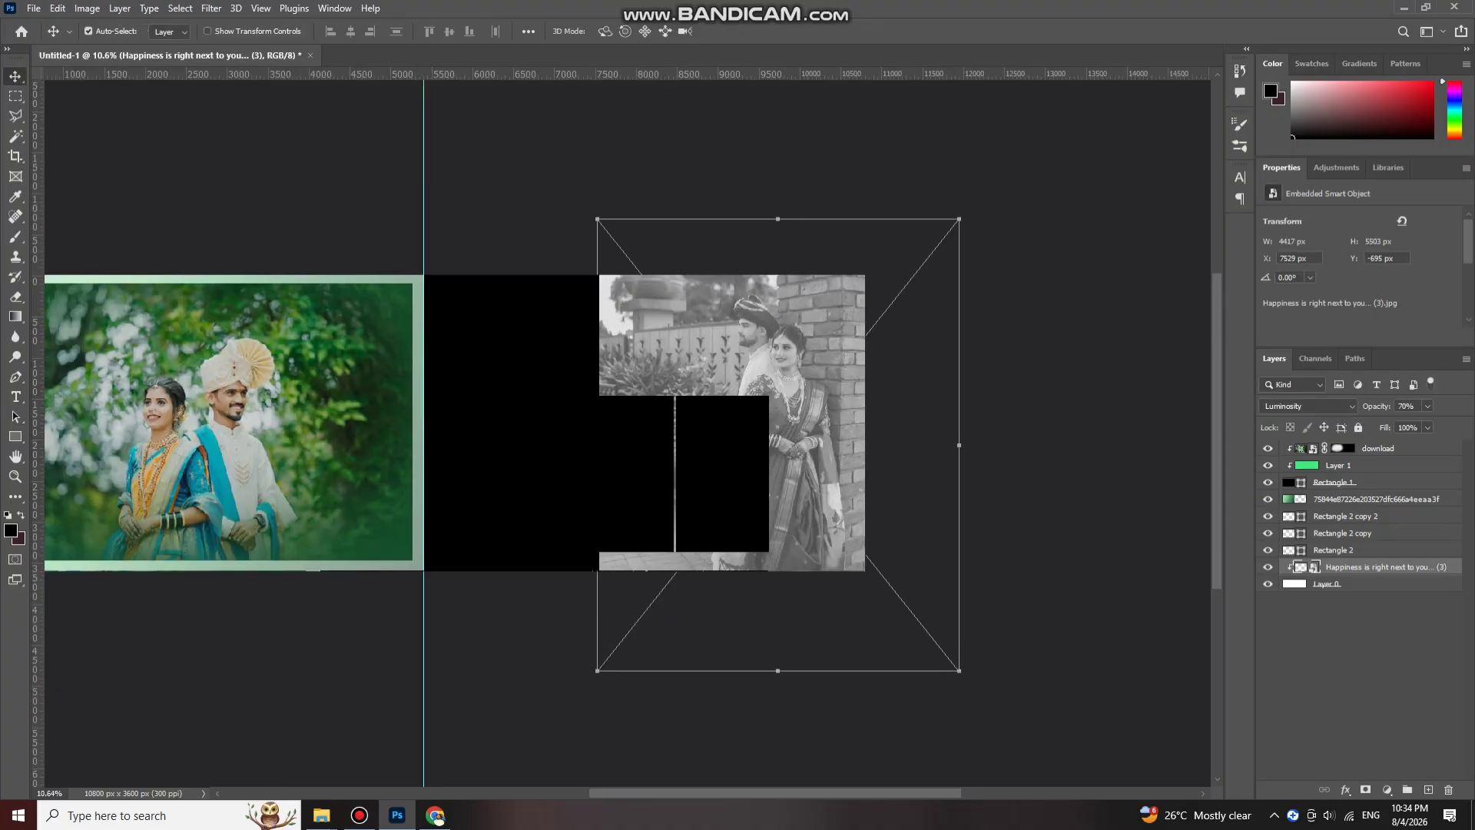
pyautogui.moveTo(802, 427); pyautogui.dragTo(801, 425)
pyautogui.scroll(4, 680, 319)
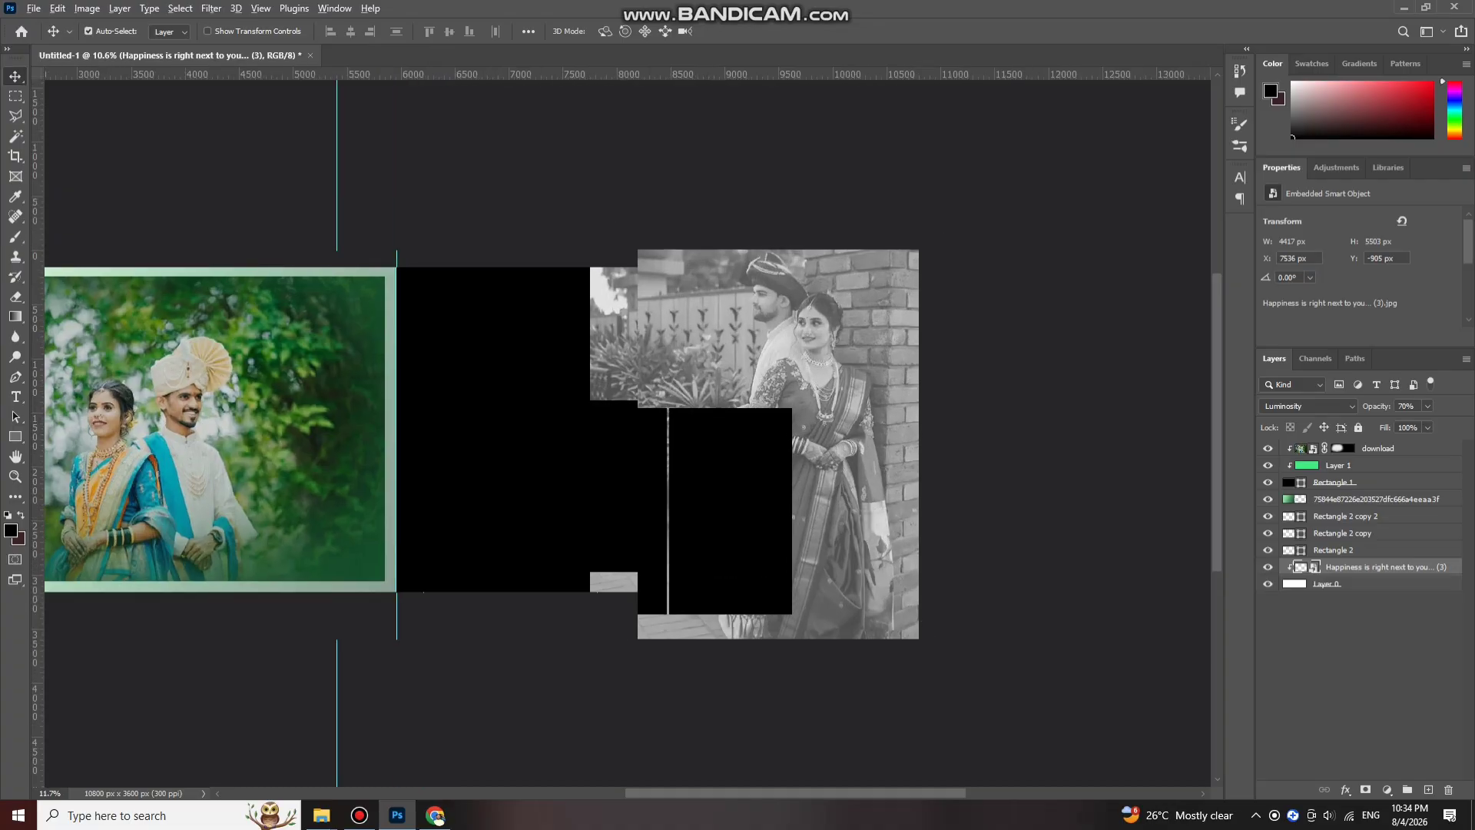
pyautogui.scroll(-2, 680, 320)
# Step: Draw a rectangle about 2453 x 2028 px over the two small black frames and fill it with white, ffffff
pyautogui.click(616, 498)
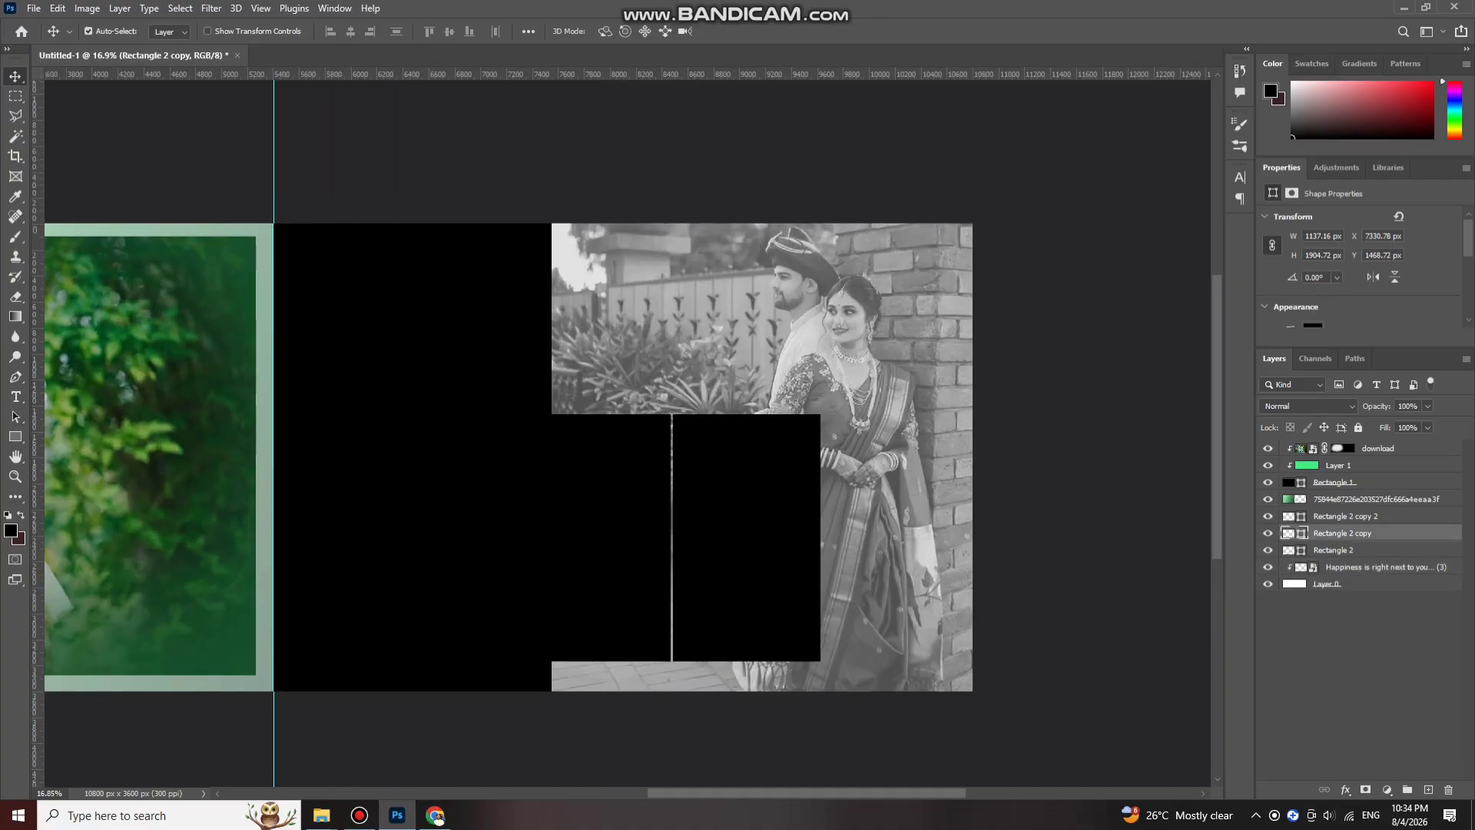
pyautogui.press('u')
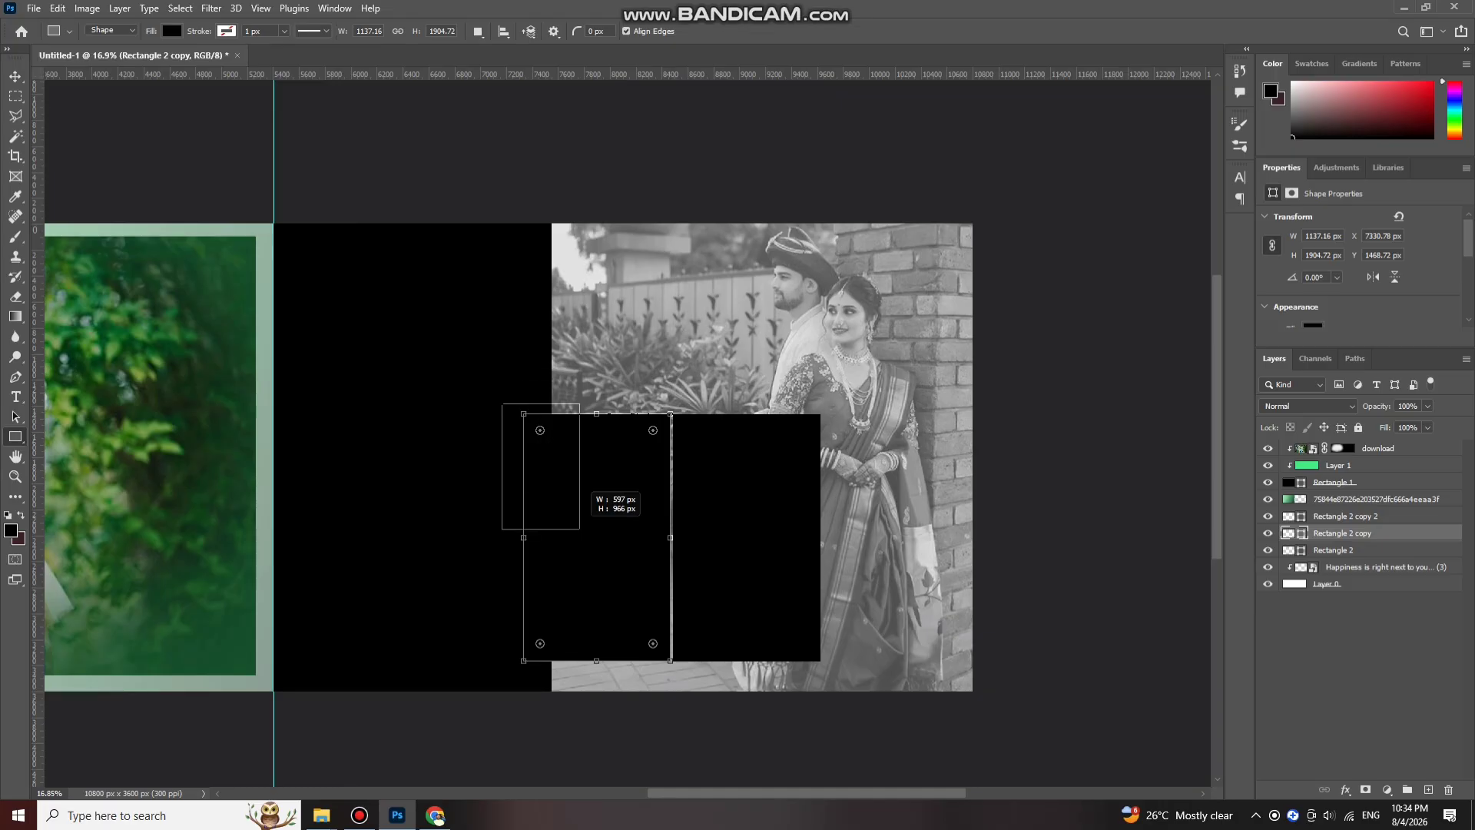
pyautogui.moveTo(580, 529); pyautogui.dragTo(819, 665)
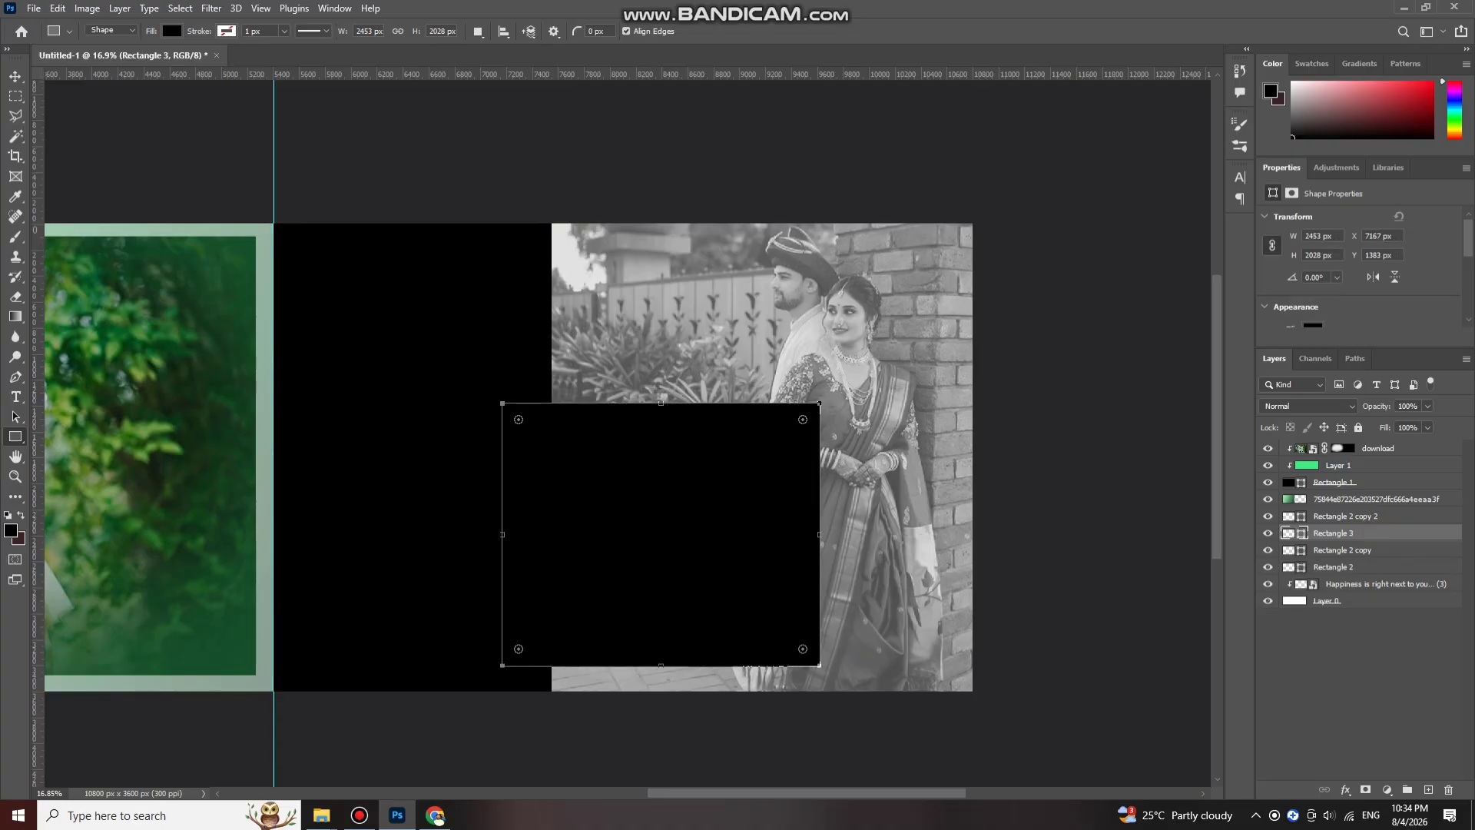
pyautogui.click(172, 31)
pyautogui.click(266, 62)
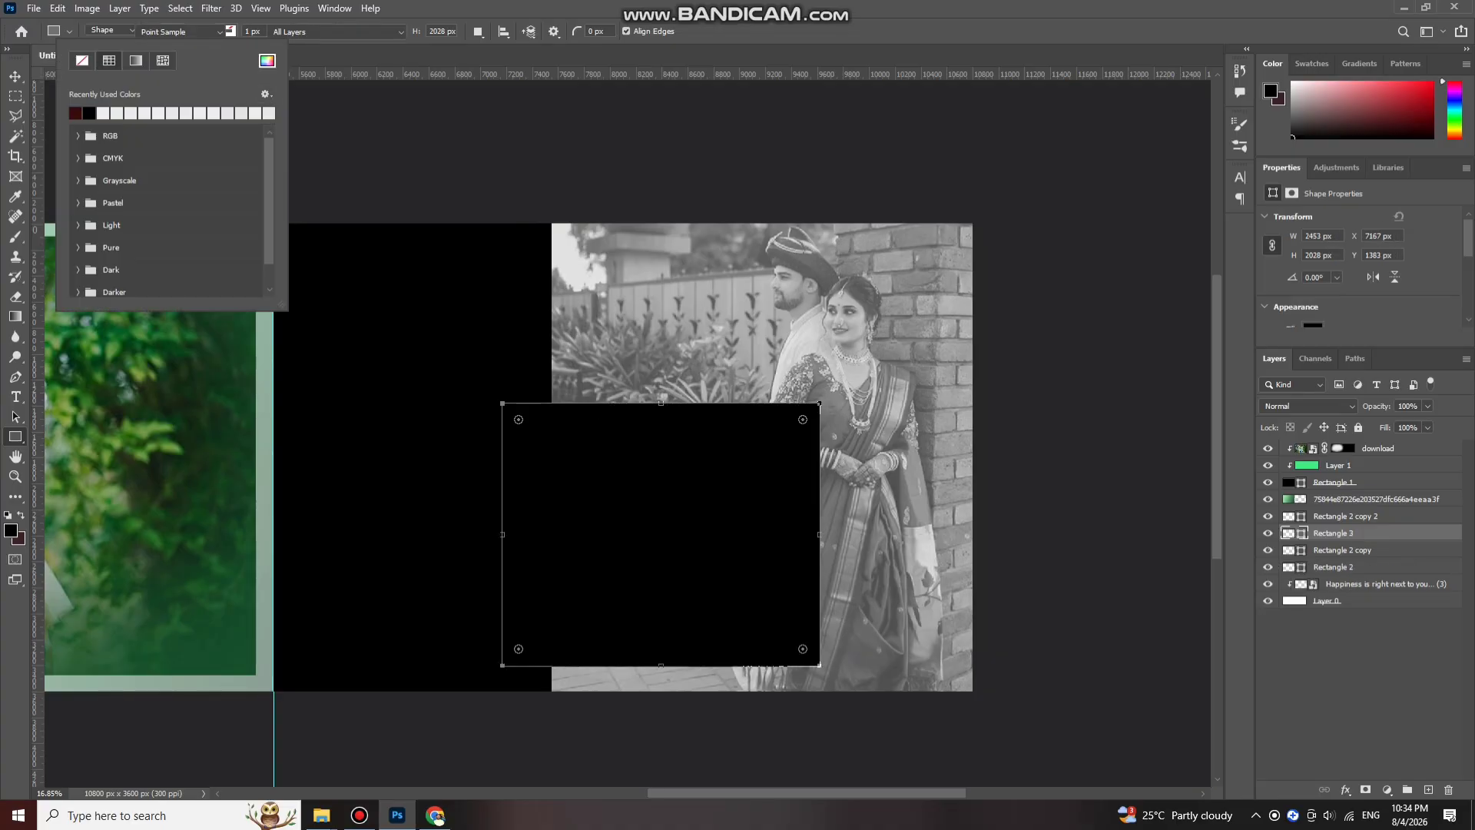
pyautogui.write('ffffff')
pyautogui.press('Return')
pyautogui.press('v')
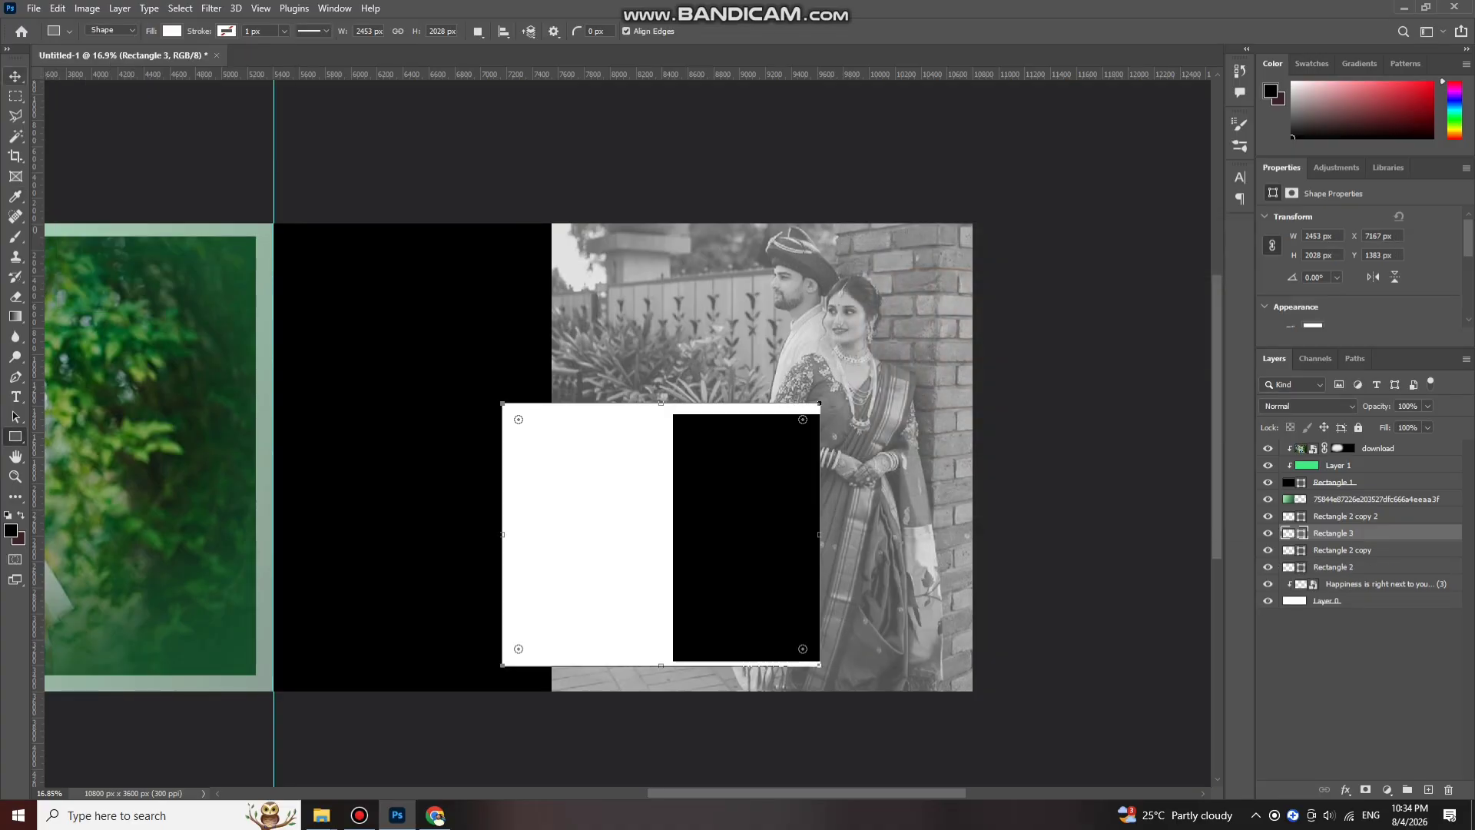
# Step: Move the white rectangle's layer beneath both small frames and resize it to about 2394 x 1992 px as an even border around them
pyautogui.moveTo(1333, 538); pyautogui.dragTo(1333, 550)
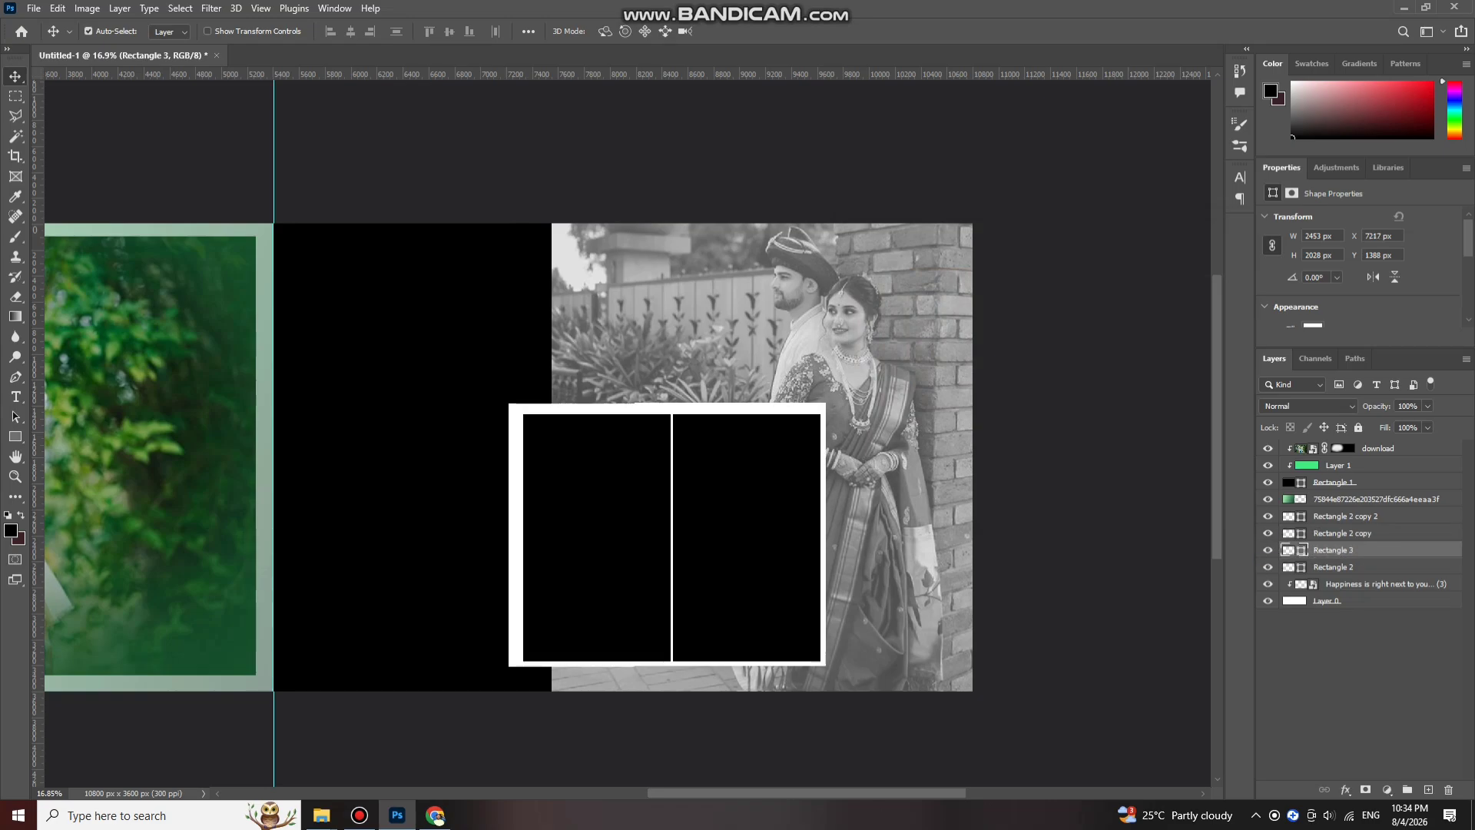
pyautogui.hotkey('ctrl', 't')
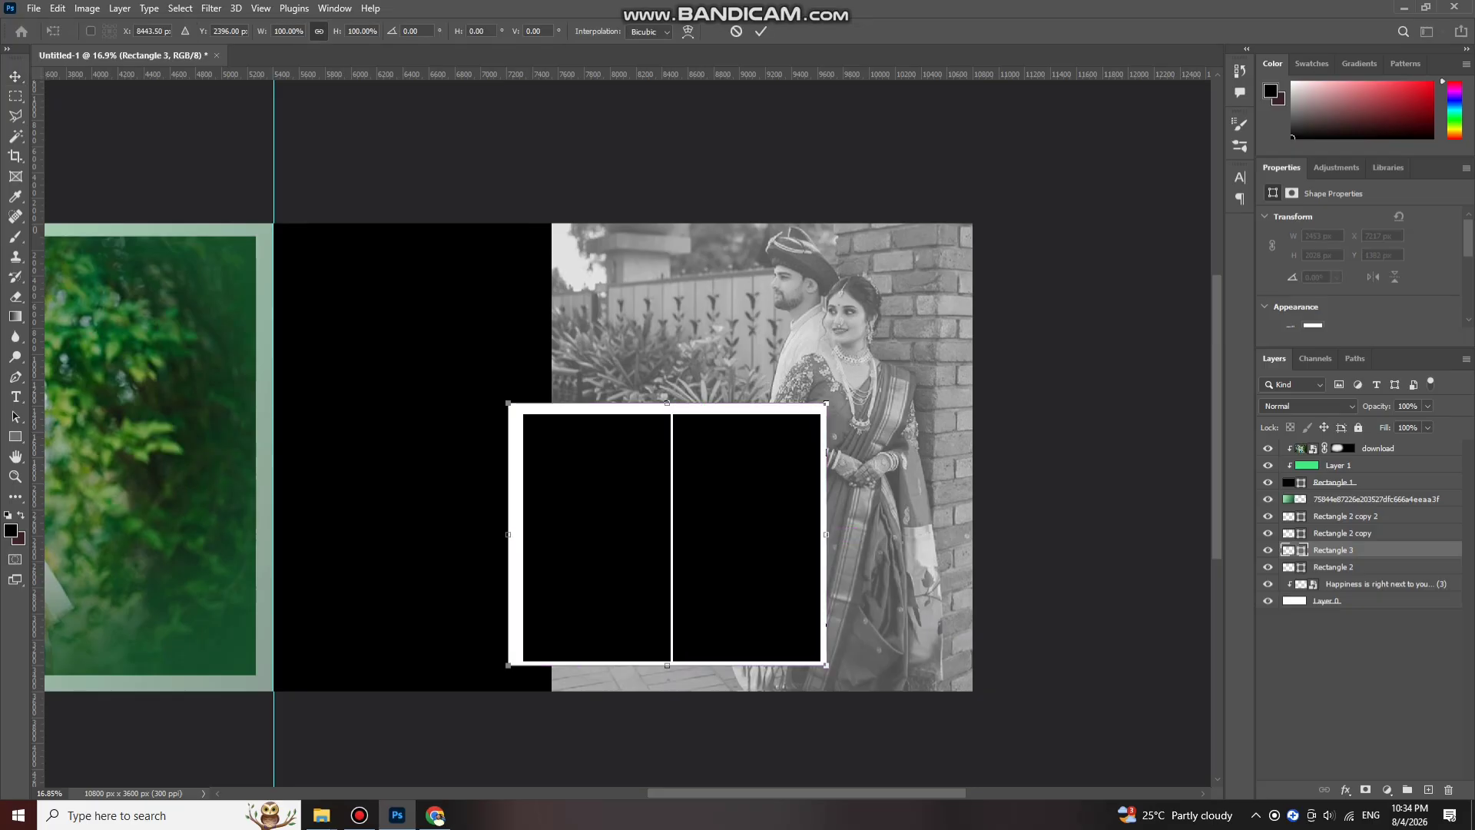
pyautogui.moveTo(667, 402); pyautogui.dragTo(666, 408)
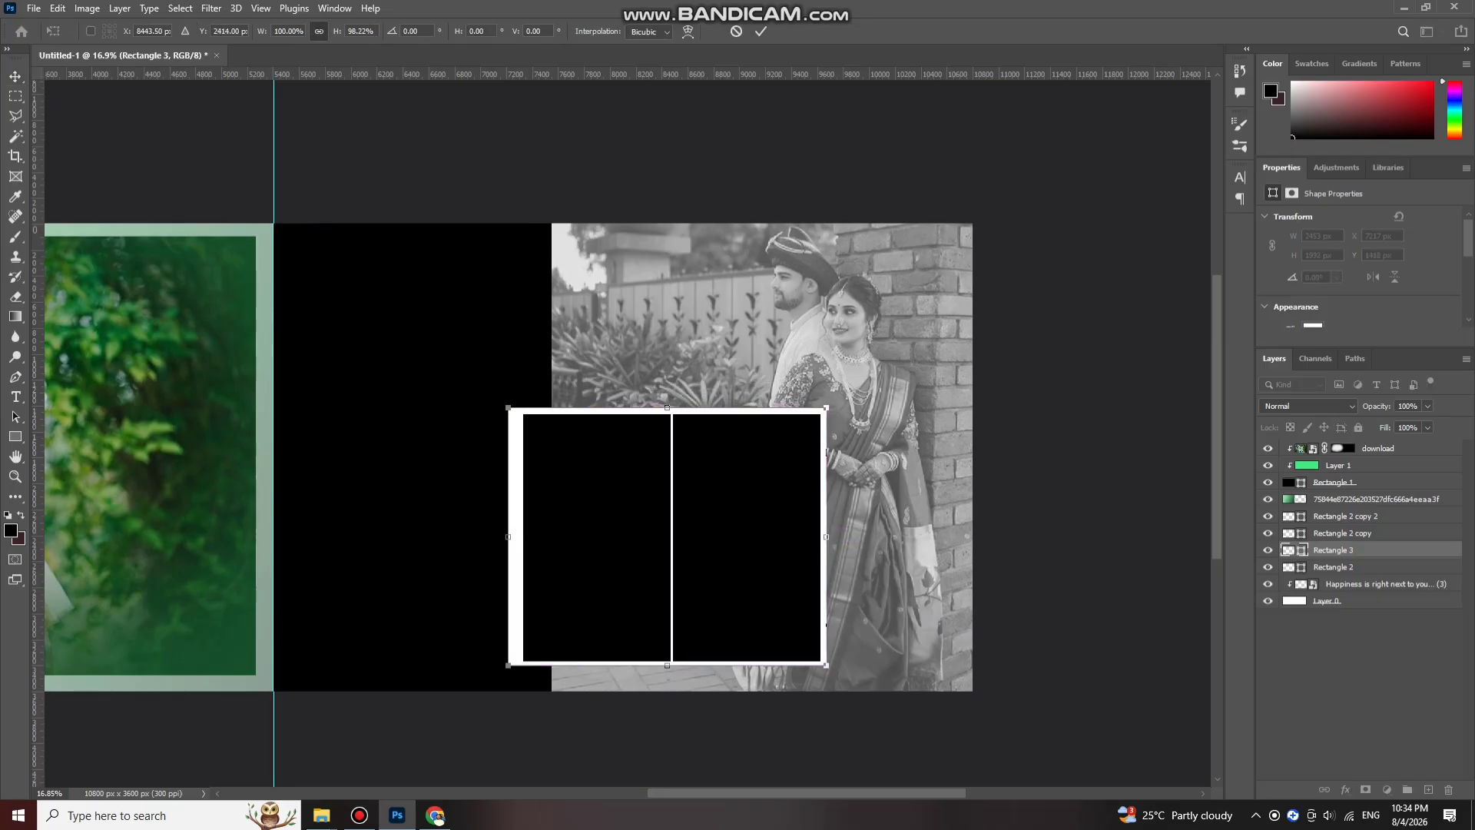
pyautogui.moveTo(507, 537); pyautogui.dragTo(516, 536)
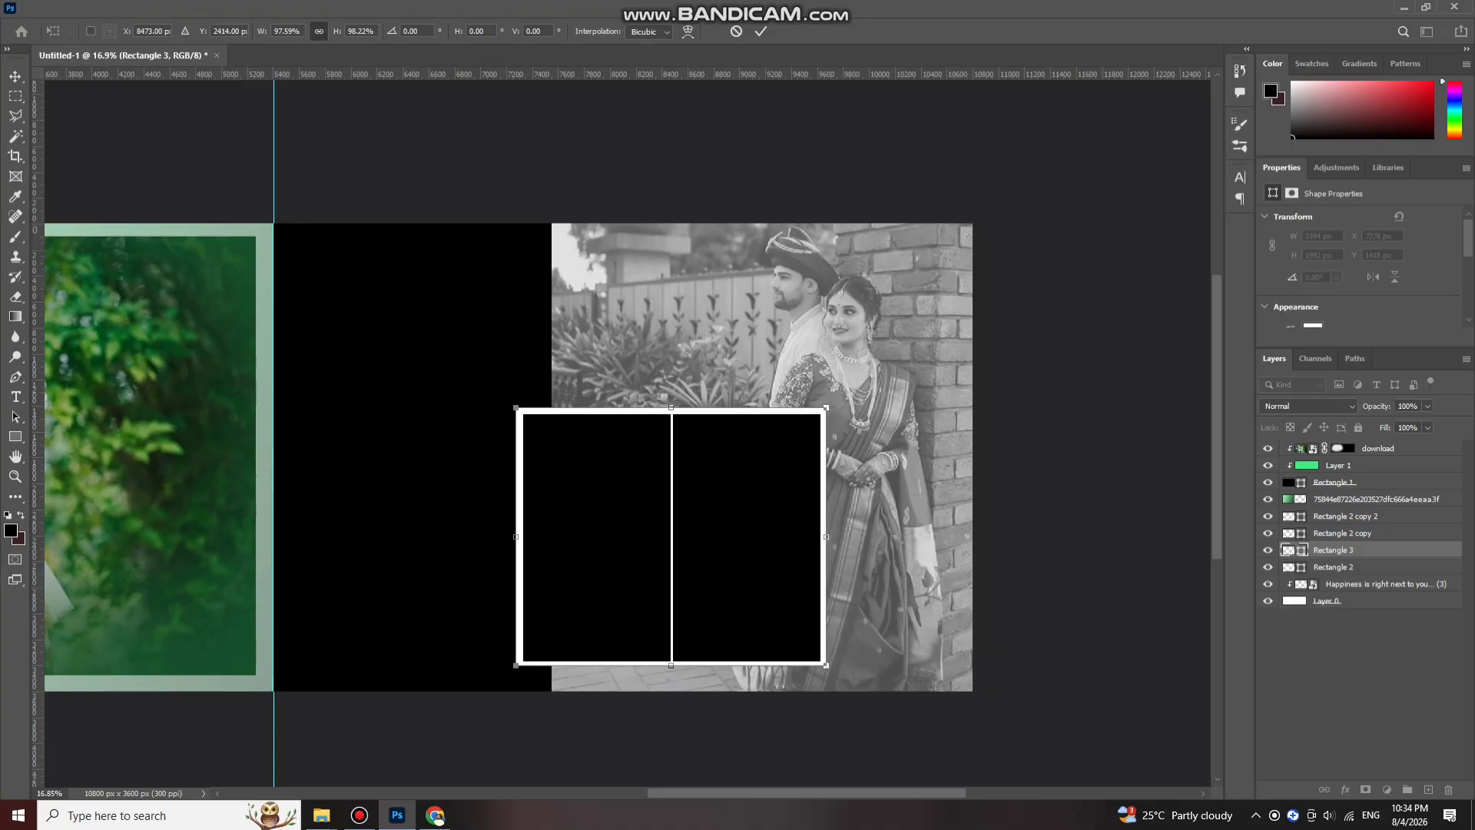
pyautogui.press('Return')
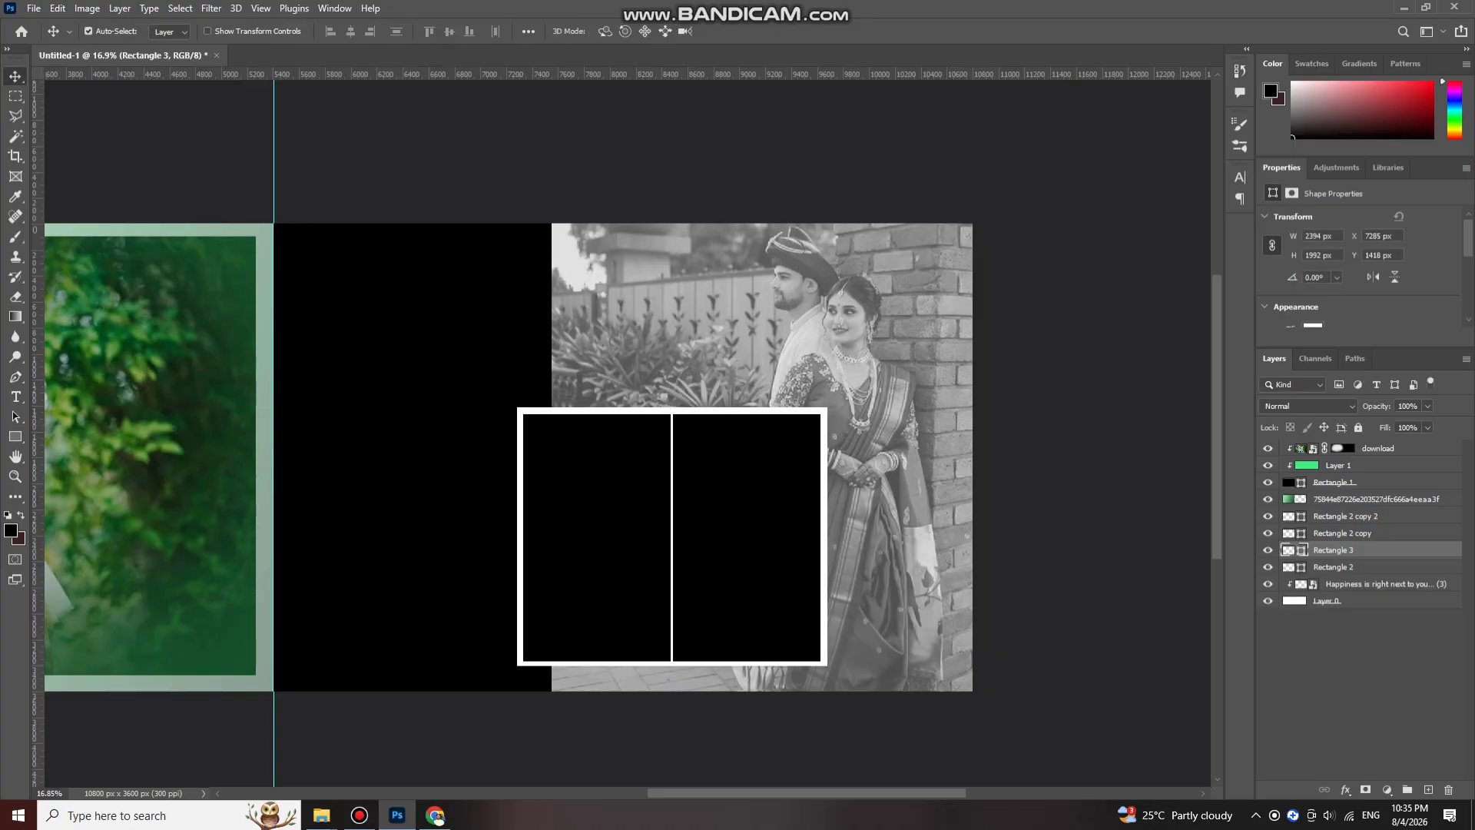
# Step: Select the white border with both small black frames, scale them together to about 99% and shift them slightly toward the tall black rectangle
pyautogui.scroll(-2, 646, 519)
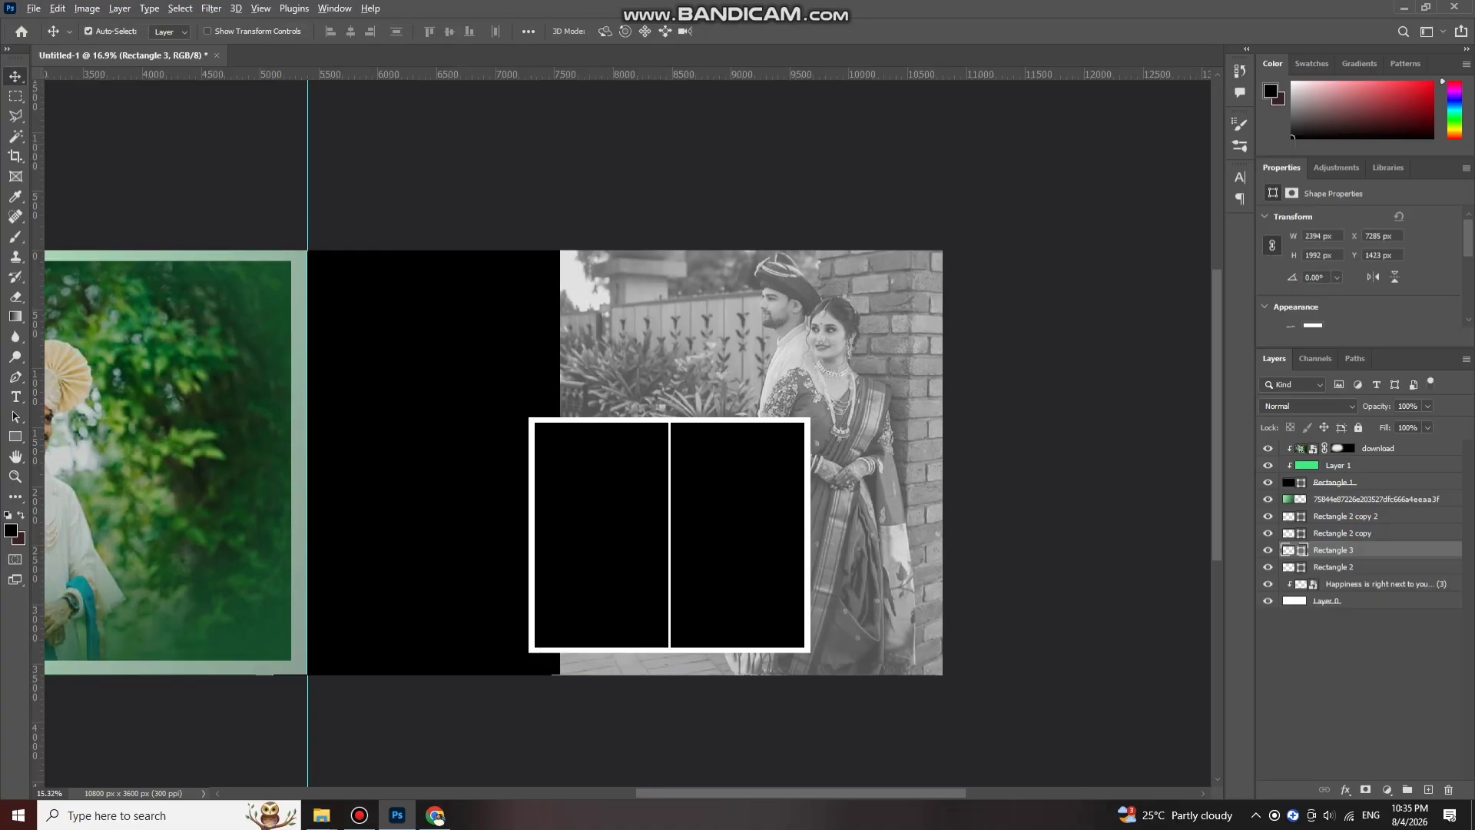
pyautogui.hotkey('alt', ']')
pyautogui.hotkey('alt', ']')
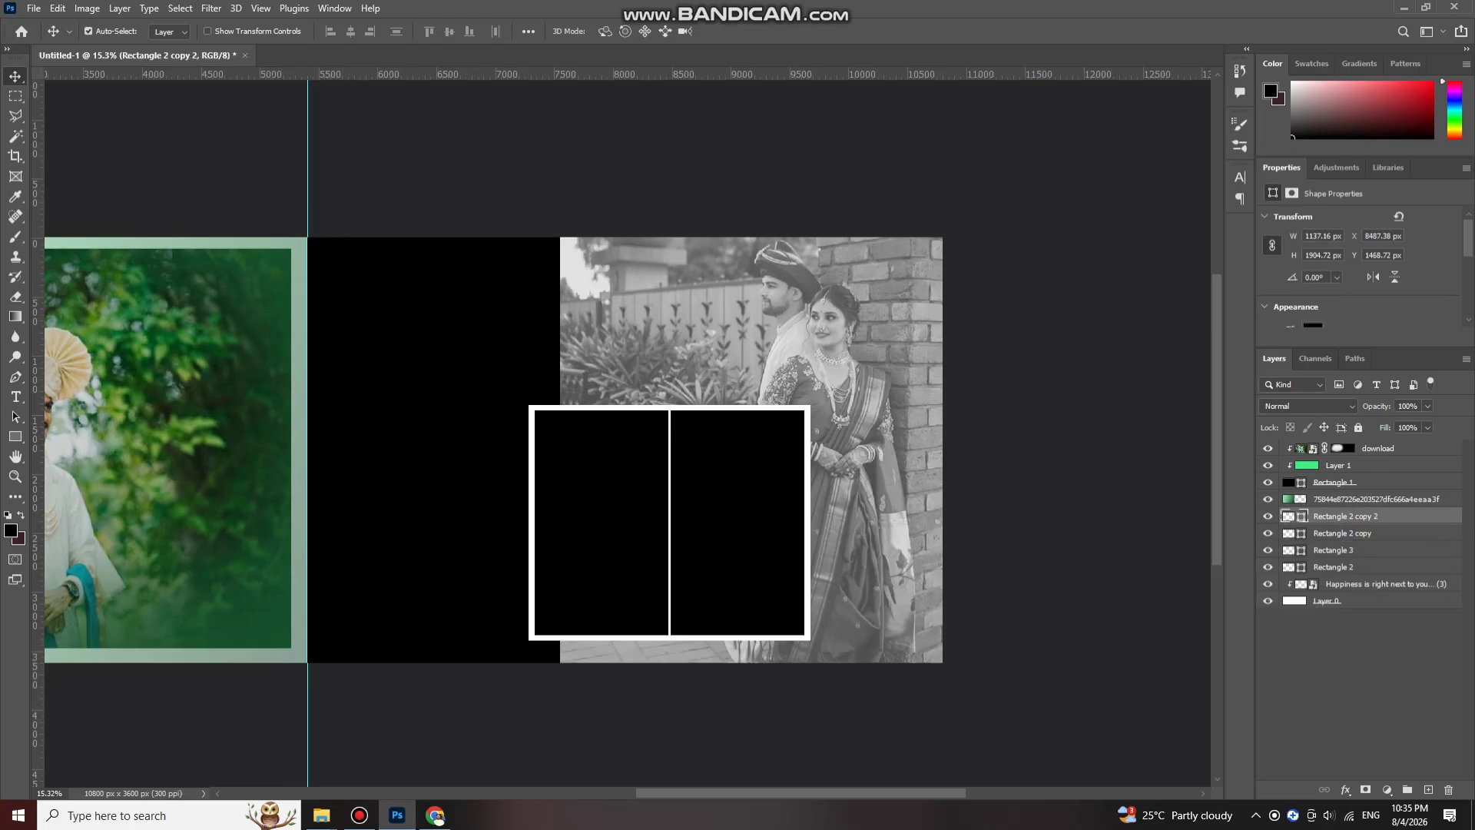
pyautogui.keyDown('shift'); pyautogui.click(1334, 550); pyautogui.keyUp('shift')
pyautogui.hotkey('ctrl', 't')
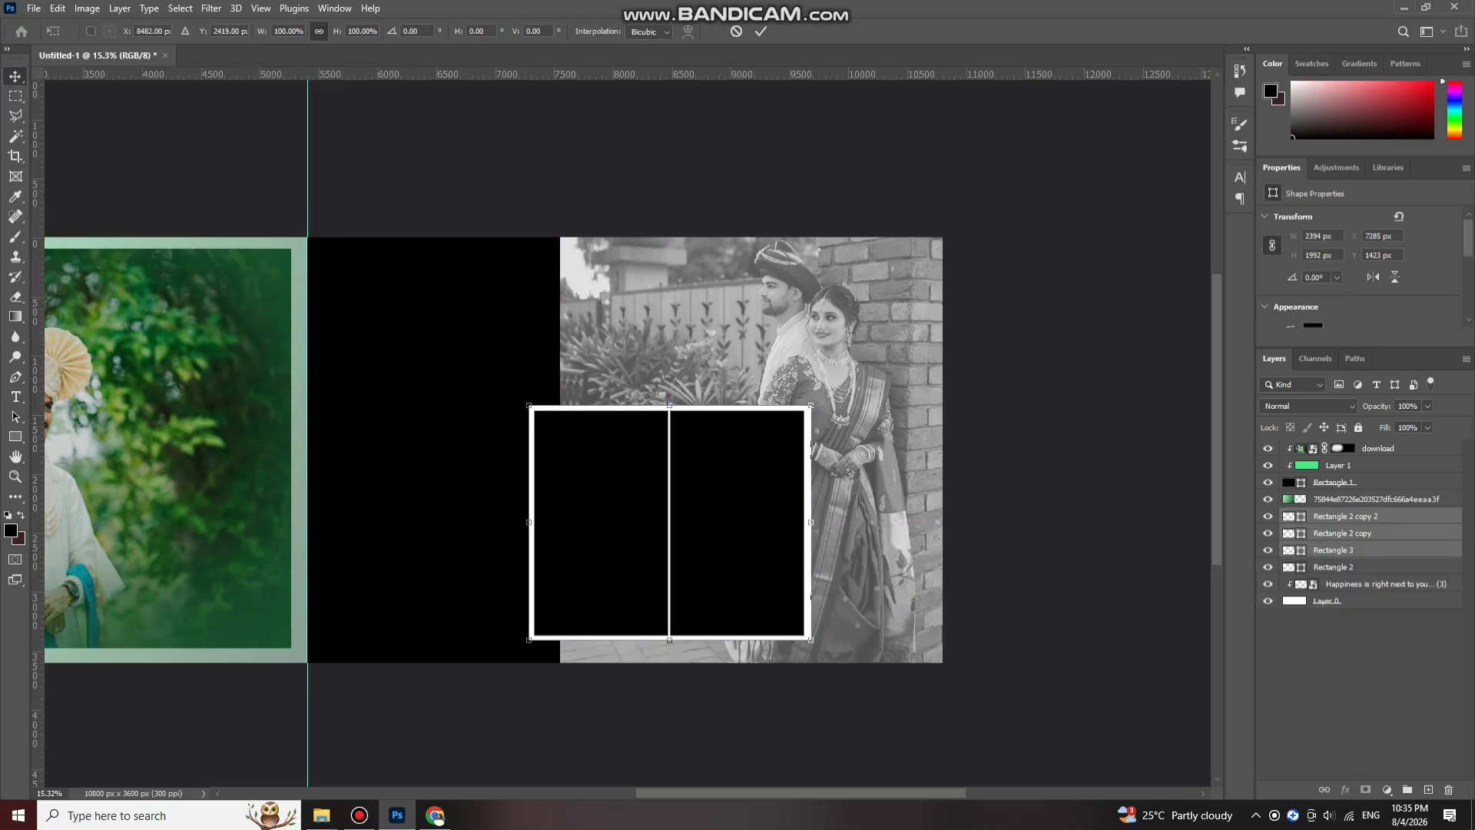
pyautogui.moveTo(729, 508)
pyautogui.mouseDown()
pyautogui.moveTo(716, 508)
pyautogui.moveTo(724, 491)
pyautogui.mouseUp()
pyautogui.moveTo(797, 405); pyautogui.dragTo(792, 409)
pyautogui.moveTo(780, 477); pyautogui.dragTo(791, 474)
pyautogui.press('Return')
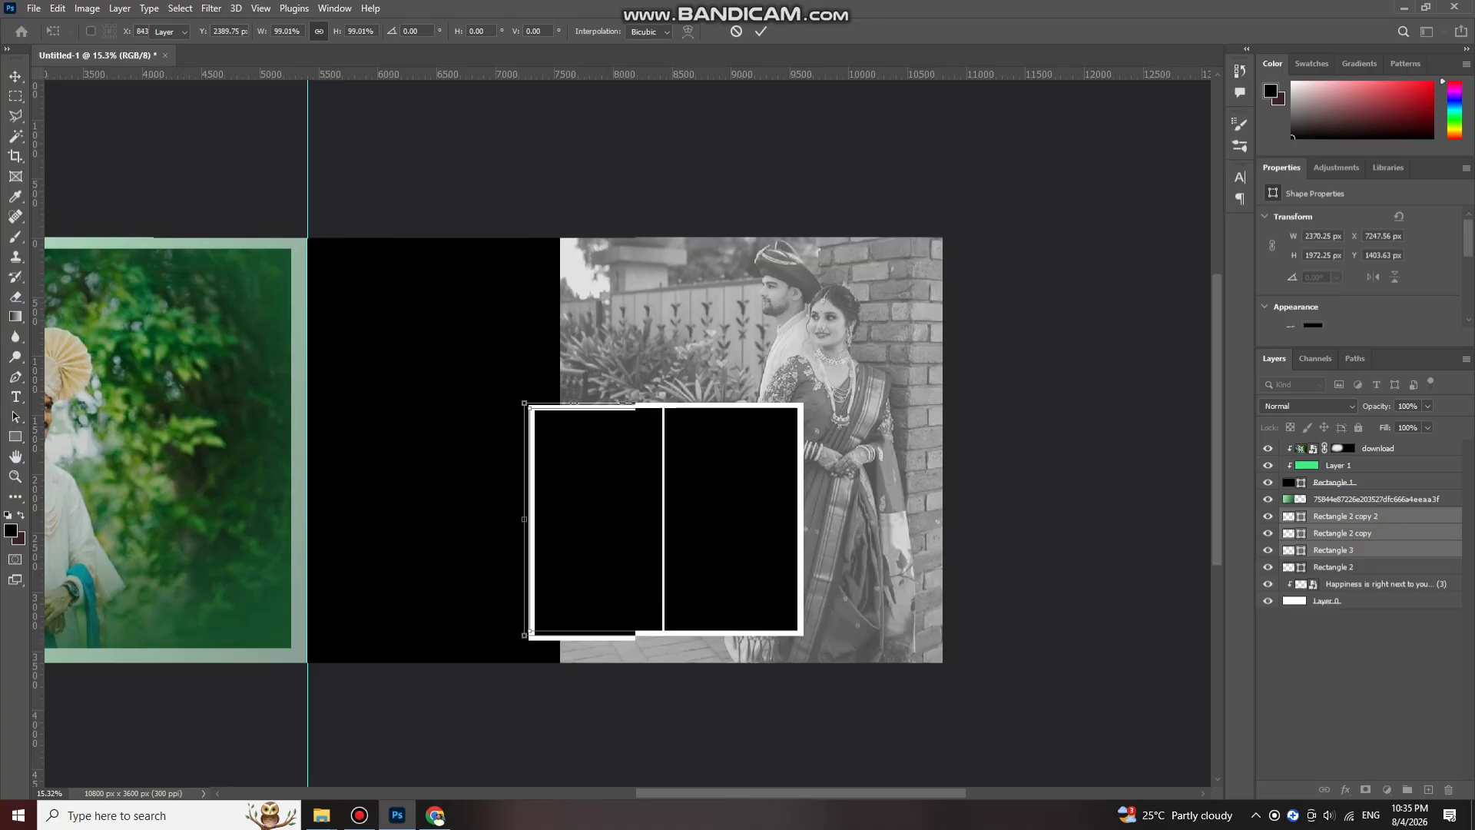
pyautogui.scroll(-5, 667, 437)
pyautogui.scroll(4, 653, 437)
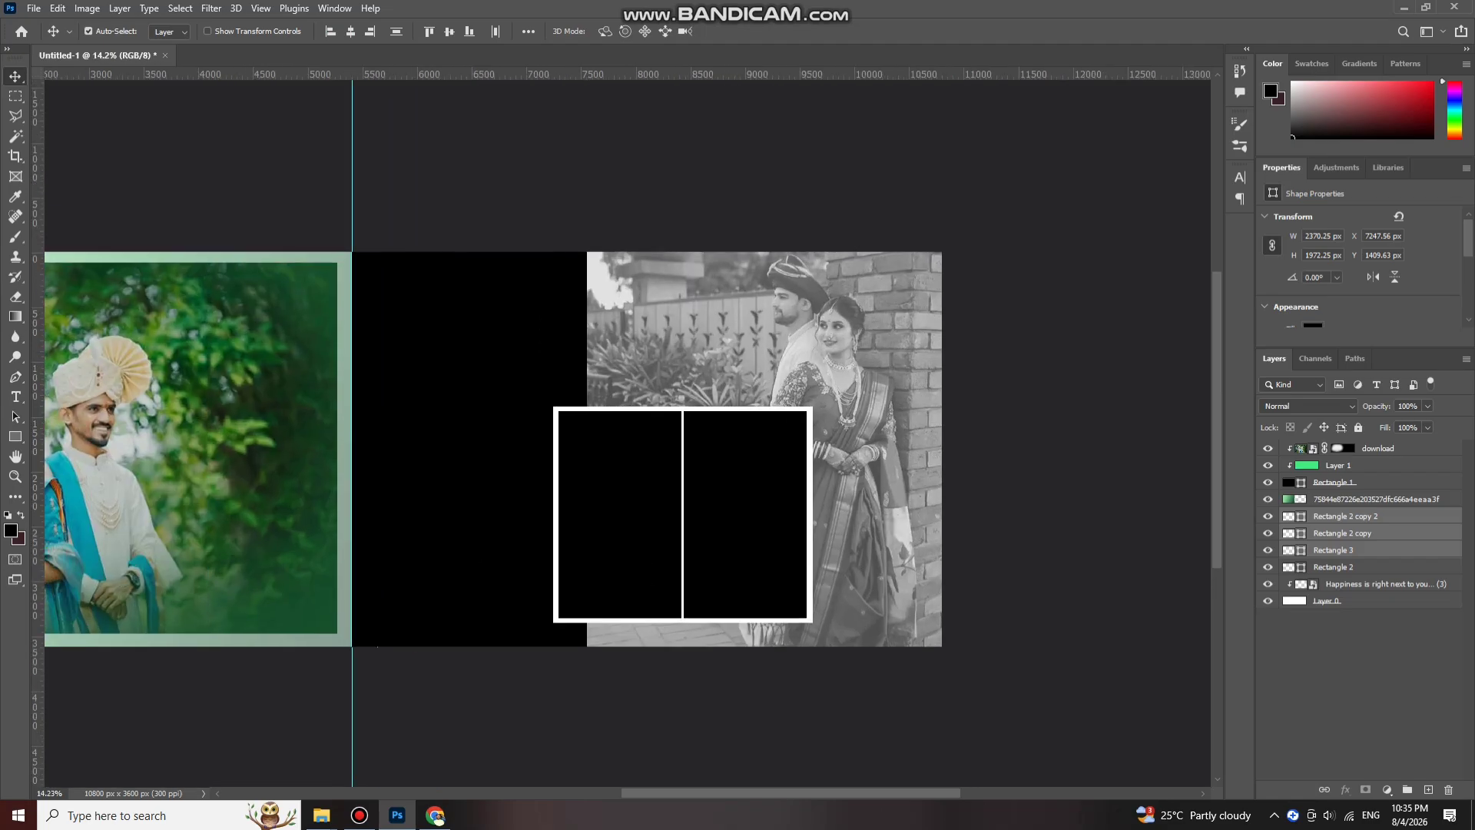
pyautogui.scroll(-3, 676, 430)
# Step: Draw a rectangle about 3479 x 3849 px directly above the grey couple photo and fill it with dark green 164f2b sampled from the bordered photo
pyautogui.click(496, 415)
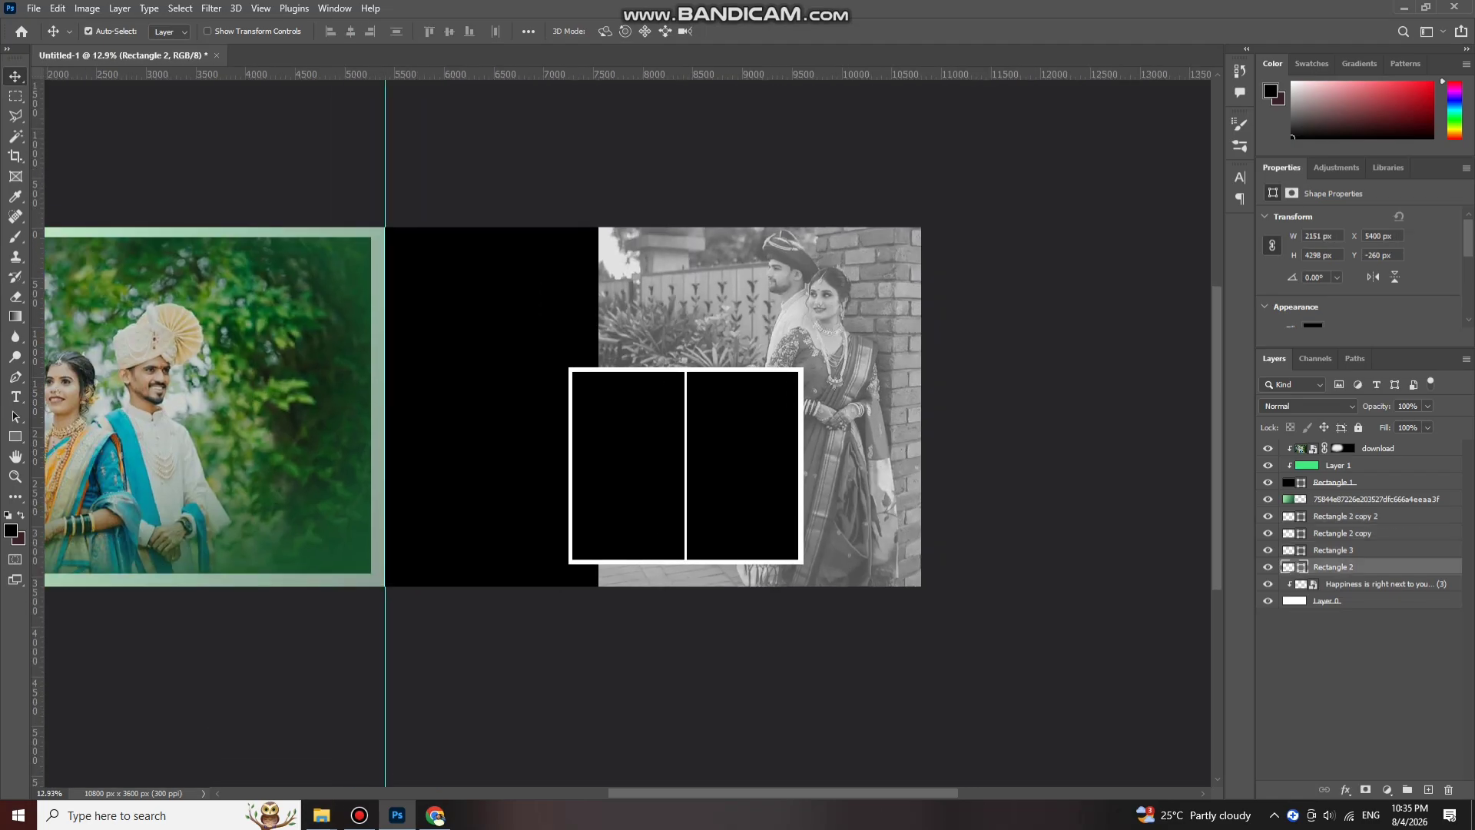
pyautogui.click(876, 414)
pyautogui.scroll(2, 907, 414)
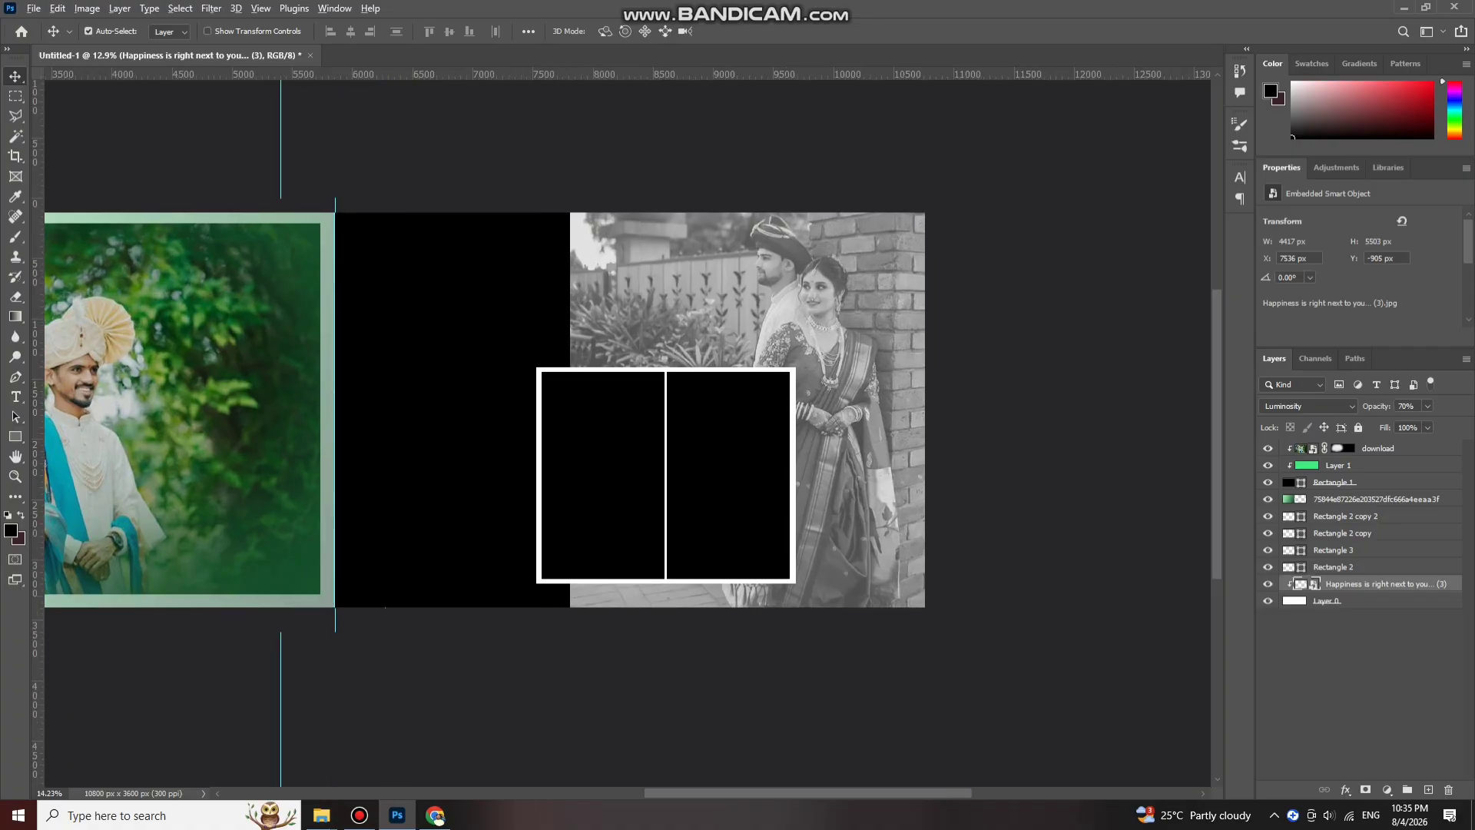
pyautogui.scroll(-1, 907, 414)
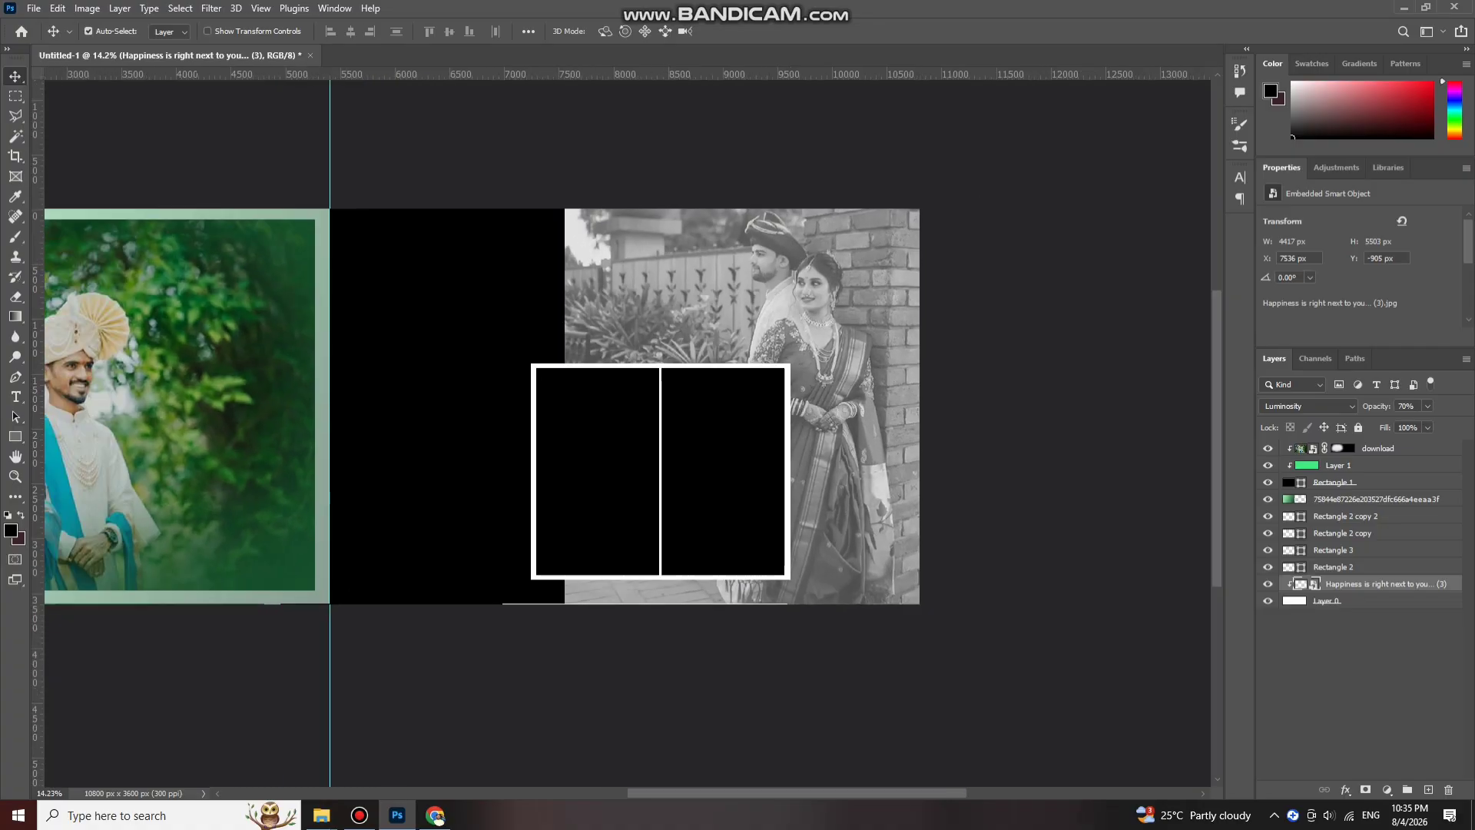
pyautogui.press('u')
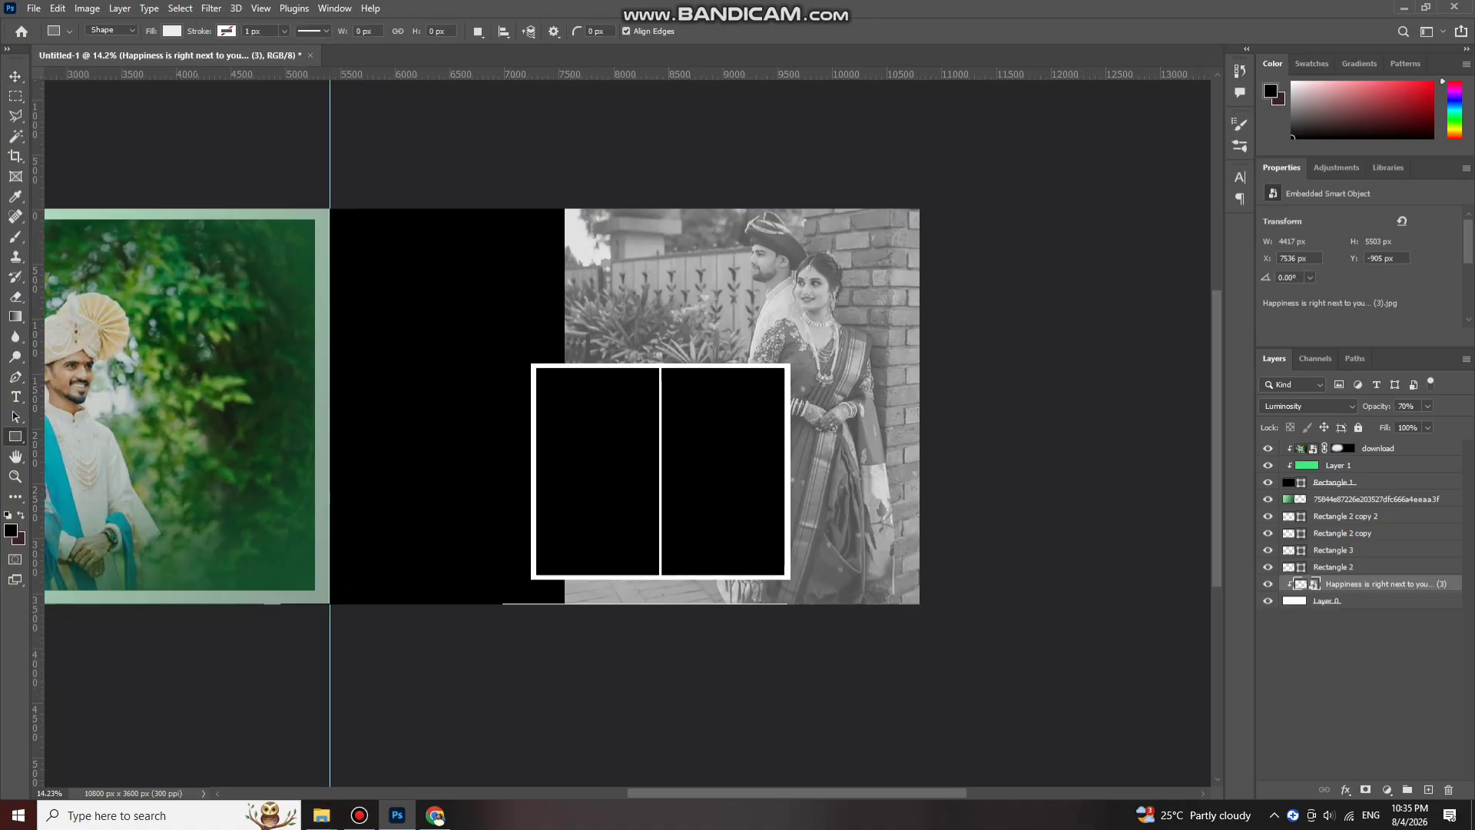
pyautogui.moveTo(565, 209); pyautogui.dragTo(944, 623)
pyautogui.press('Return')
pyautogui.click(267, 61)
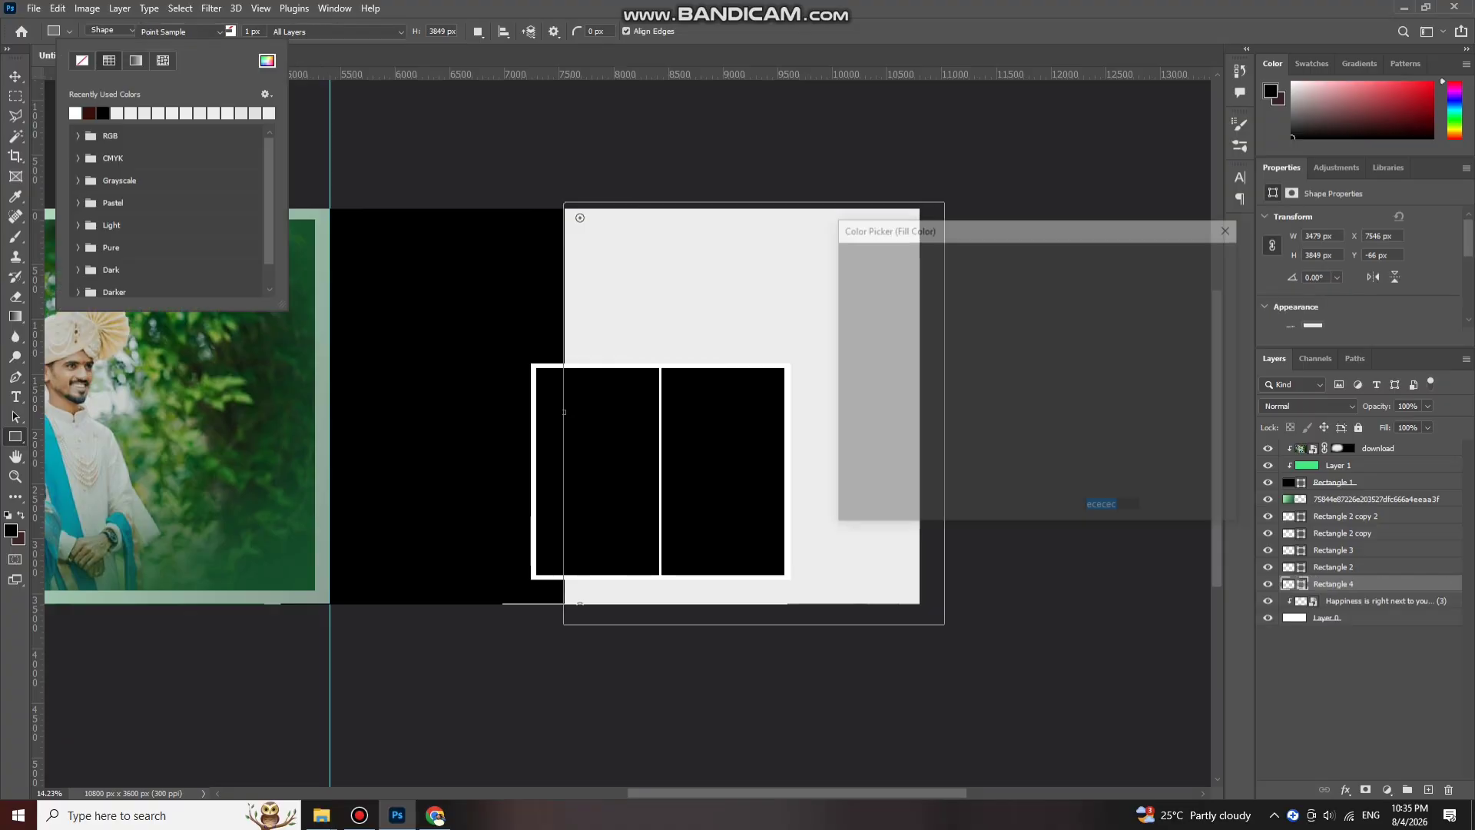
pyautogui.click(294, 430)
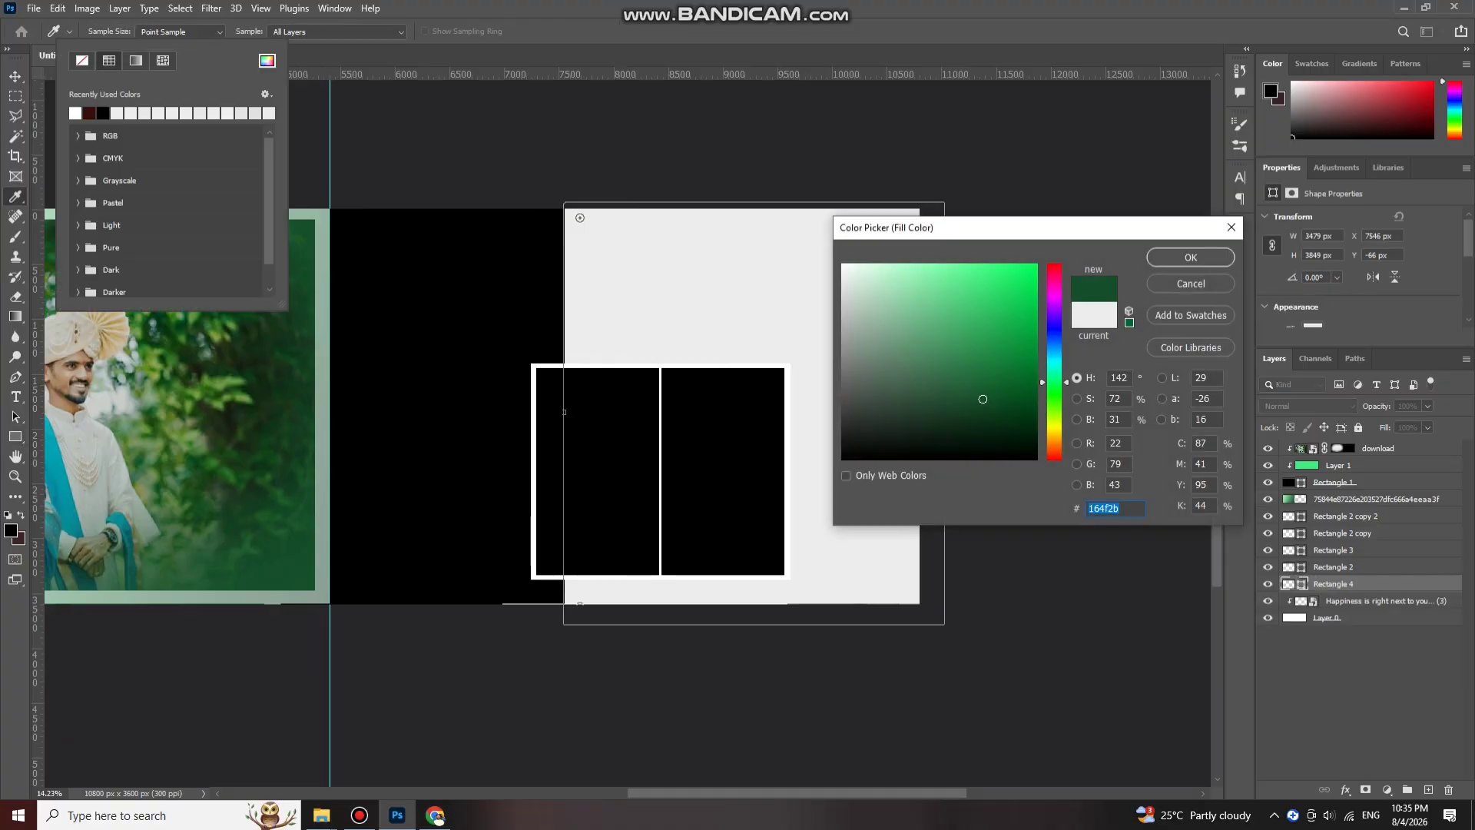
pyautogui.press('Return')
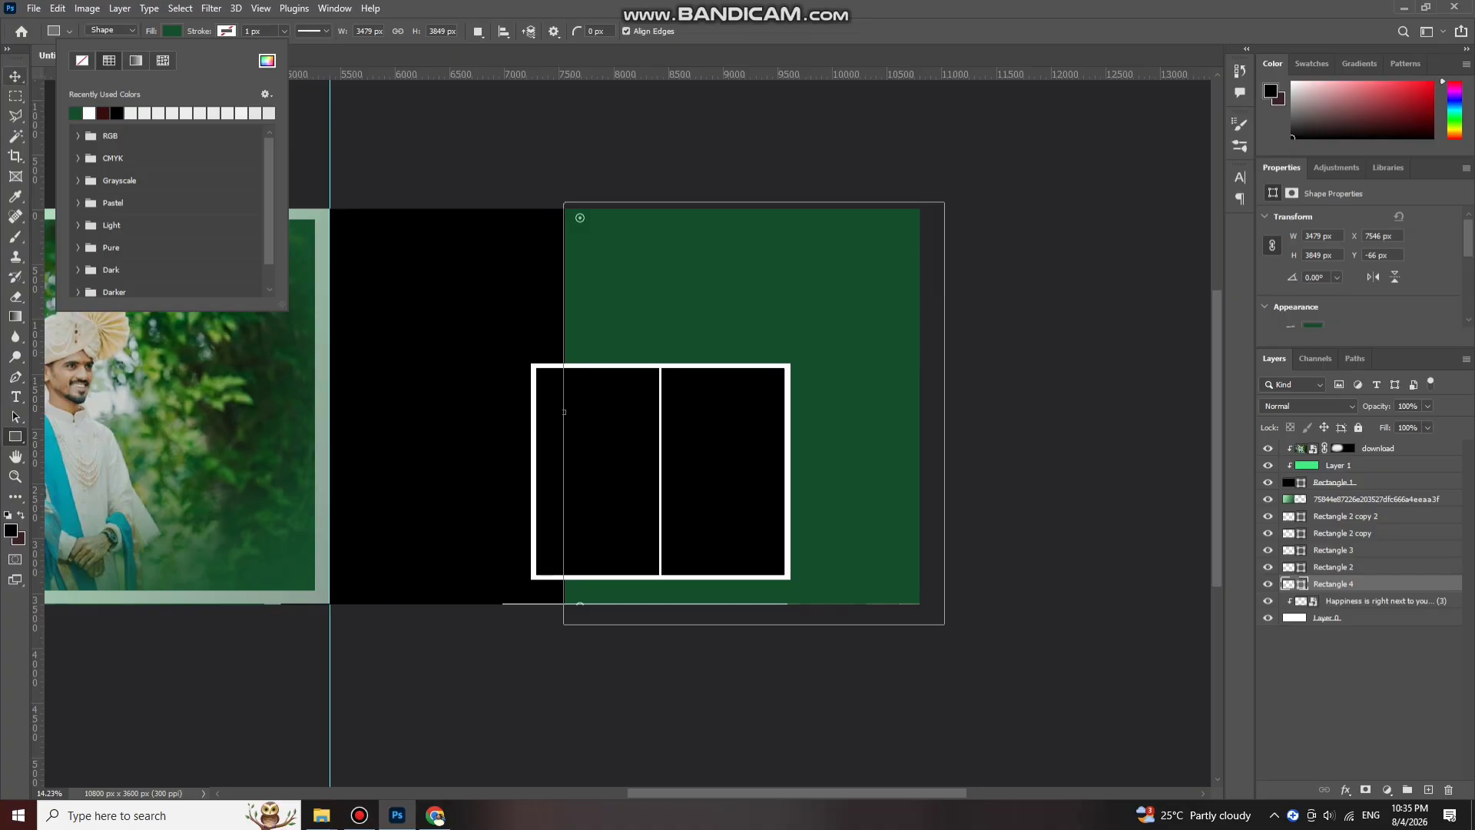
pyautogui.press('Escape')
# Step: Lower the dark green rectangle's opacity to 47% so it tints the grey couple photo
pyautogui.press('v')
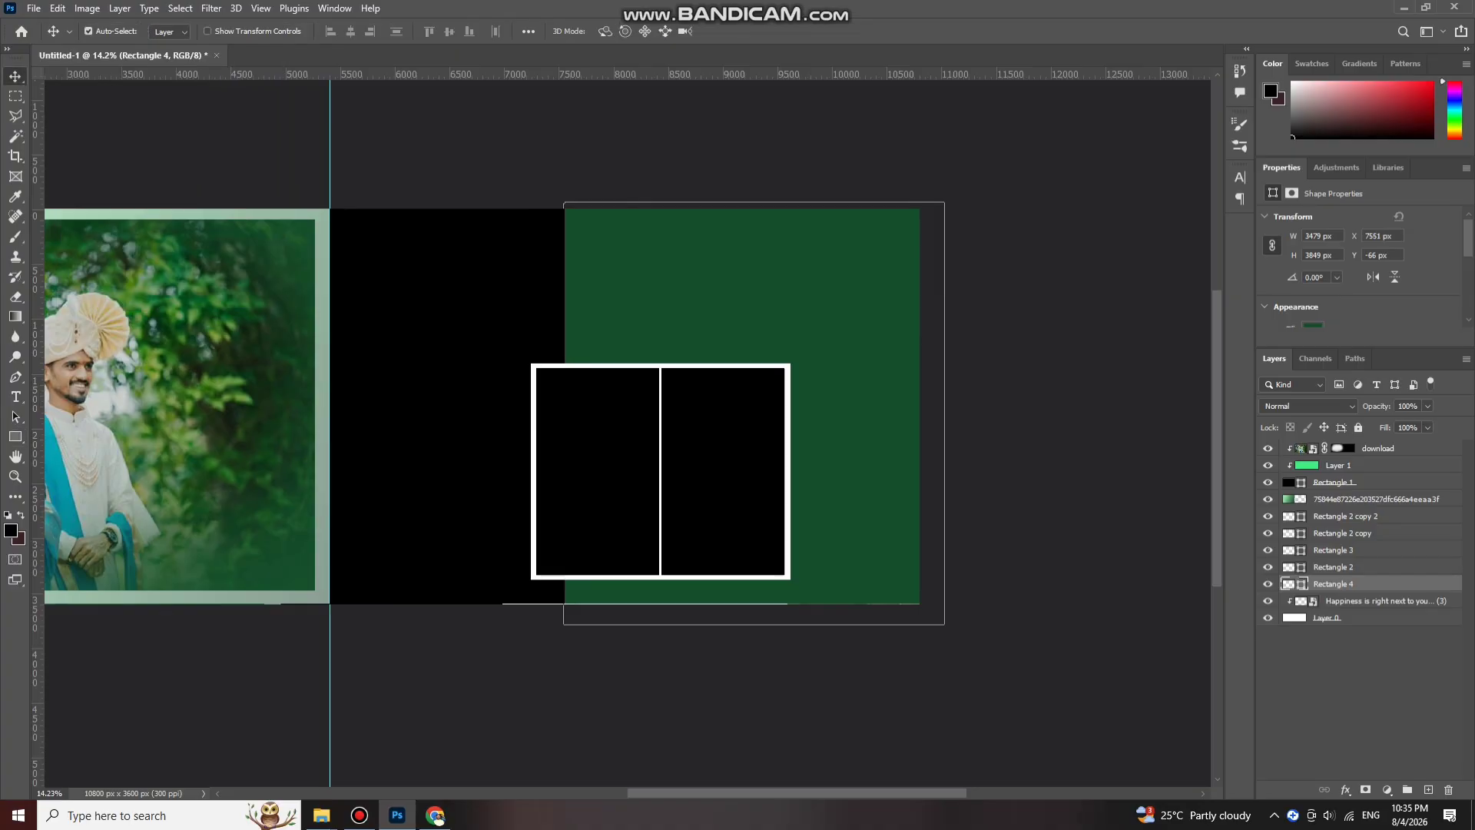
pyautogui.moveTo(1429, 424); pyautogui.dragTo(1390, 424)
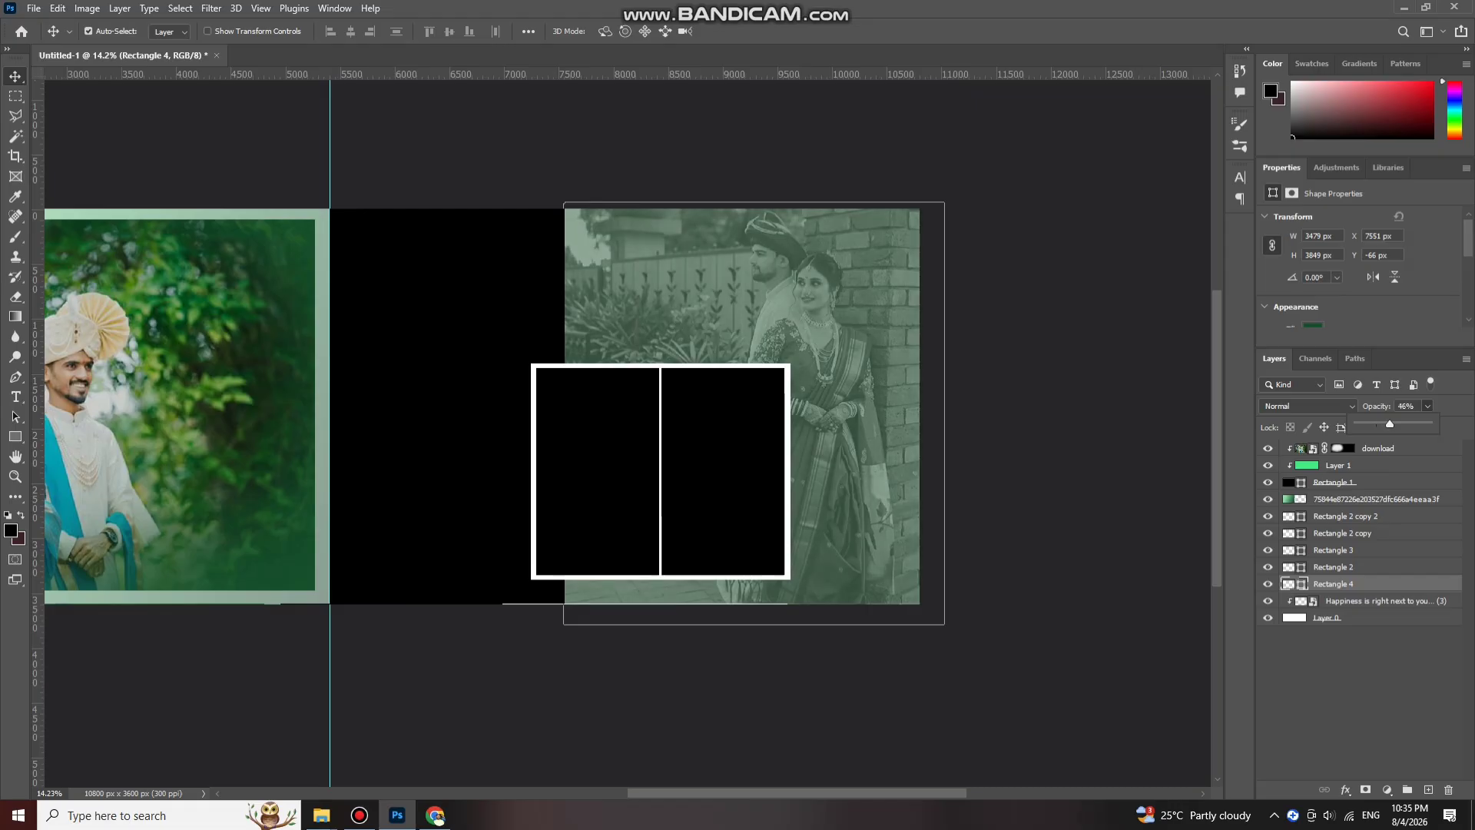
pyautogui.scroll(-1, 620, 375)
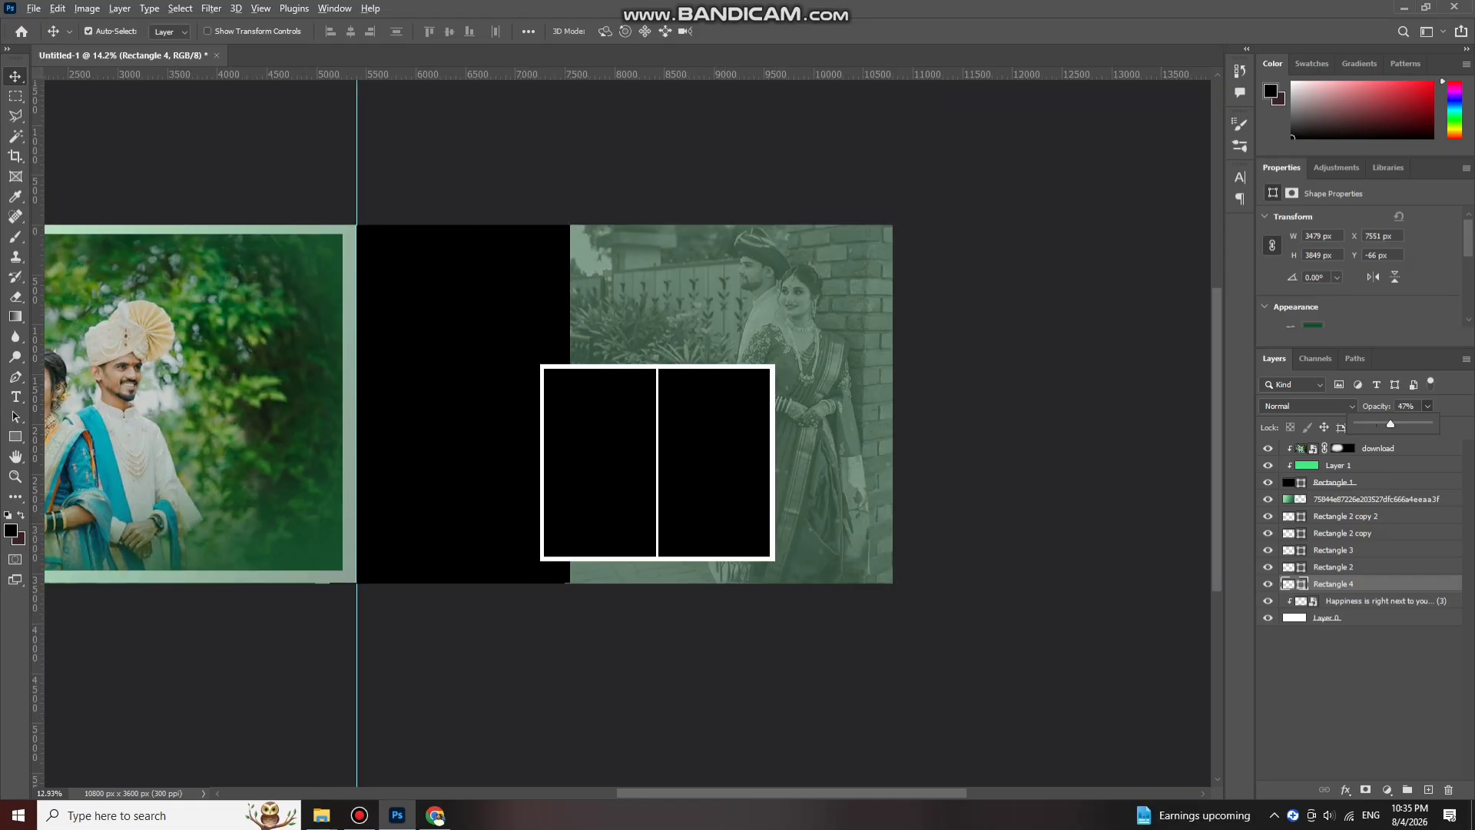
pyautogui.scroll(3, 621, 375)
pyautogui.scroll(-1, 621, 375)
pyautogui.moveTo(622, 375); pyautogui.dragTo(620, 350)
# Step: Place the "Happiness is right next to you... (1)" photo from the MARATHI COUPLE 2 folder directly above the tall black rectangle's layer
pyautogui.click(453, 346)
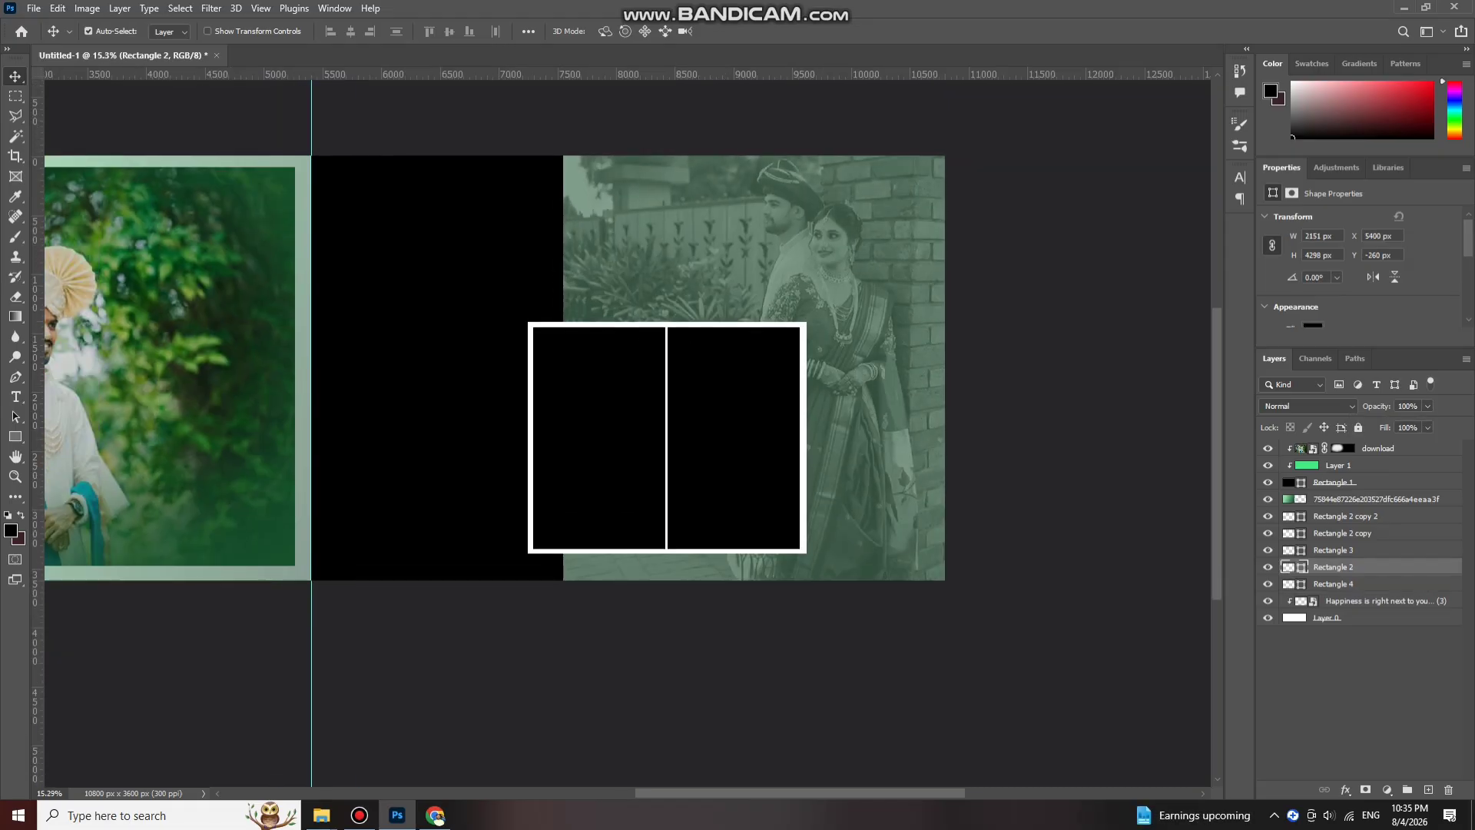
pyautogui.click(321, 814)
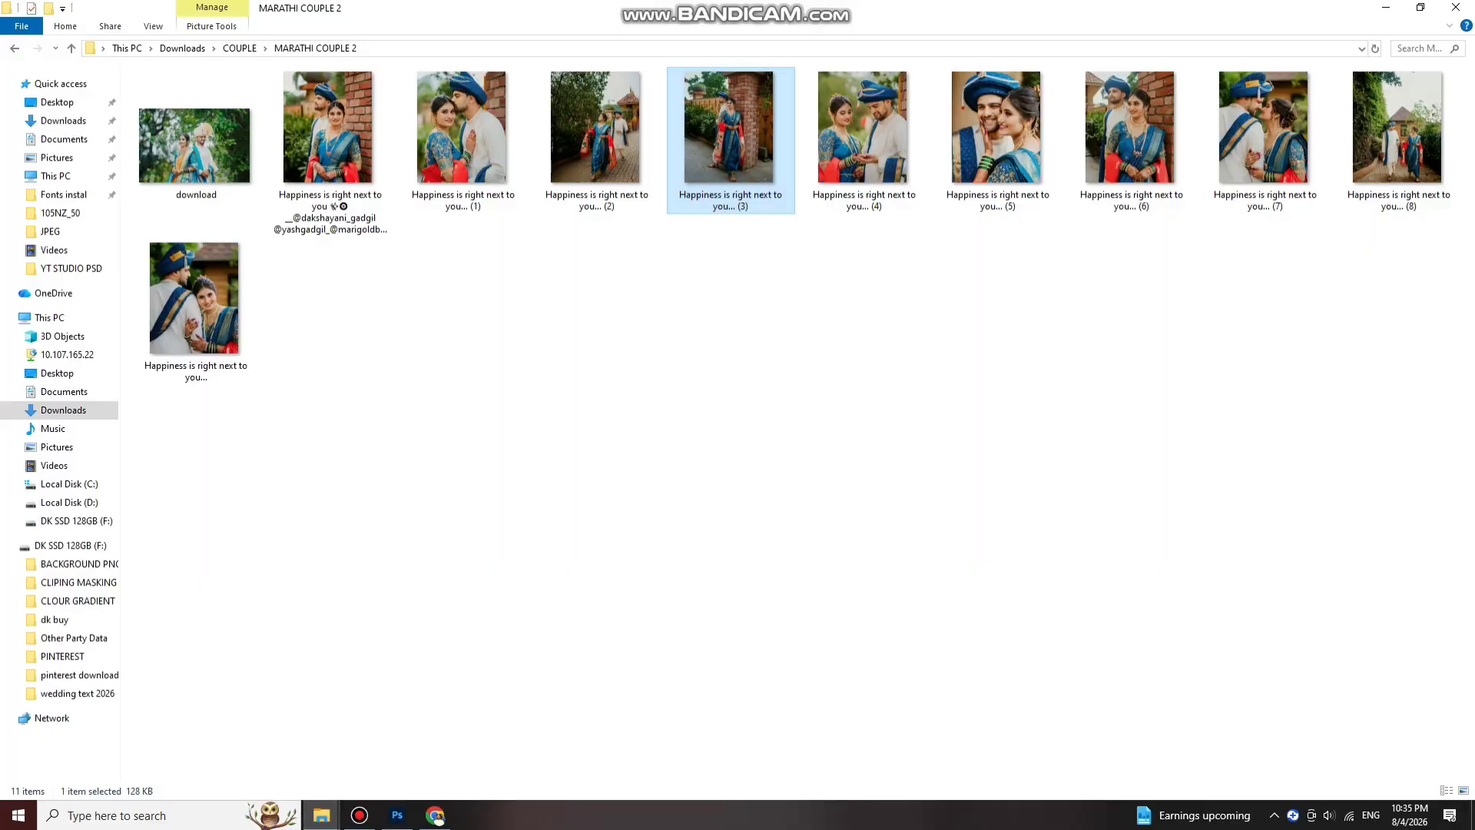
pyautogui.click(246, 738)
pyautogui.moveTo(460, 123); pyautogui.dragTo(464, 362)
pyautogui.press('Return')
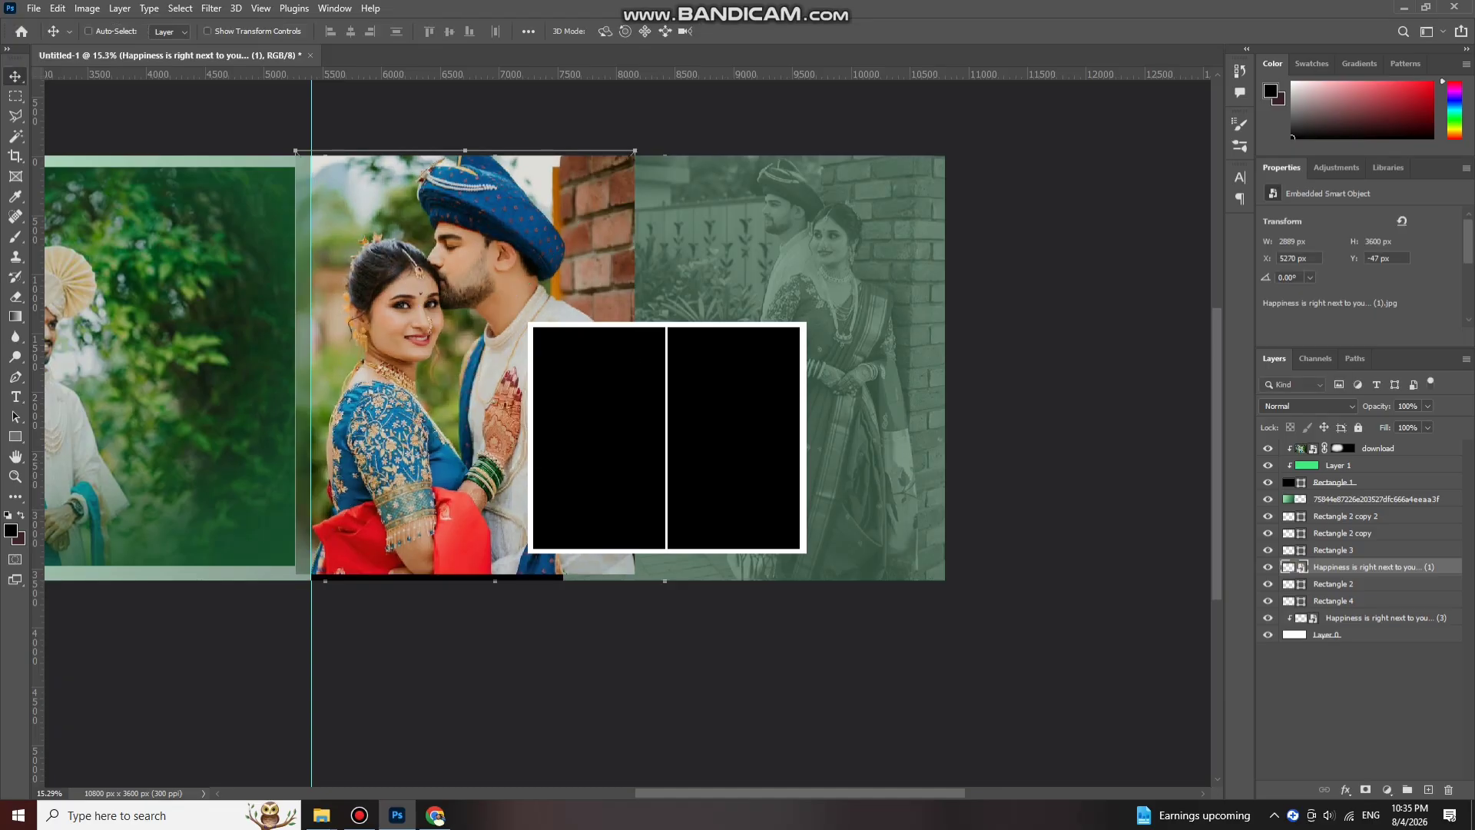
# Step: Clip the placed photo to the tall black rectangle, scale it to about 2963 x 3692 px and nudge it toward the centre guide
pyautogui.hotkey('ctrl', 'alt', 'g')
pyautogui.hotkey('ctrl', 't')
pyautogui.moveTo(634, 580); pyautogui.dragTo(644, 584)
pyautogui.press('Left')
pyautogui.press('Left')
pyautogui.press('Left')
pyautogui.press('Left')
pyautogui.press('Left')
pyautogui.press('Left')
pyautogui.press('Left')
pyautogui.press('Left')
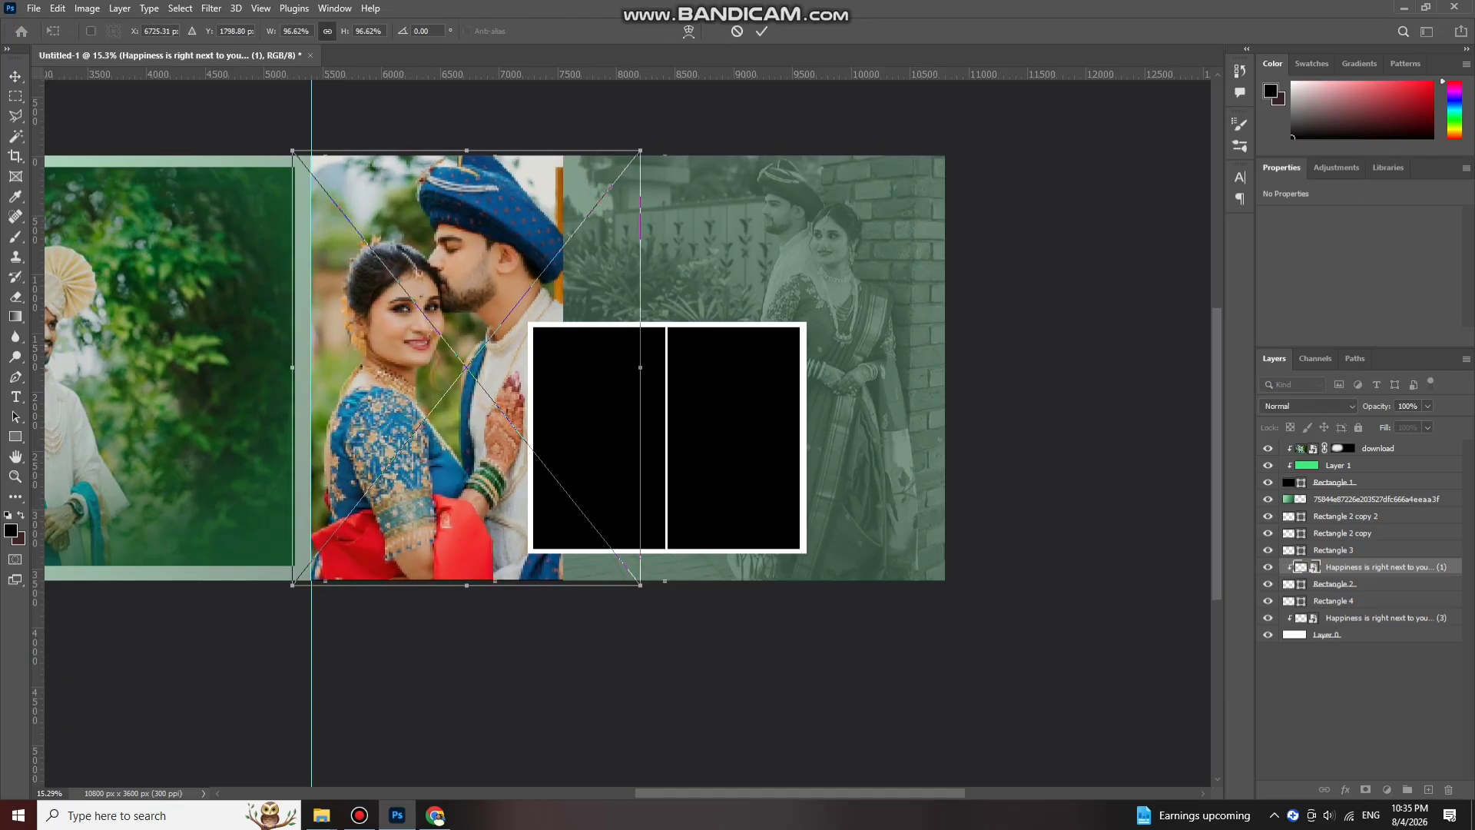
pyautogui.press('Return')
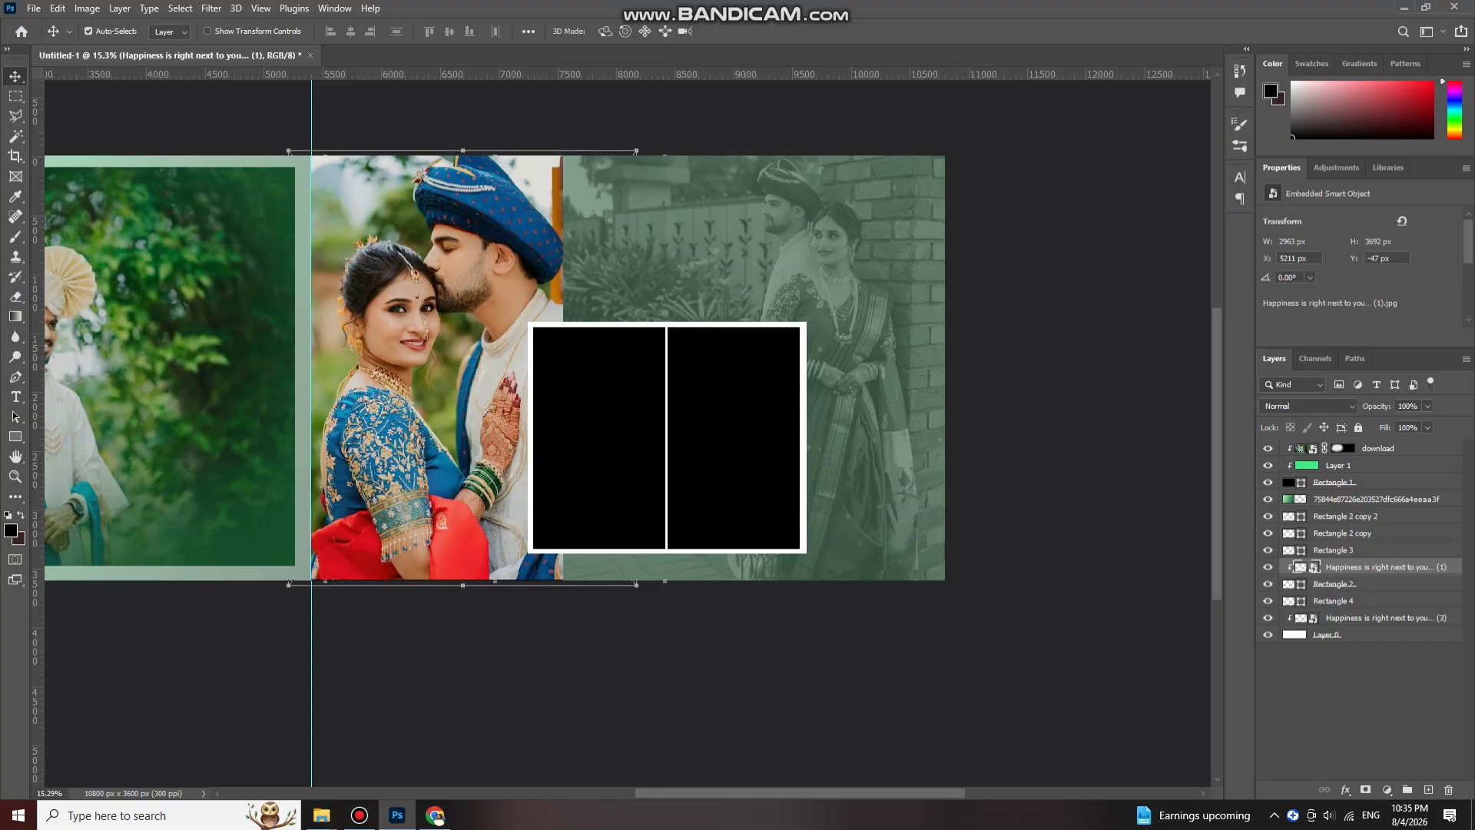
# Step: Set the clipped kissing-couple photo's blending mode to Luminosity and apply Levels with a shadow output level of 20
pyautogui.click(1309, 406)
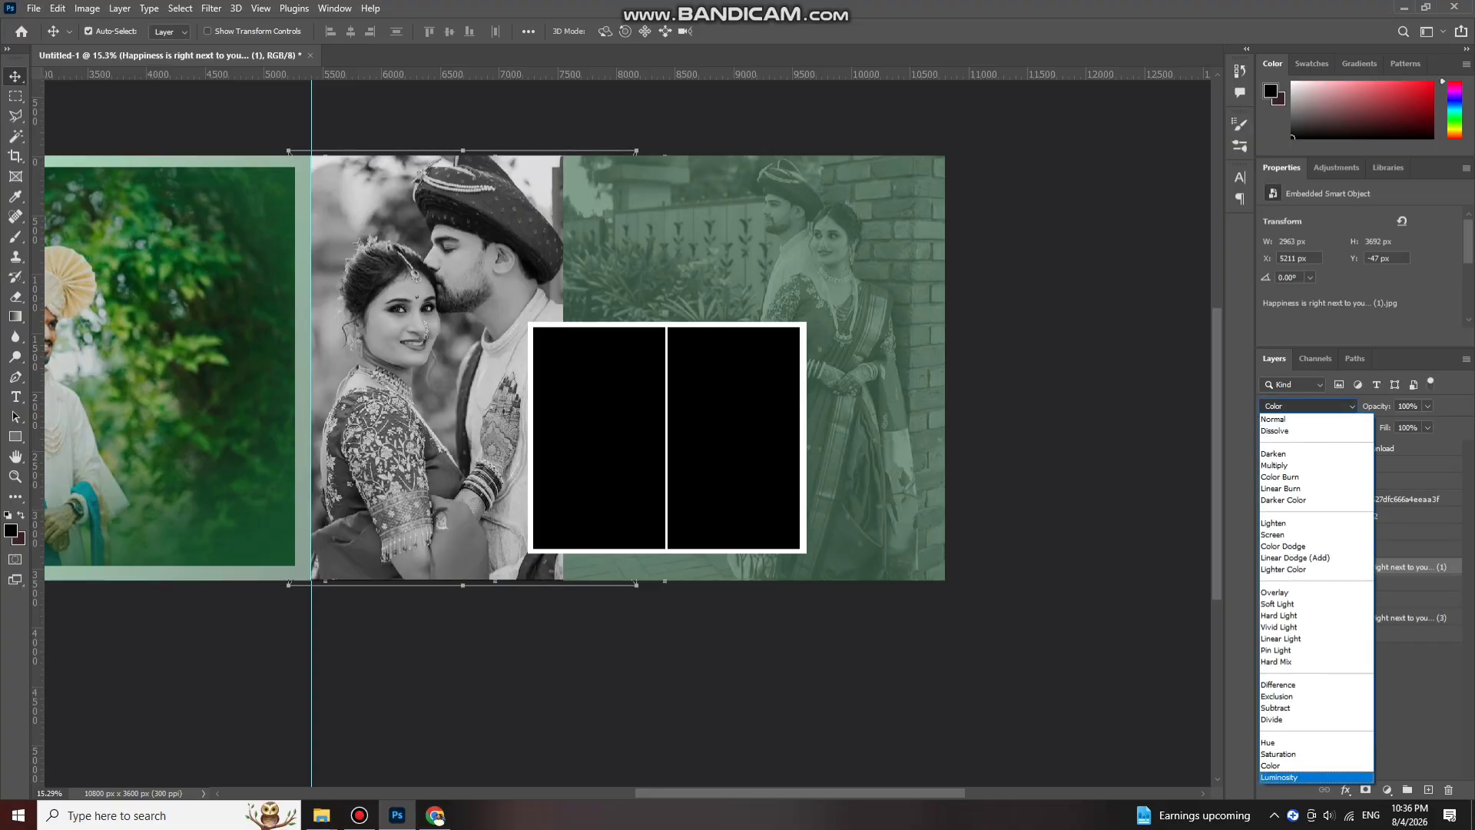
pyautogui.click(1306, 778)
pyautogui.hotkey('ctrl', 'l')
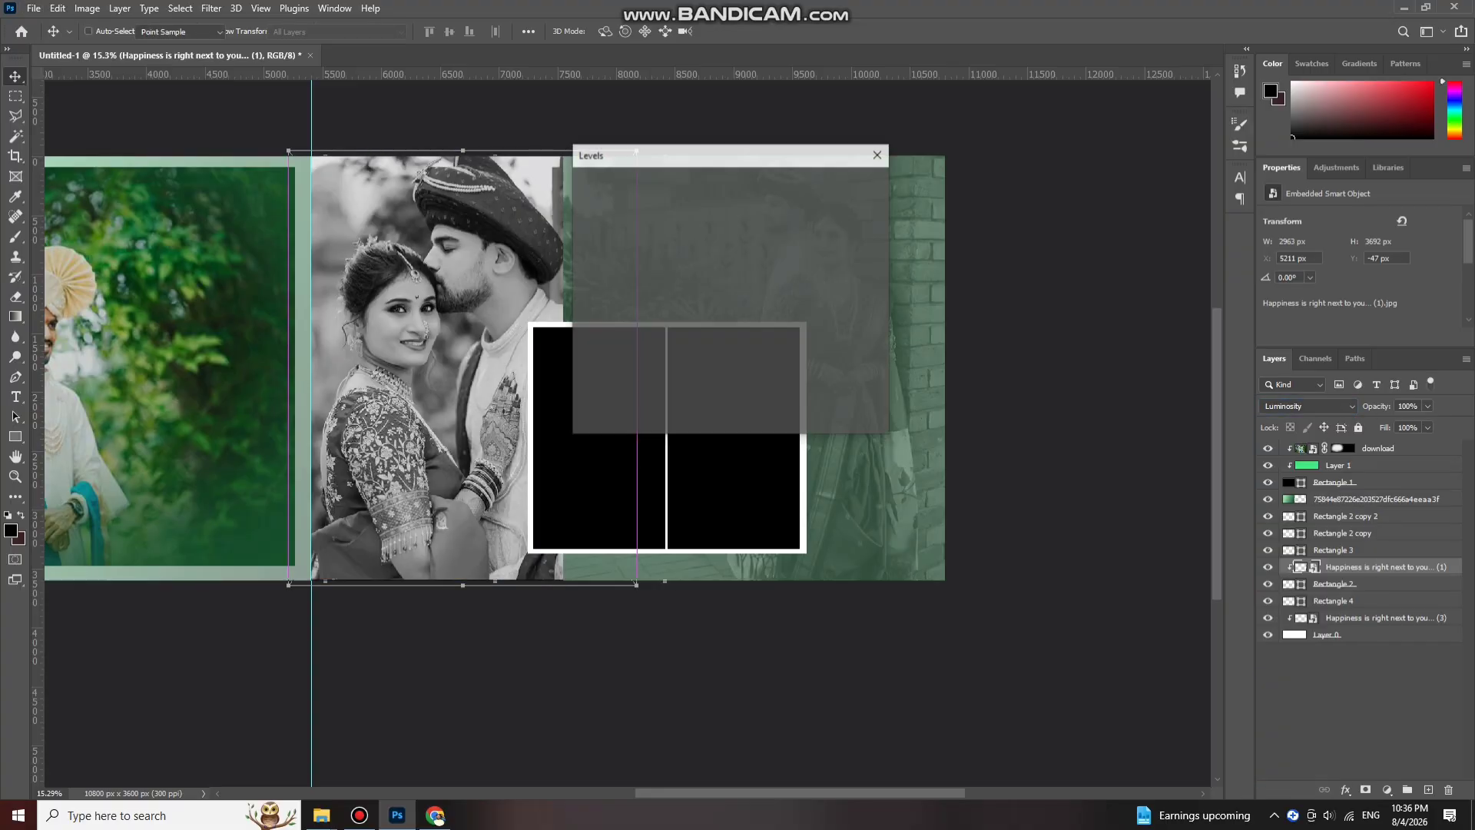
pyautogui.moveTo(592, 394); pyautogui.dragTo(606, 394)
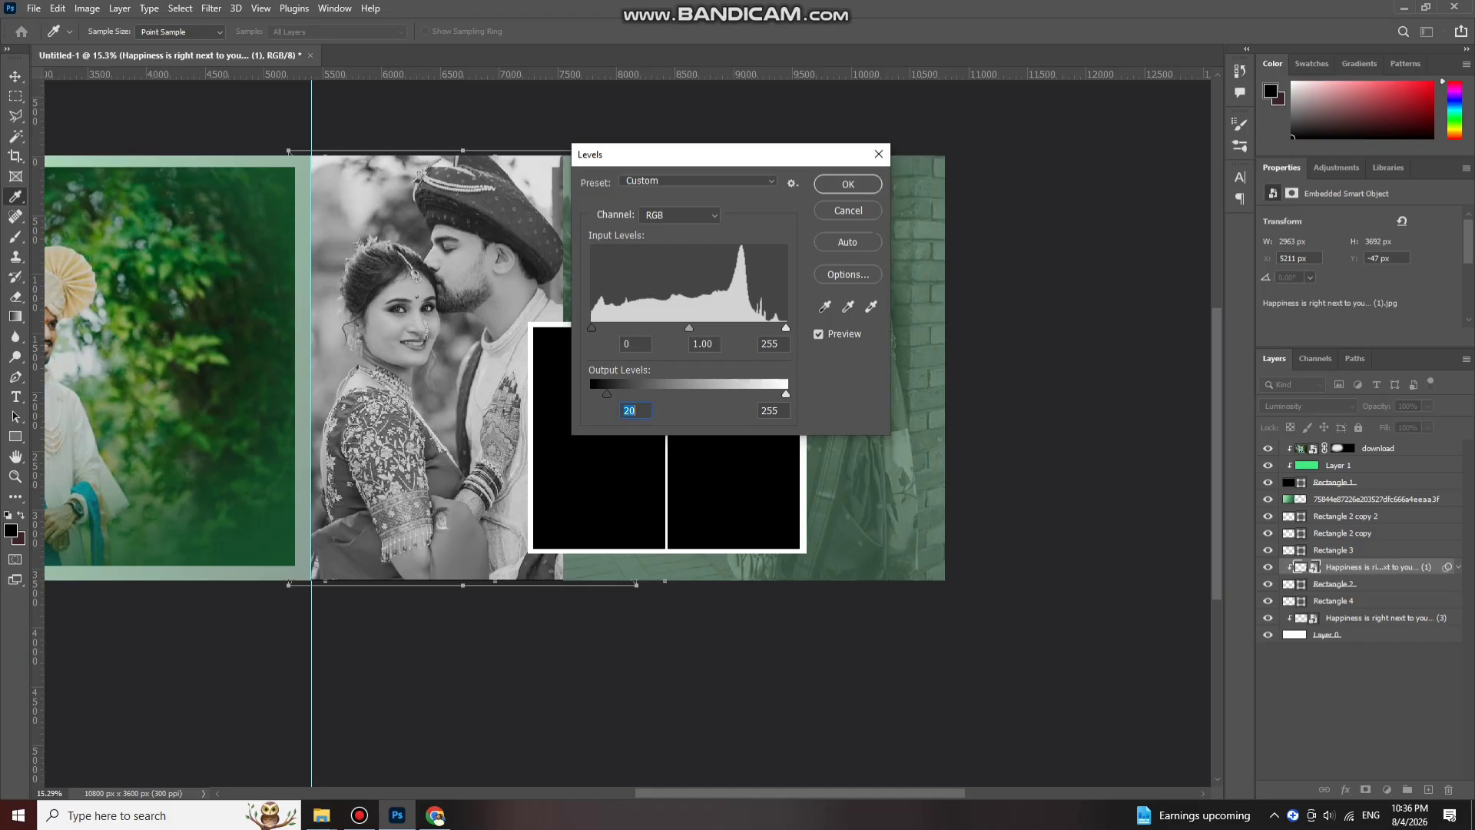
pyautogui.press('Return')
pyautogui.scroll(-2, 548, 316)
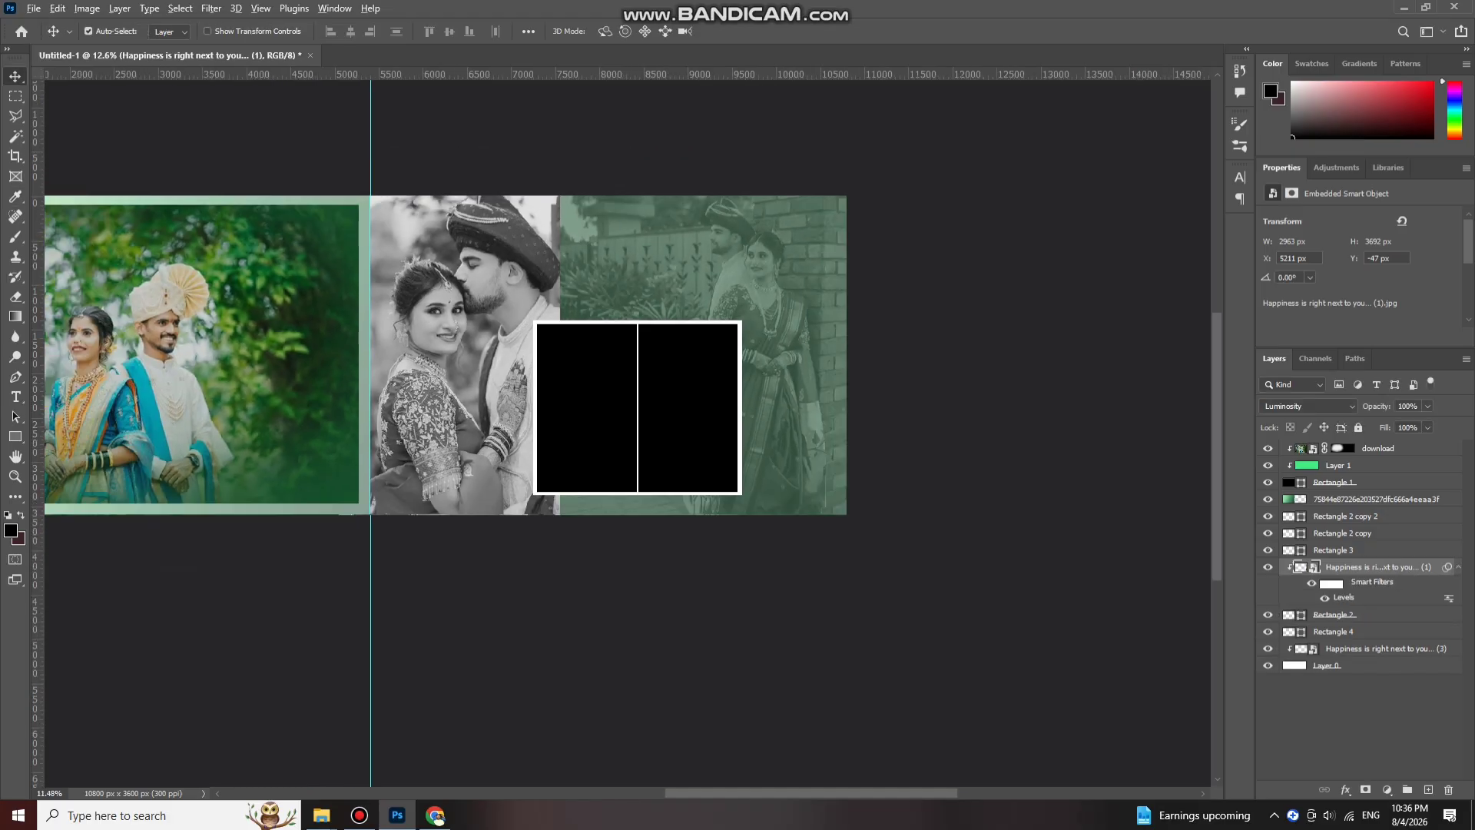
# Step: Place the MARATHI COUPLE 2 photo of the couple standing by the brick wall above the left black frame rectangle and clip it to that rectangle
pyautogui.scroll(3, 551, 323)
pyautogui.click(577, 387)
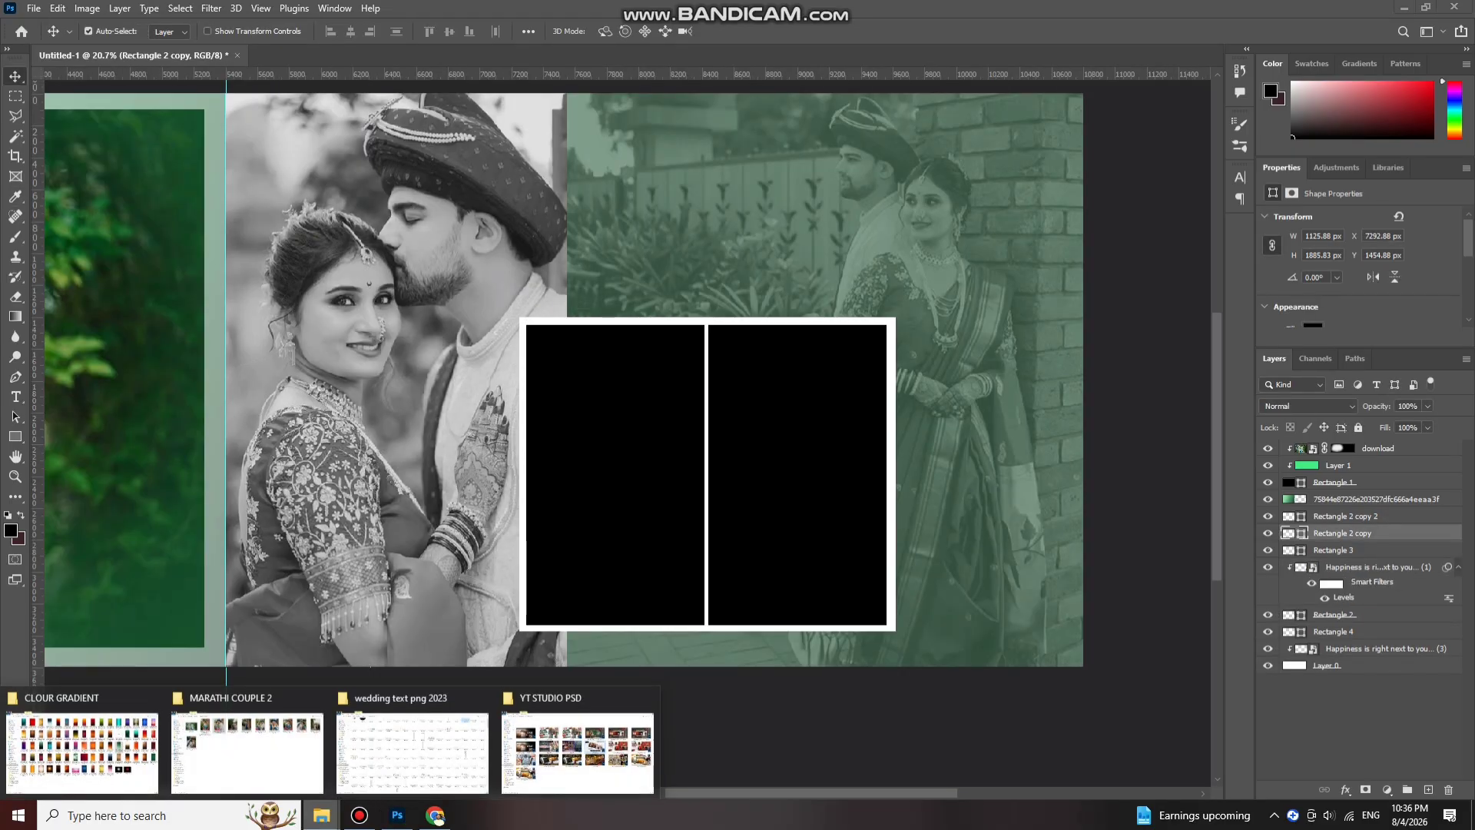
pyautogui.click(247, 749)
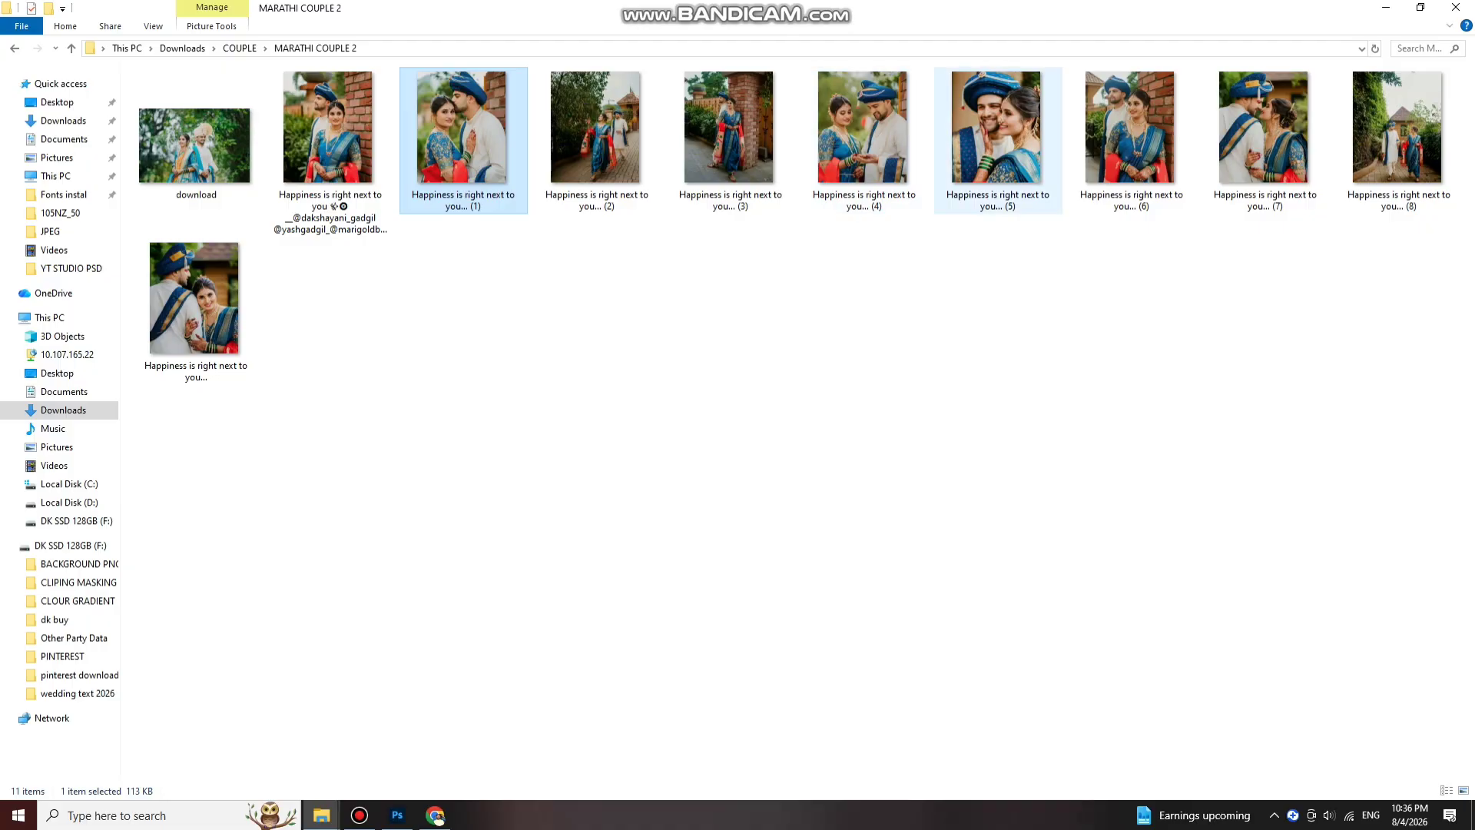
pyautogui.moveTo(1146, 168); pyautogui.dragTo(964, 301)
pyautogui.moveTo(864, 158); pyautogui.dragTo(604, 496)
pyautogui.press('Return')
pyautogui.hotkey('ctrl', 'alt', 'g')
# Step: Scale the left frame's photo to about 1583 x 1972 px so it fills the frame, and nudge it left to centre the couple
pyautogui.hotkey('ctrl', 't')
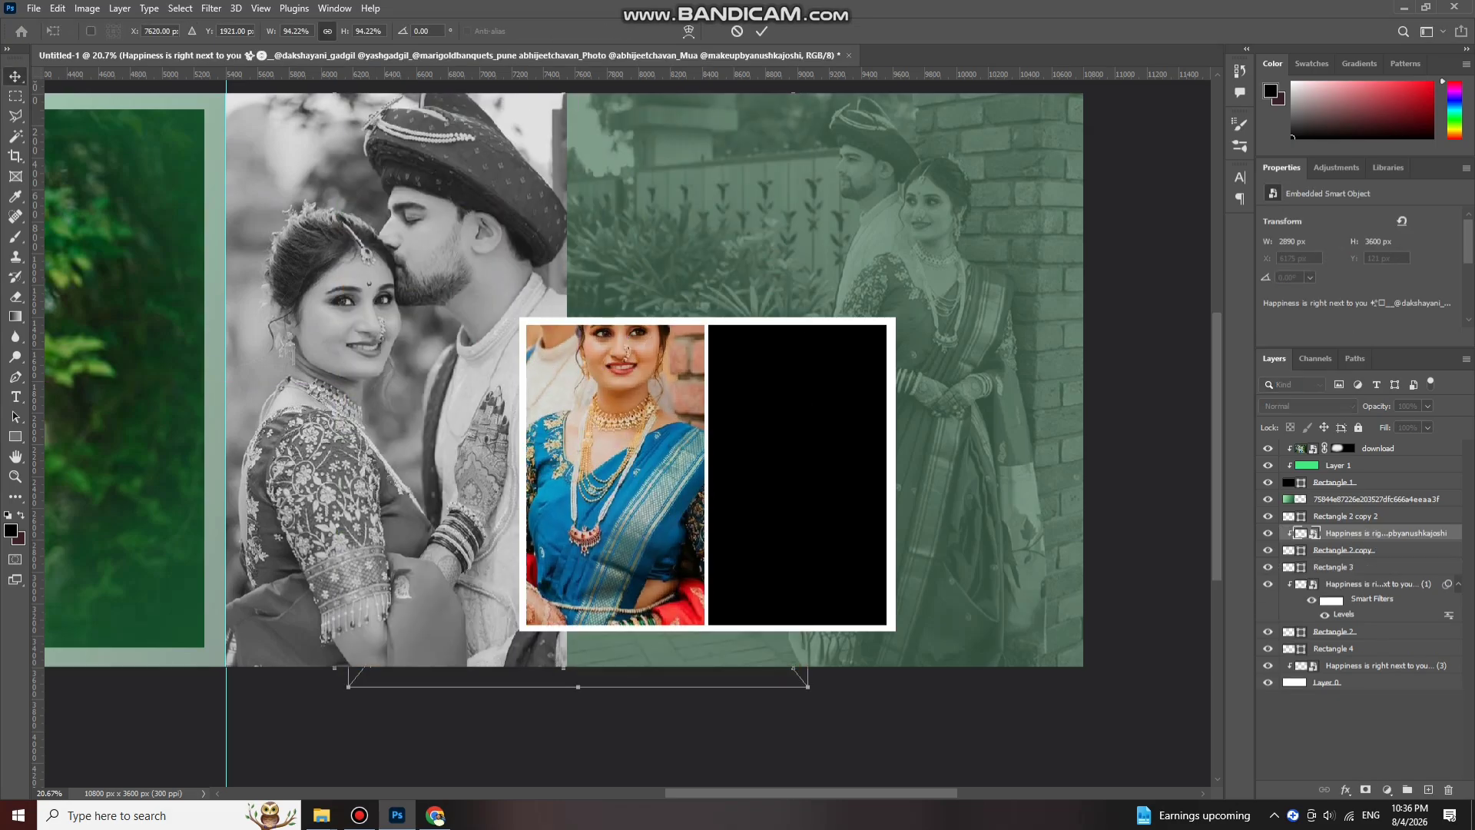
pyautogui.moveTo(808, 400); pyautogui.dragTo(562, 387)
pyautogui.moveTo(502, 400); pyautogui.dragTo(662, 497)
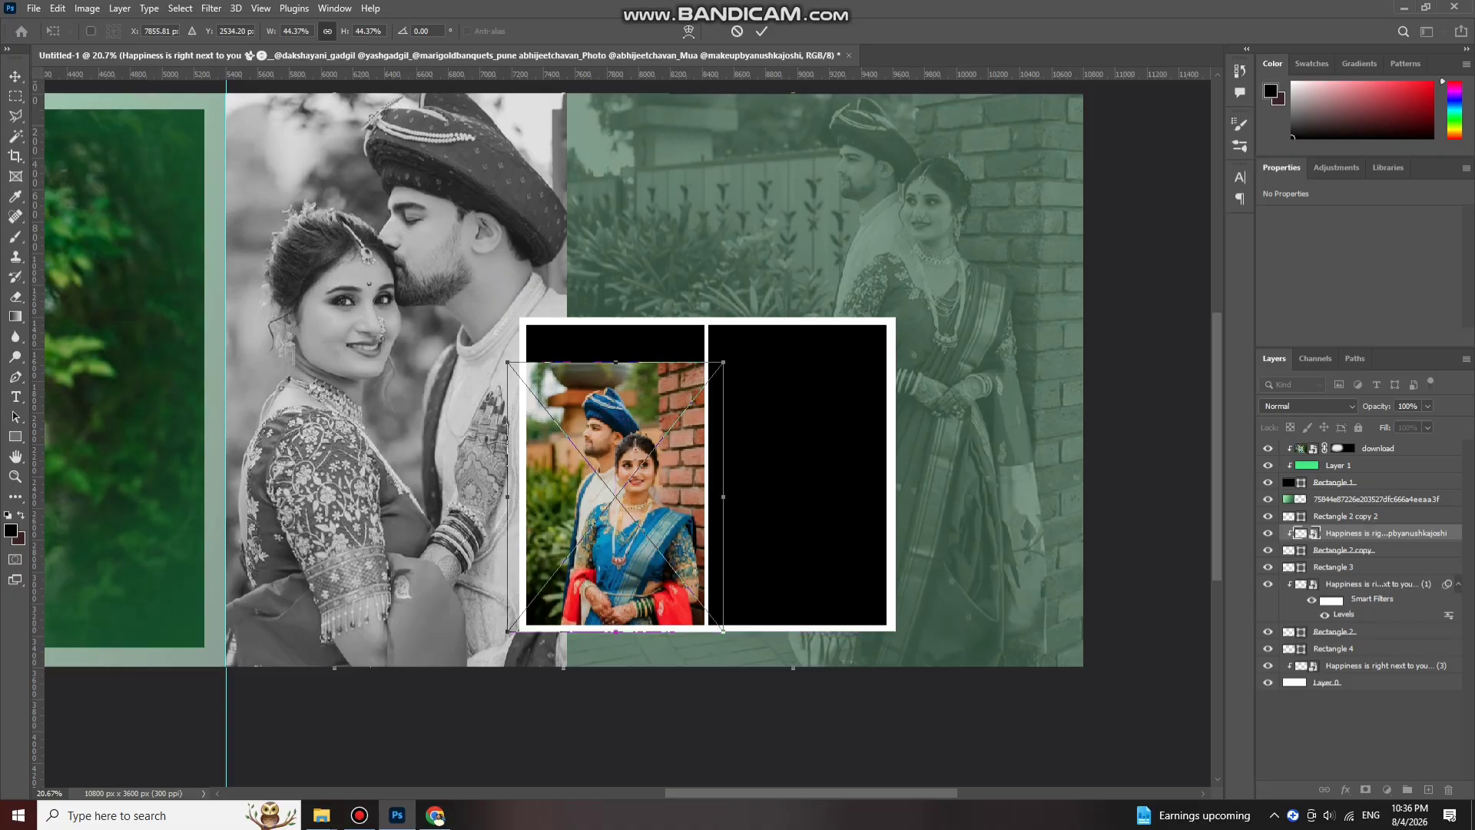
pyautogui.moveTo(616, 361); pyautogui.dragTo(615, 317)
pyautogui.press('Return')
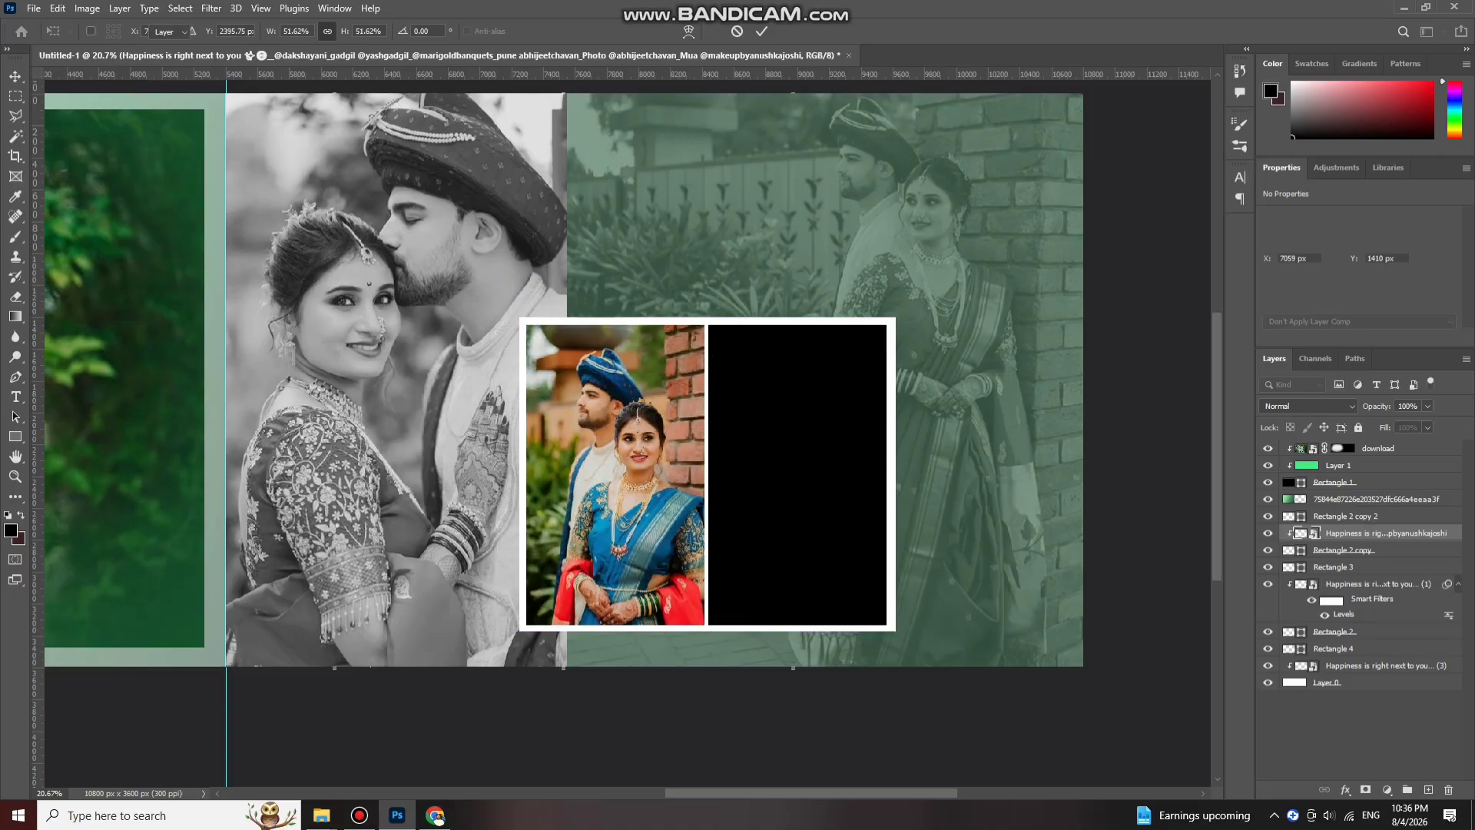
pyautogui.hotkey('shift', 'Left')
pyautogui.hotkey('shift', 'Left')
pyautogui.hotkey('shift', 'Left')
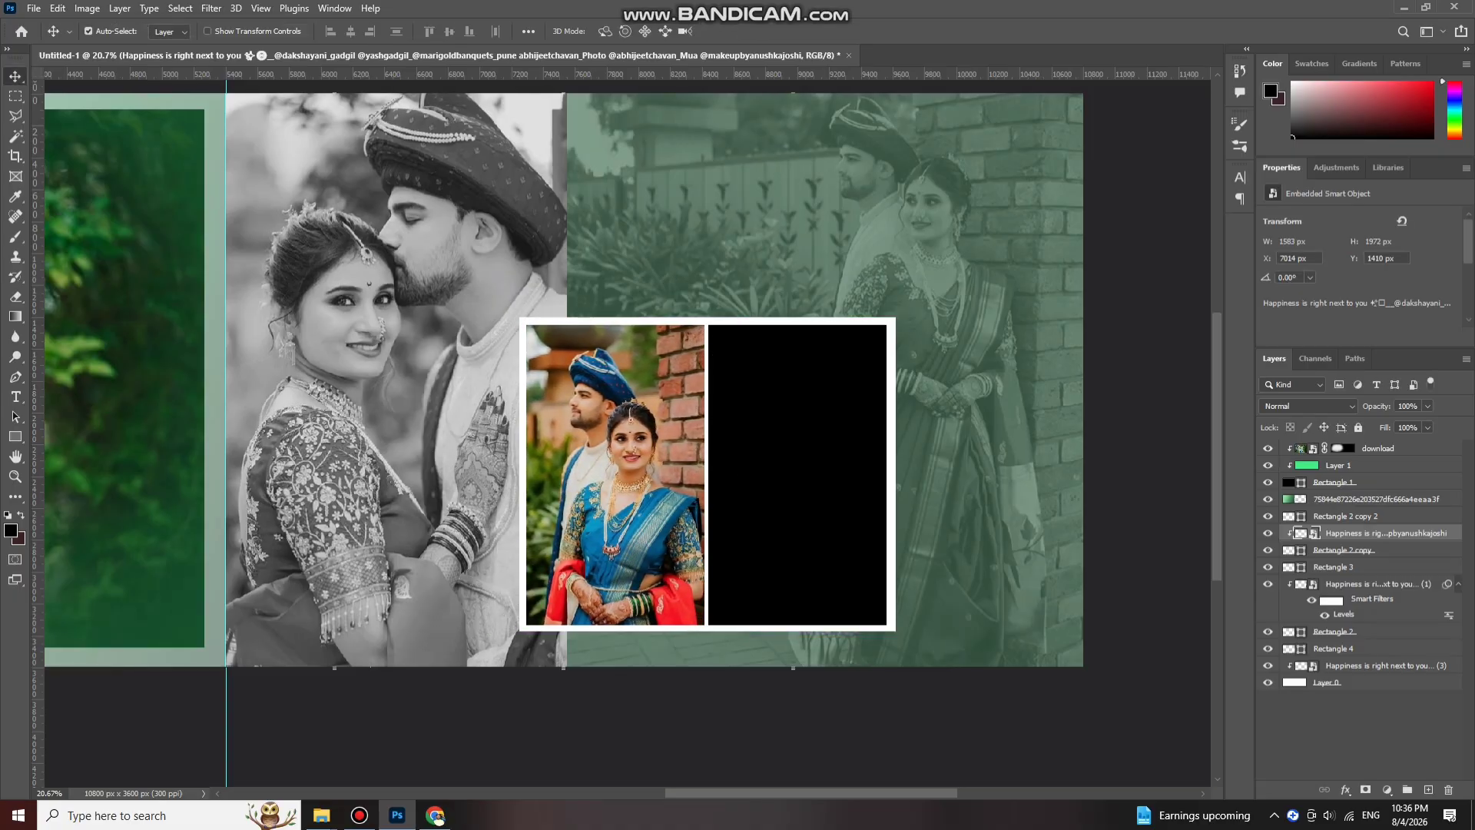
# Step: Place the "Happiness is right next to you... (6)" photo above the right black frame rectangle and clip it to that rectangle
pyautogui.click(797, 474)
pyautogui.moveTo(321, 815)
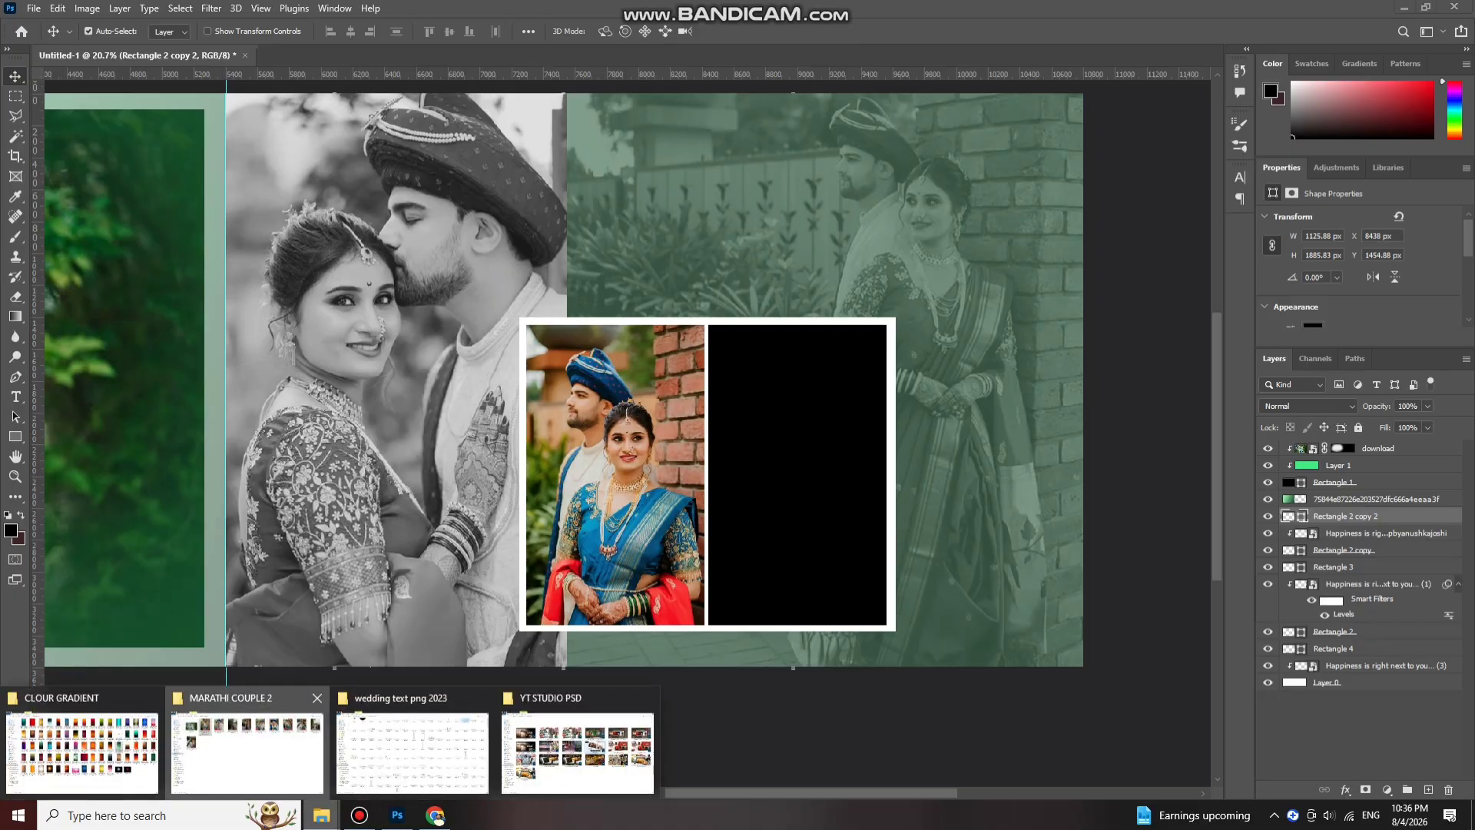
pyautogui.click(250, 742)
pyautogui.moveTo(1131, 127); pyautogui.dragTo(563, 380)
pyautogui.moveTo(588, 431); pyautogui.dragTo(809, 446)
pyautogui.press('Return')
pyautogui.hotkey('ctrl', 'alt', 'g')
# Step: Scale the right frame's photo to about 1526 x 1902 px and fit it to the frame with both faces in view
pyautogui.hotkey('ctrl', 't')
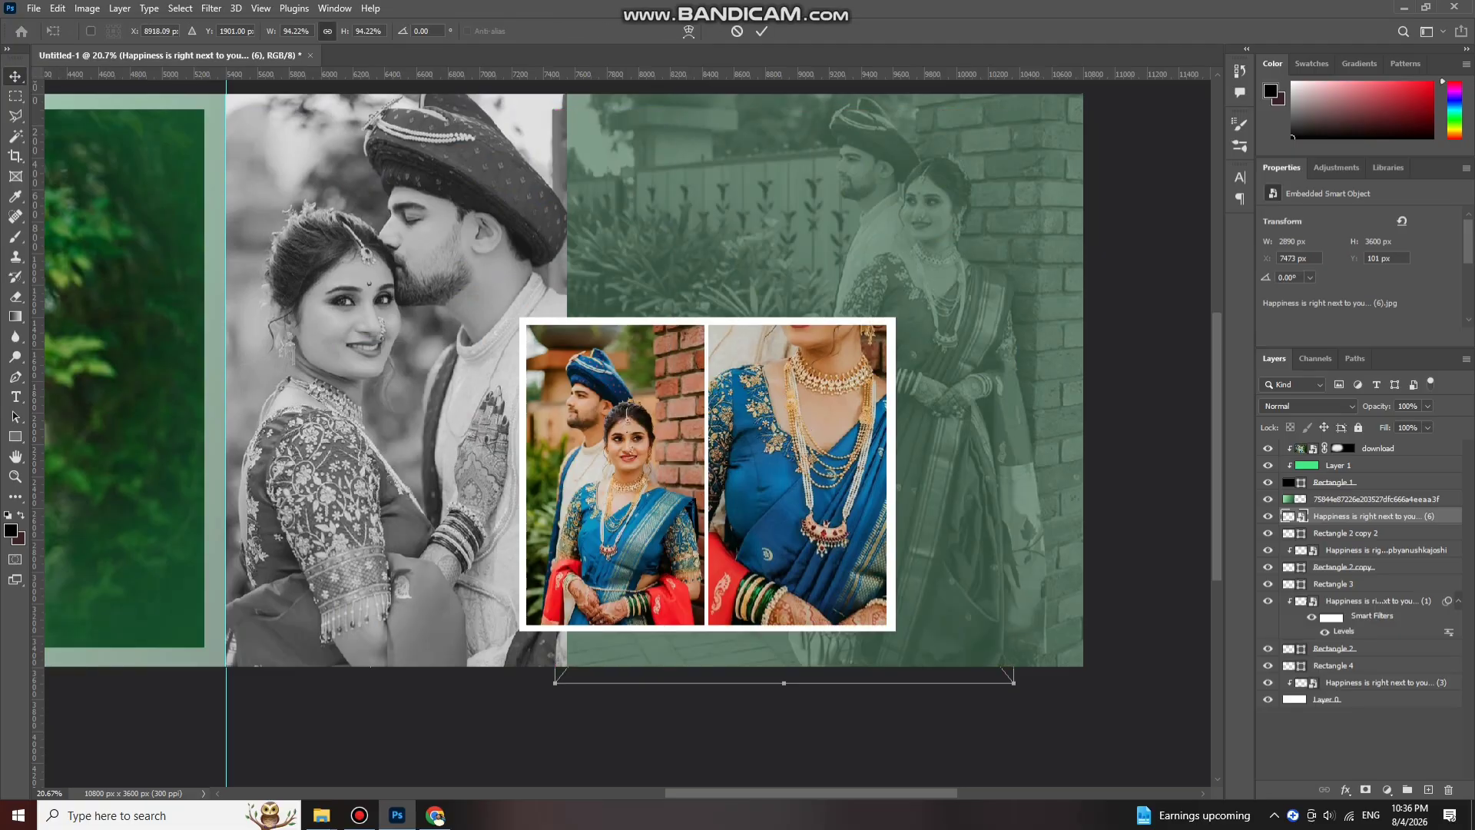
pyautogui.moveTo(1014, 396); pyautogui.dragTo(928, 456)
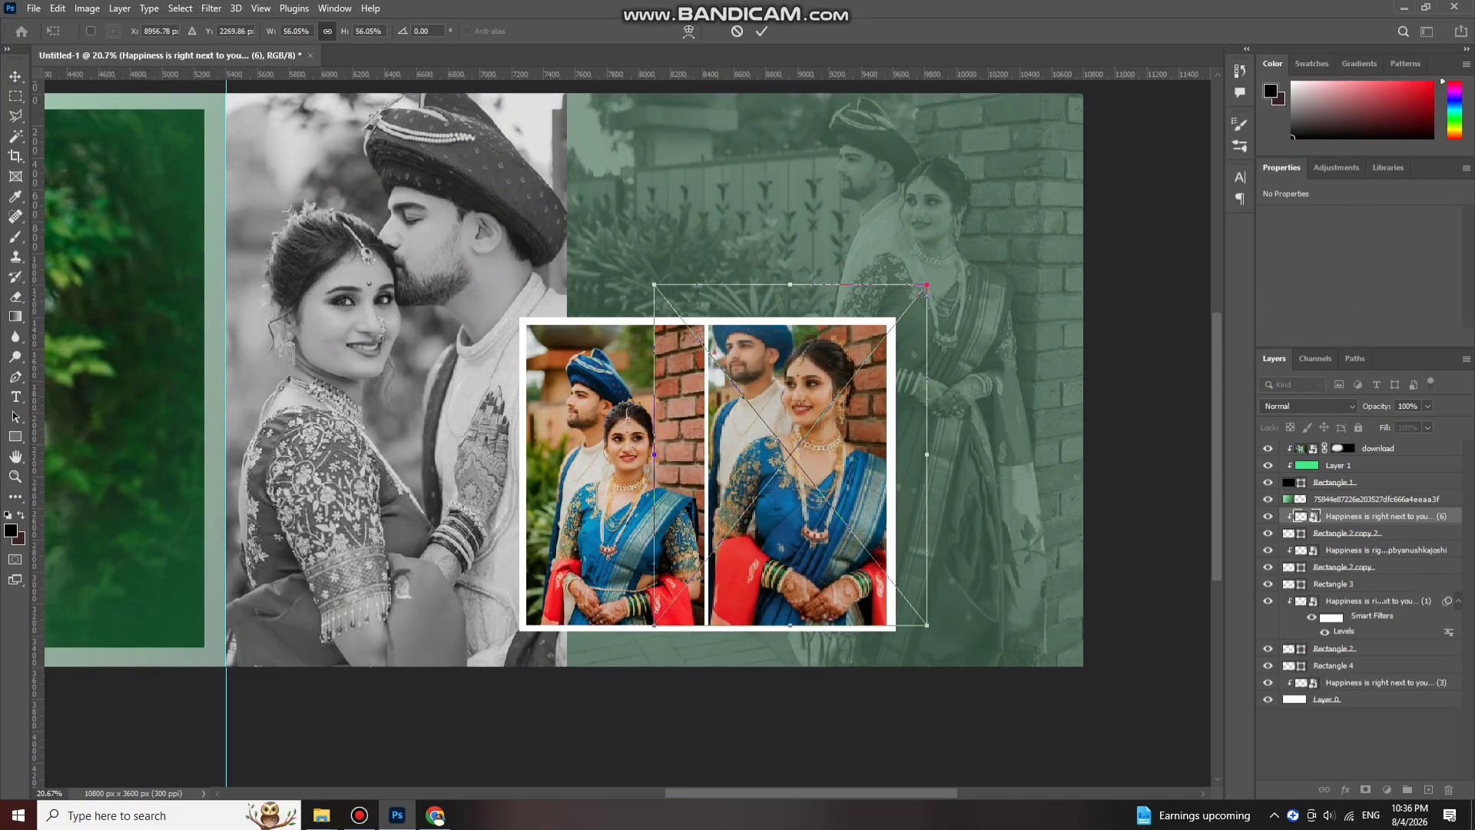
pyautogui.moveTo(927, 285); pyautogui.dragTo(910, 325)
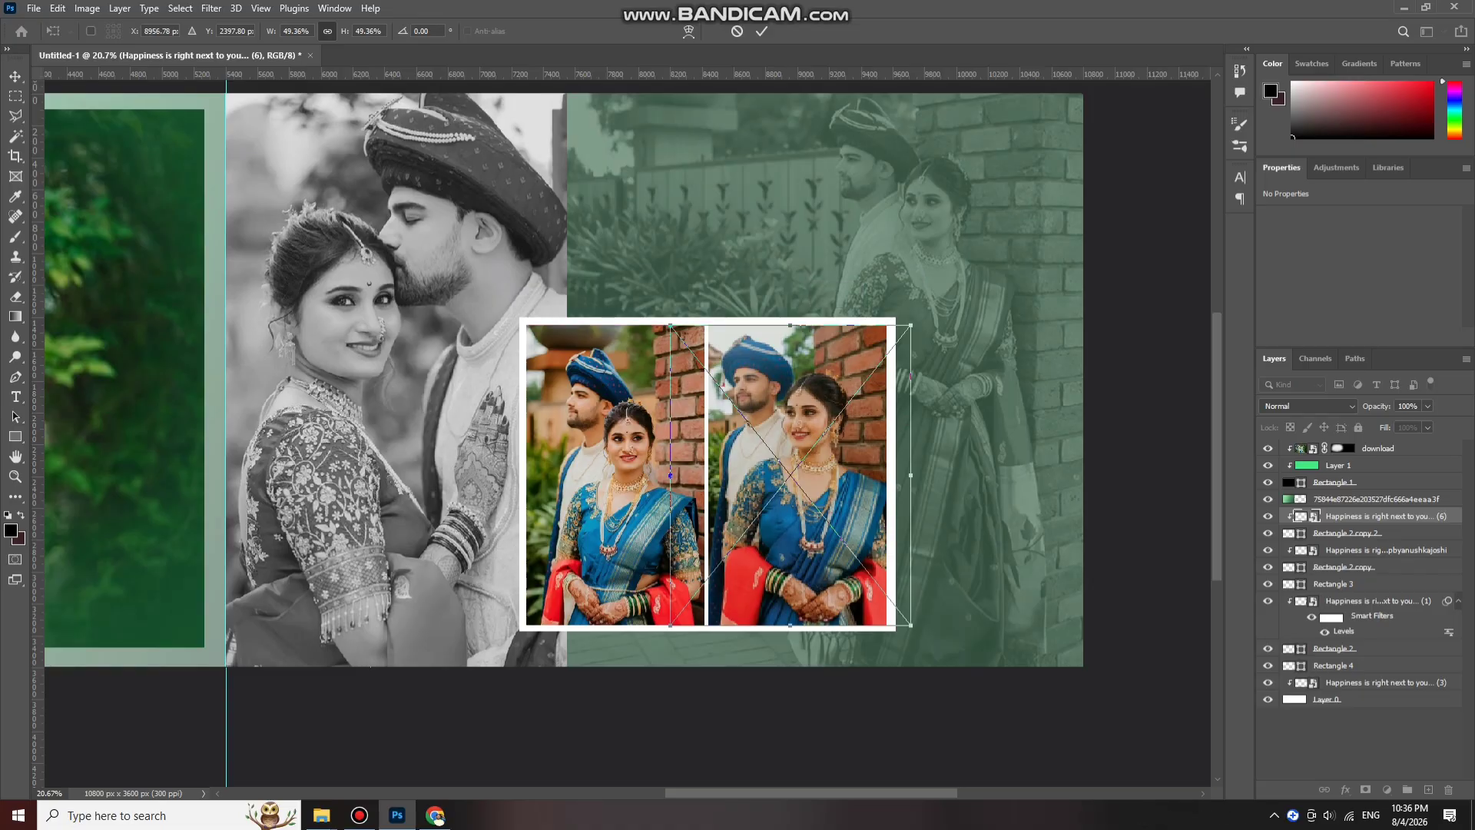
pyautogui.moveTo(790, 325); pyautogui.dragTo(790, 323)
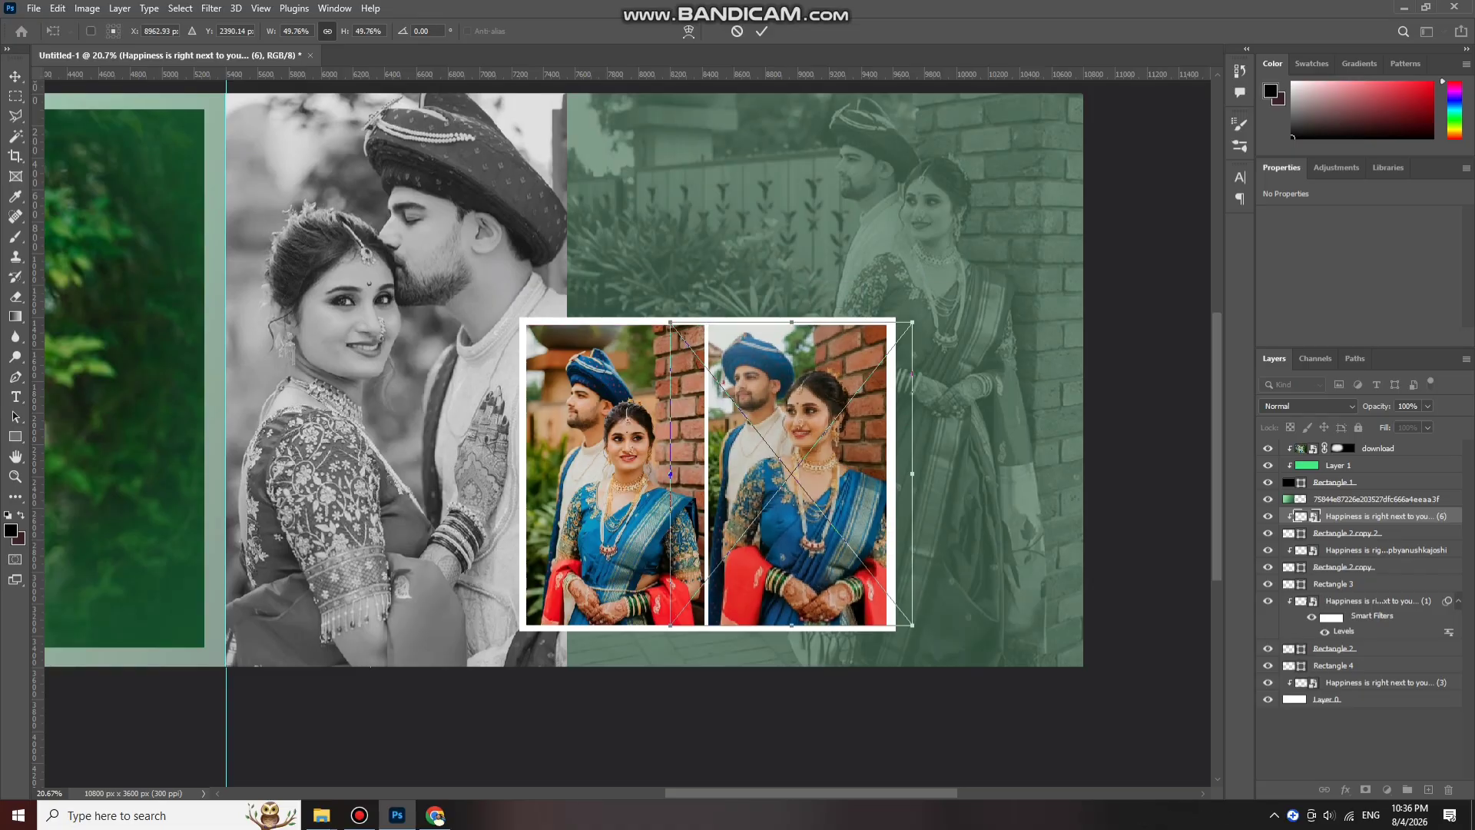
pyautogui.moveTo(789, 626); pyautogui.dragTo(790, 626)
pyautogui.press('Return')
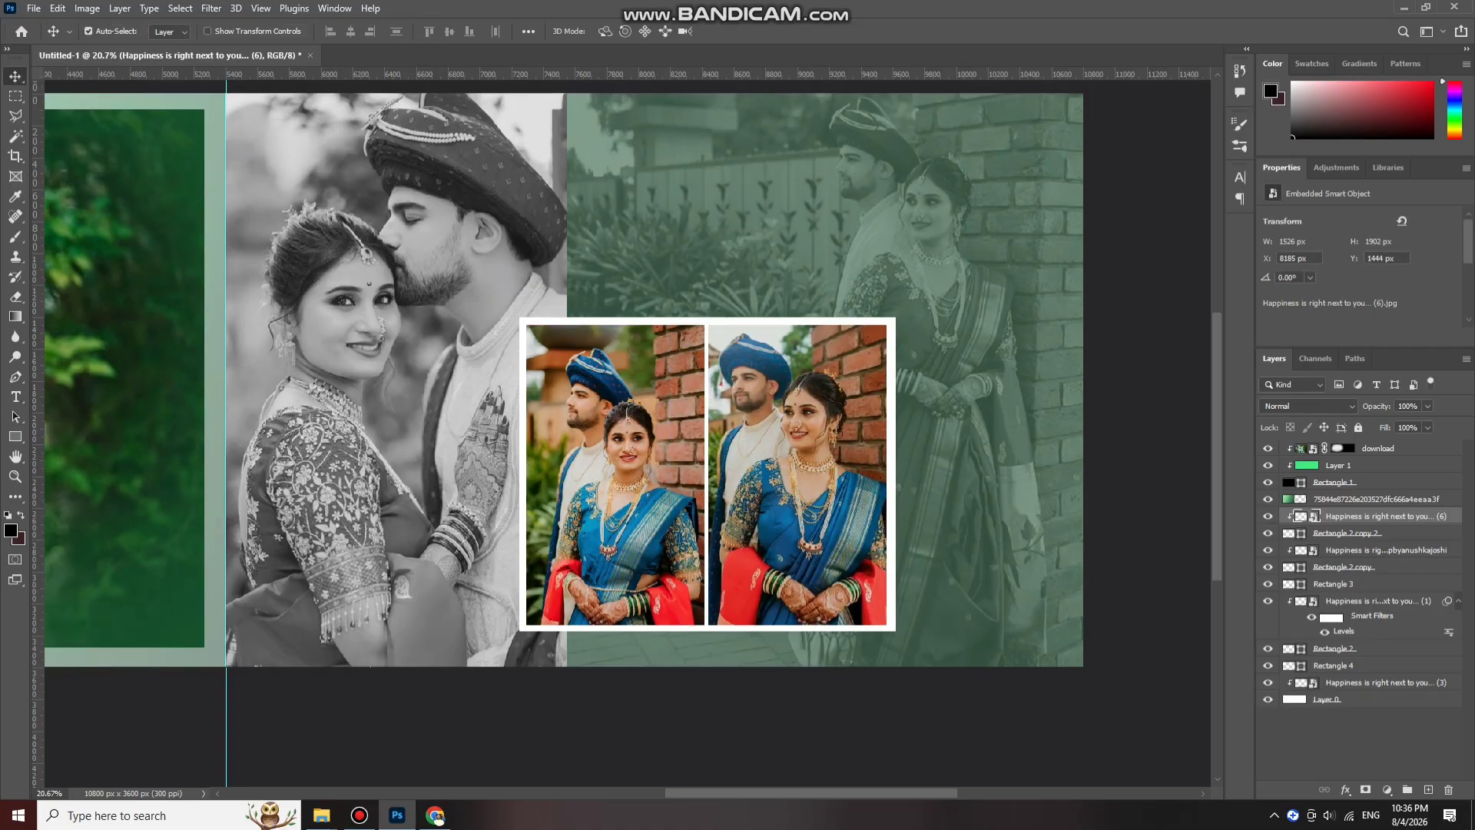
# Step: Place the Wedding Ceremony title Text (129) from the wedding text png 2023 folder above the photo frames, scaled to about 1079 x 713 px
pyautogui.scroll(-5, 817, 399)
pyautogui.scroll(5, 718, 266)
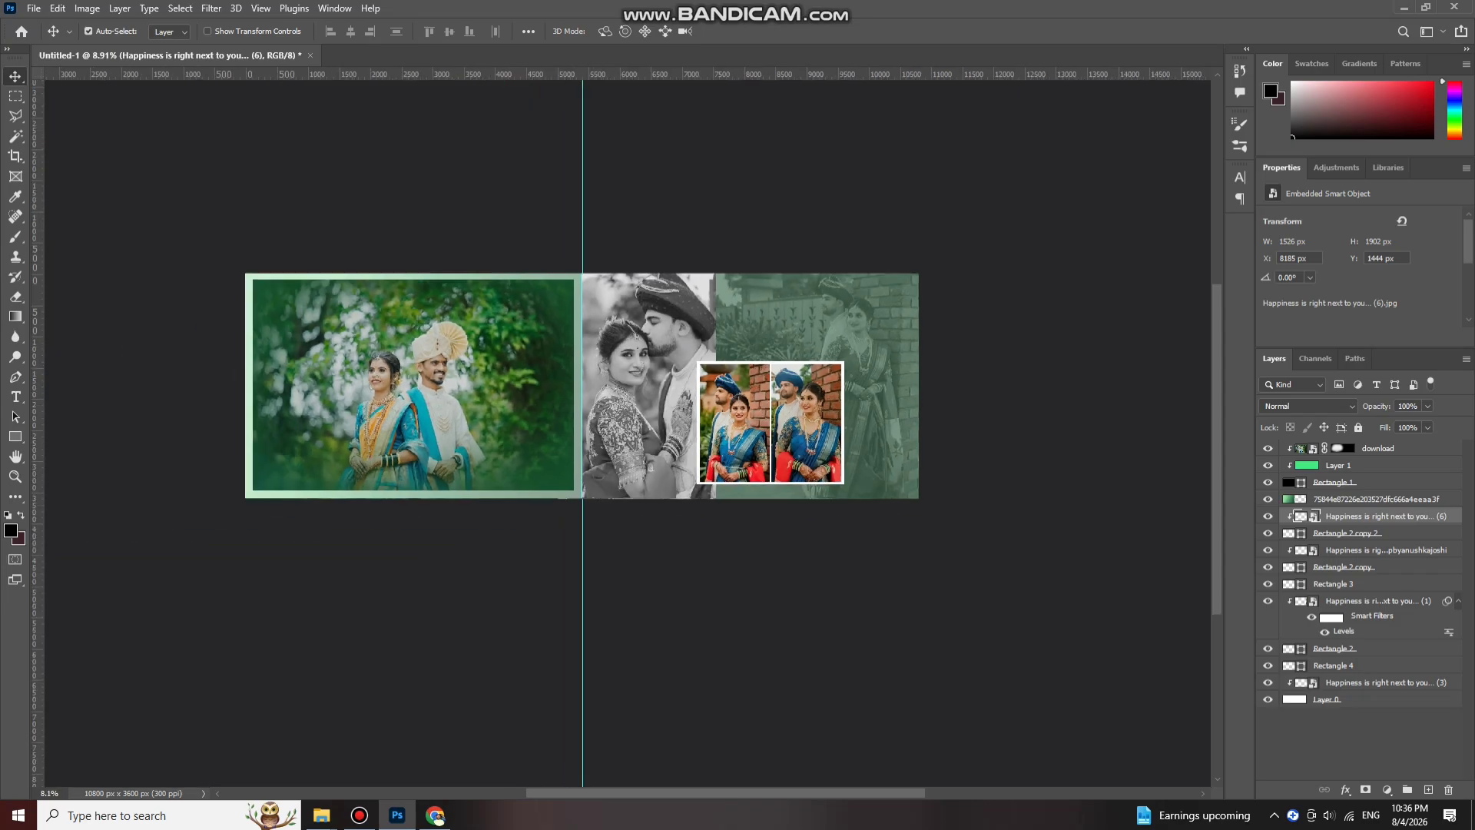
pyautogui.scroll(2, 796, 188)
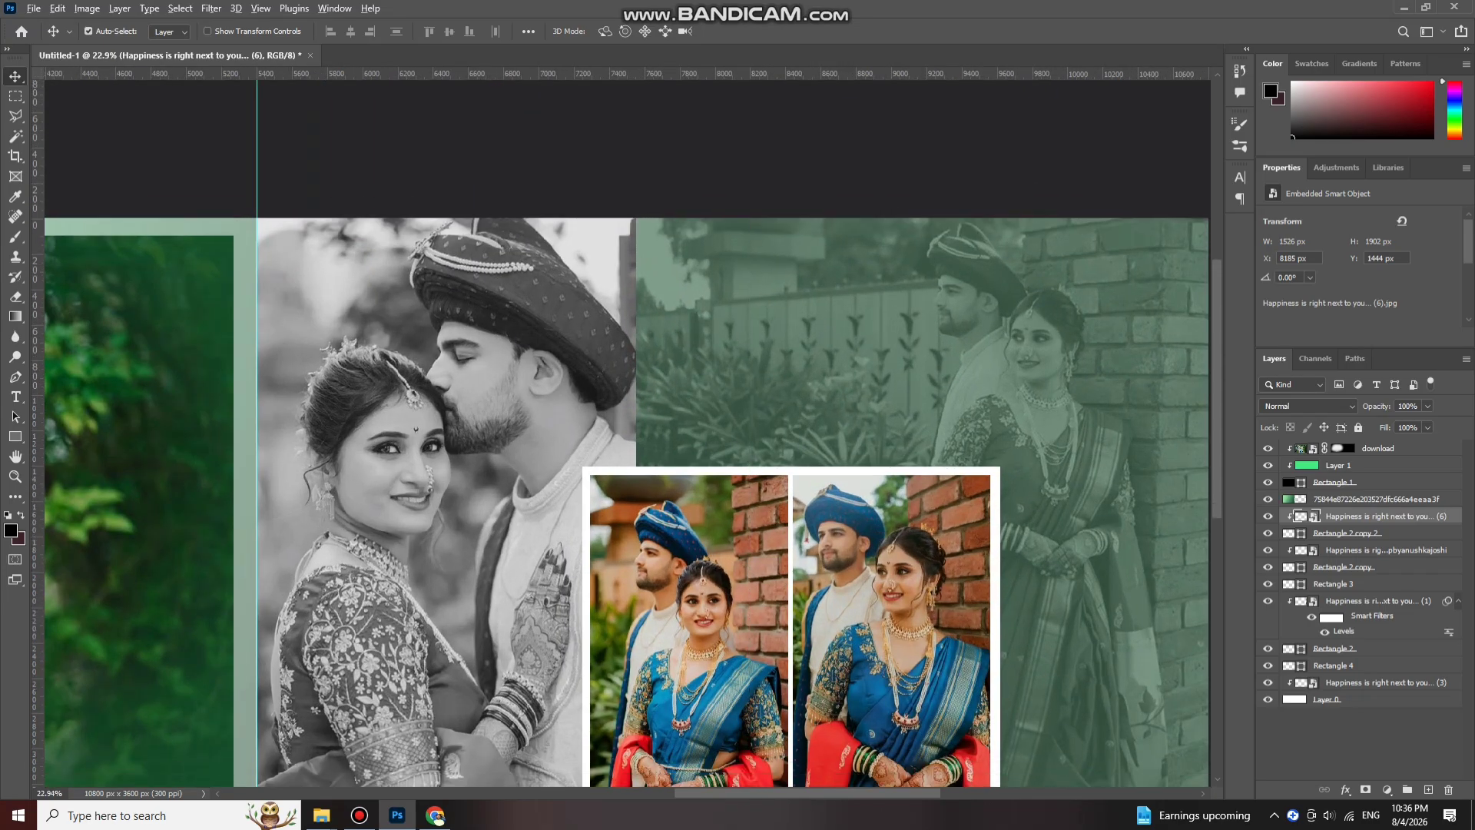
pyautogui.scroll(1, 845, 350)
pyautogui.scroll(-3, 845, 350)
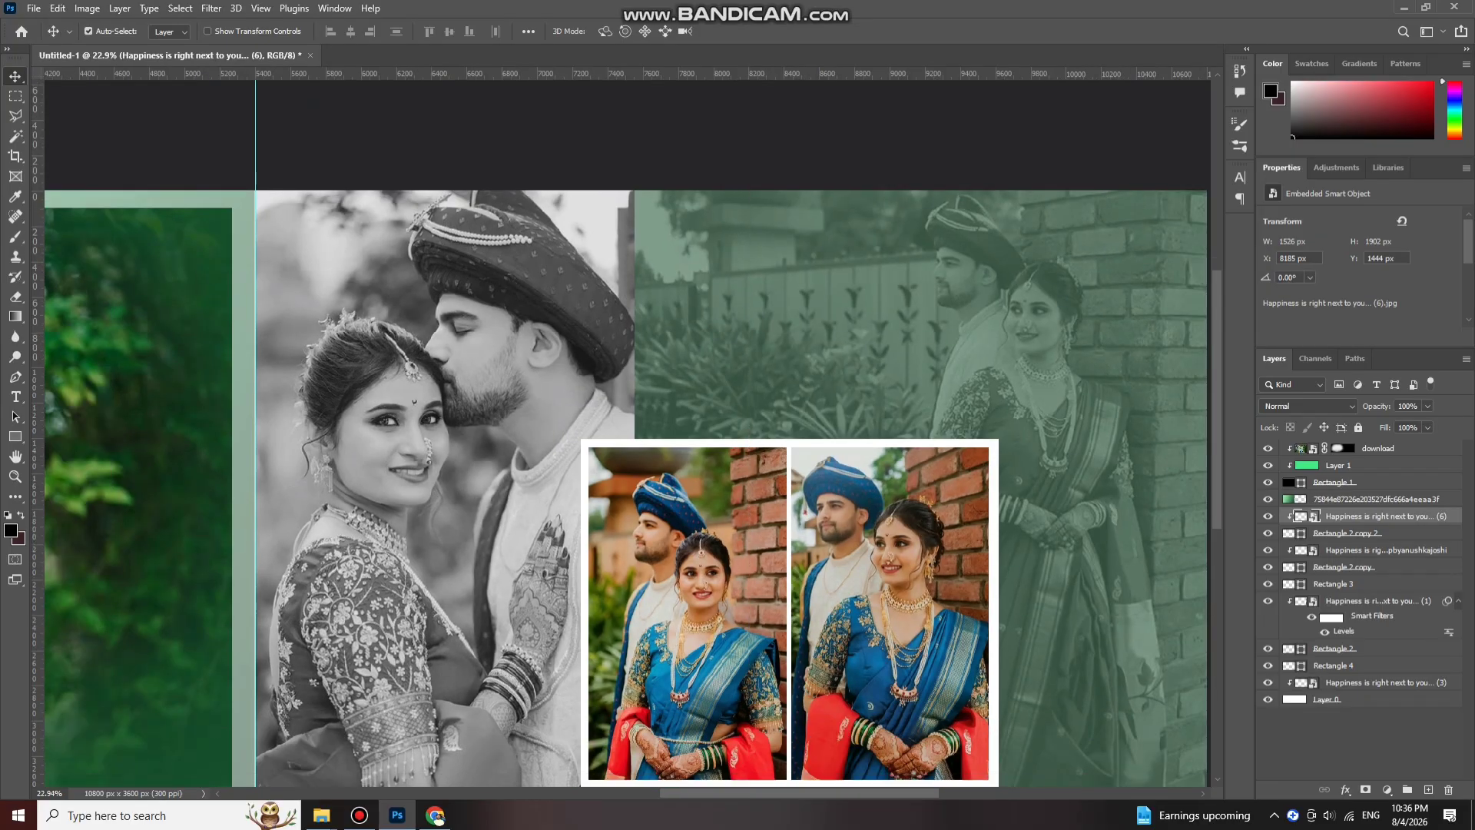
pyautogui.scroll(1, 839, 412)
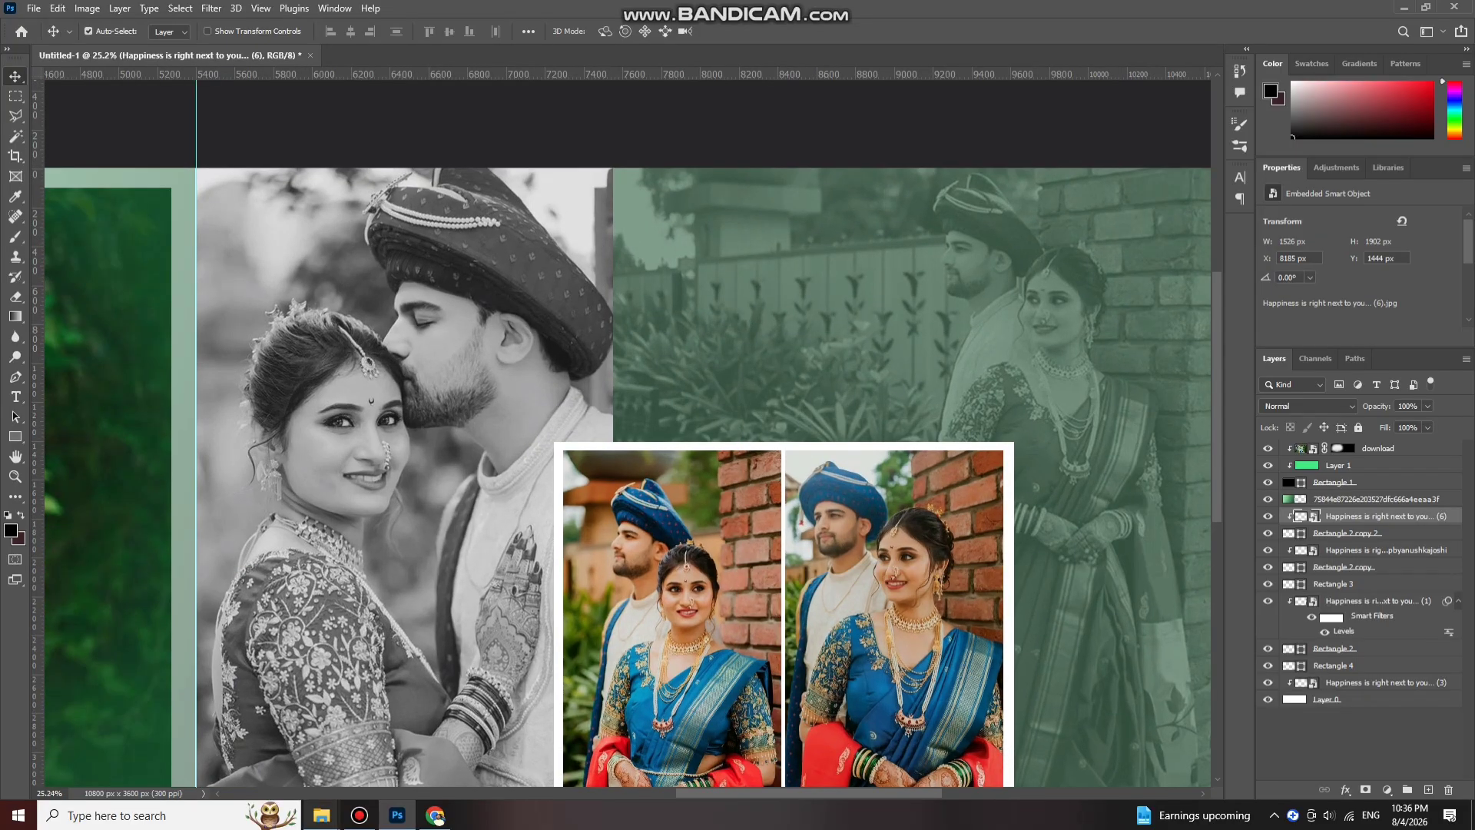
pyautogui.moveTo(322, 815)
pyautogui.click(411, 738)
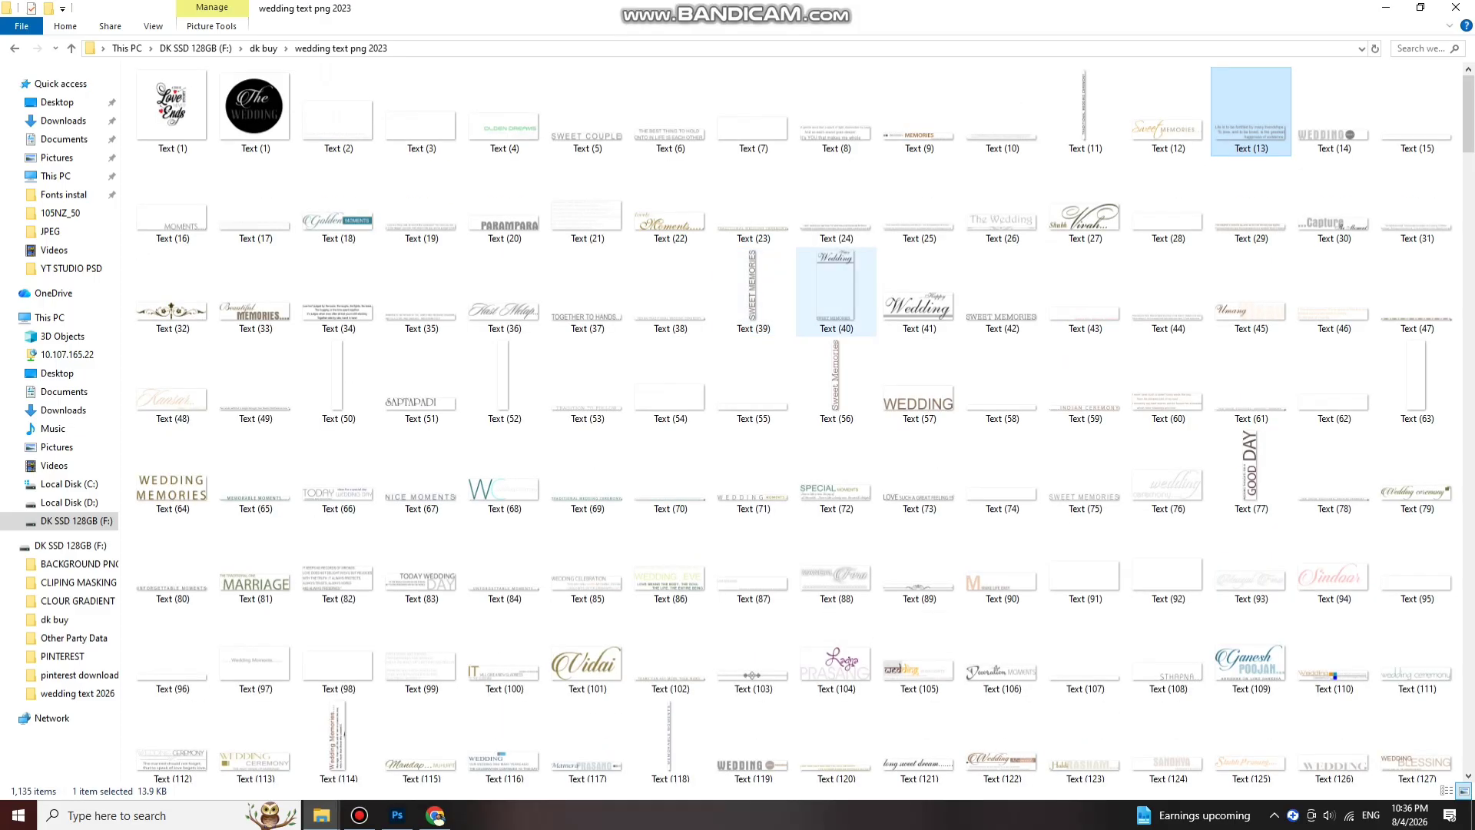
pyautogui.scroll(-2, 753, 369)
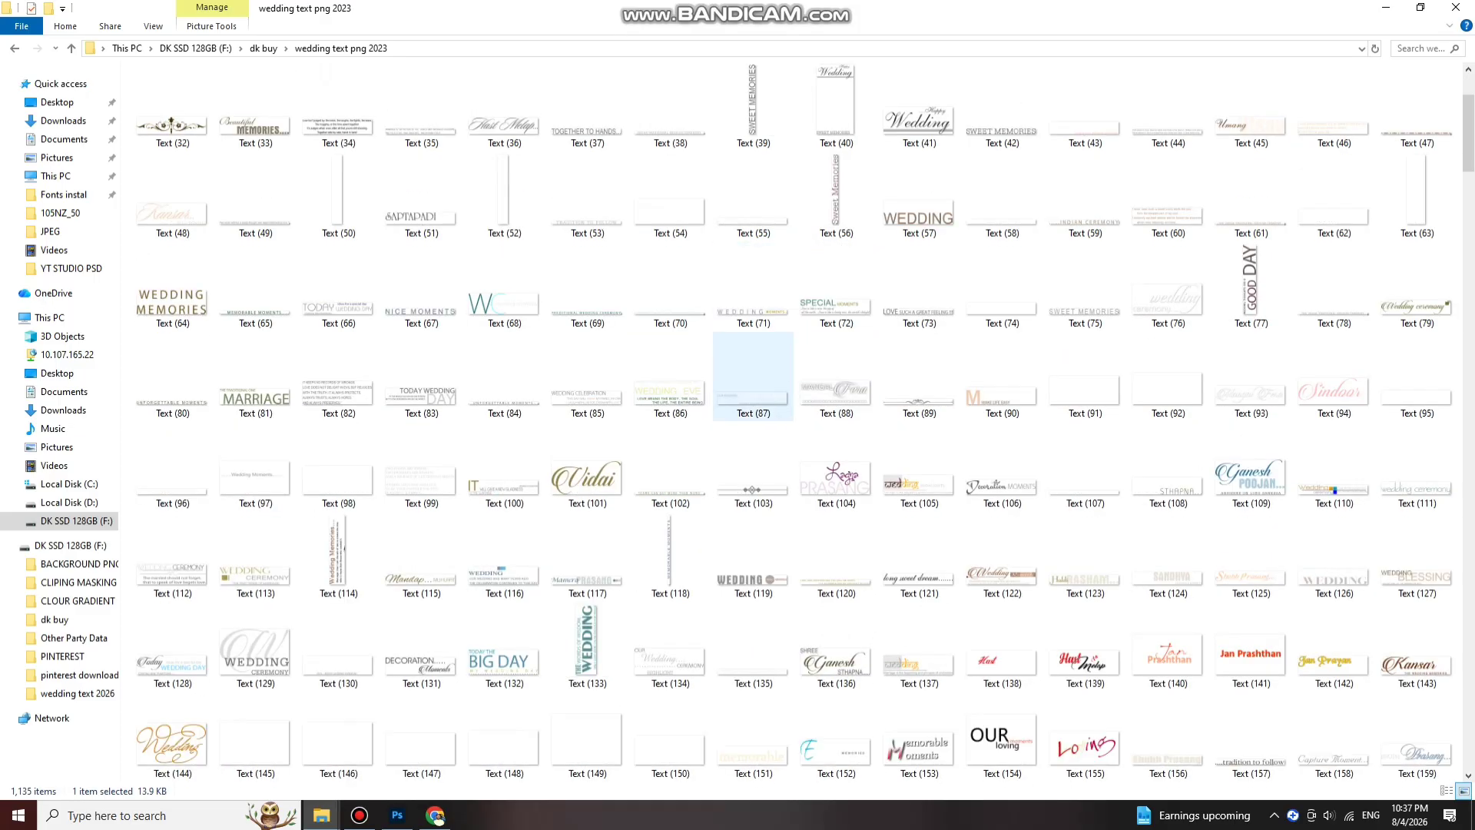
pyautogui.scroll(-3, 753, 377)
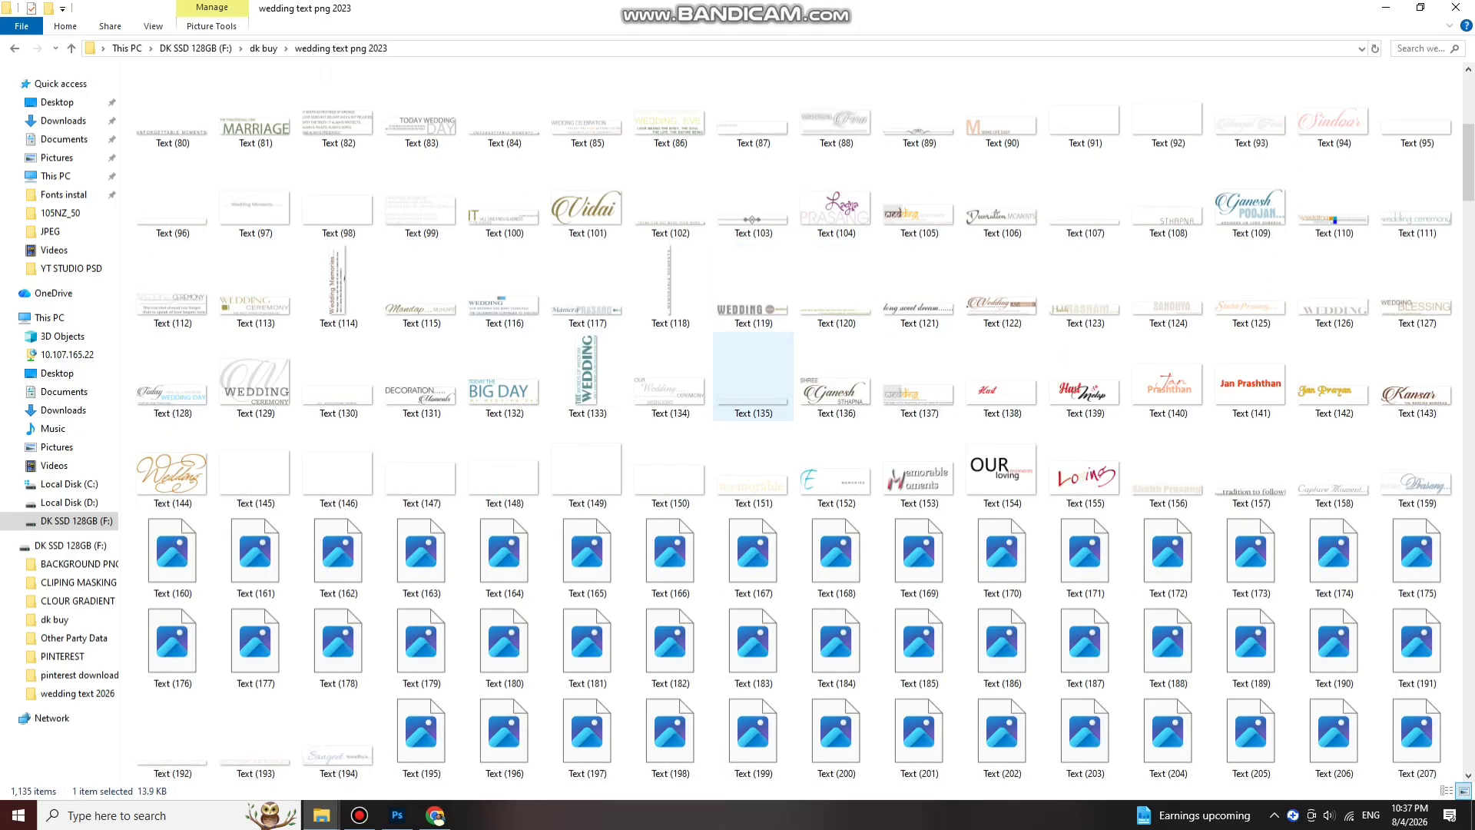
pyautogui.moveTo(256, 376); pyautogui.dragTo(710, 353)
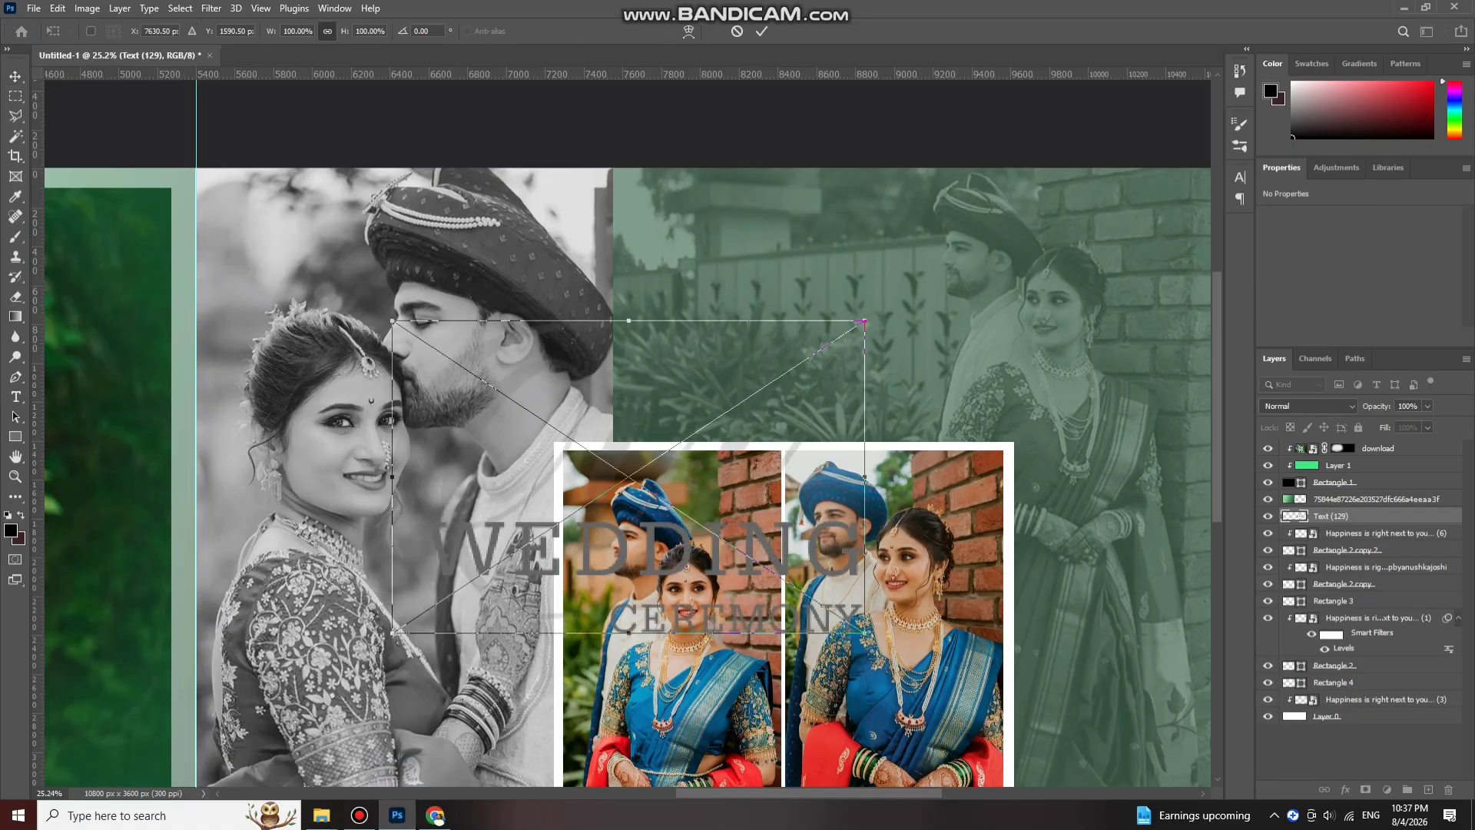
pyautogui.moveTo(628, 321); pyautogui.dragTo(785, 223)
pyautogui.press('Return')
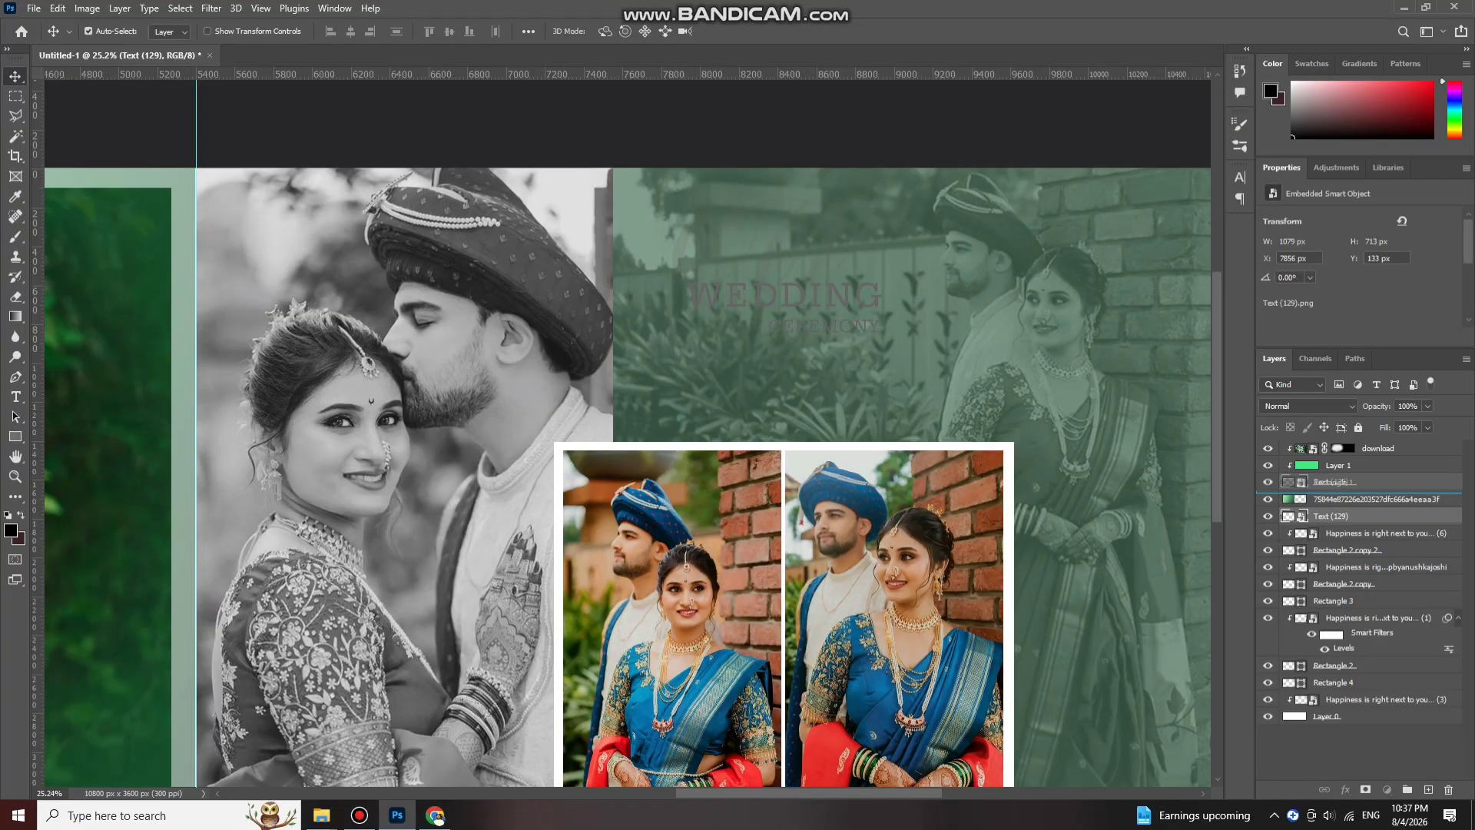
# Step: Move the Wedding Ceremony title layer to the top of the layer stack and give it a white Color Overlay
pyautogui.moveTo(1333, 482); pyautogui.dragTo(1333, 448)
pyautogui.click(1345, 790)
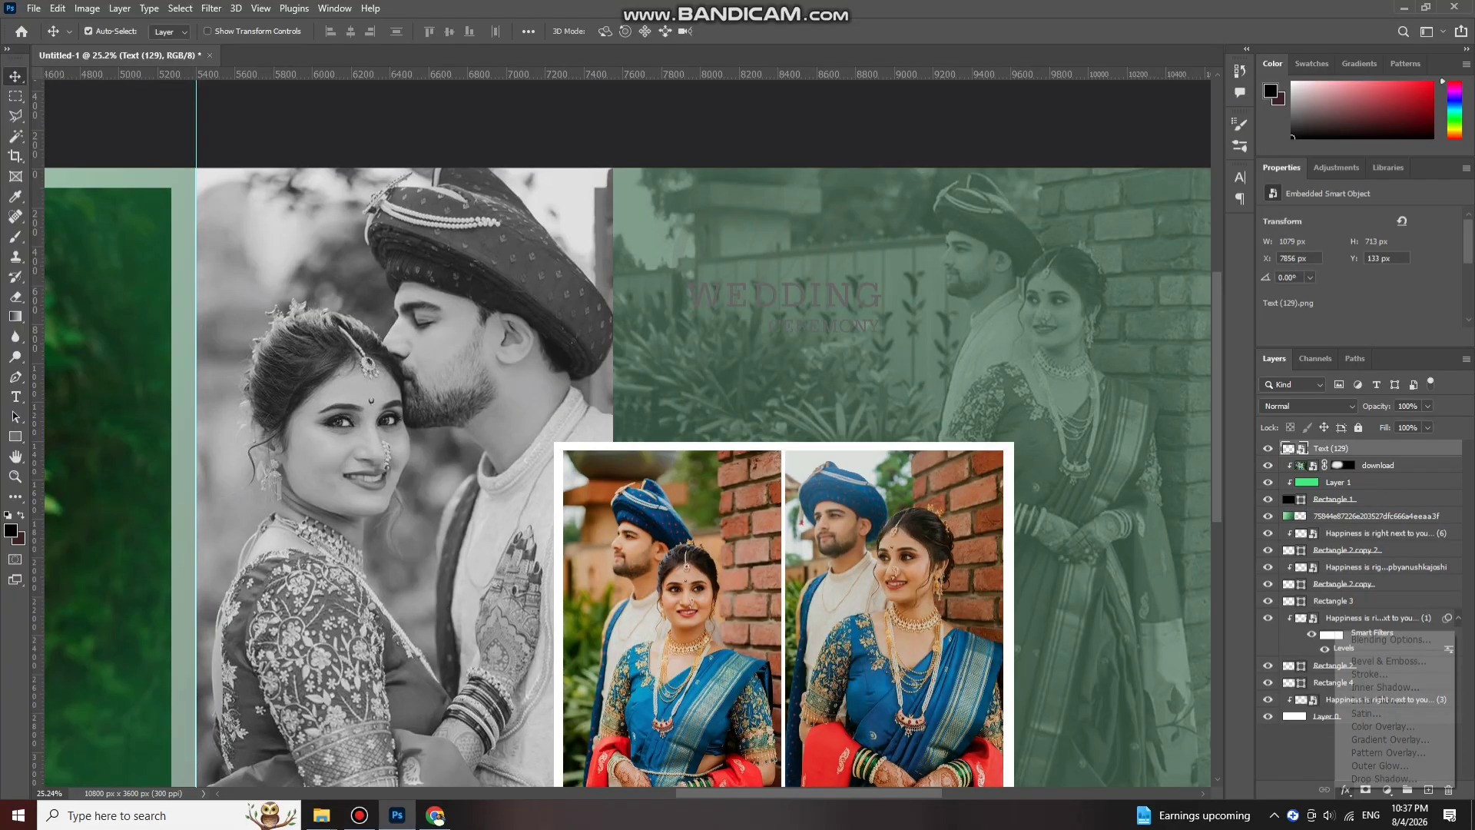
pyautogui.click(1383, 726)
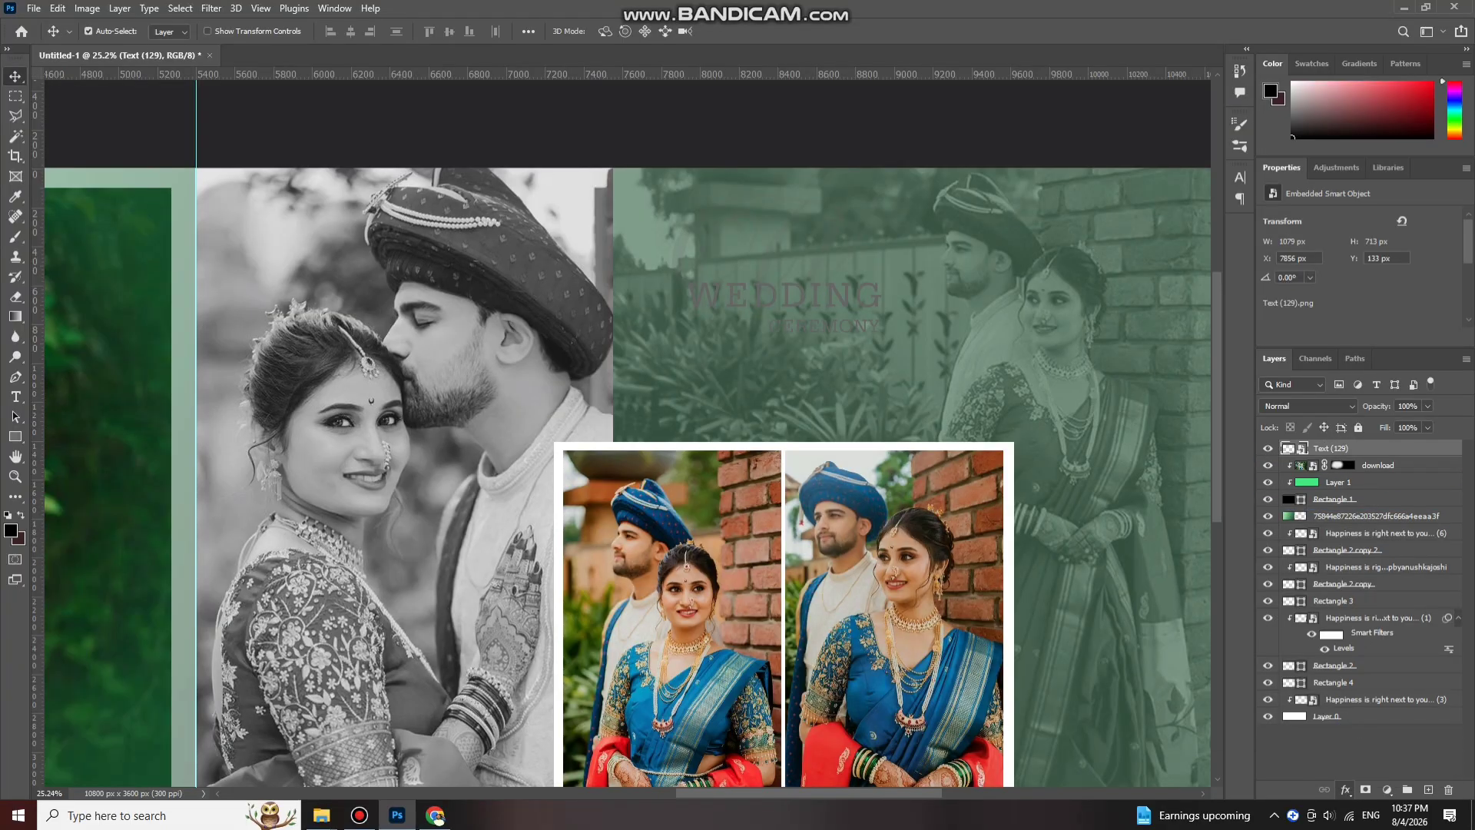
pyautogui.press('Return')
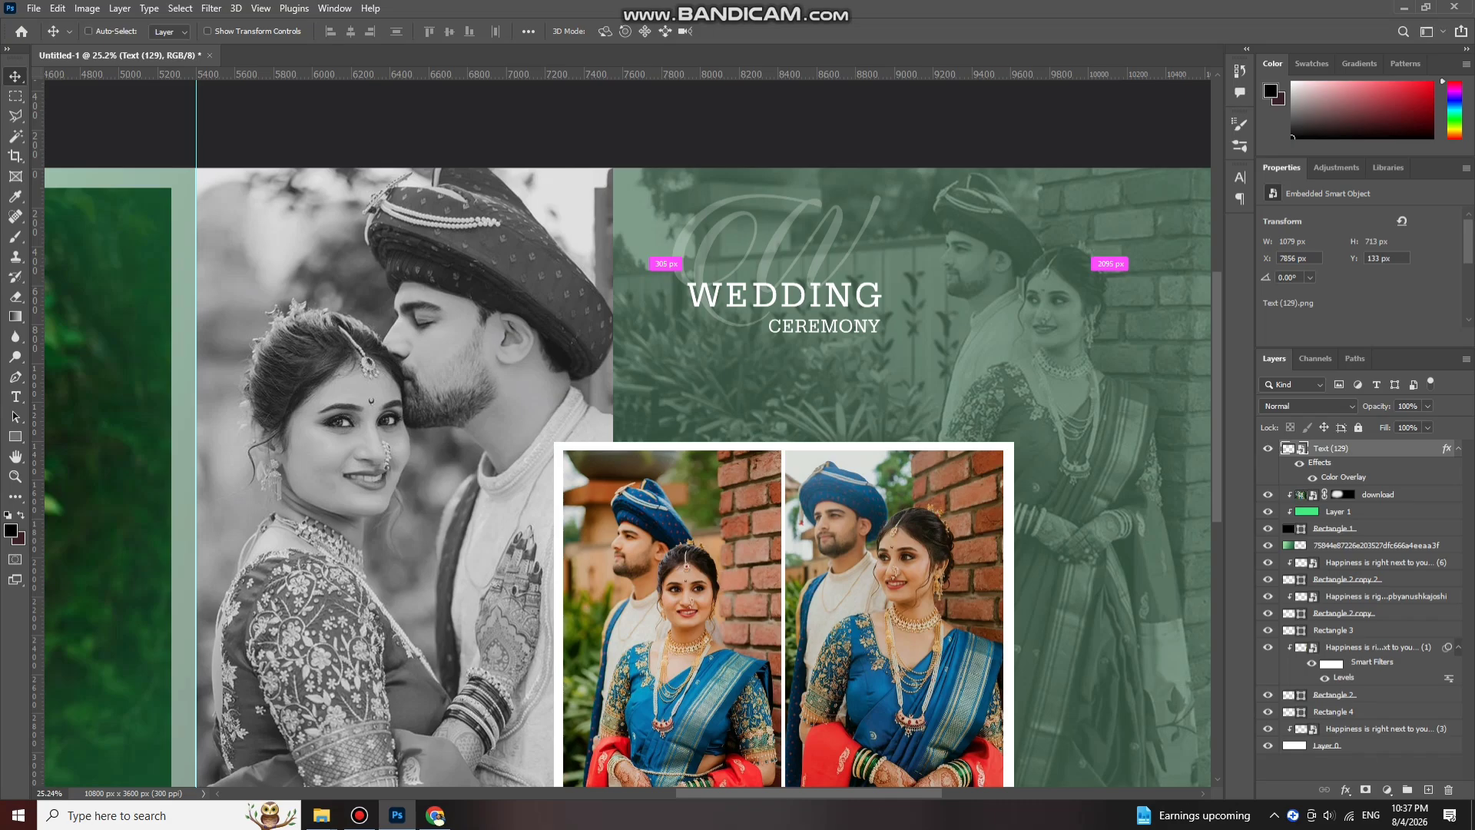
# Step: Scale the Wedding Ceremony title down to about 966 x 638 px and move it slightly up and left
pyautogui.hotkey('ctrl', 't')
pyautogui.moveTo(882, 332); pyautogui.dragTo(859, 317)
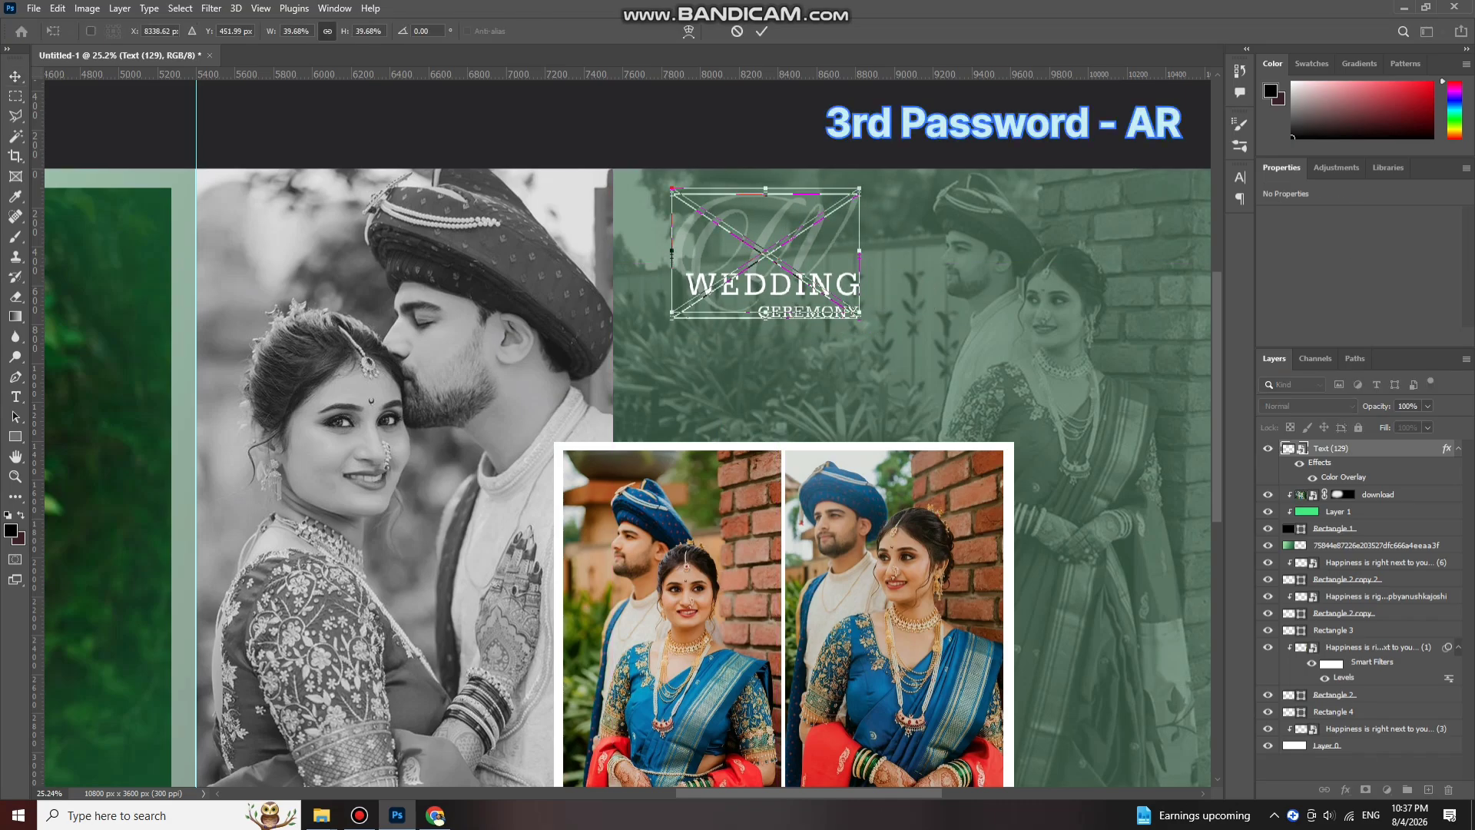
pyautogui.press('Return')
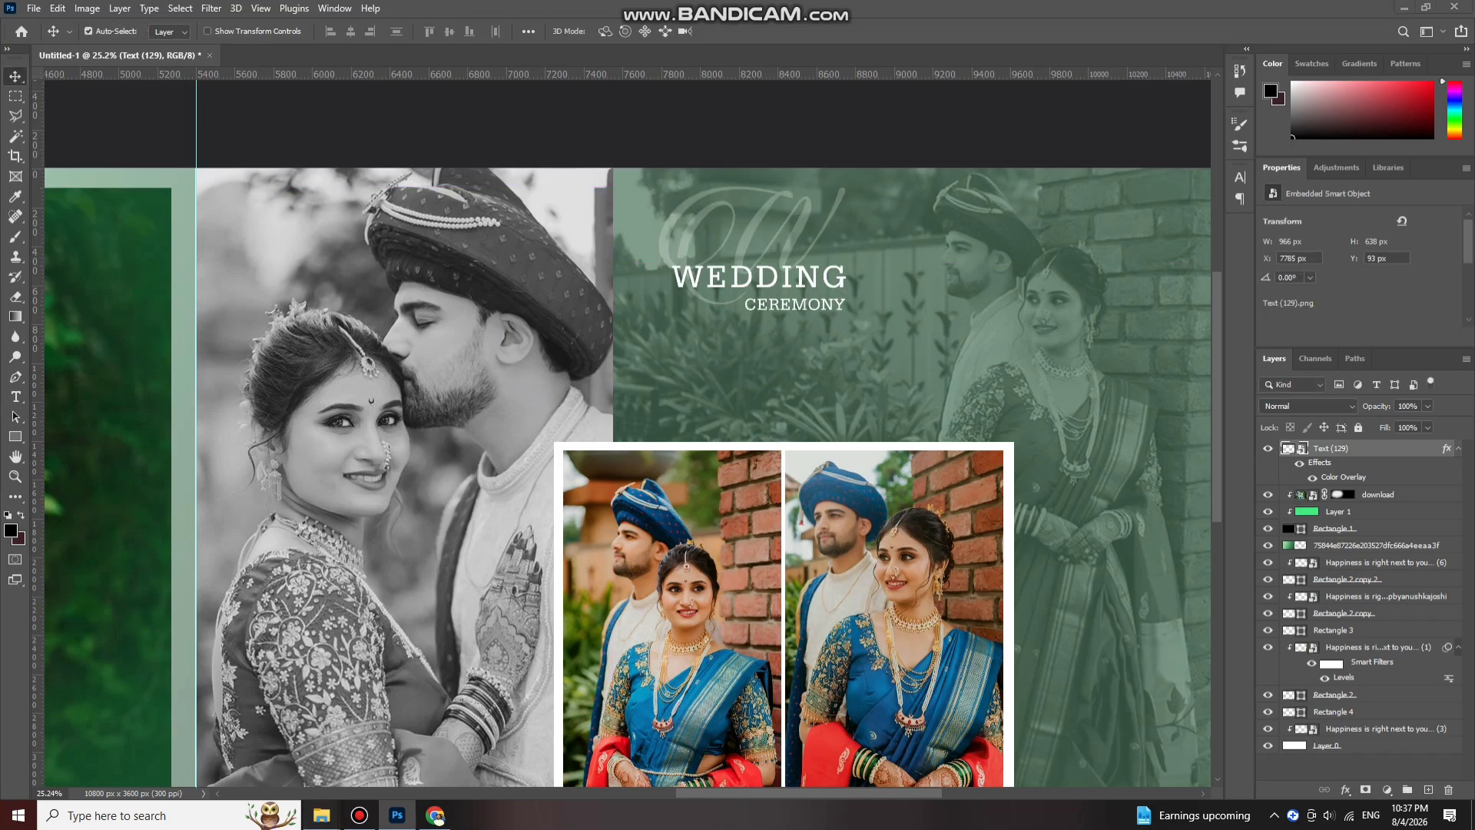
# Step: Place the verse Text (21) from the wedding text png 2023 folder under the Wedding Ceremony title, left-aligned with it and scaled to about 1001 x 412 px
pyautogui.moveTo(321, 815)
pyautogui.click(415, 749)
pyautogui.scroll(5, 868, 342)
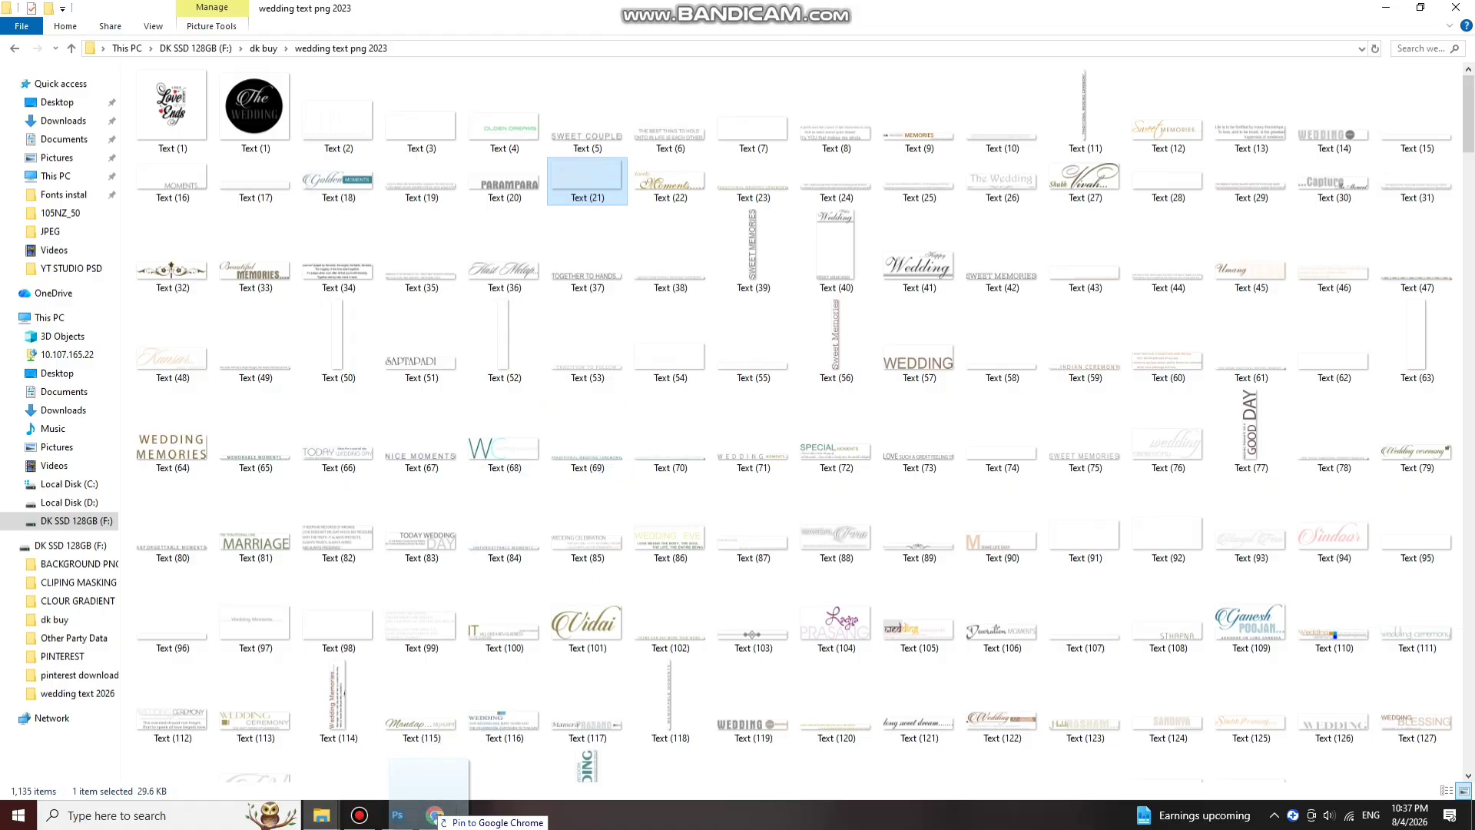
pyautogui.click(397, 815)
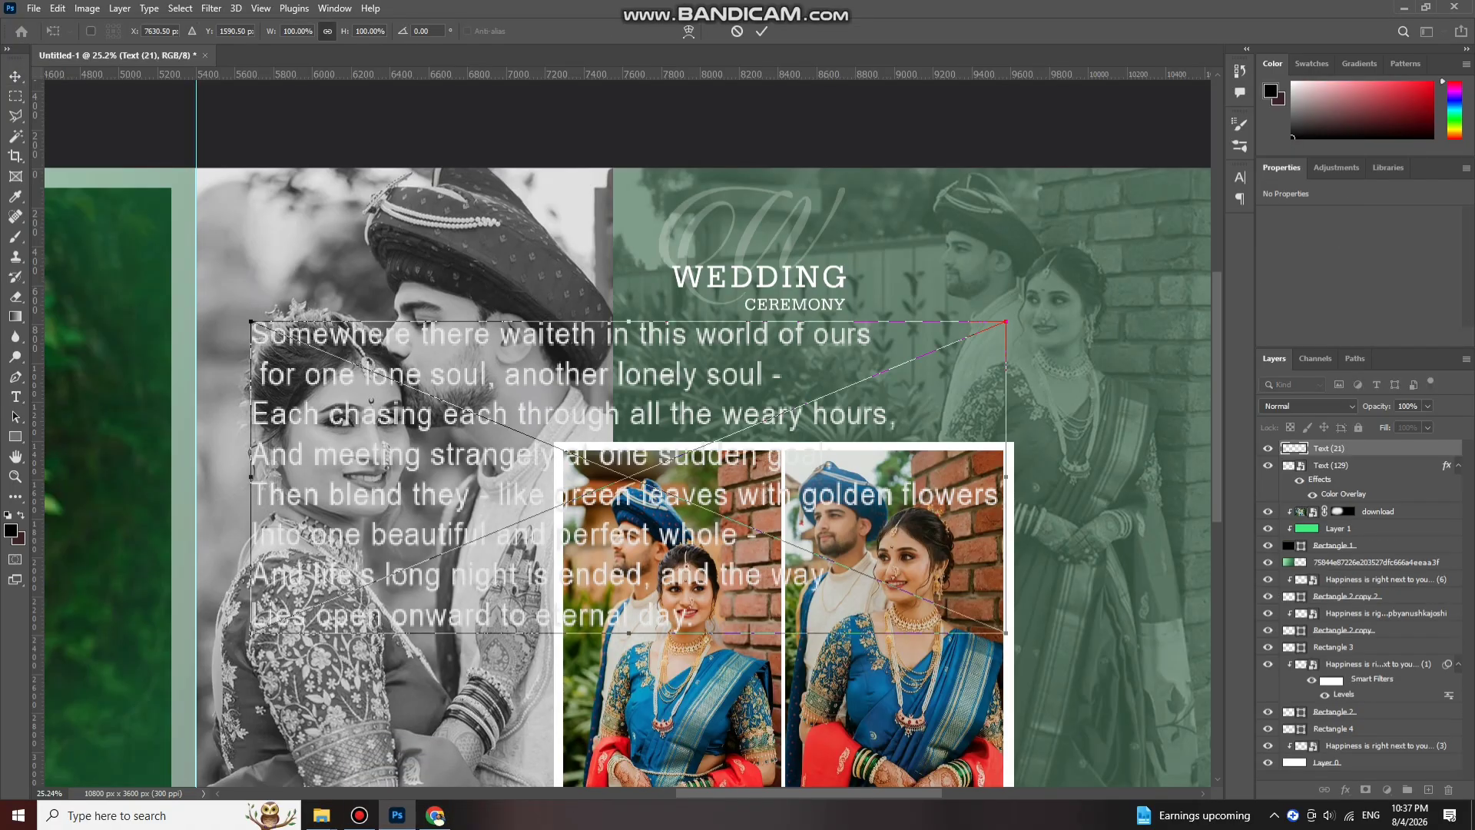
pyautogui.moveTo(629, 319); pyautogui.dragTo(807, 343)
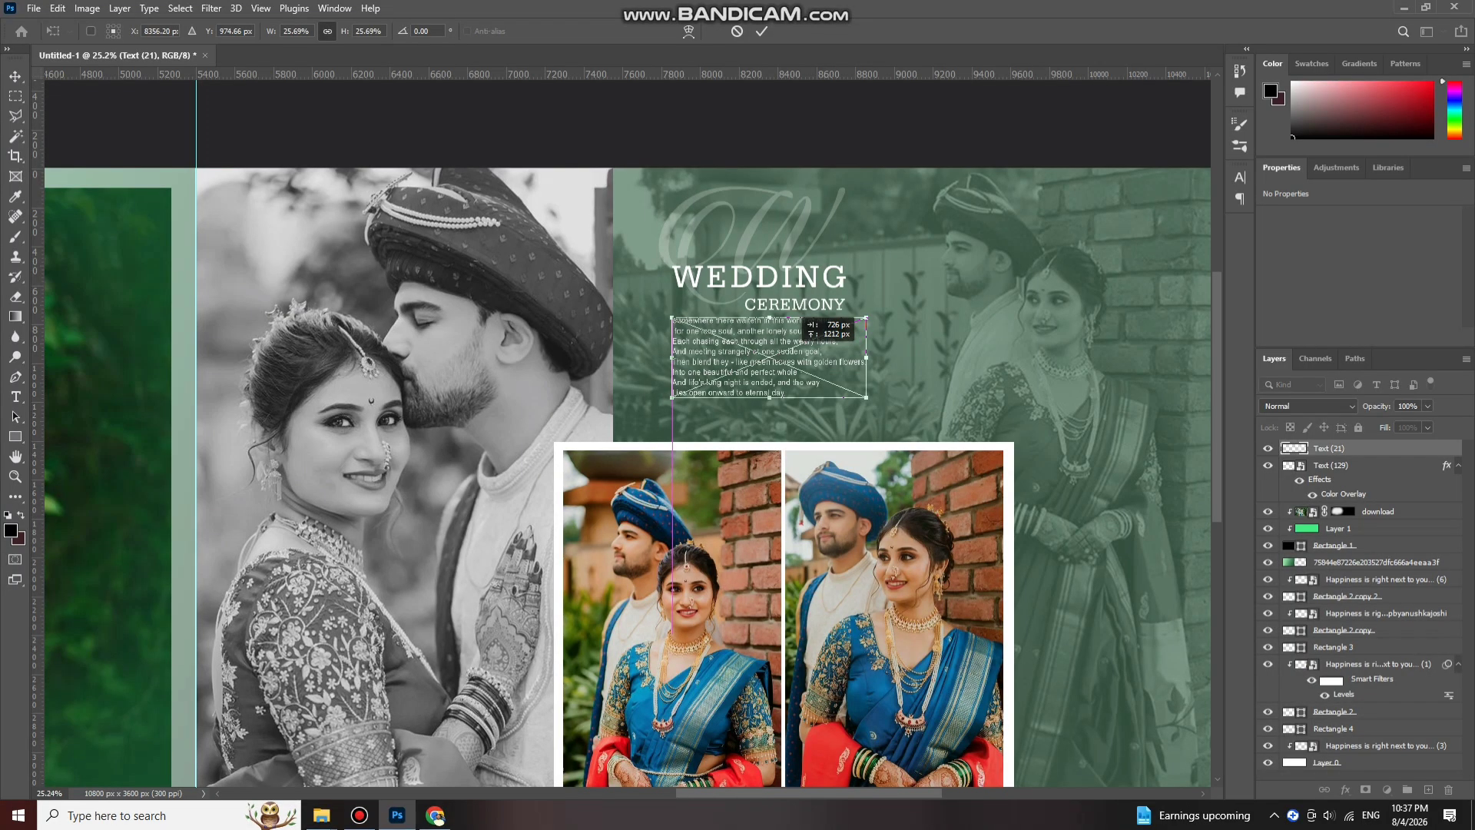
pyautogui.press('Return')
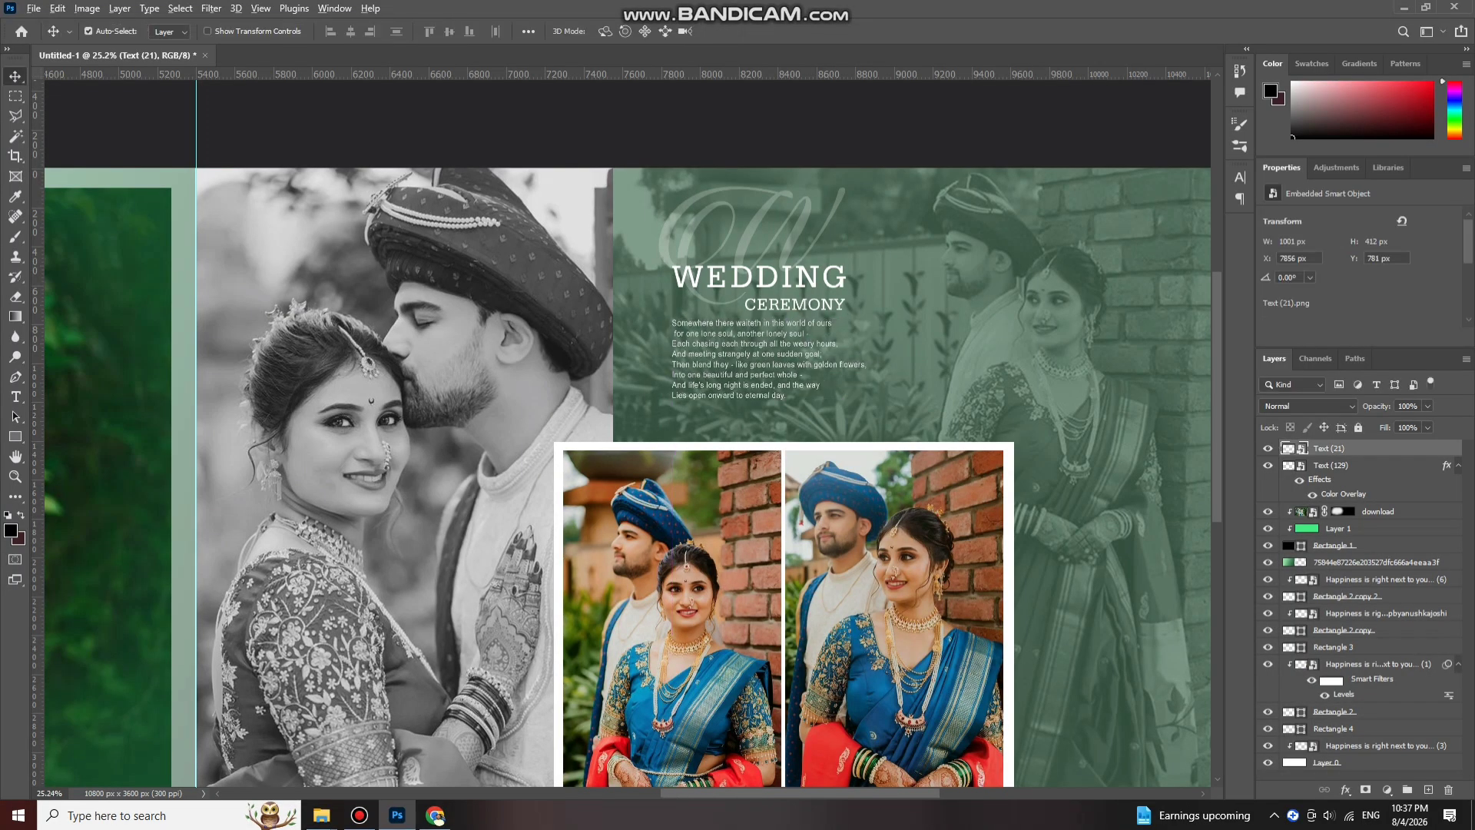
pyautogui.scroll(-8, 798, 318)
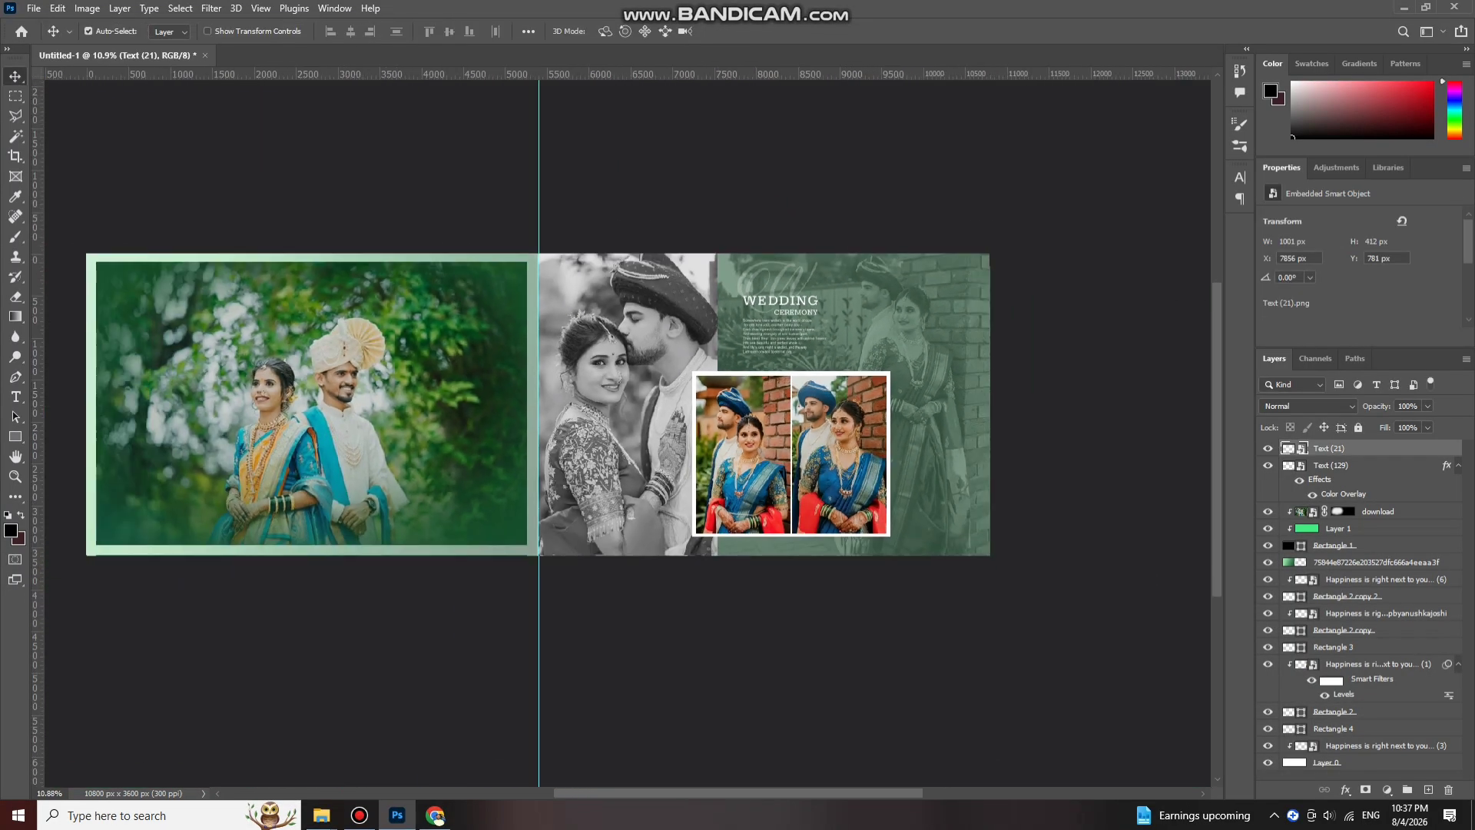
# Step: Add the text "Teri meri" at 48 pt beside the bride on the large couple photo
pyautogui.scroll(3, 398, 368)
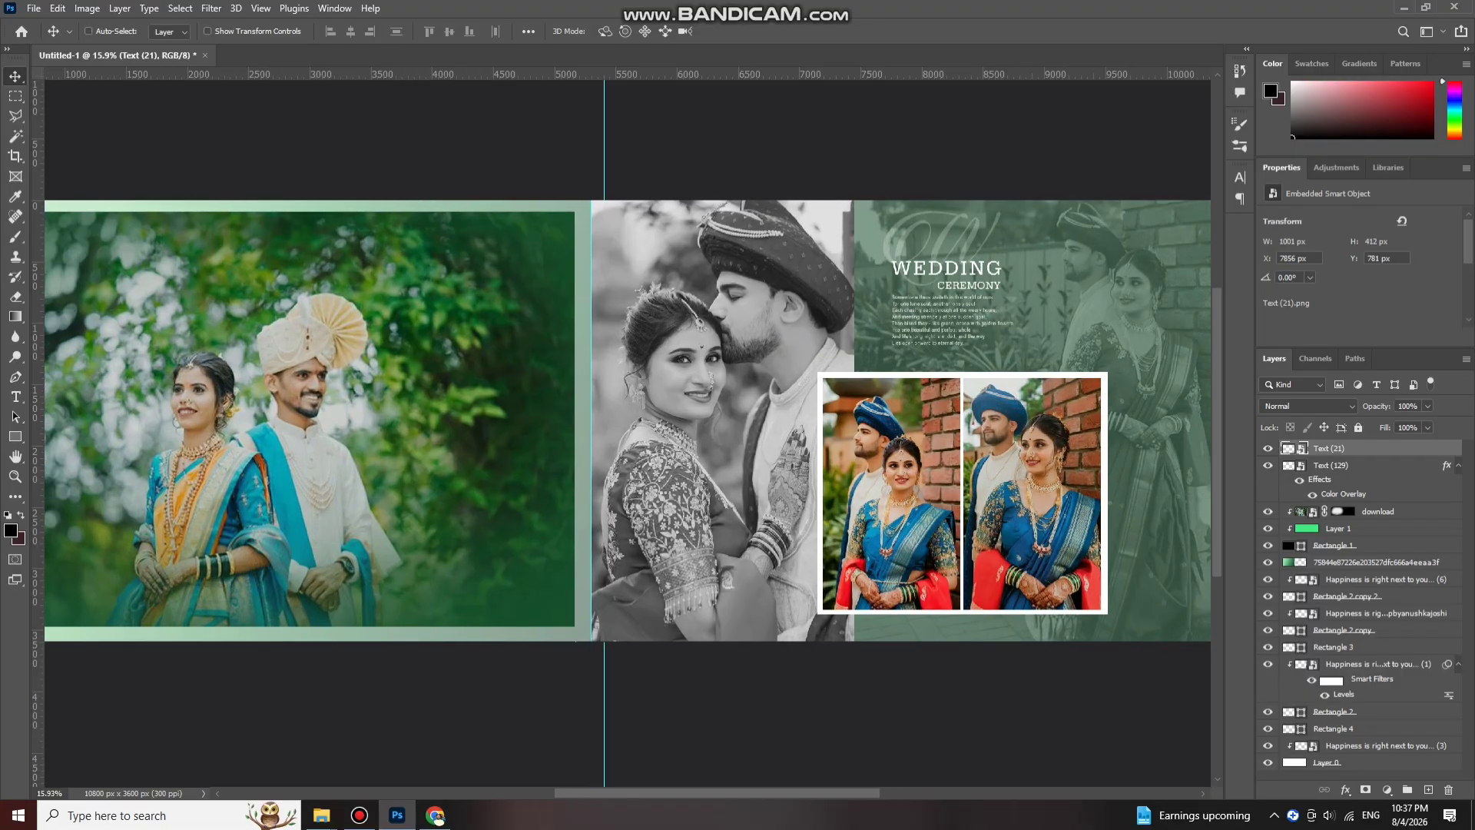
pyautogui.hscroll(-5, 246, 277)
pyautogui.scroll(1, 246, 276)
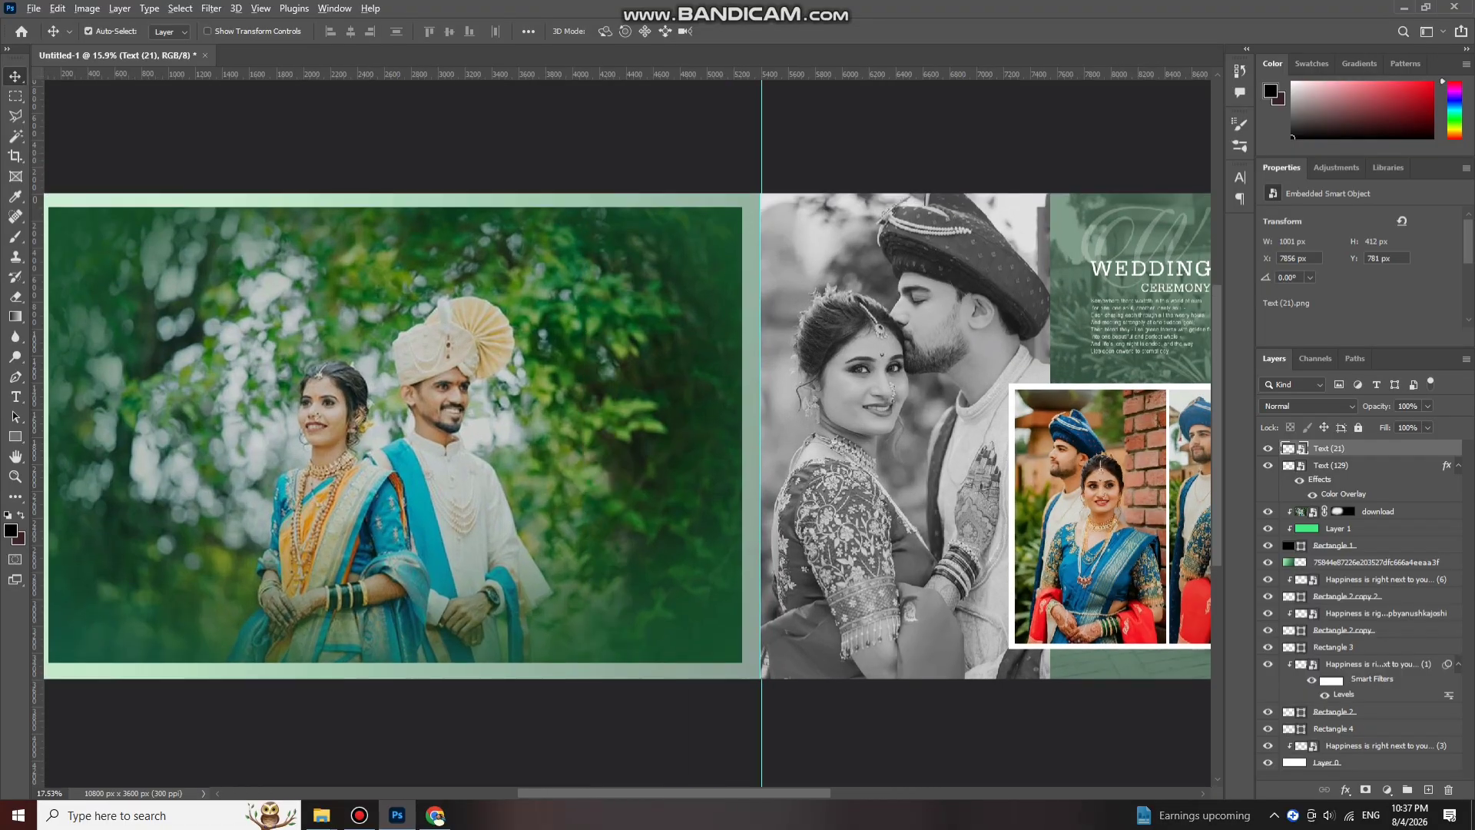
pyautogui.hscroll(-11, 468, 623)
pyautogui.scroll(2, 468, 622)
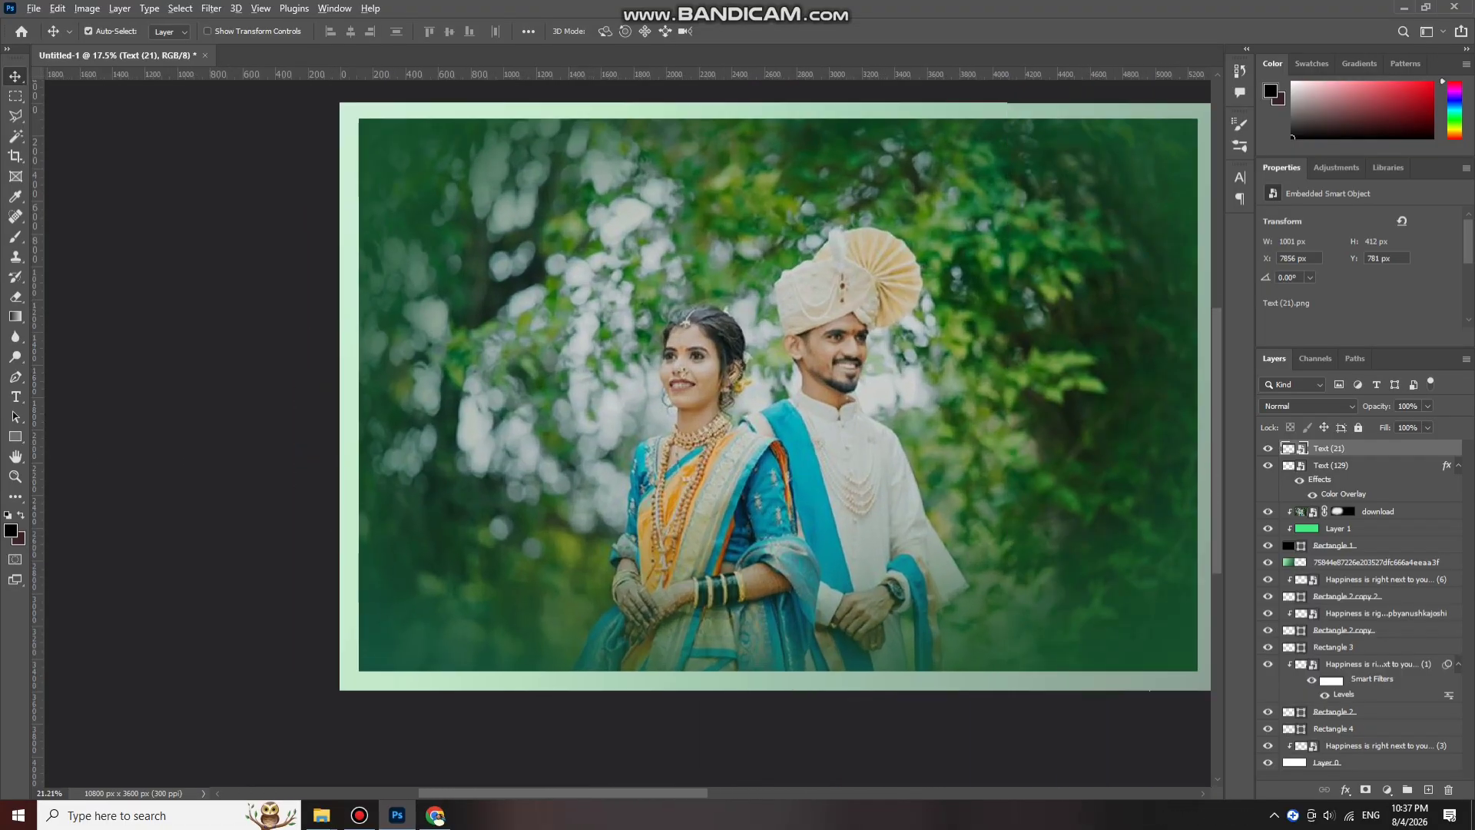
pyautogui.press('t')
pyautogui.click(468, 623)
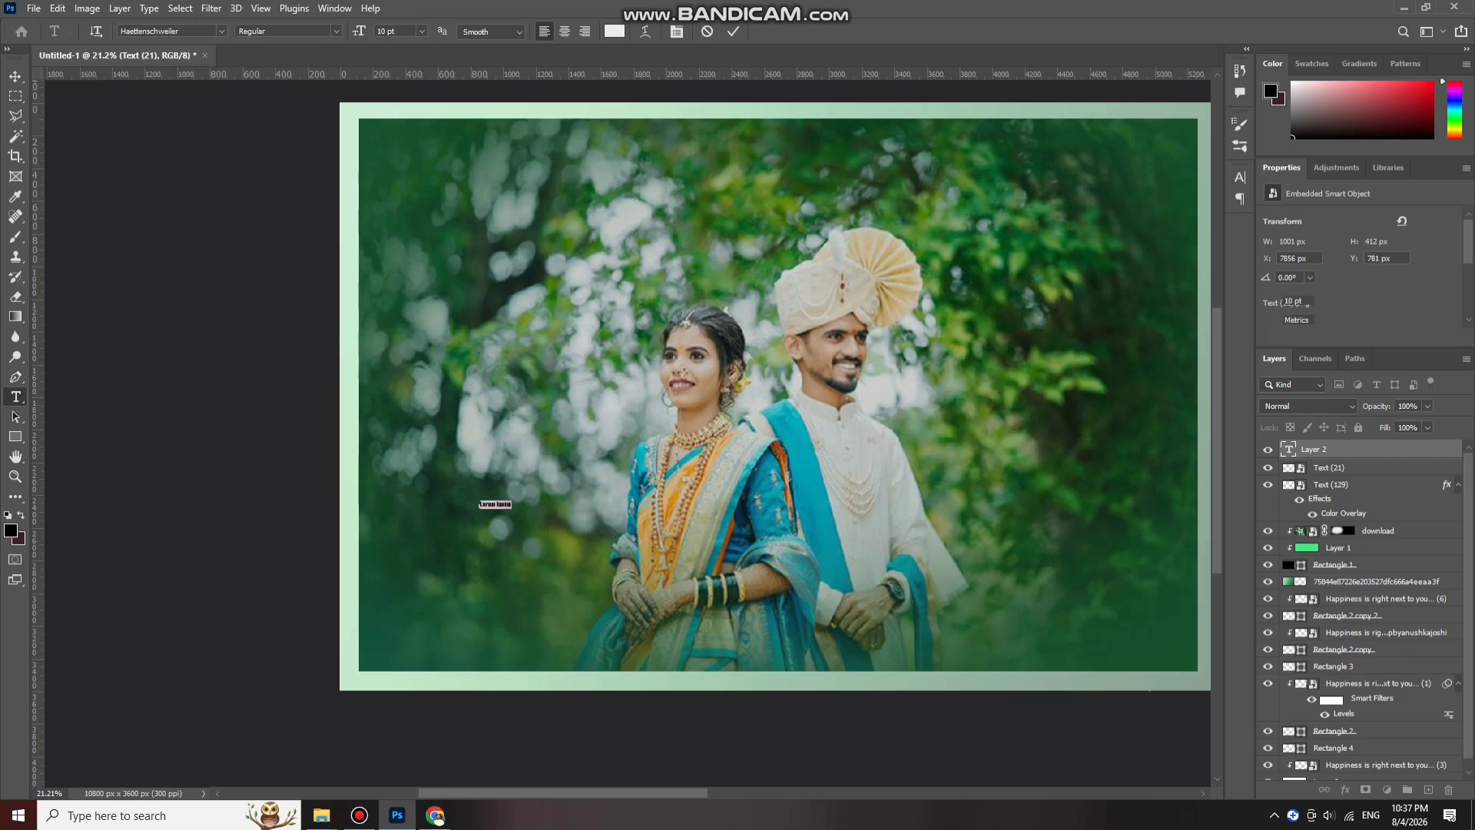
pyautogui.click(421, 31)
pyautogui.click(403, 202)
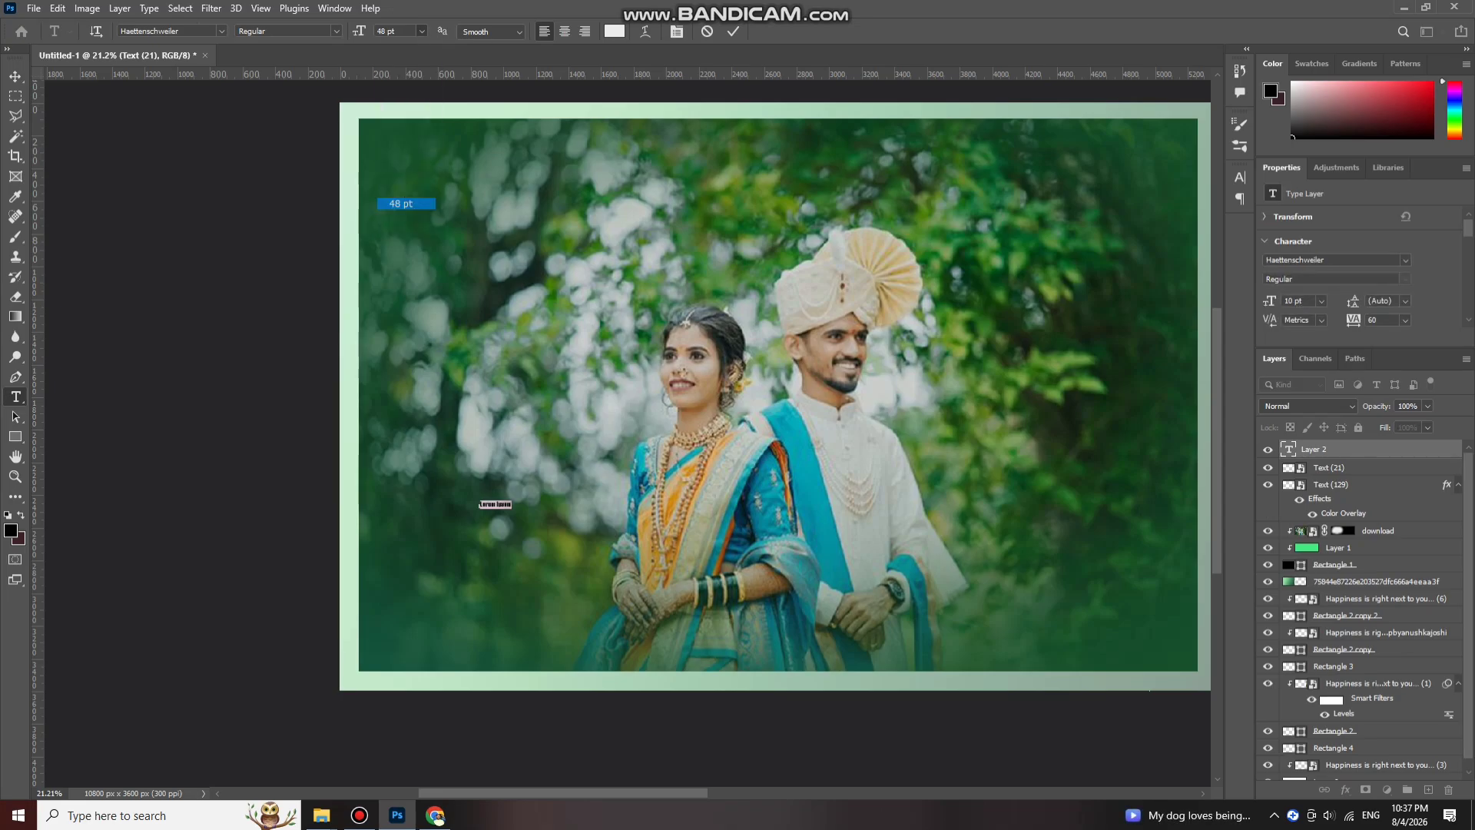
pyautogui.click(492, 498)
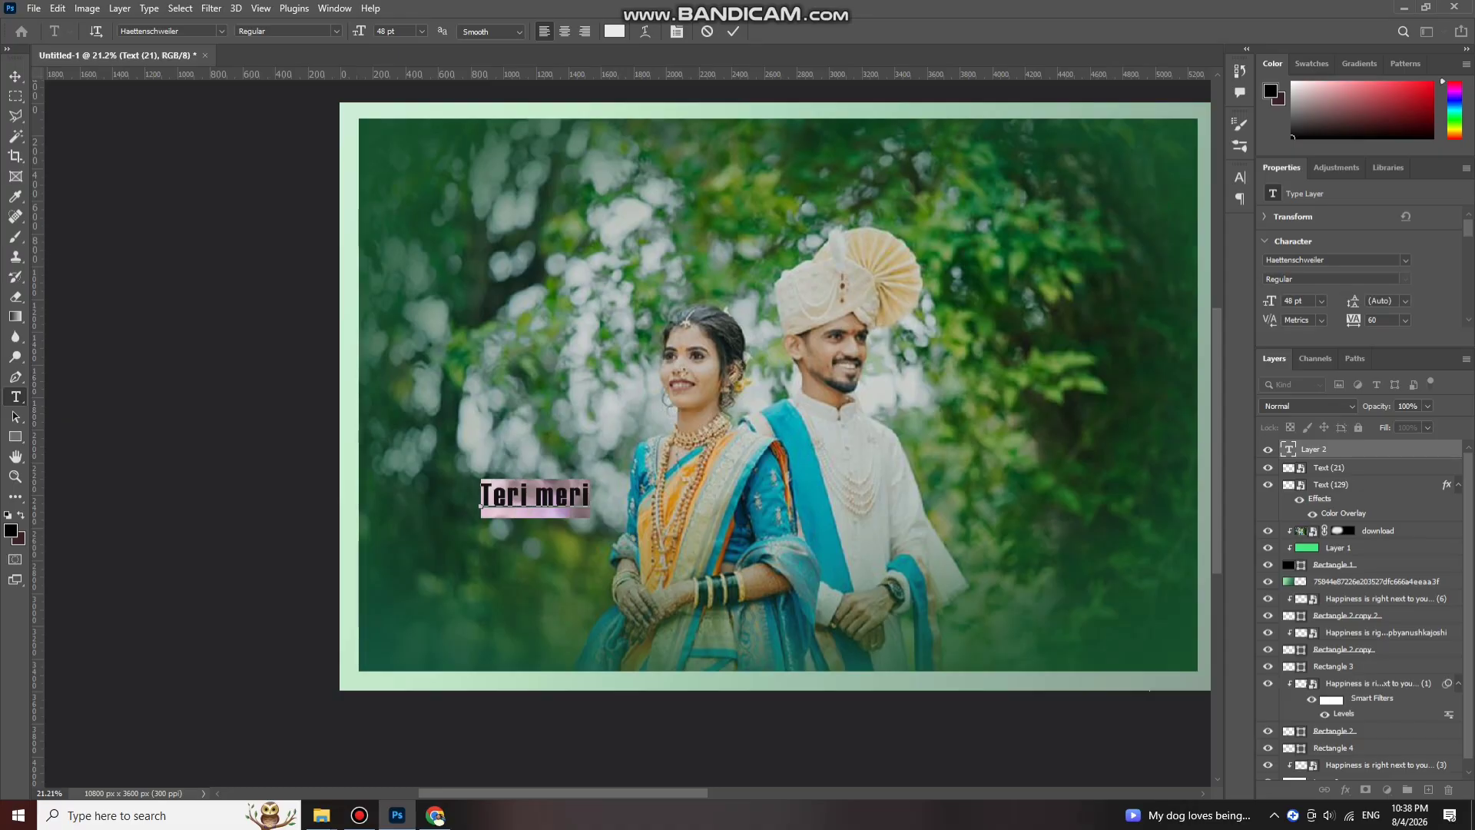
# Step: Try out recent fonts on the Teri meri text and set it in modernline bold
pyautogui.click(221, 31)
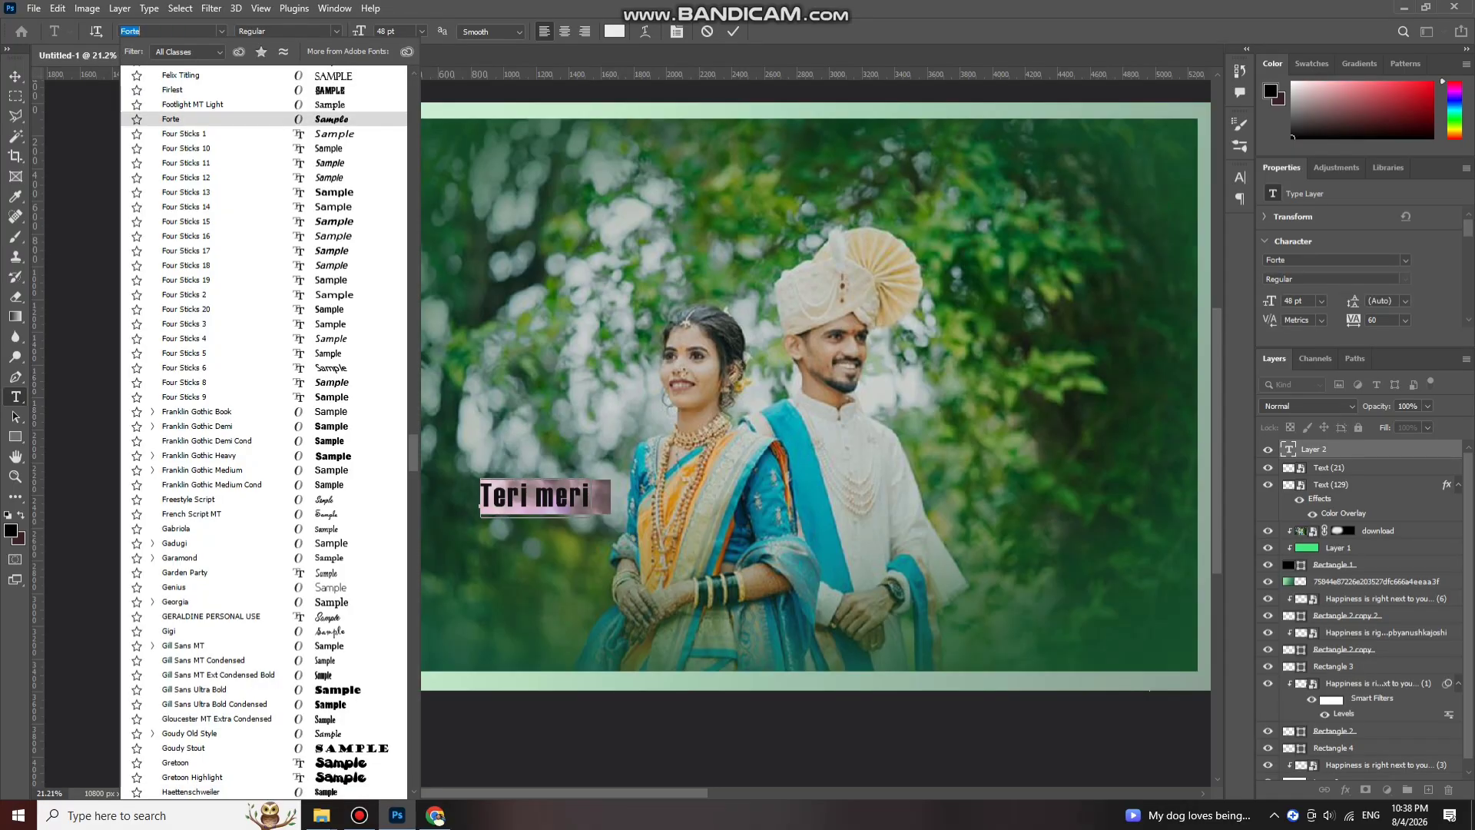
pyautogui.scroll(3, 230, 307)
pyautogui.scroll(1, 264, 430)
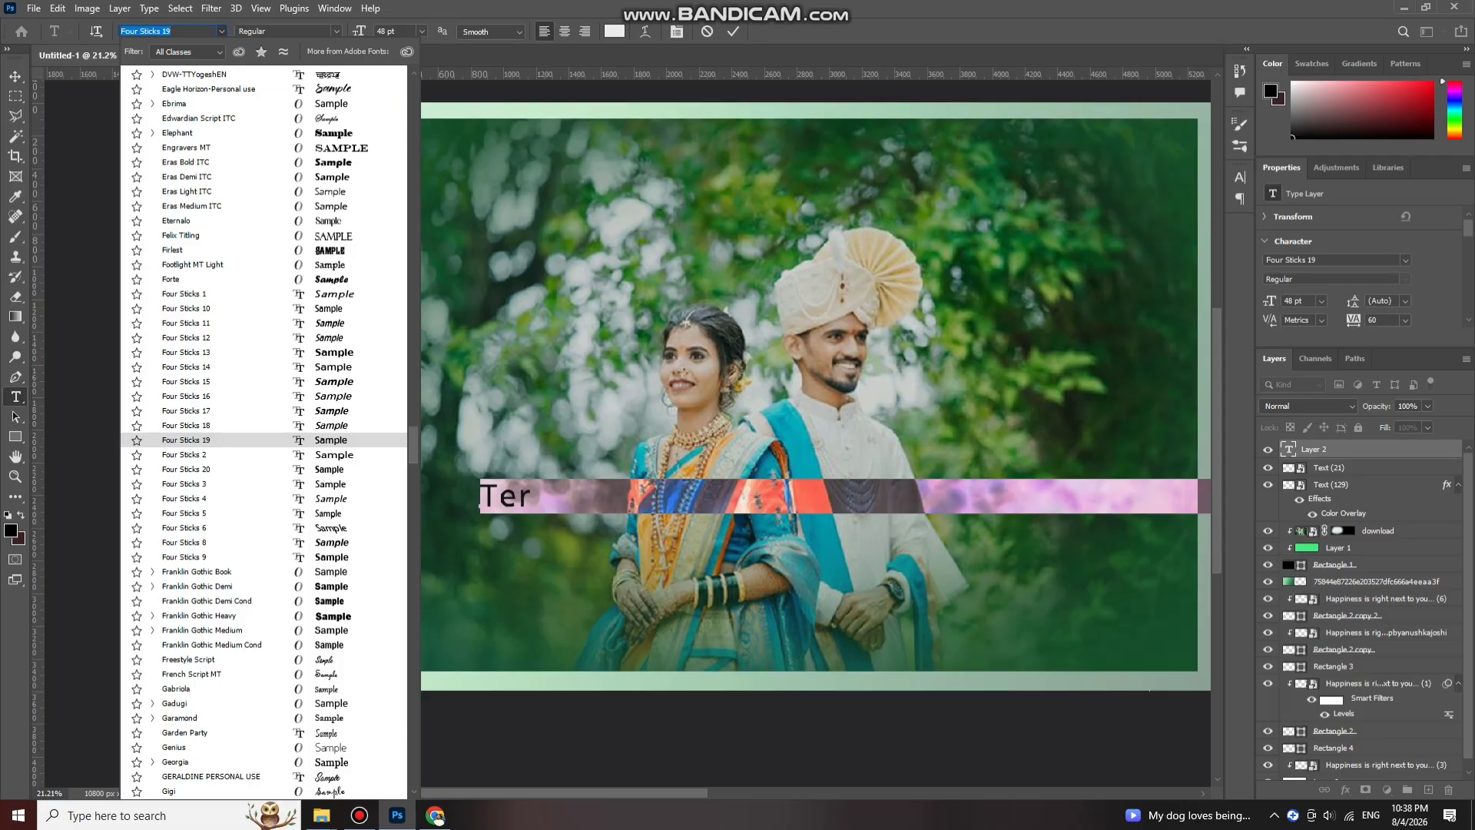
pyautogui.scroll(15, 264, 431)
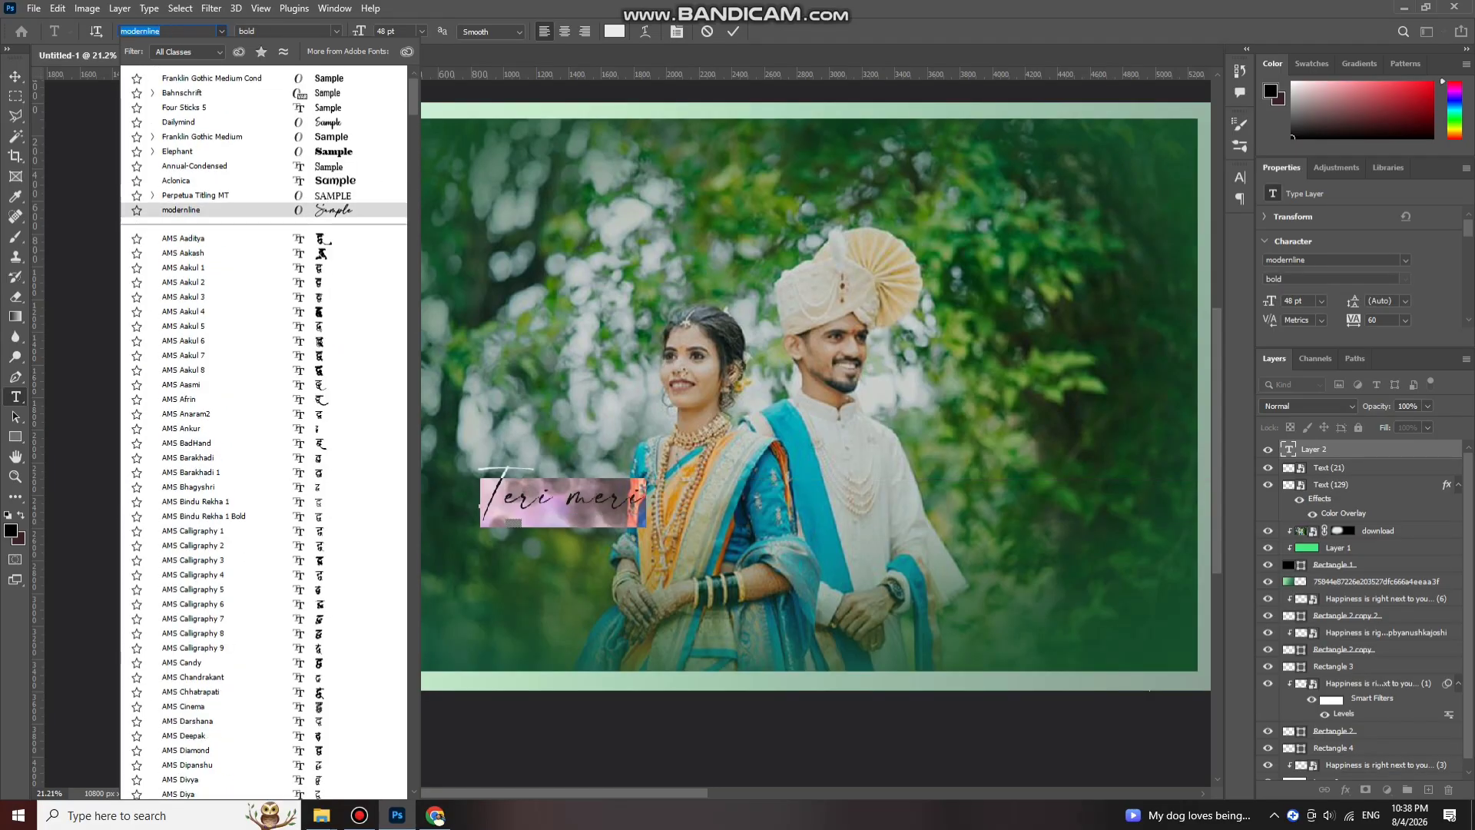
pyautogui.press('Up')
pyautogui.press('Up')
pyautogui.press('Up')
pyautogui.press('Up')
pyautogui.press('Up')
pyautogui.press('Up')
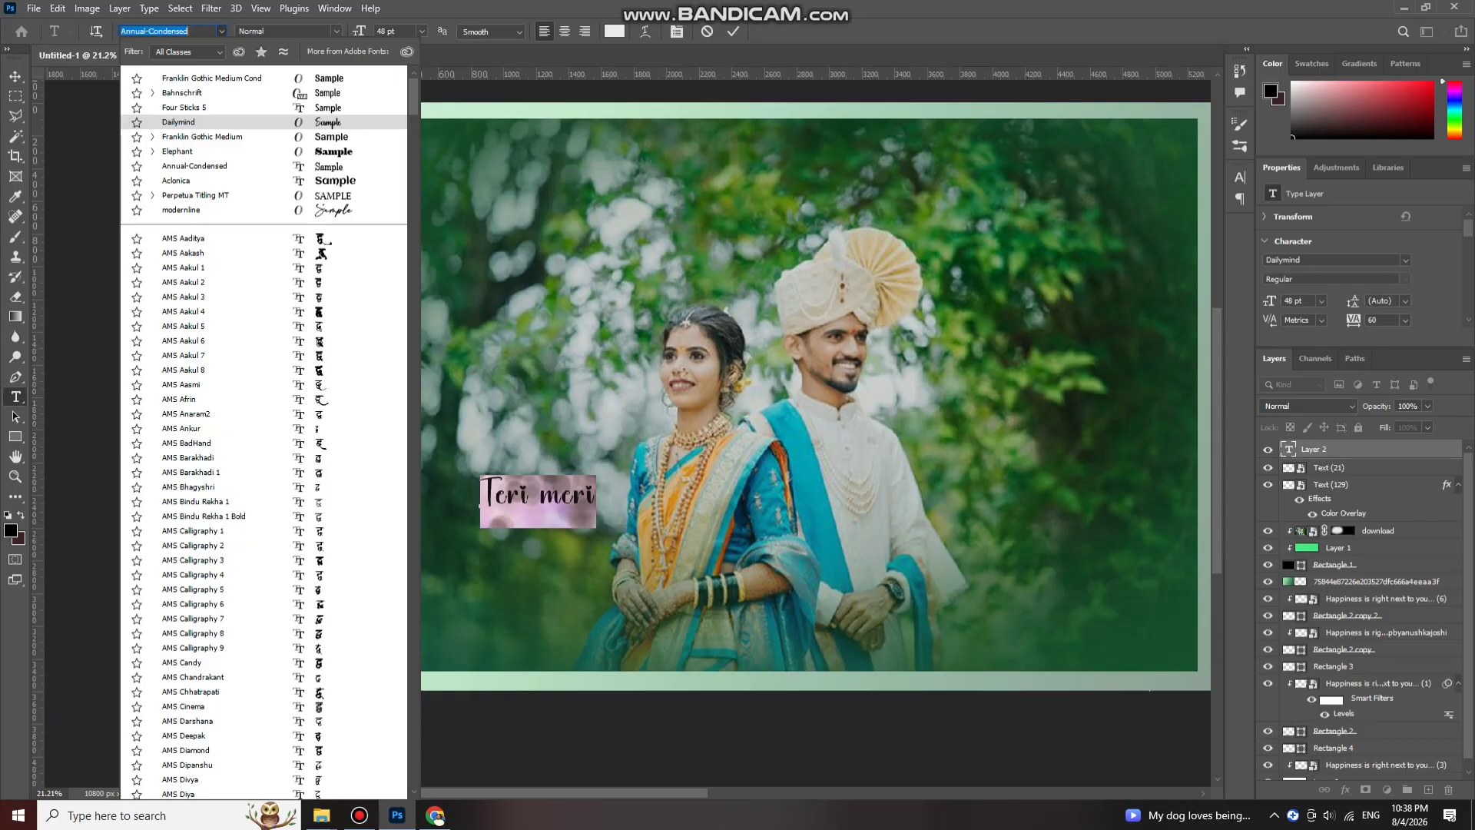
pyautogui.press('Down')
pyautogui.press('Down')
pyautogui.press('Down')
pyautogui.press('Down')
pyautogui.press('Down')
pyautogui.press('Down')
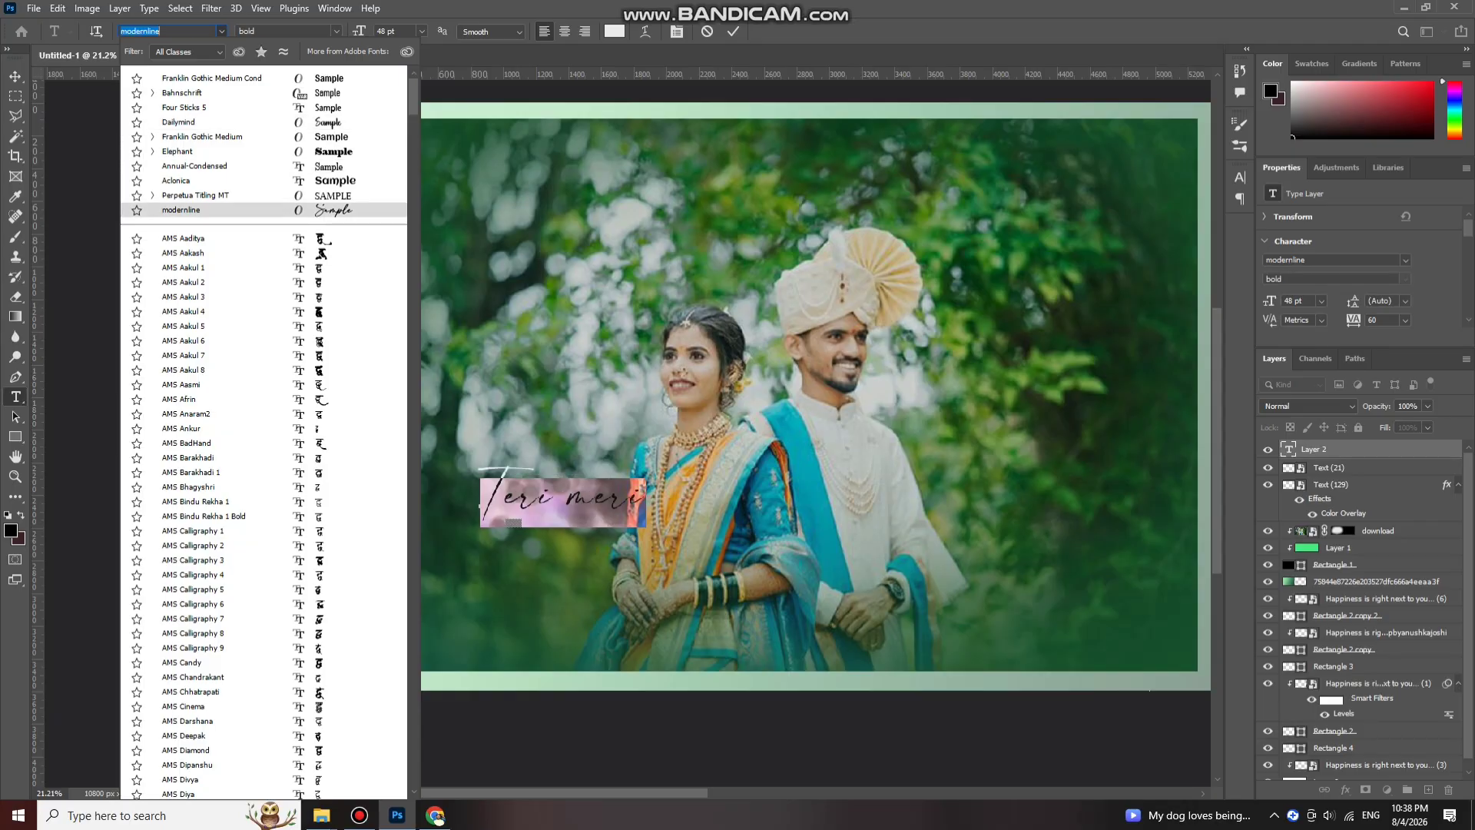
pyautogui.press('Return')
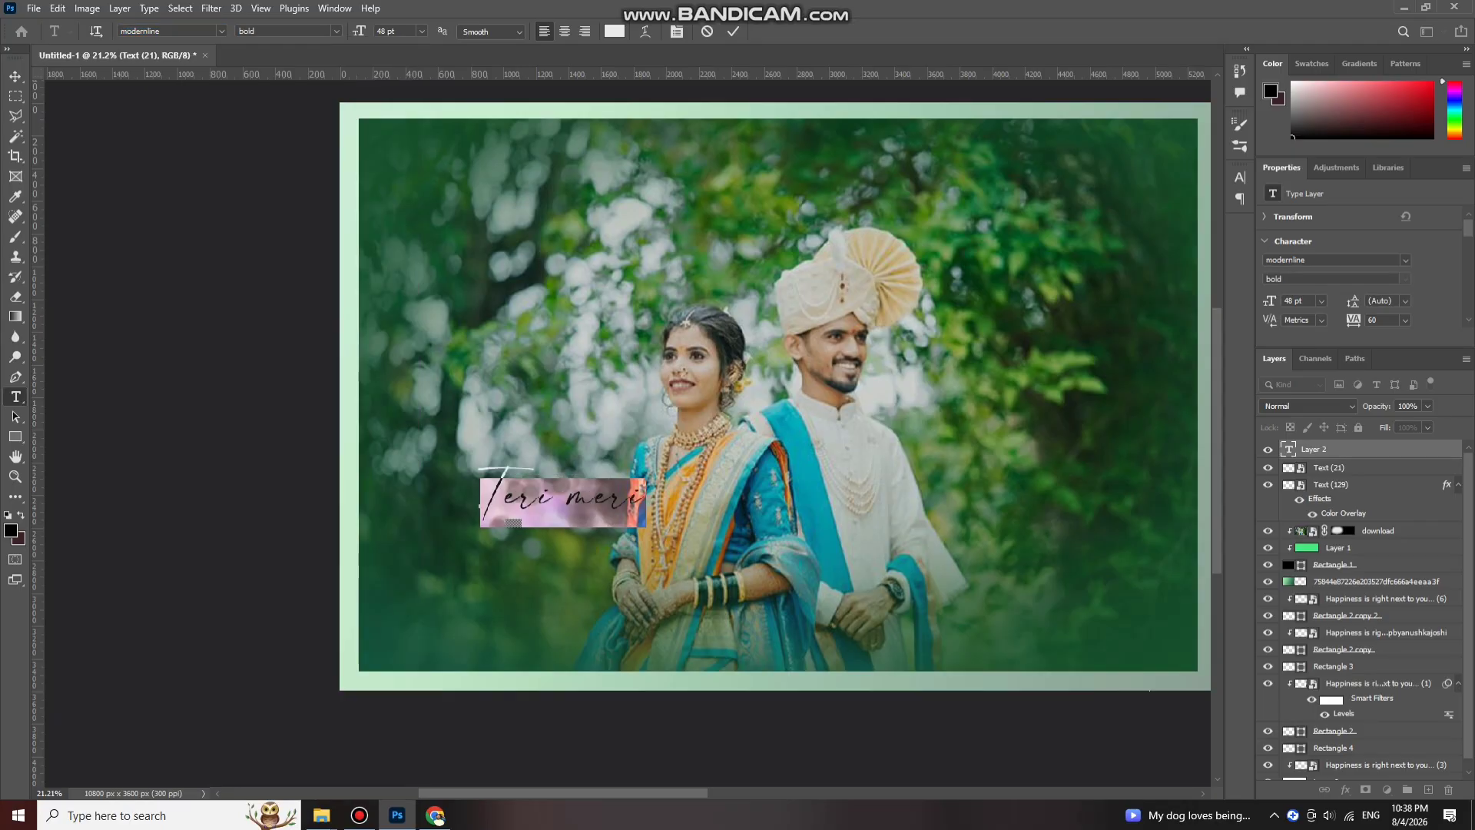
# Step: Set the Teri meri text's tracking to 0 and move it about 335 px left and 176 px down
pyautogui.hotkey('ctrl', 't')
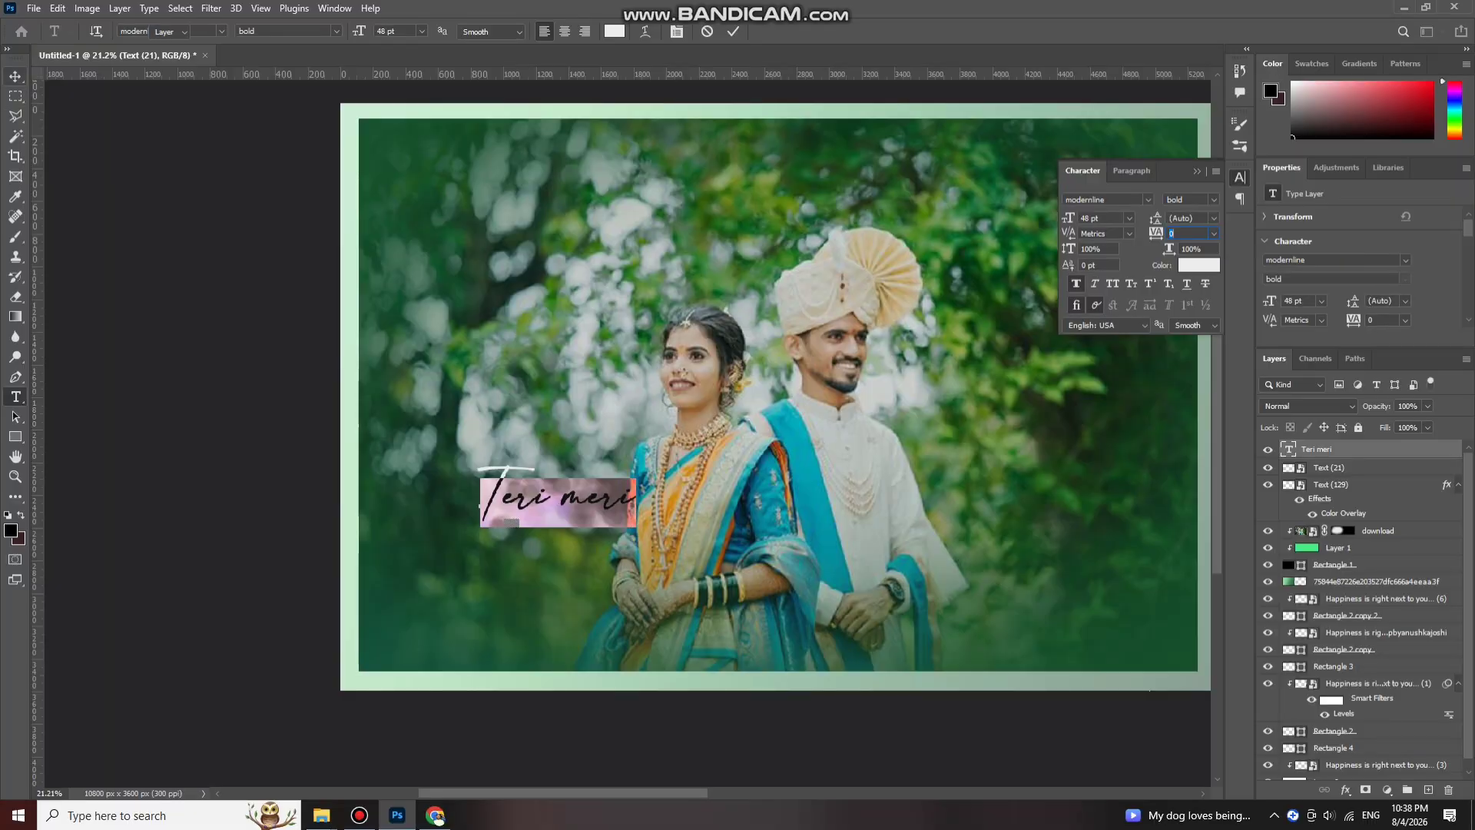
pyautogui.hotkey('ctrl', 'Return')
pyautogui.press('v')
pyautogui.hotkey('ctrl', 't')
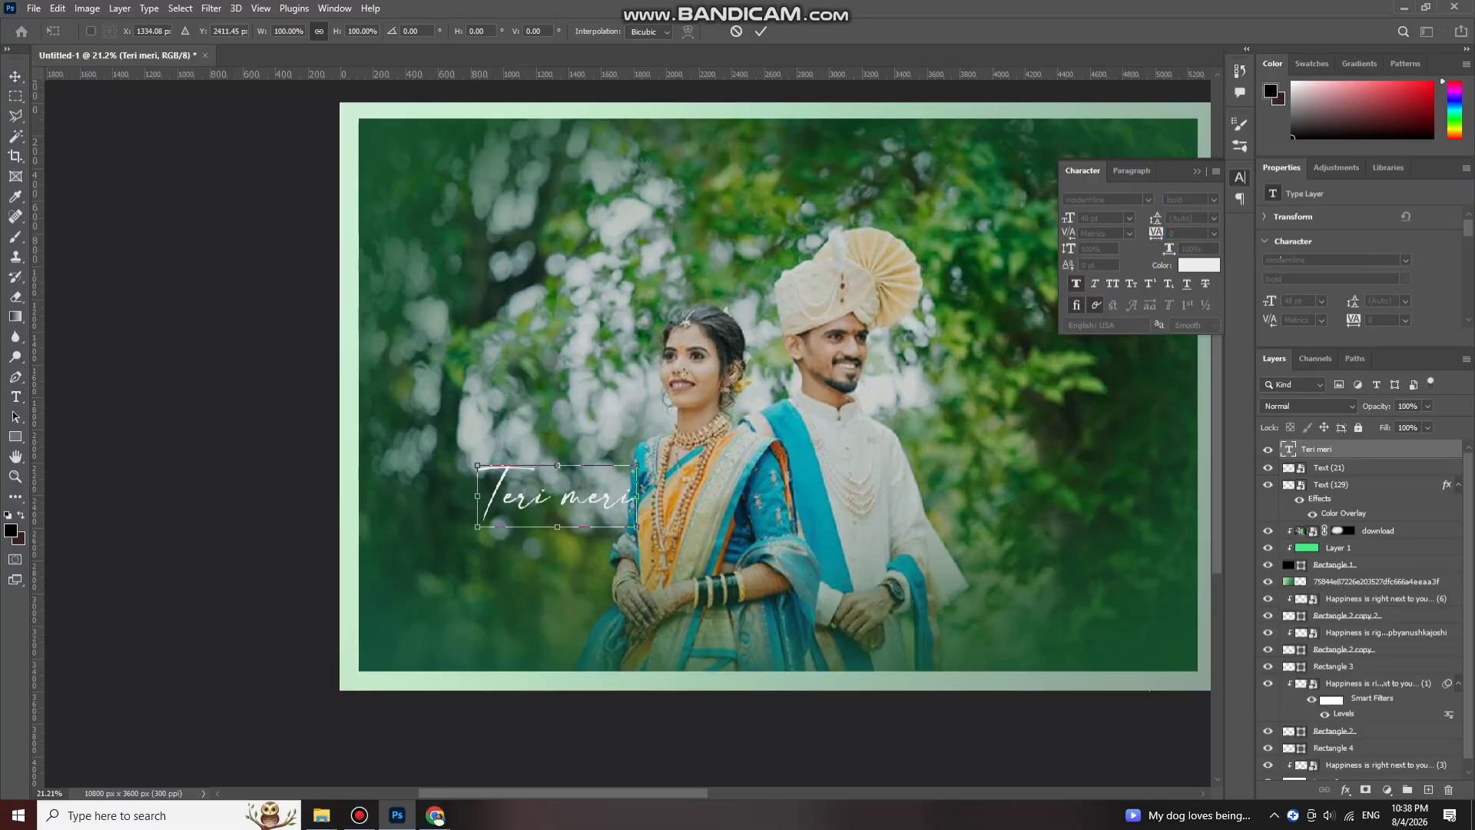
pyautogui.moveTo(590, 476); pyautogui.dragTo(539, 497)
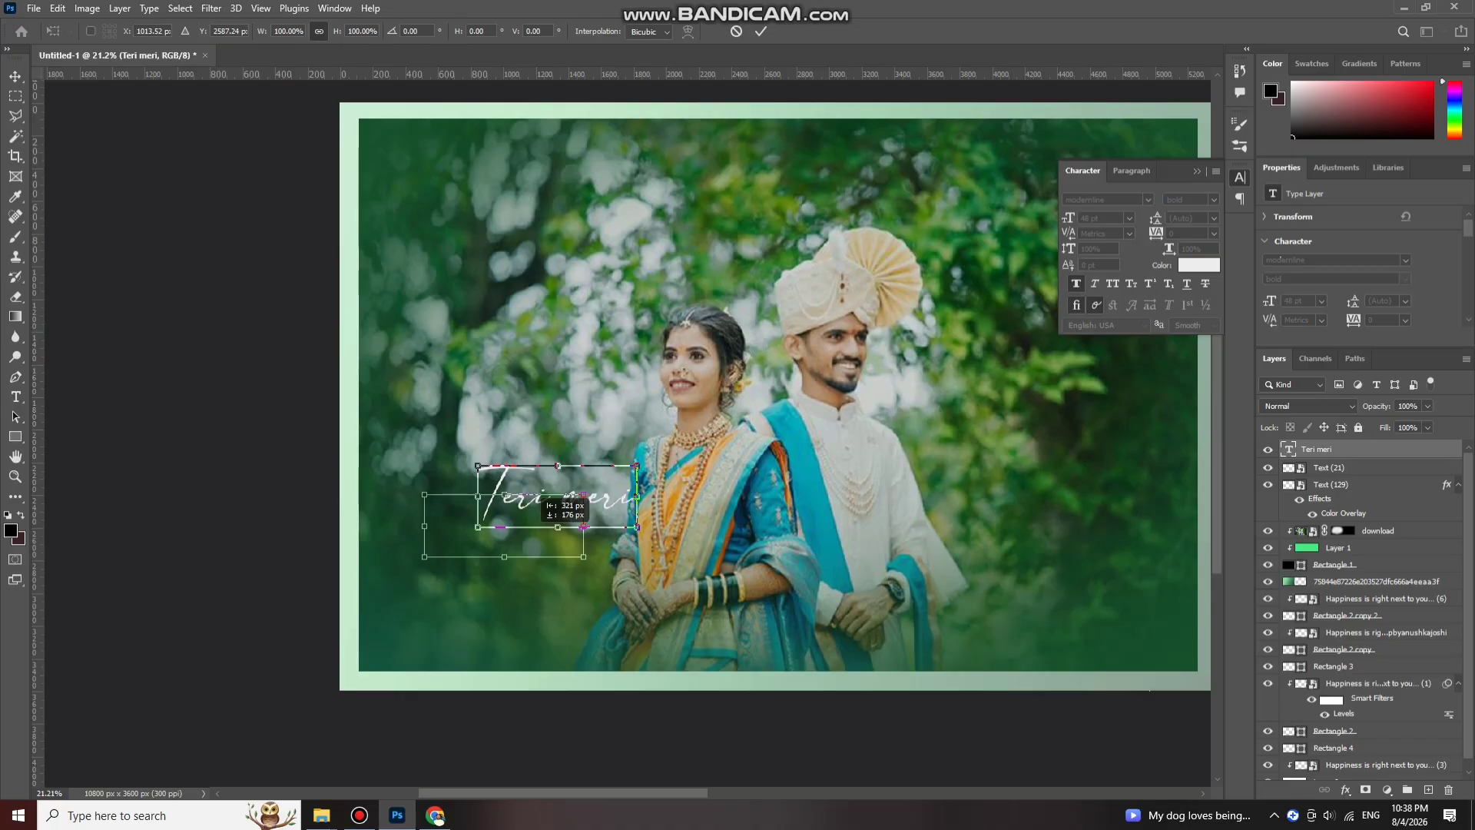
pyautogui.moveTo(536, 505); pyautogui.dragTo(535, 504)
pyautogui.press('Return')
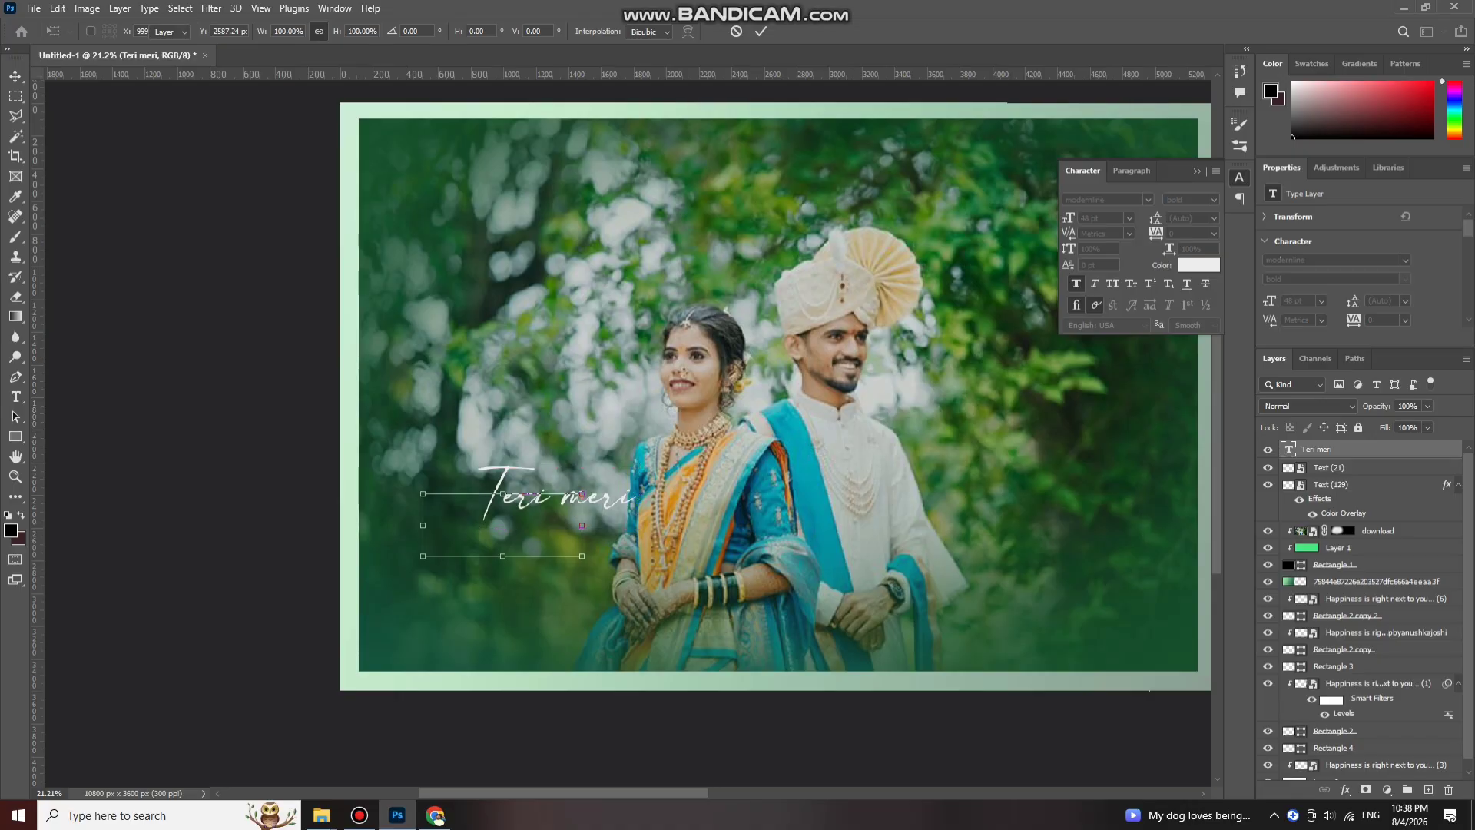
# Step: Add the text "KAHANI" in Franklin Gothic Medium Regular at 48 pt directly beneath Teri meri
pyautogui.scroll(2, 511, 527)
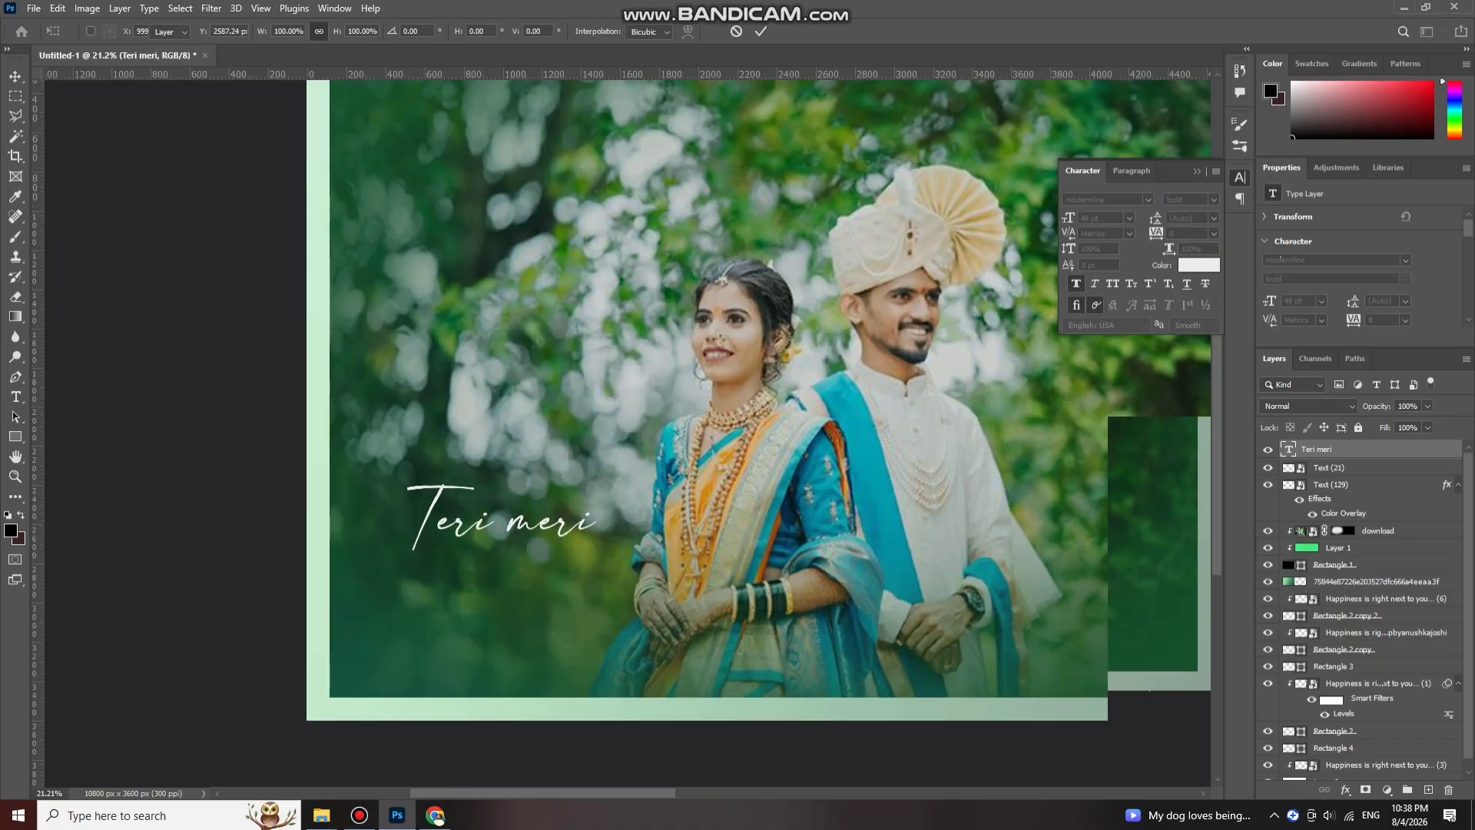
pyautogui.scroll(-1, 516, 509)
pyautogui.scroll(1, 514, 513)
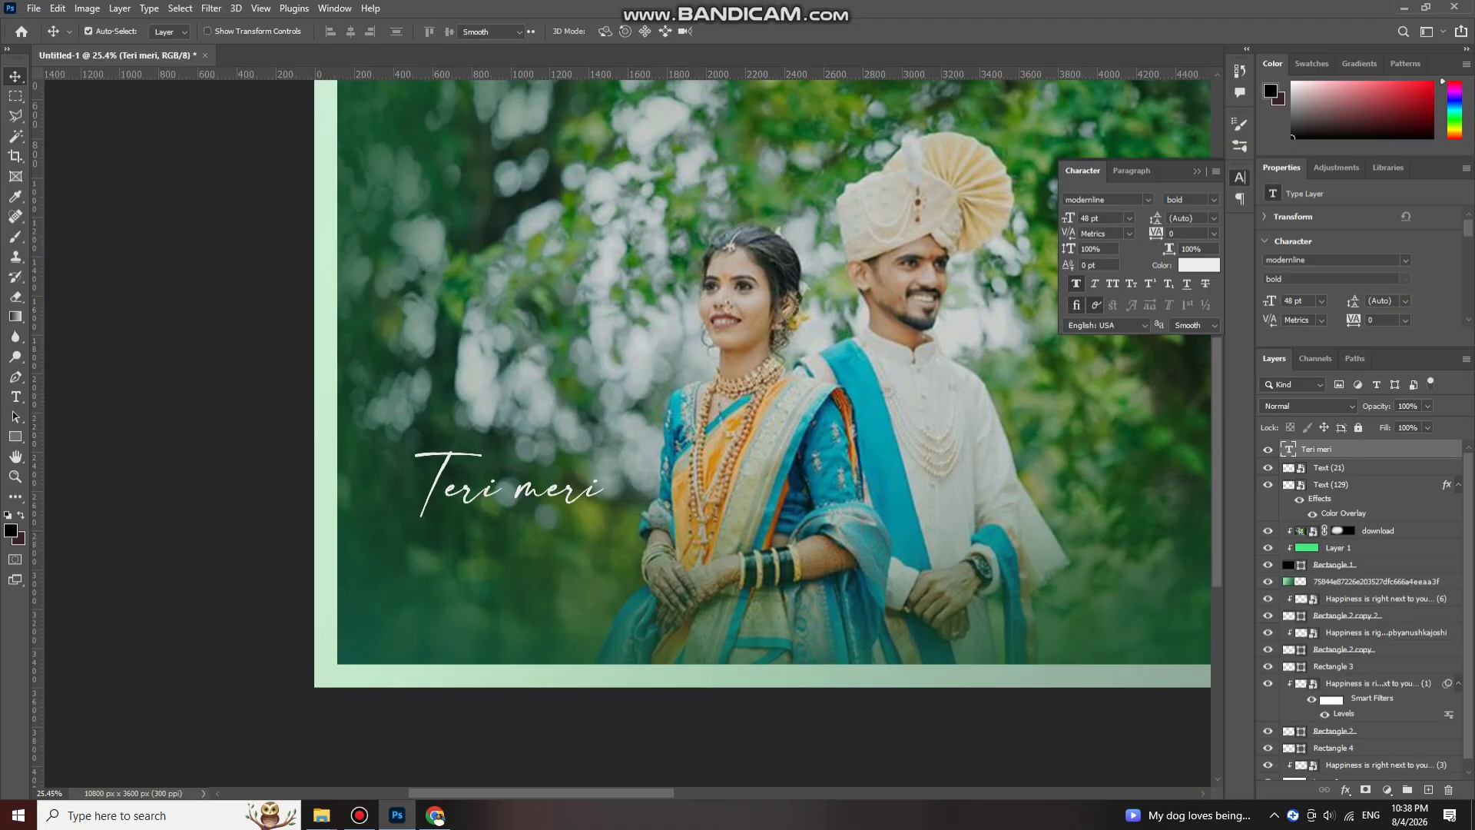
pyautogui.press('t')
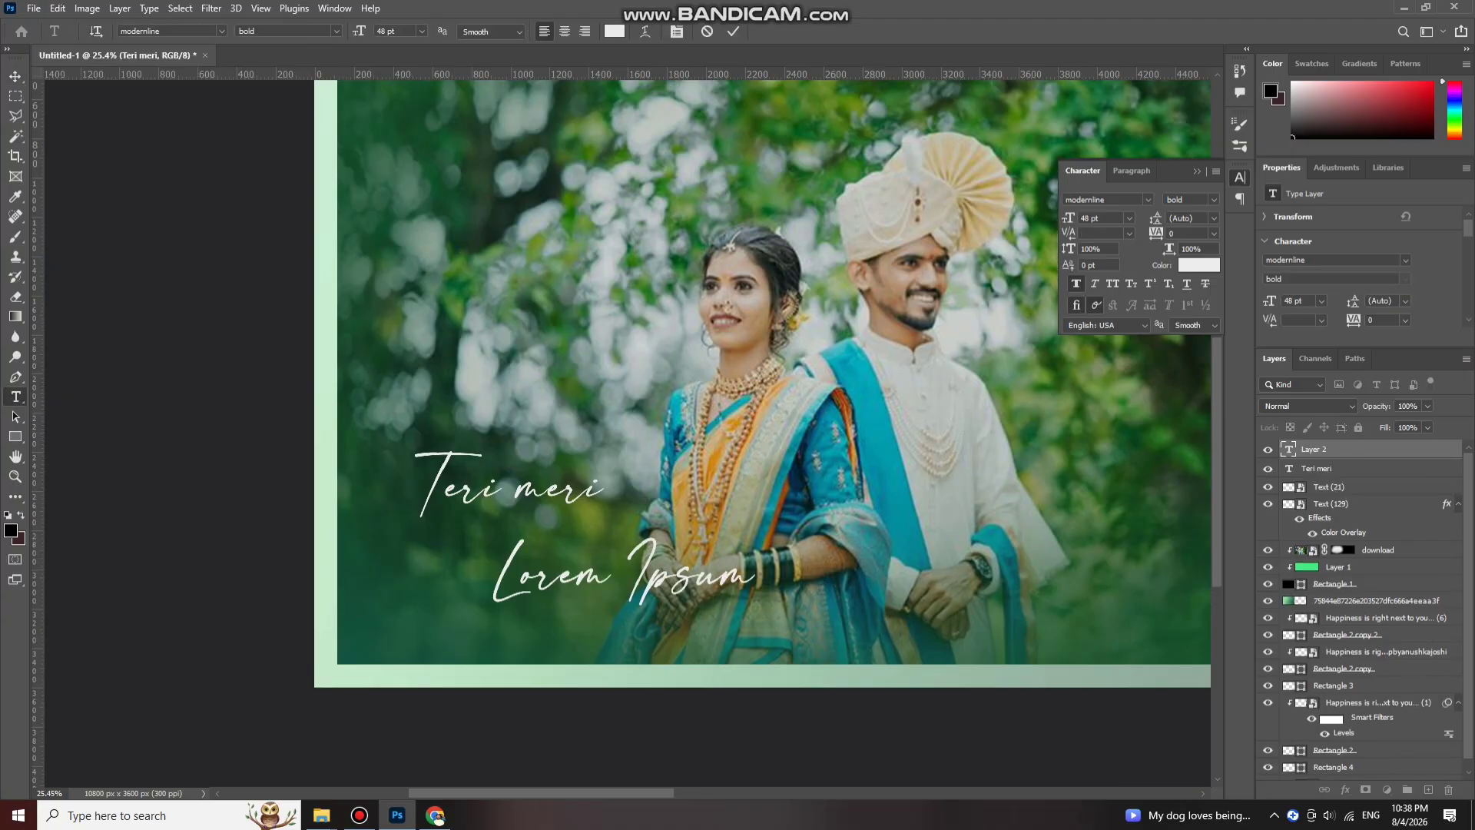
pyautogui.click(222, 32)
pyautogui.press('Down')
pyautogui.press('Down')
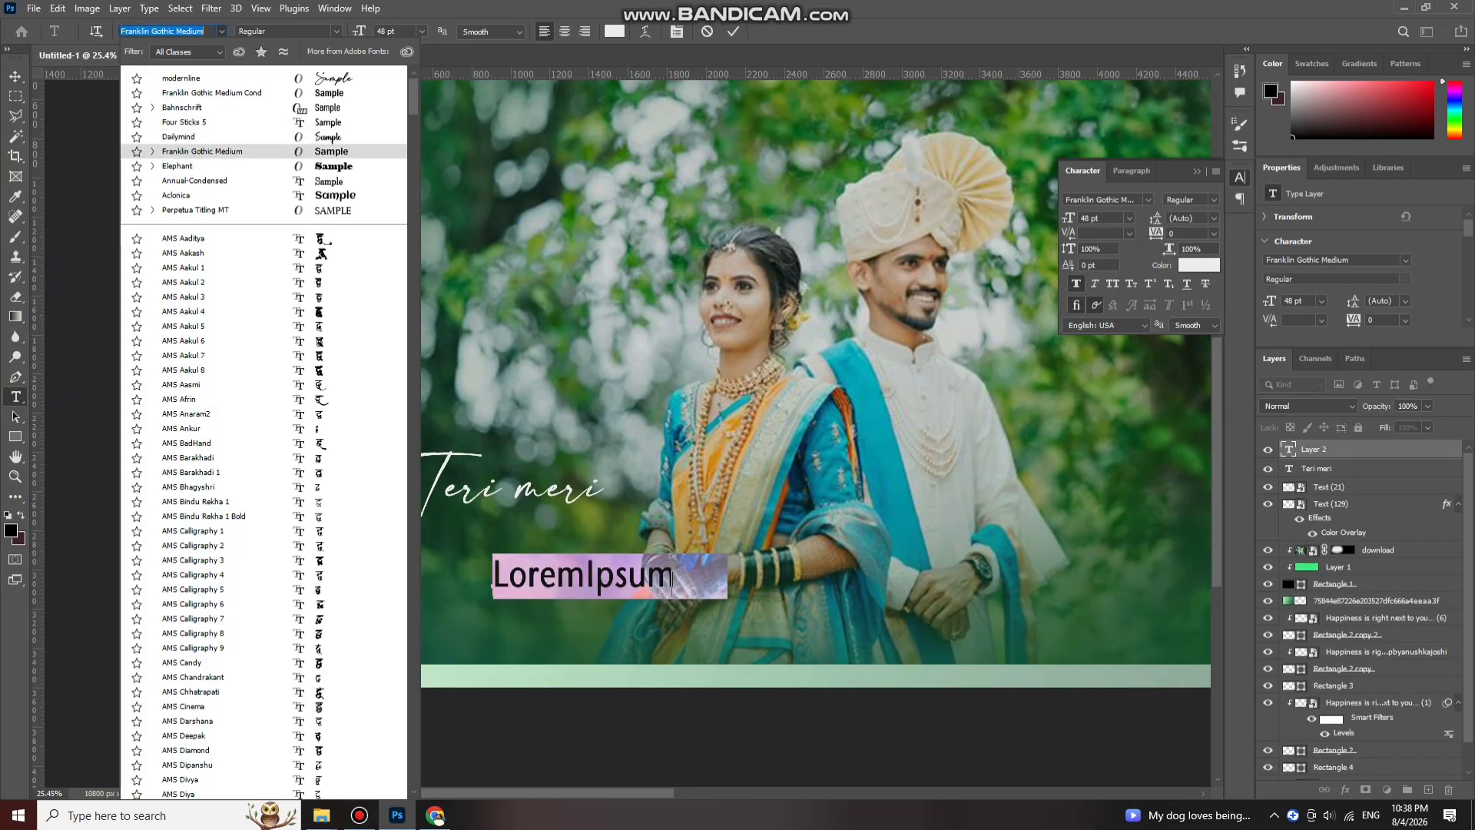
pyautogui.press('Return')
pyautogui.write('KAHANI')
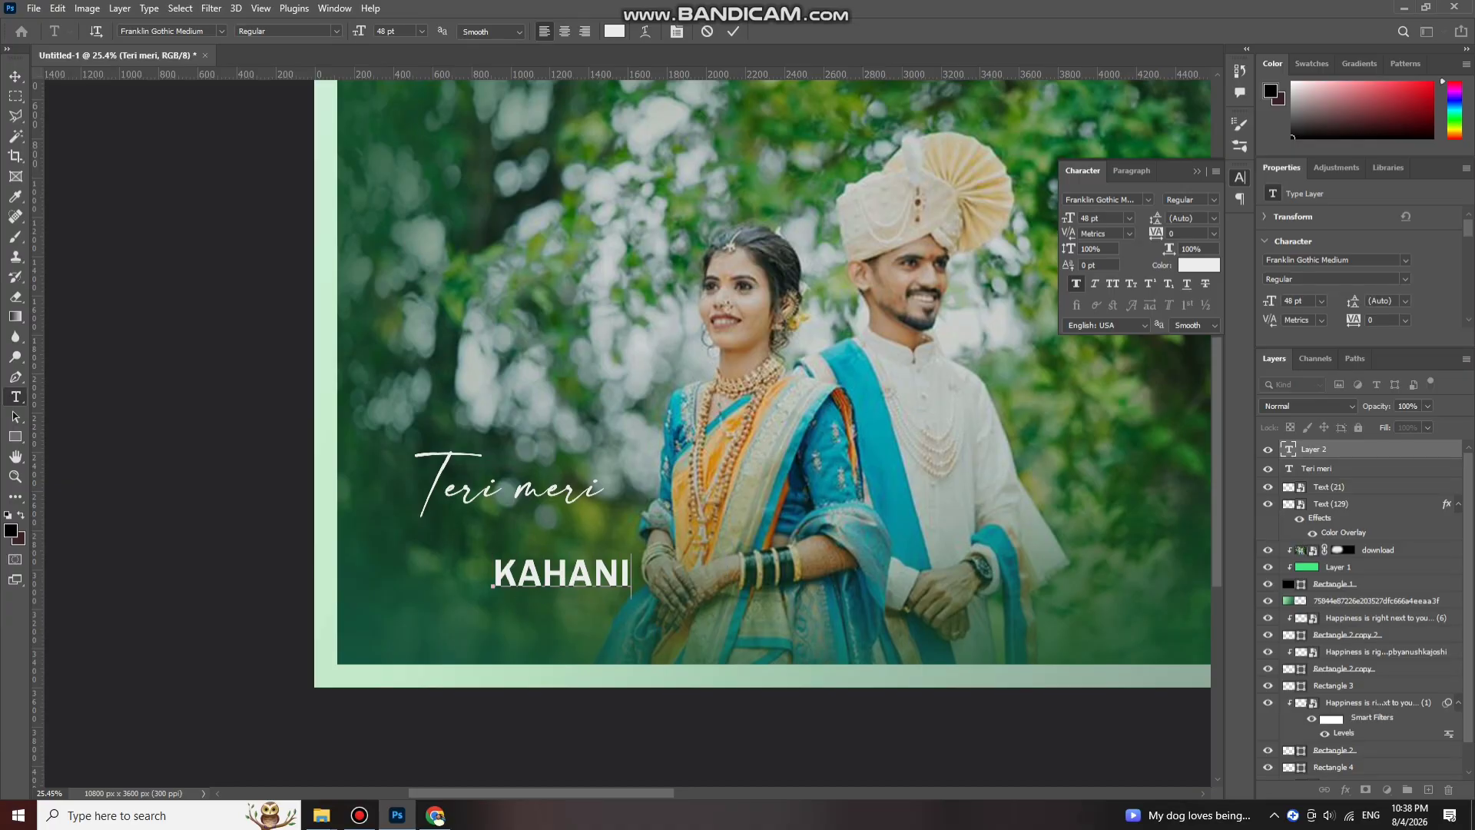
pyautogui.moveTo(565, 630); pyautogui.dragTo(523, 590)
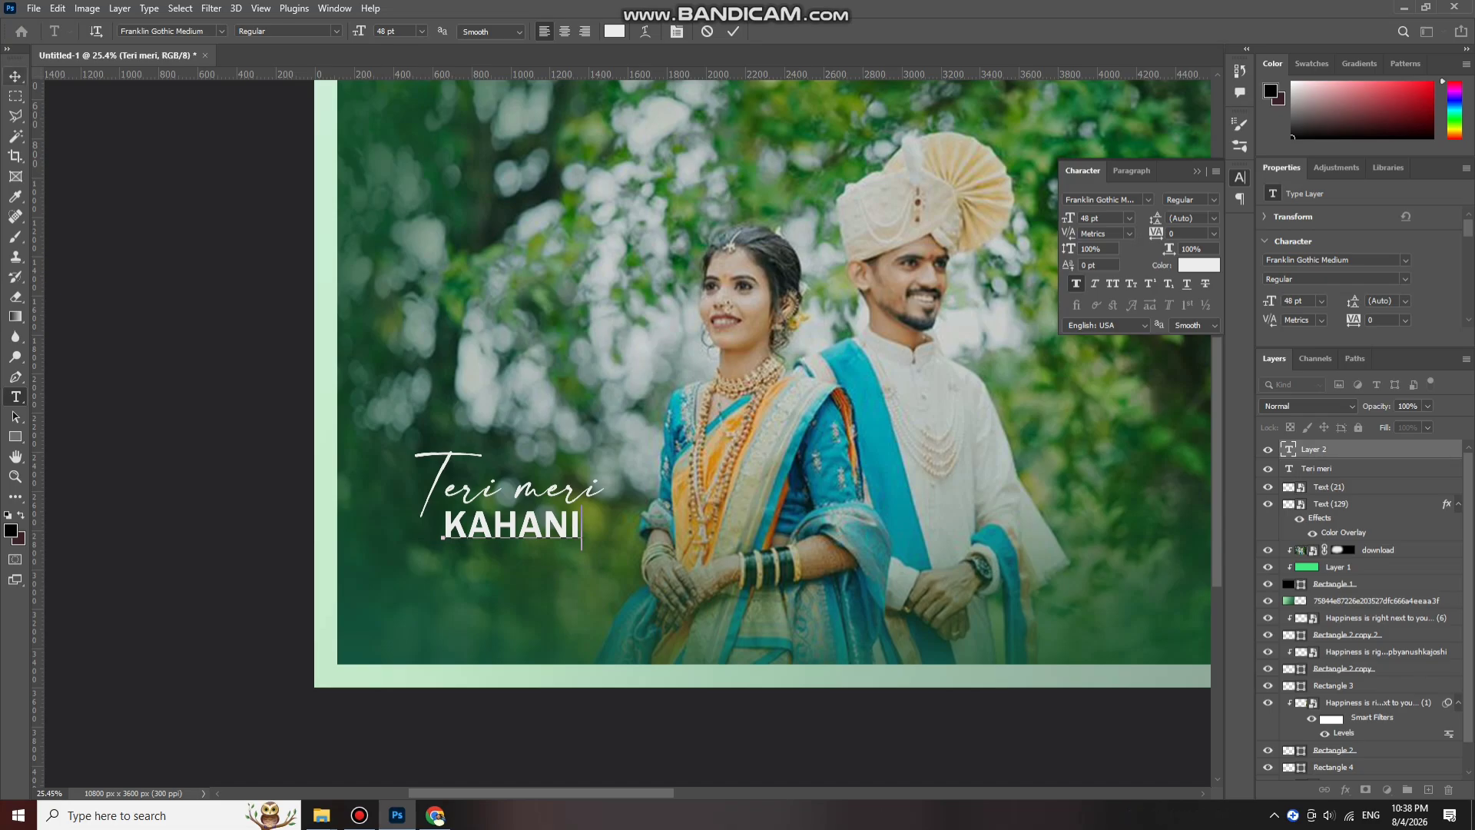
pyautogui.press('Escape')
pyautogui.press('v')
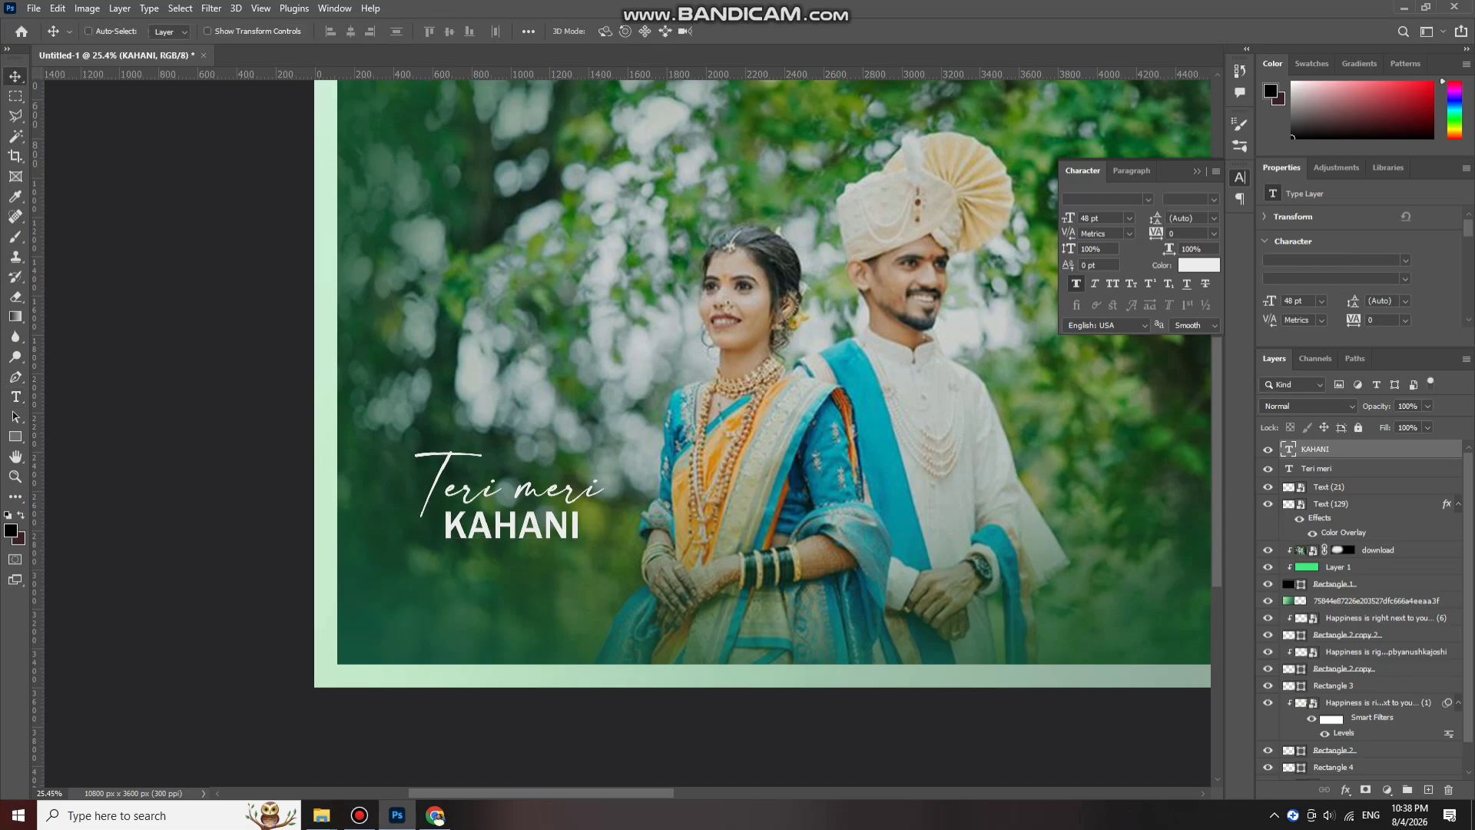
# Step: Scale the Teri meri and KAHANI text layers together to 112.43% and move them left towards the photo's edge
pyautogui.keyDown('ctrl'); pyautogui.keyDown('shift'); pyautogui.click(484, 467); pyautogui.keyUp('shift'); pyautogui.keyUp('ctrl')
pyautogui.scroll(-1, 484, 466)
pyautogui.hotkey('ctrl', 't')
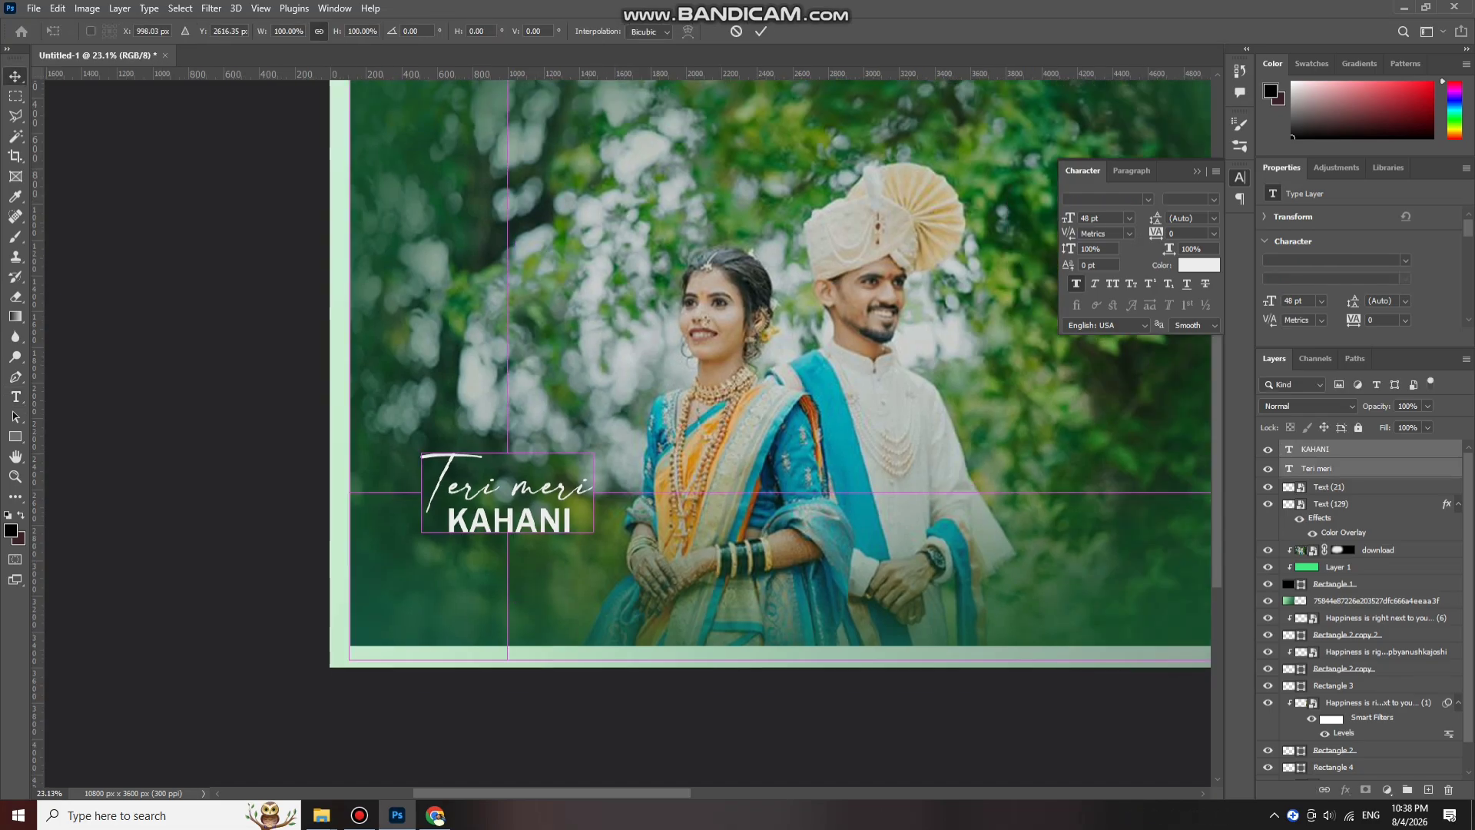
pyautogui.moveTo(510, 456); pyautogui.dragTo(576, 458)
pyautogui.moveTo(539, 507); pyautogui.dragTo(530, 502)
pyautogui.press('Return')
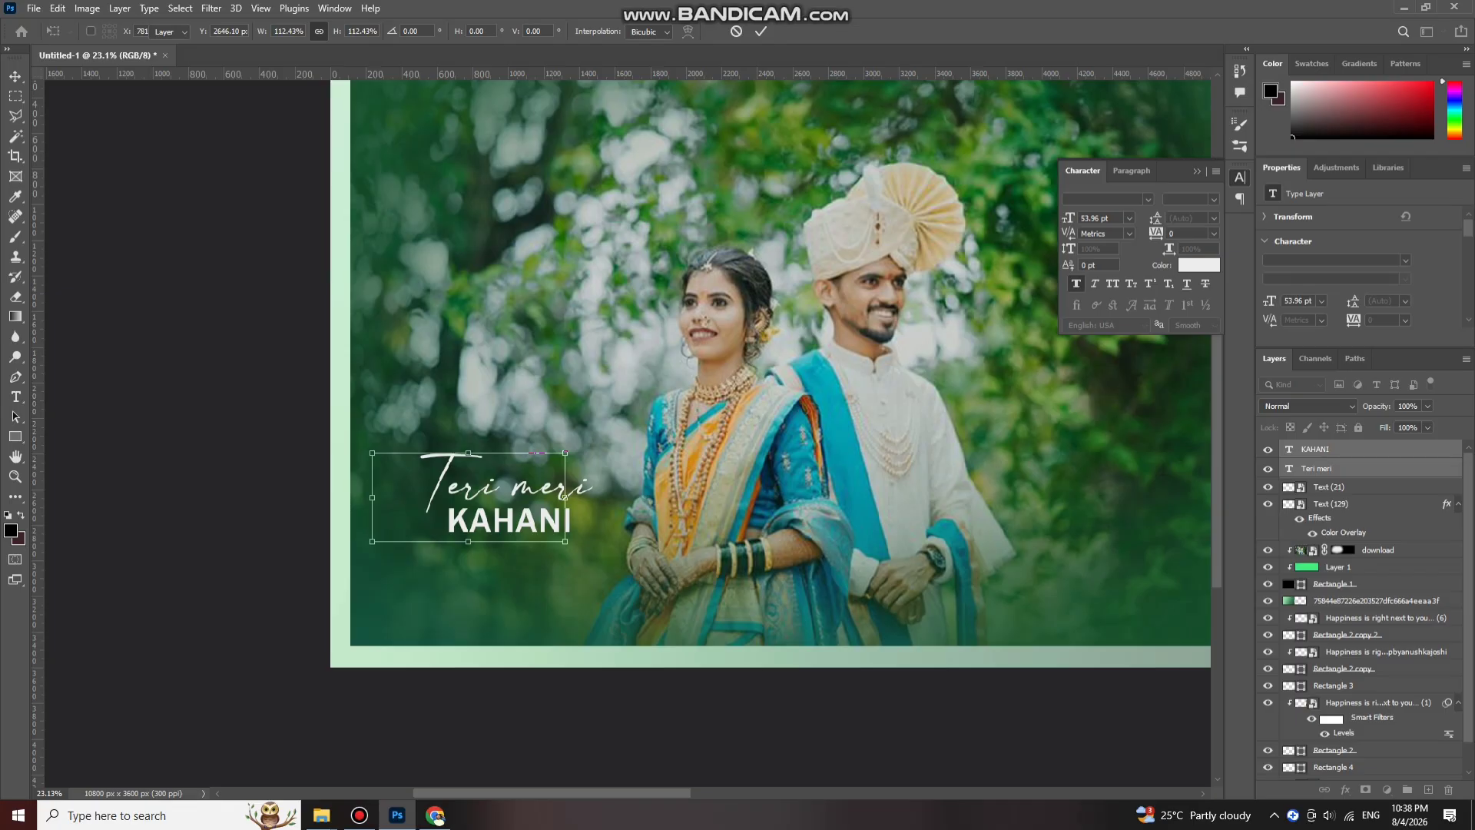
pyautogui.scroll(-1, 507, 564)
pyautogui.scroll(1, 507, 565)
pyautogui.press('Return')
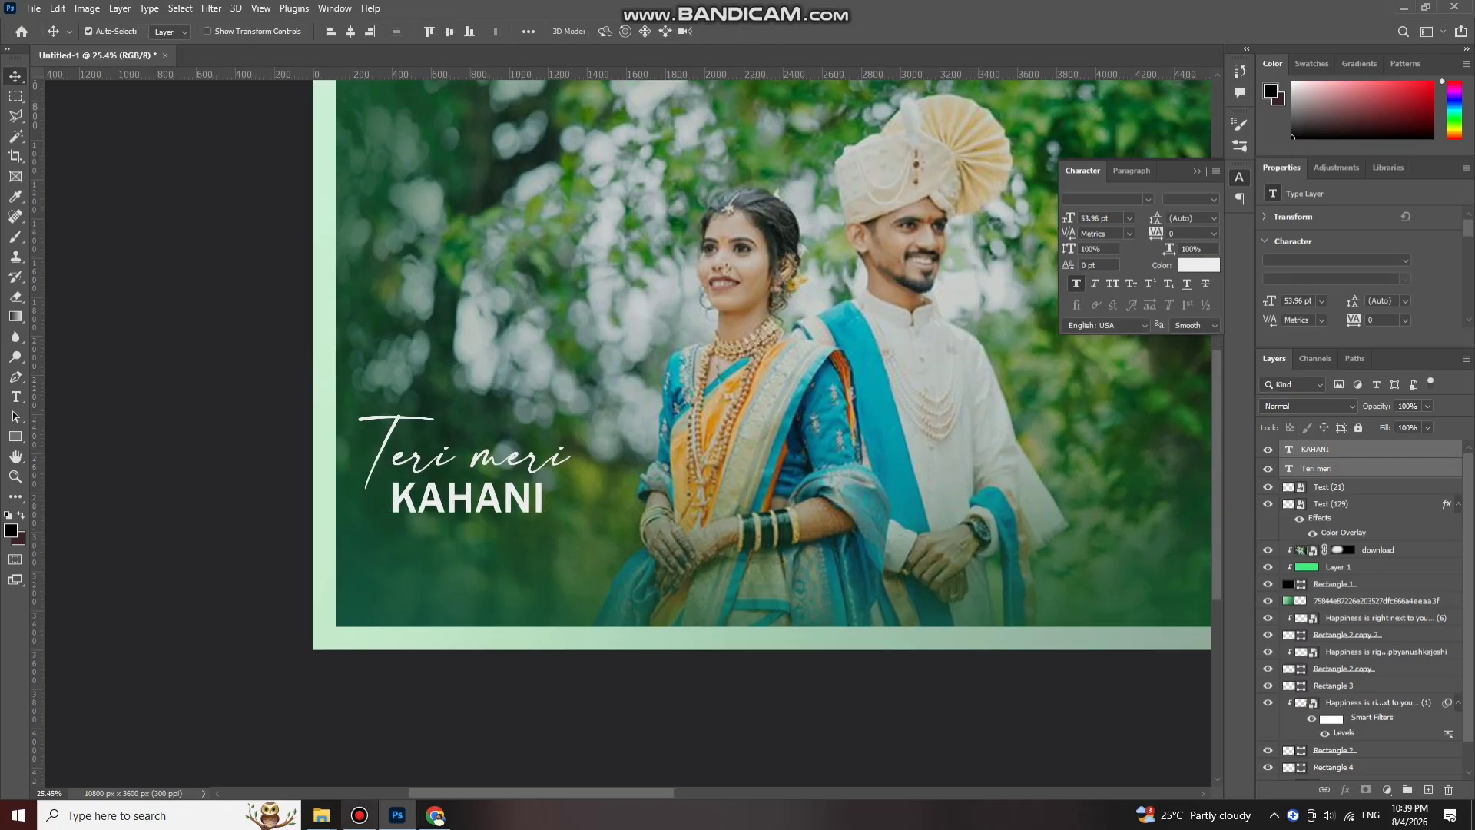
# Step: Place the verse Text (82) from the wedding text png 2023 folder under KAHANI, scaled to about 780 x 258 px
pyautogui.click(321, 815)
pyautogui.click(412, 757)
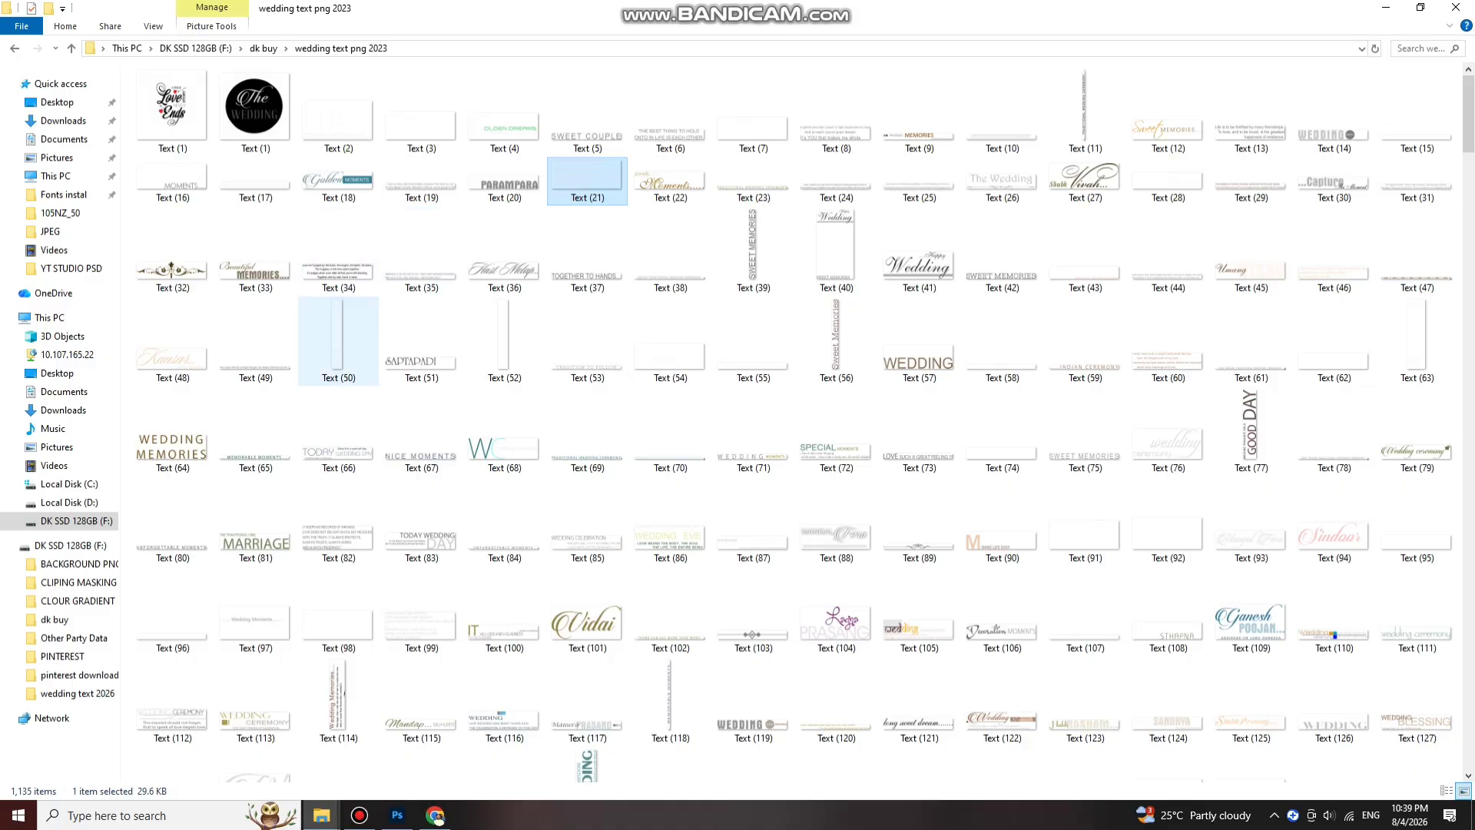
pyautogui.moveTo(338, 522); pyautogui.dragTo(569, 542)
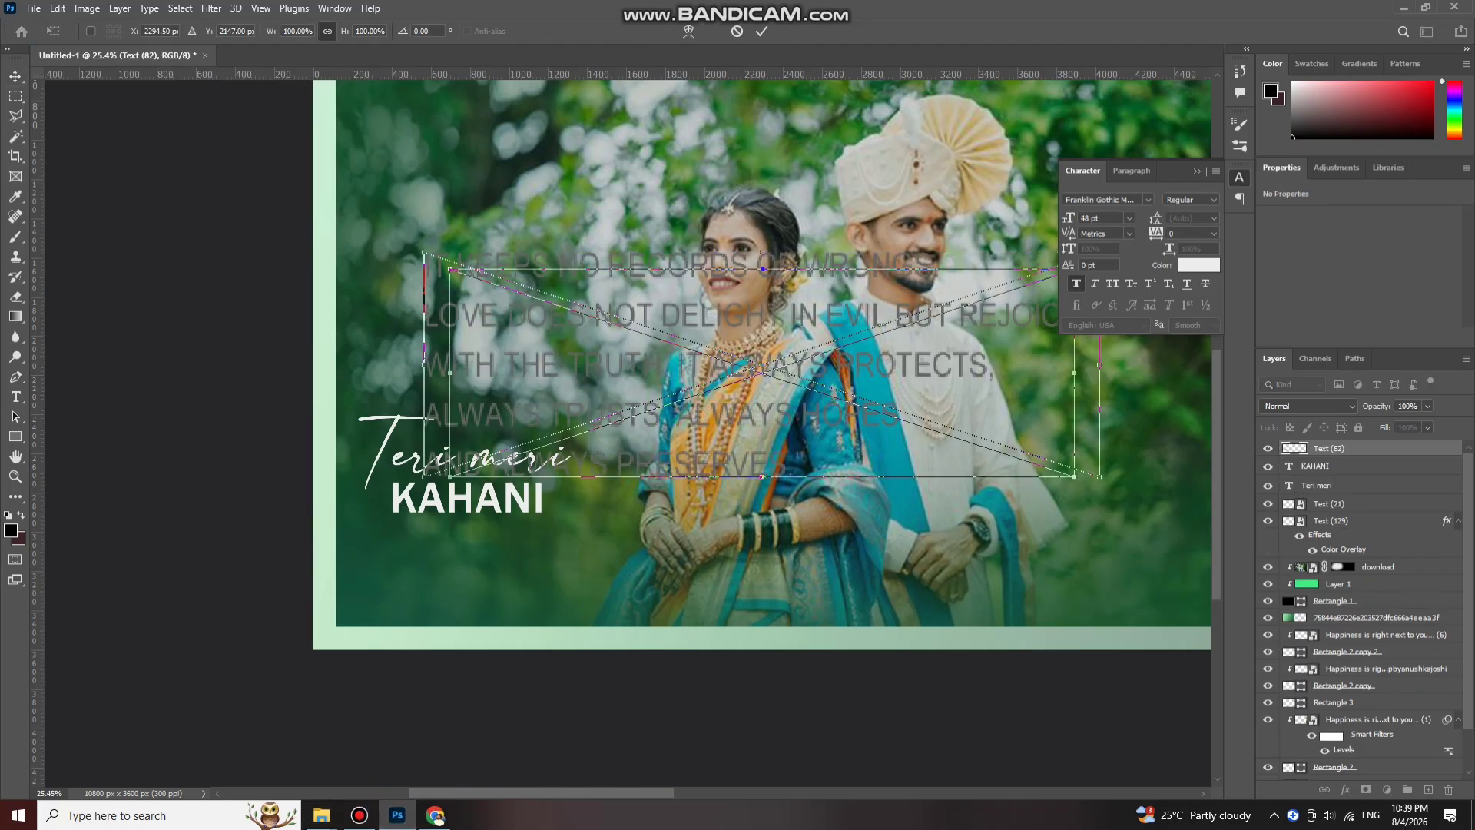
pyautogui.moveTo(761, 361); pyautogui.dragTo(540, 572)
pyautogui.press('Return')
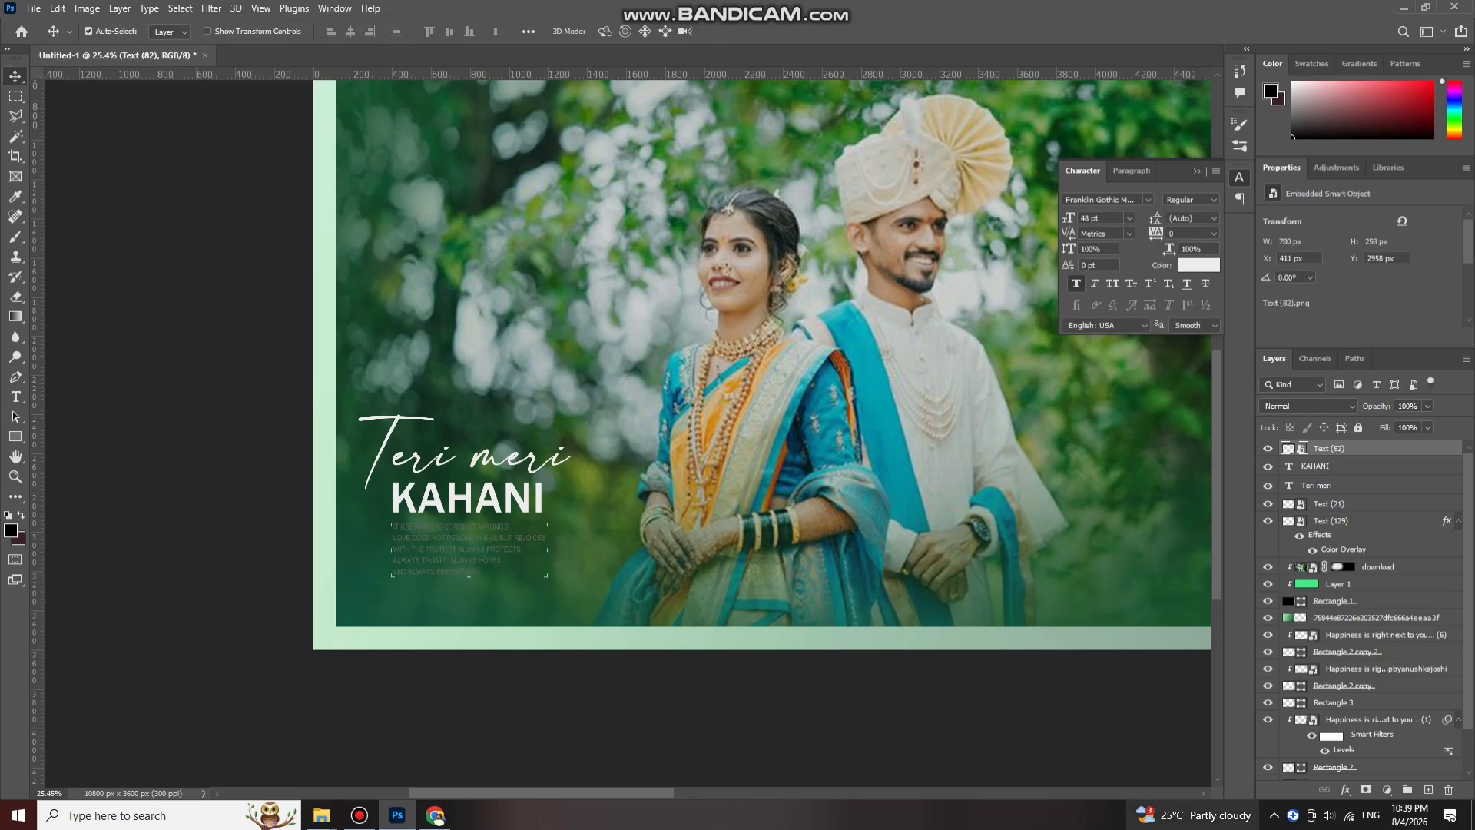
# Step: Give the verse under KAHANI a white Color Overlay
pyautogui.click(1345, 789)
pyautogui.click(1383, 724)
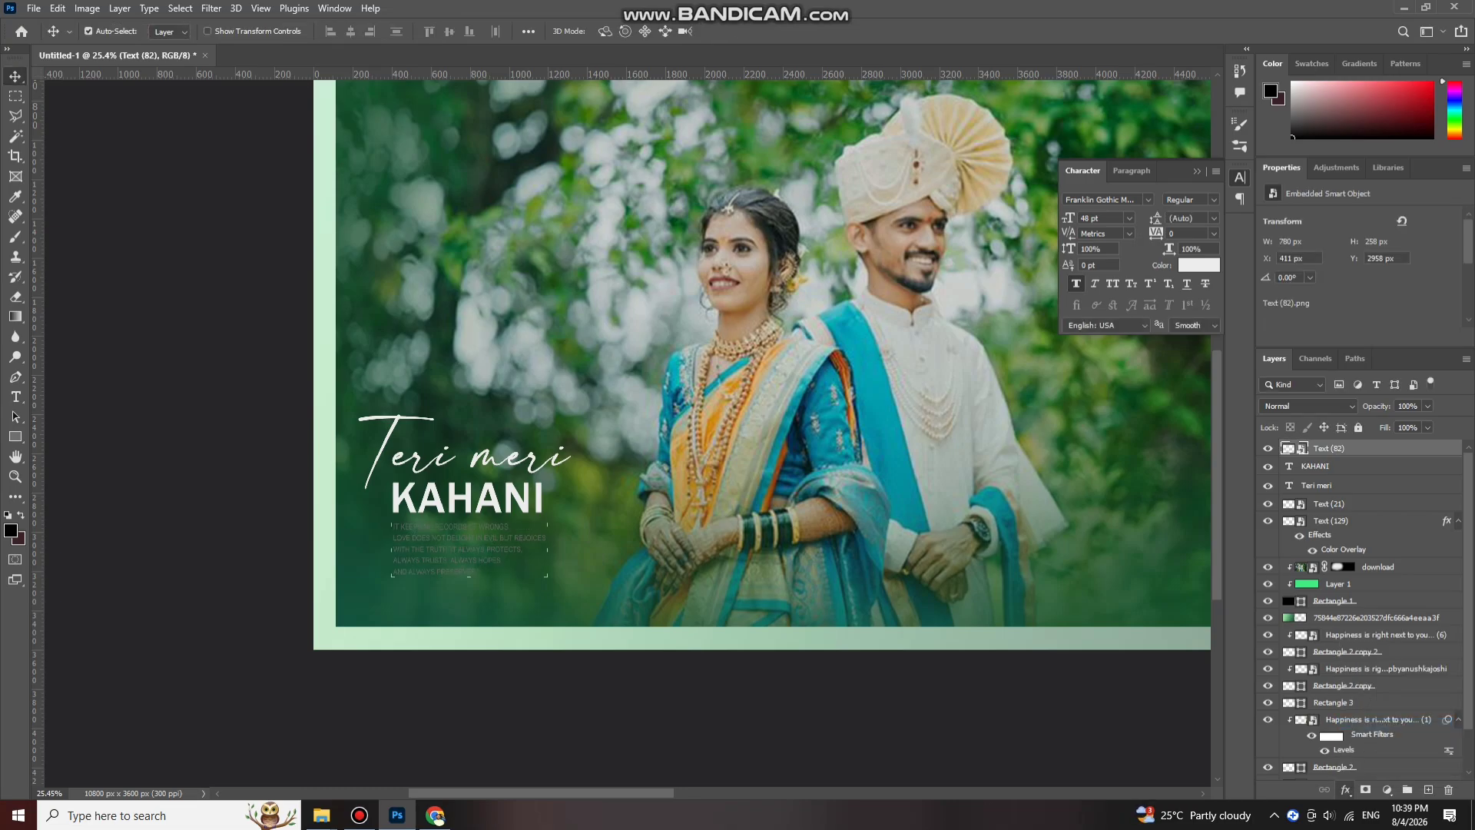
pyautogui.press('Return')
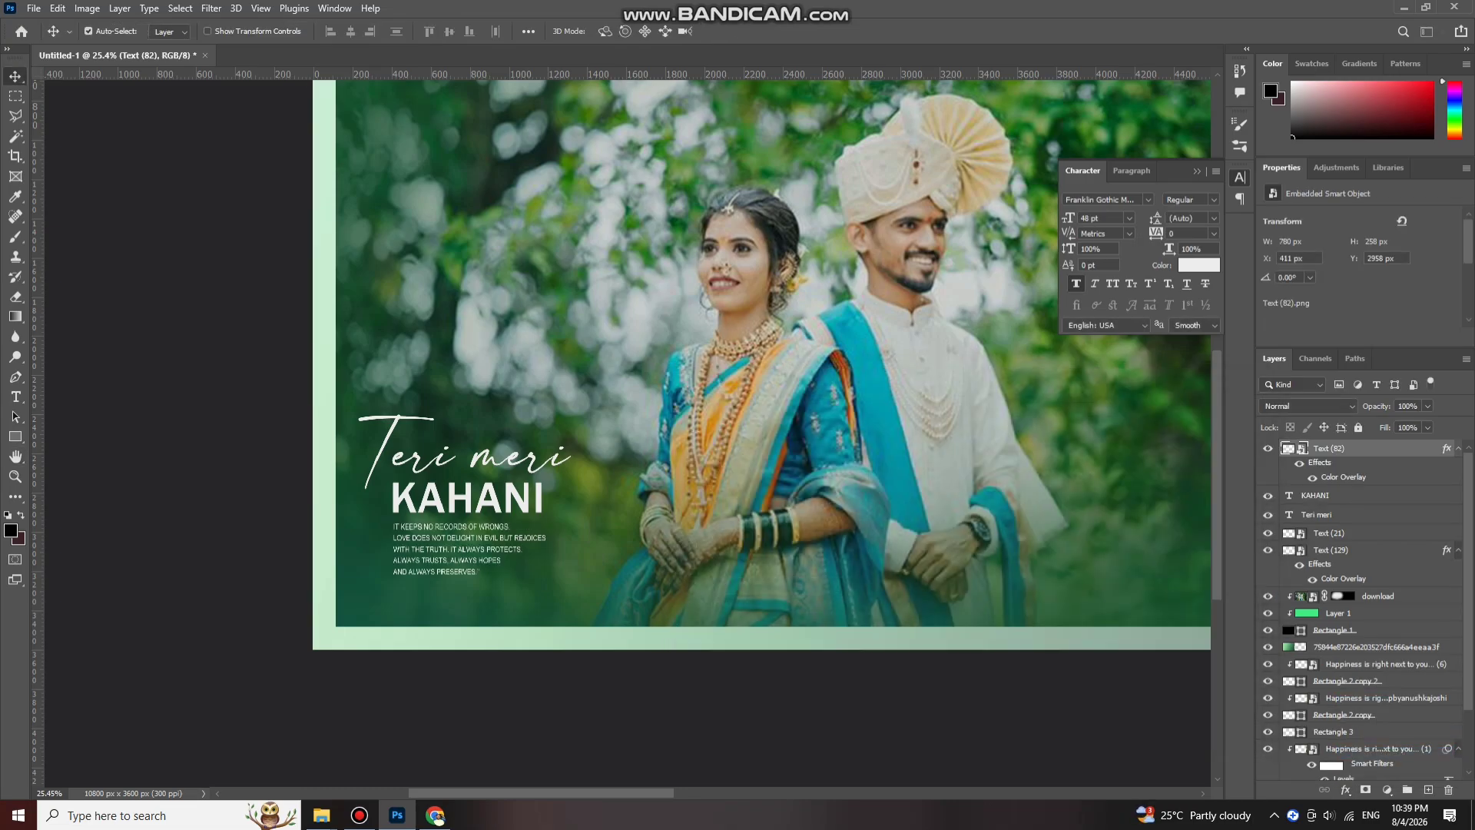
# Step: Collapse the character settings and examine the overall layout of the whole album spread
pyautogui.scroll(-3, 452, 513)
pyautogui.scroll(-8, 431, 484)
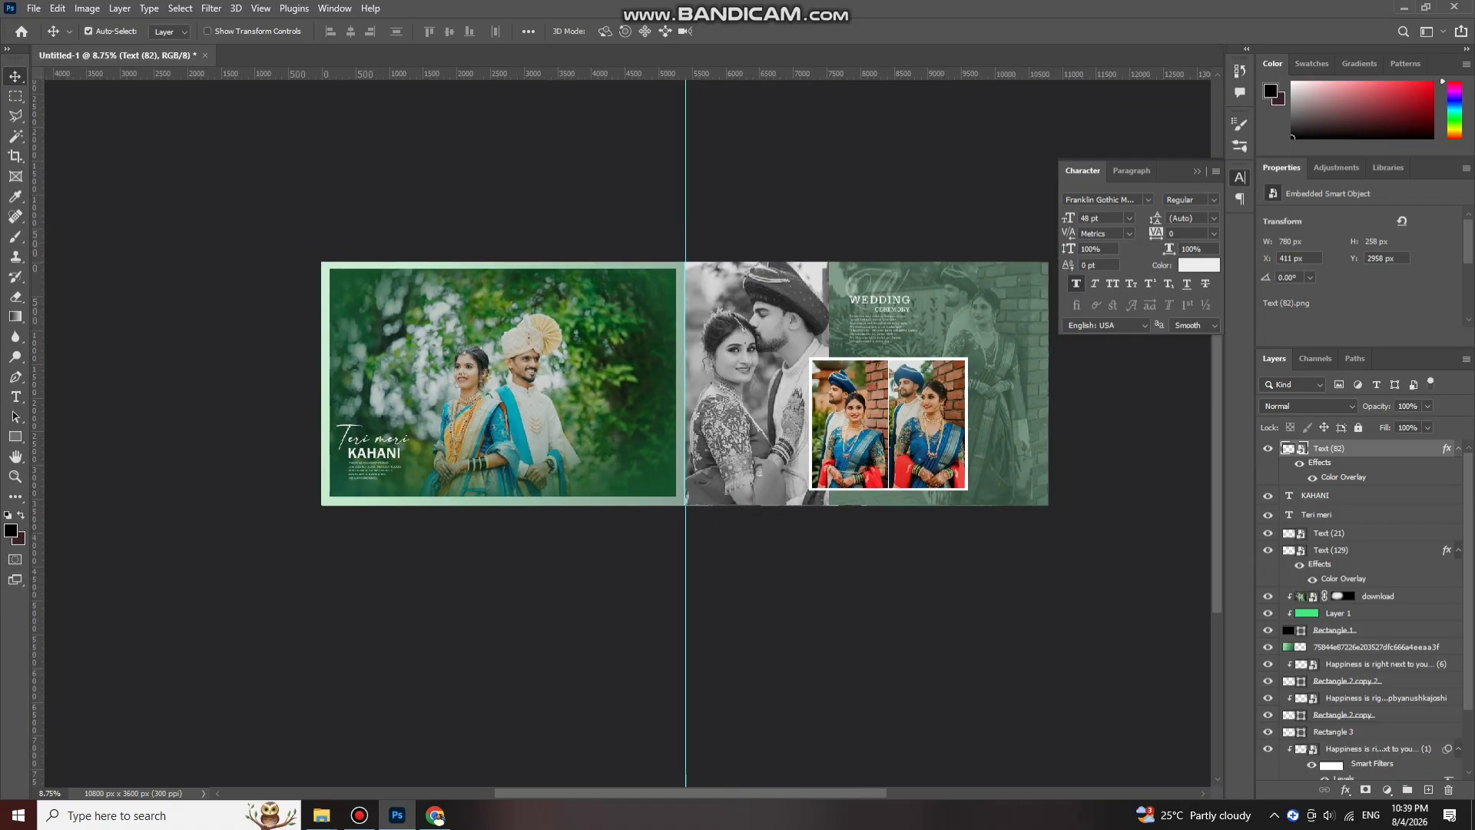
pyautogui.scroll(2, 739, 296)
pyautogui.scroll(2, 676, 415)
pyautogui.click(1197, 171)
pyautogui.scroll(2, 914, 393)
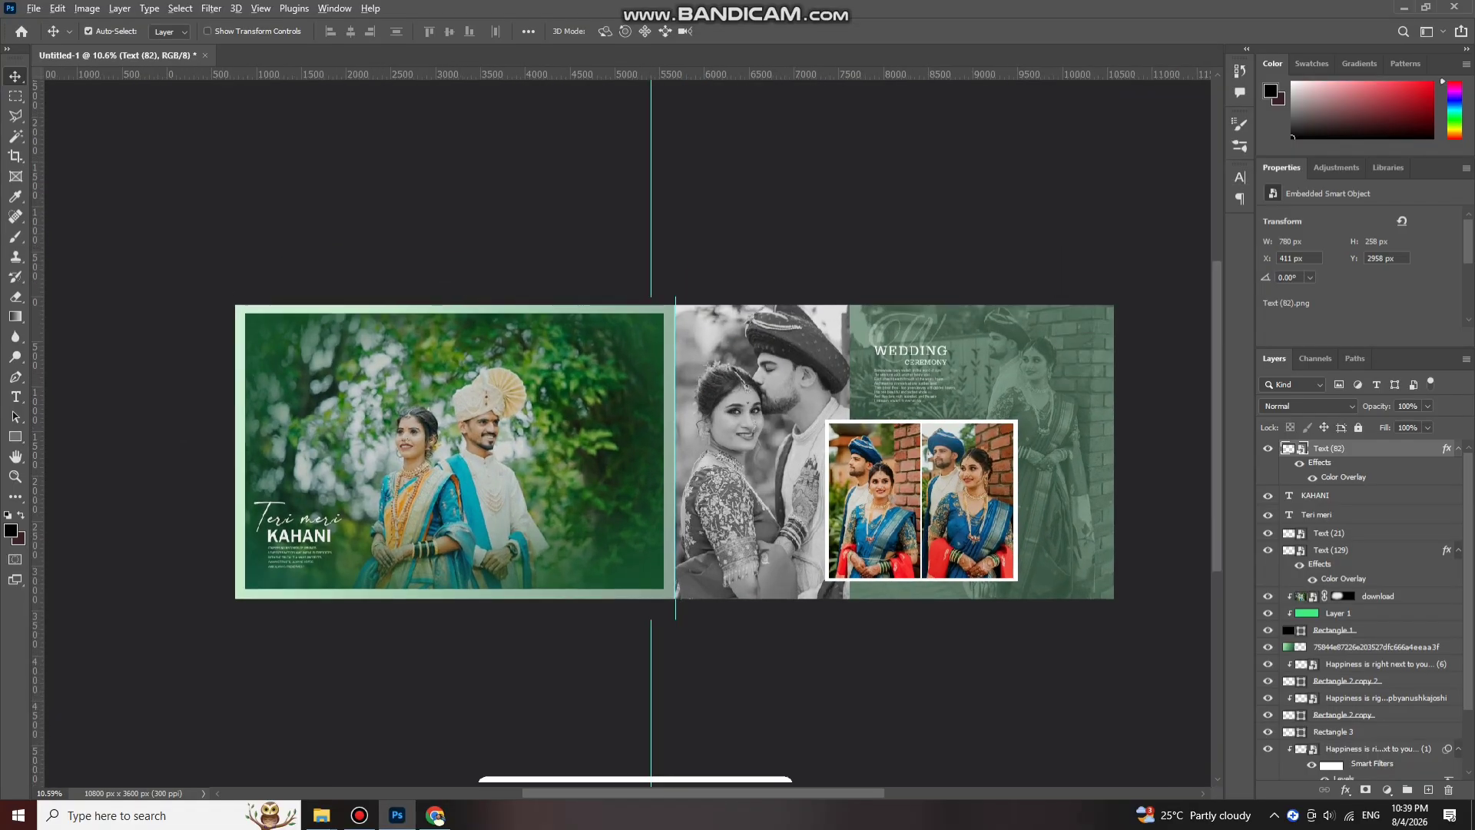
pyautogui.scroll(-1, 883, 376)
pyautogui.scroll(1, 884, 377)
pyautogui.scroll(-1, 862, 355)
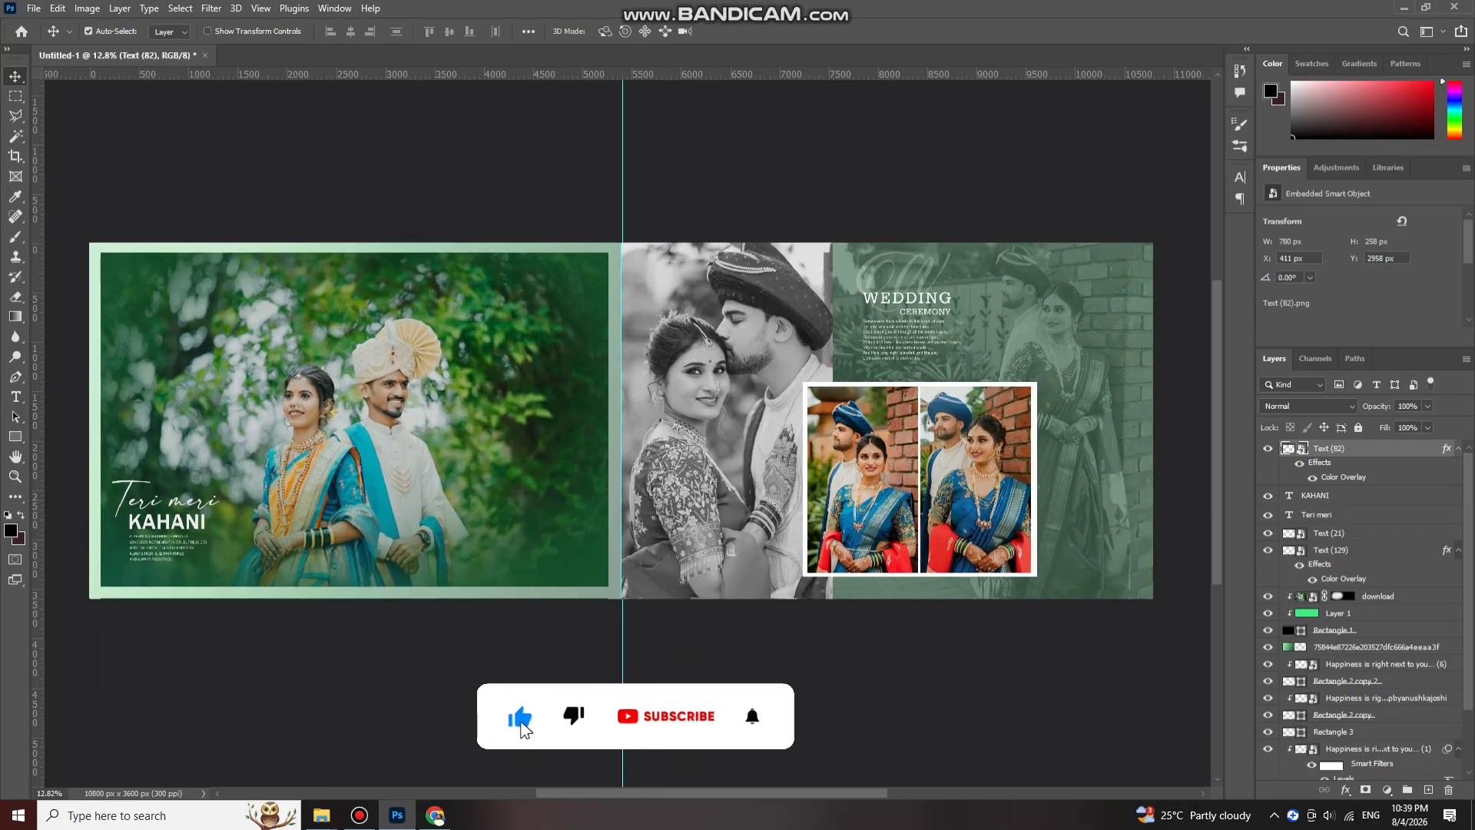
pyautogui.scroll(-2, 862, 355)
pyautogui.hscroll(1, 862, 355)
pyautogui.scroll(1, 912, 331)
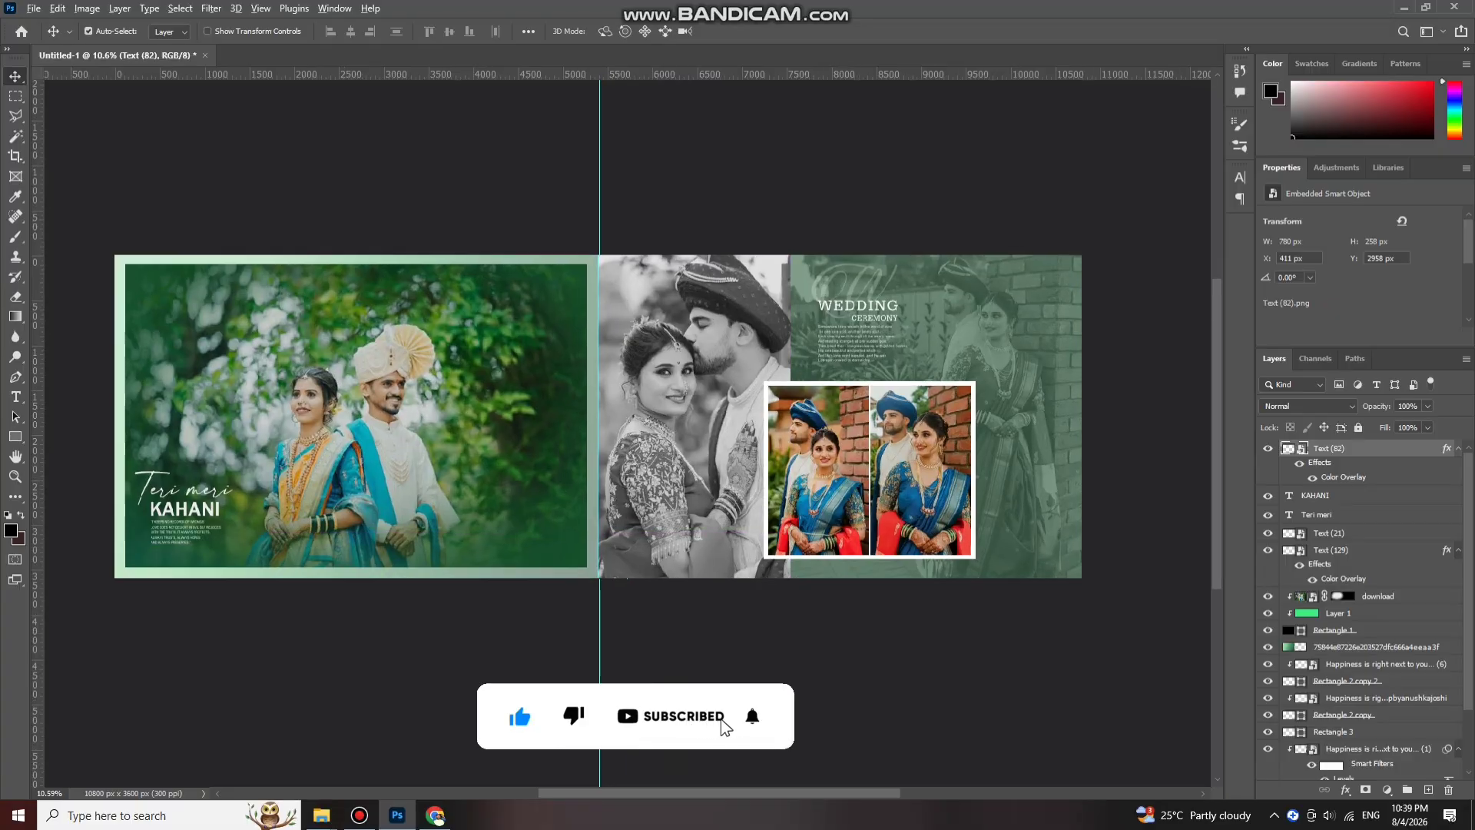
pyautogui.scroll(1, 483, 363)
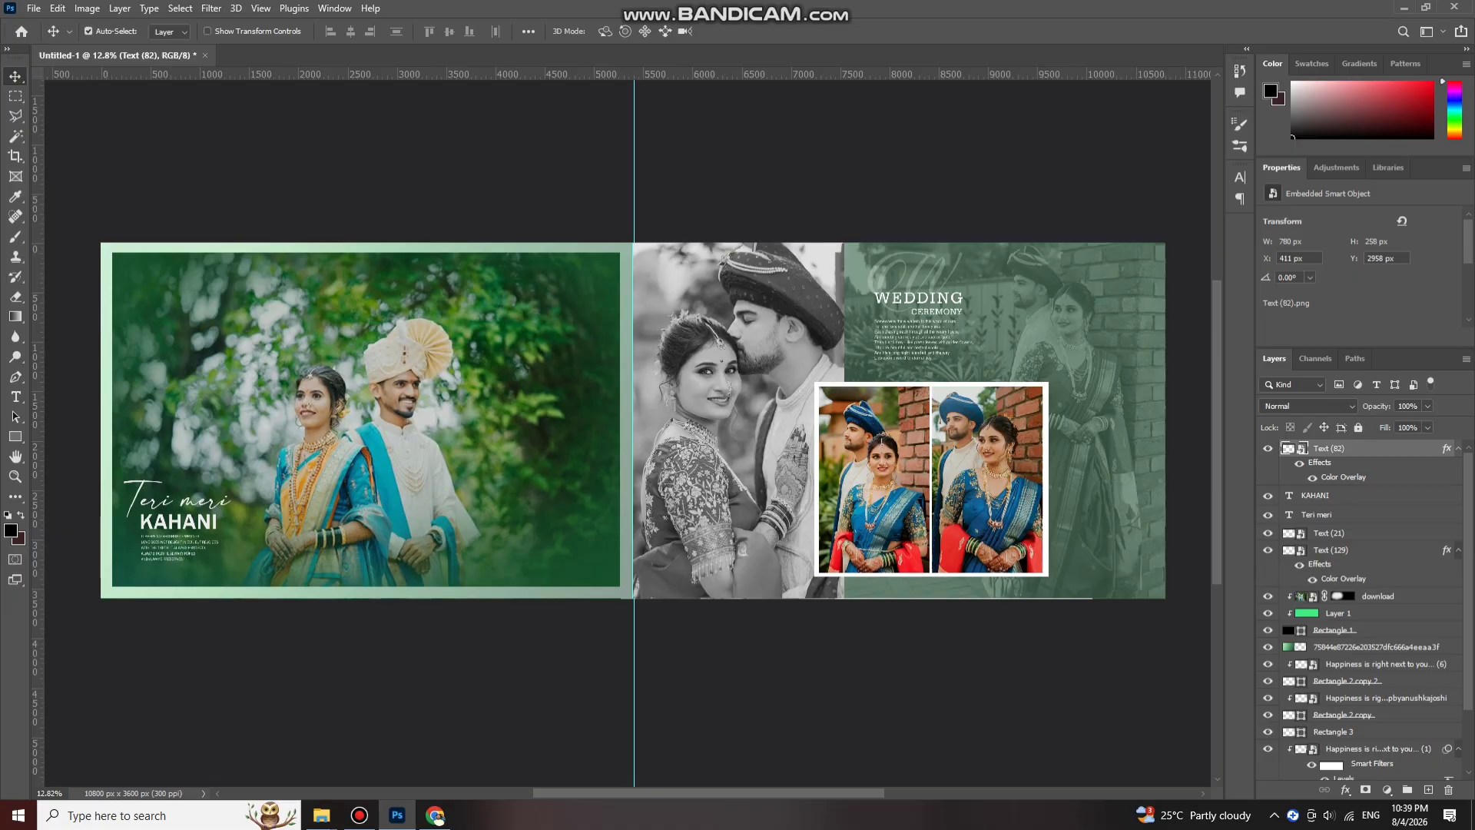
pyautogui.scroll(-1, 627, 434)
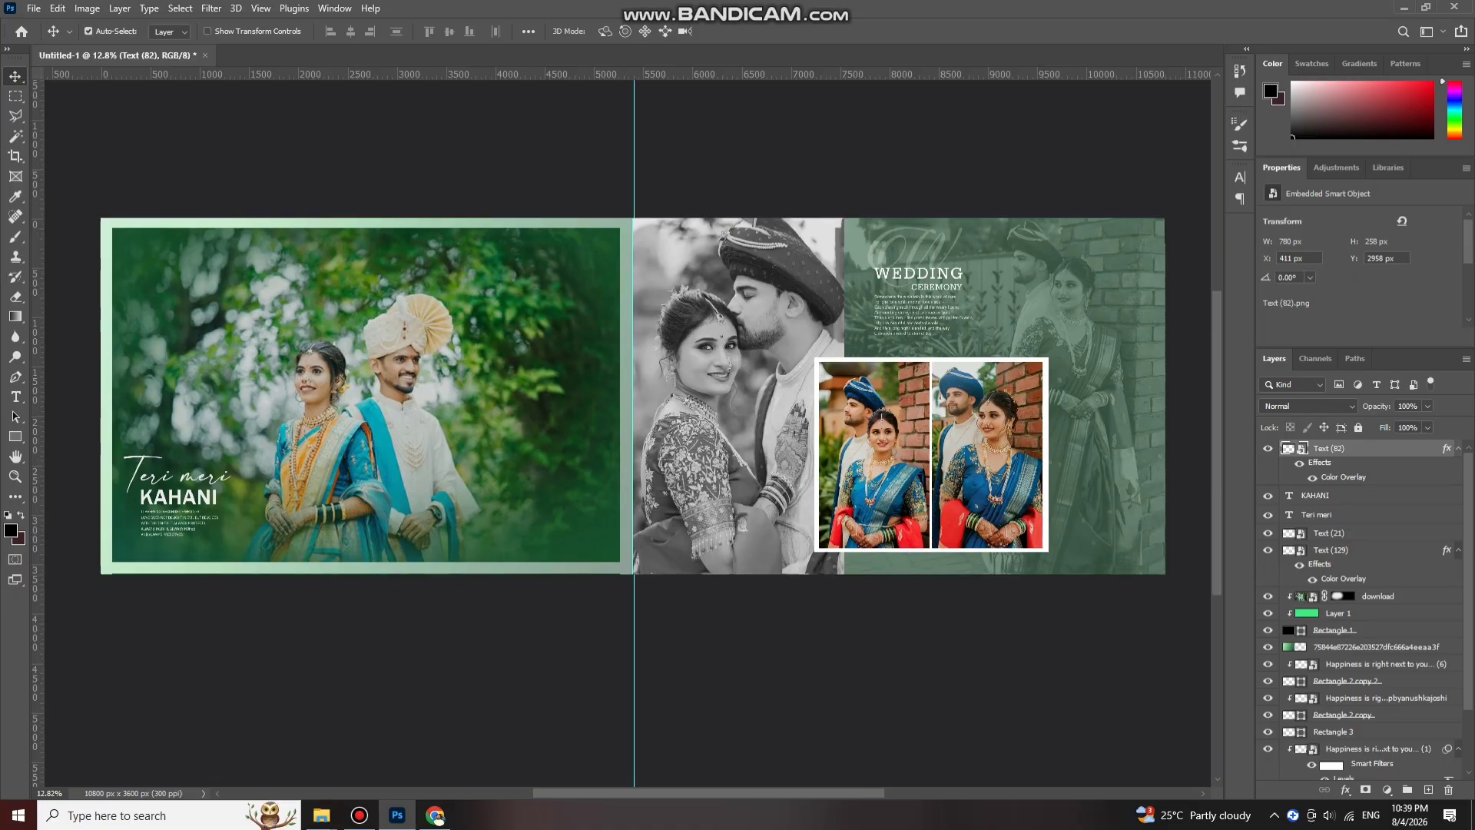